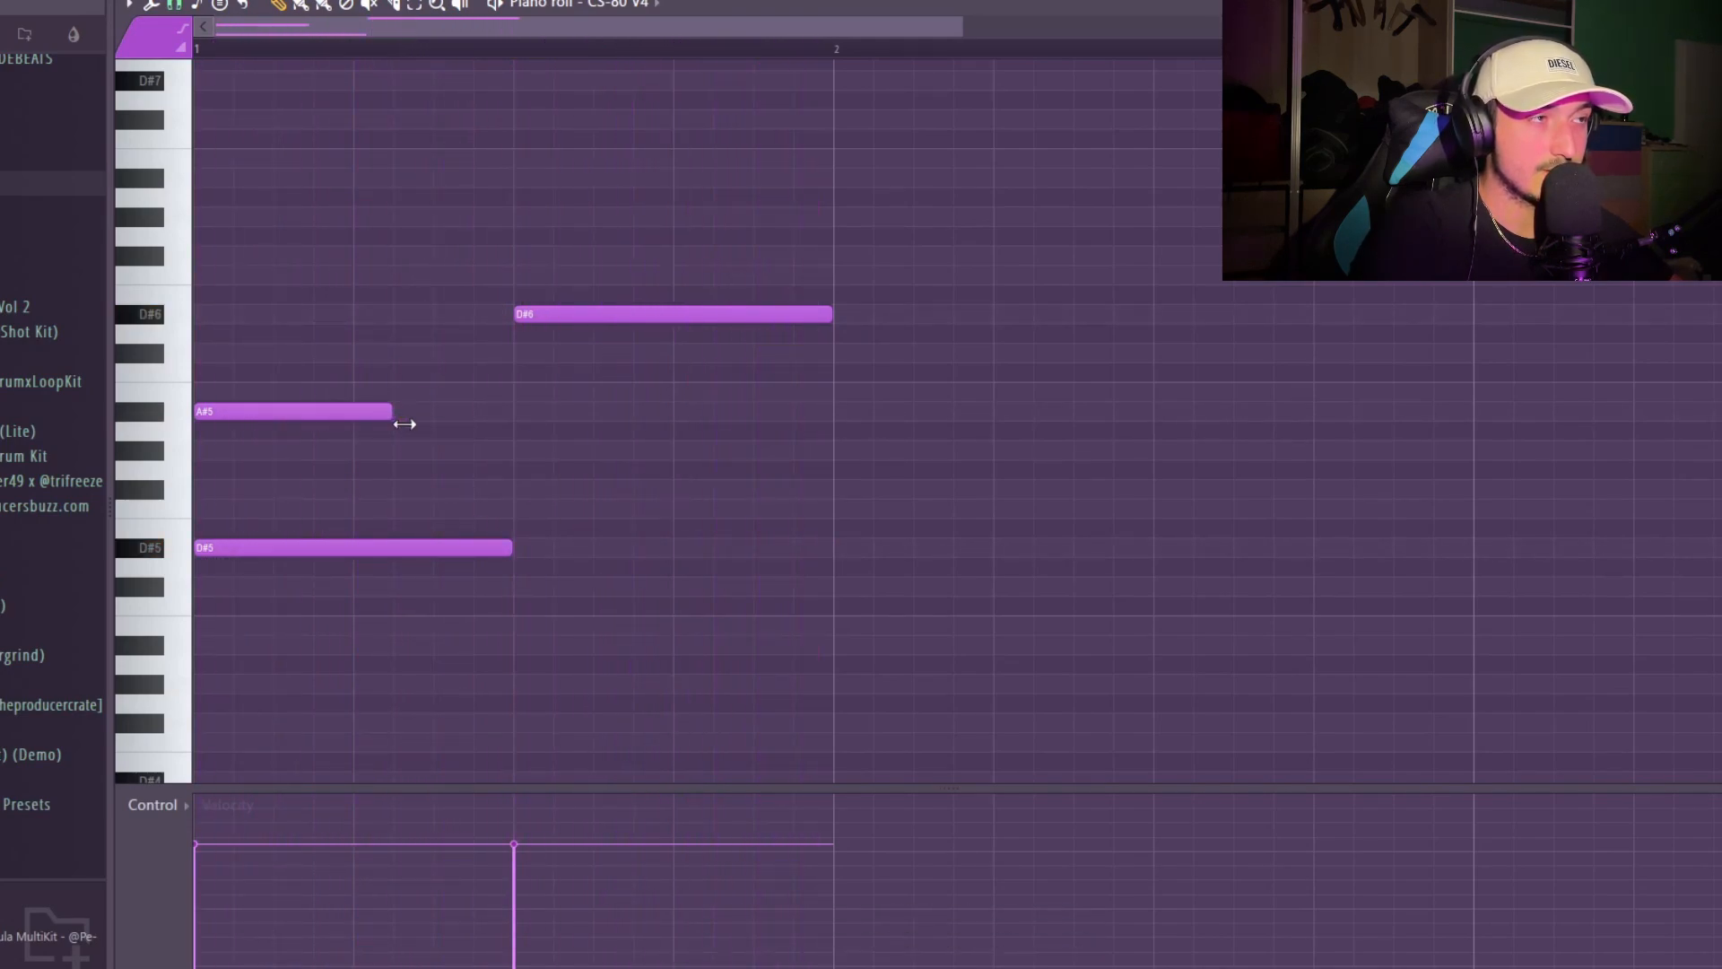
- Duplicate the whole D#5, A#5 and D#6 note phrase until it fills four bars
{"action": "scroll", "coordinate": [557, 543], "scroll_direction": "down", "scroll_amount": 3}
{"action": "key", "text": "ctrl+a"}
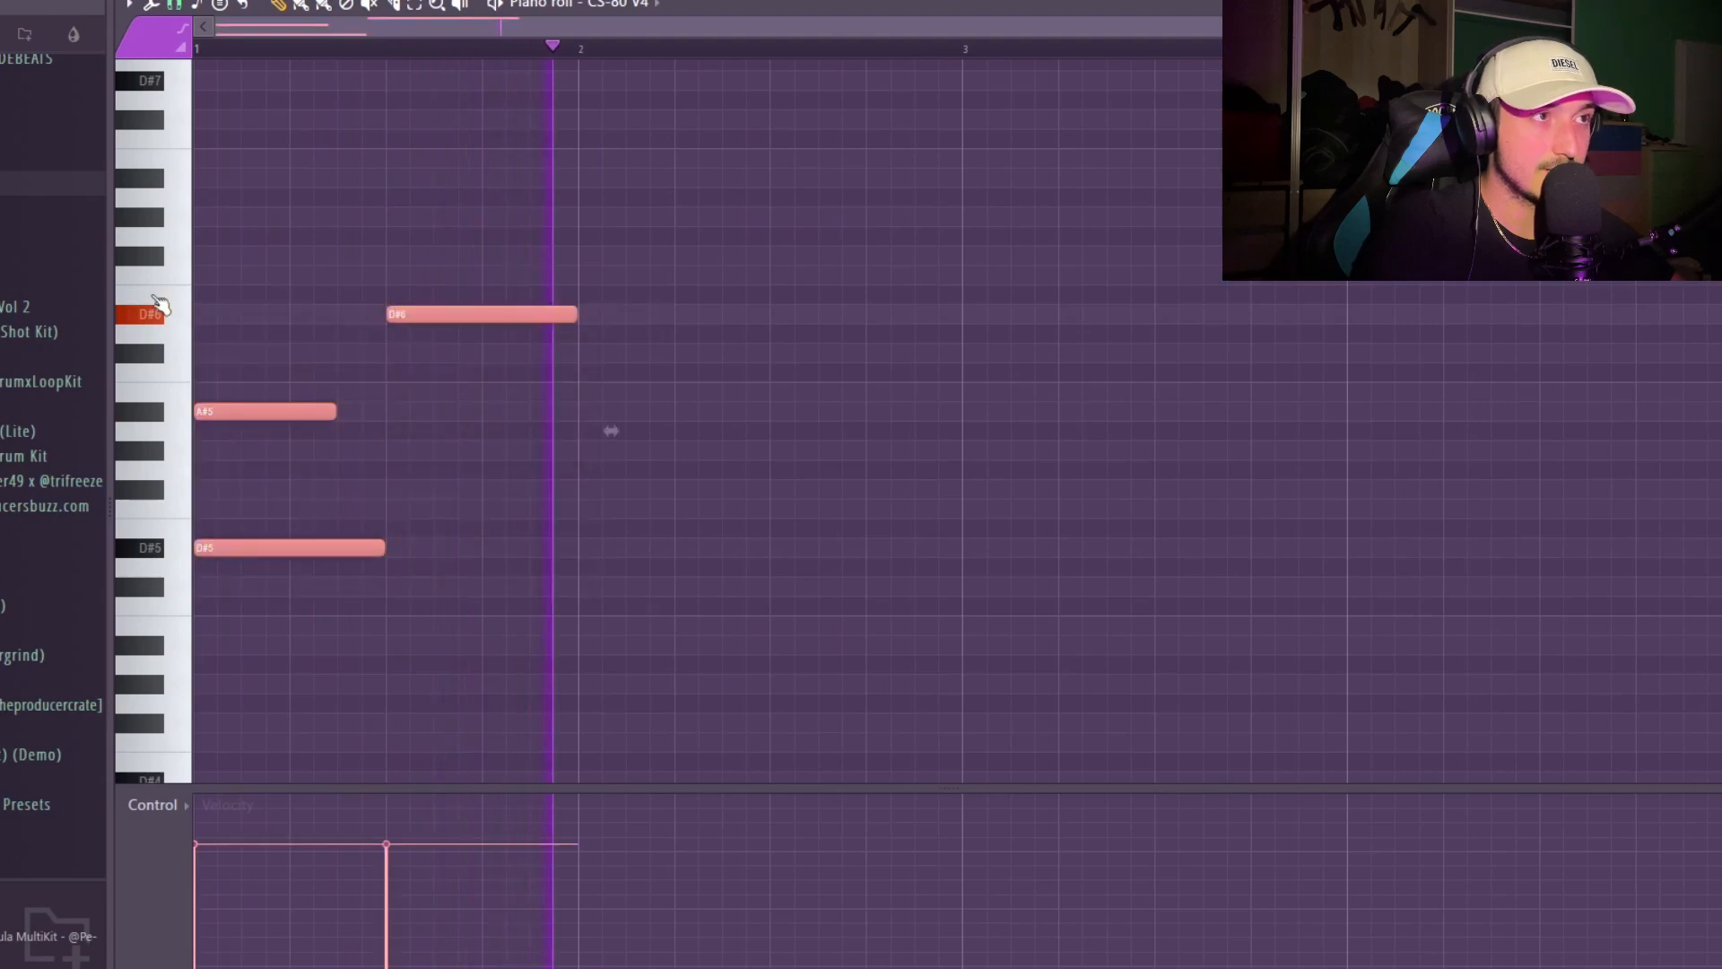
{"action": "scroll", "coordinate": [608, 431], "scroll_direction": "down", "scroll_amount": 2}
{"action": "key", "text": "ctrl+b"}
{"action": "key", "text": "ctrl+a"}
{"action": "key", "text": "ctrl+b"}
- Raise the A#5 notes in bars 3 and 4 by one semitone to B5
{"action": "left_click_drag", "start_coordinate": [1163, 520], "coordinate": [775, 384]}
{"action": "scroll", "coordinate": [762, 385], "scroll_direction": "up", "scroll_amount": 2}
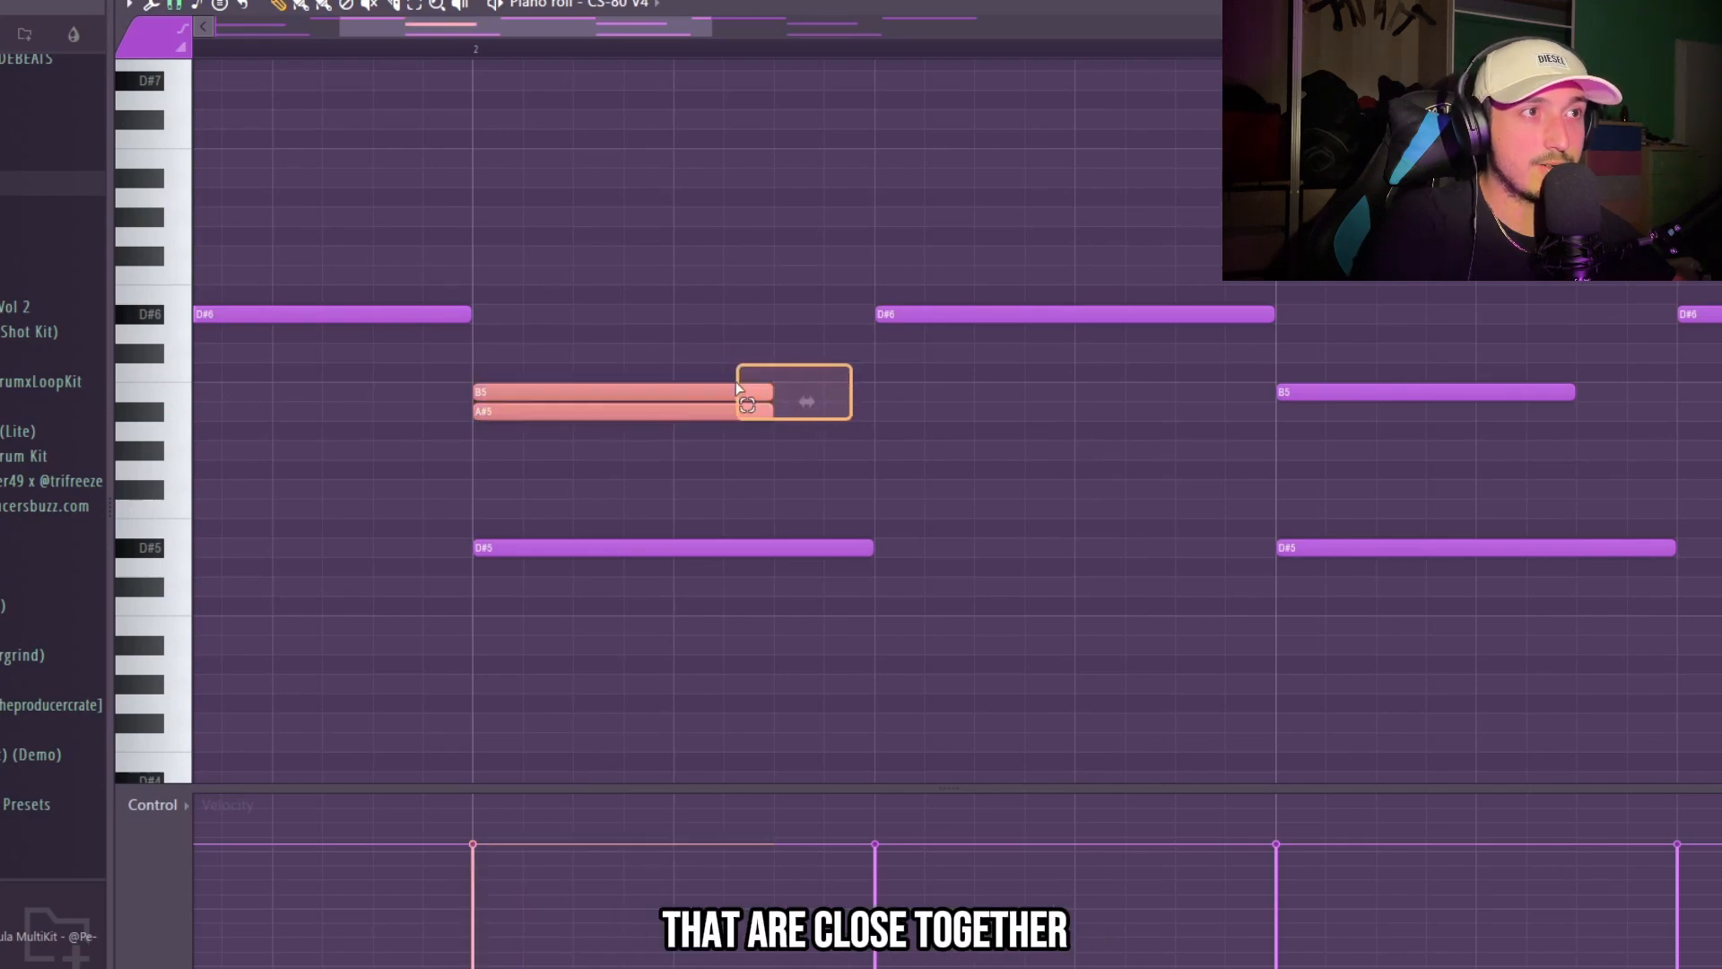
{"action": "scroll", "coordinate": [771, 431], "scroll_direction": "down", "scroll_amount": 2}
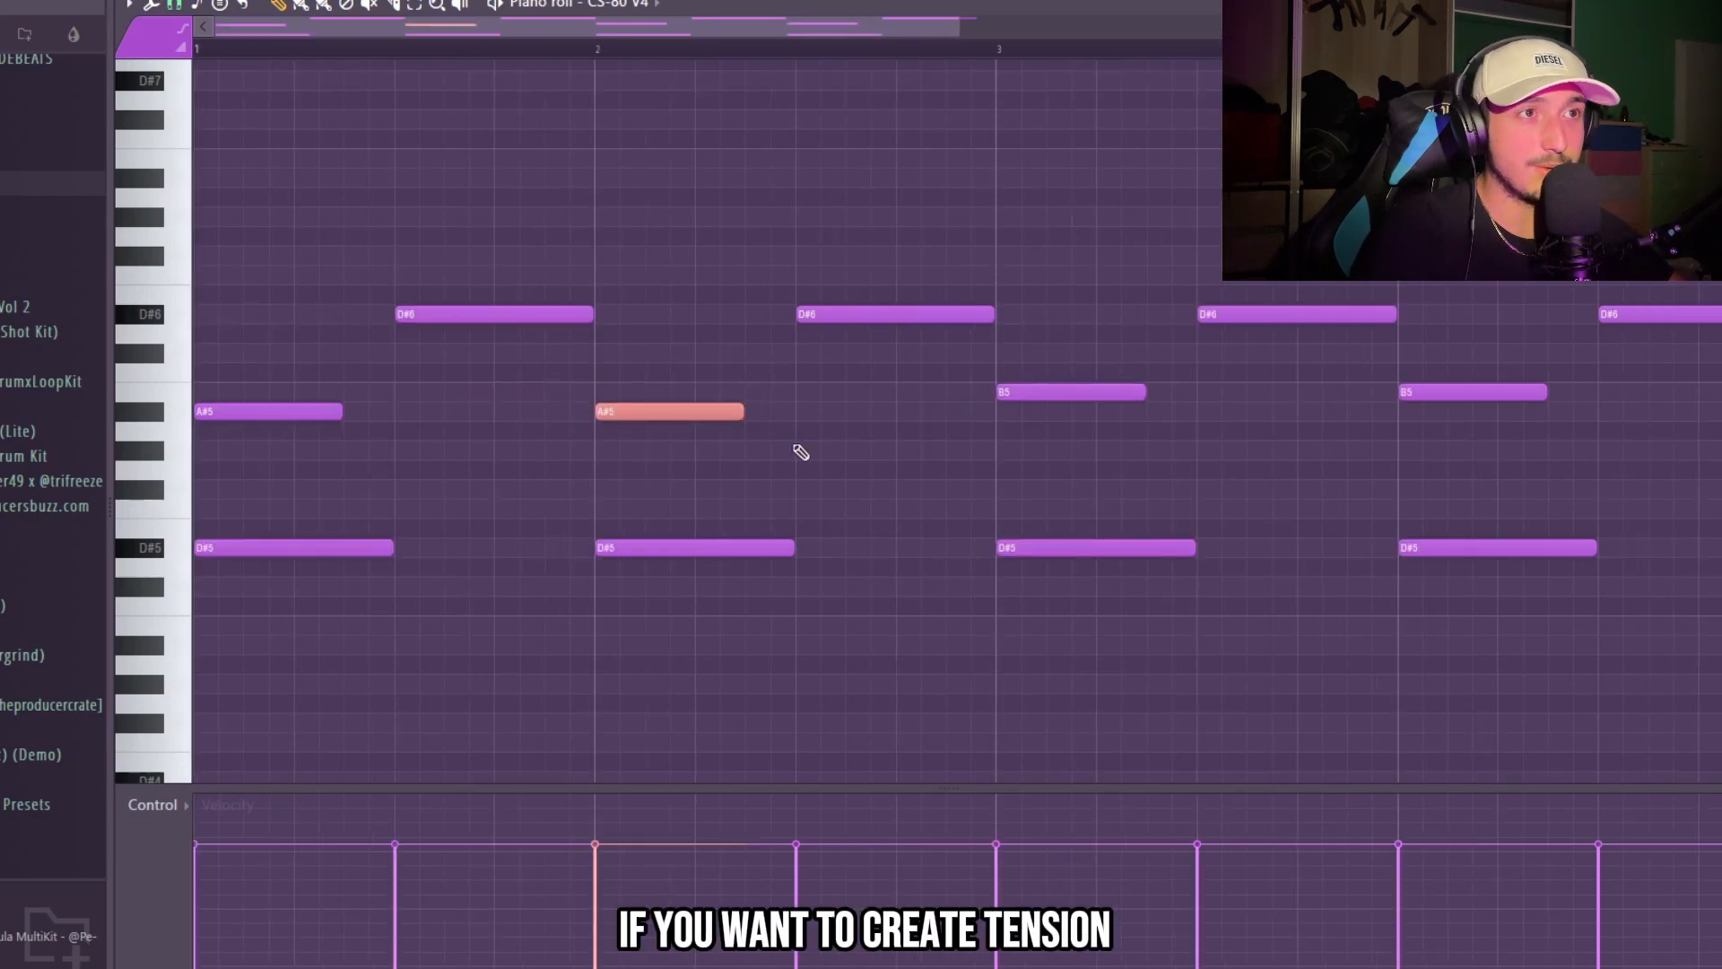
- Play back the four-bar melody with all its notes selected
{"action": "scroll", "coordinate": [790, 454], "scroll_direction": "down", "scroll_amount": 2}
{"action": "key", "text": "space"}
{"action": "key", "text": "ctrl+a"}
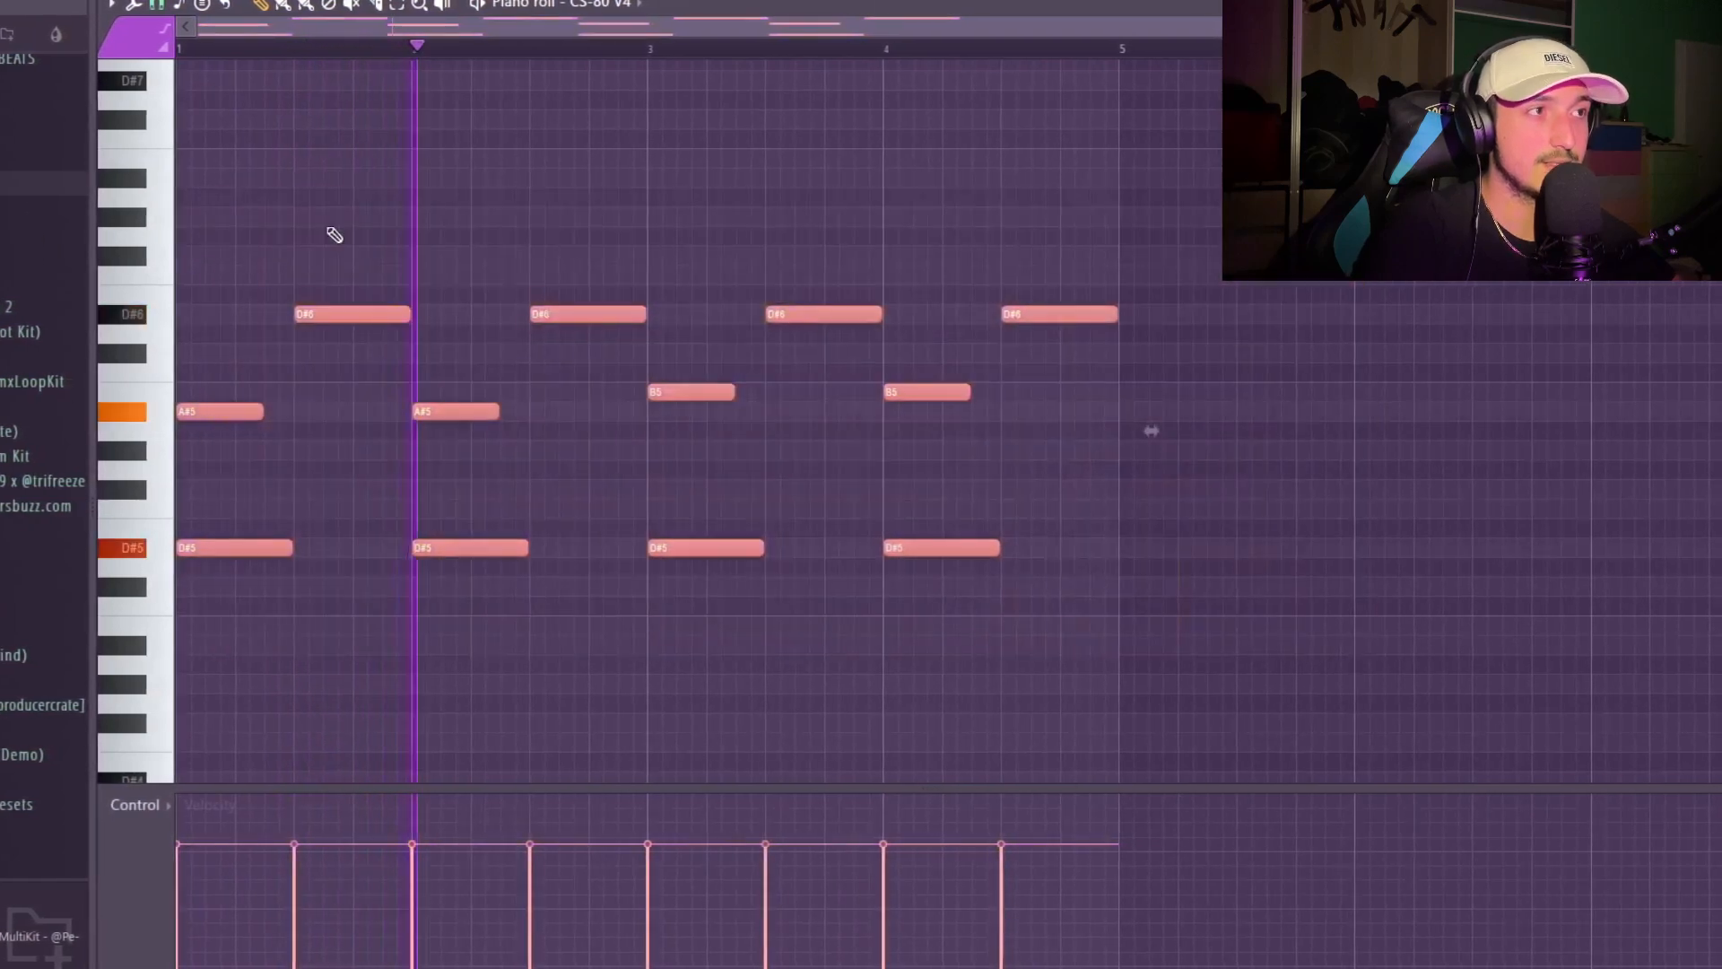
{"action": "left_click_drag", "start_coordinate": [1386, 672], "coordinate": [184, 171]}
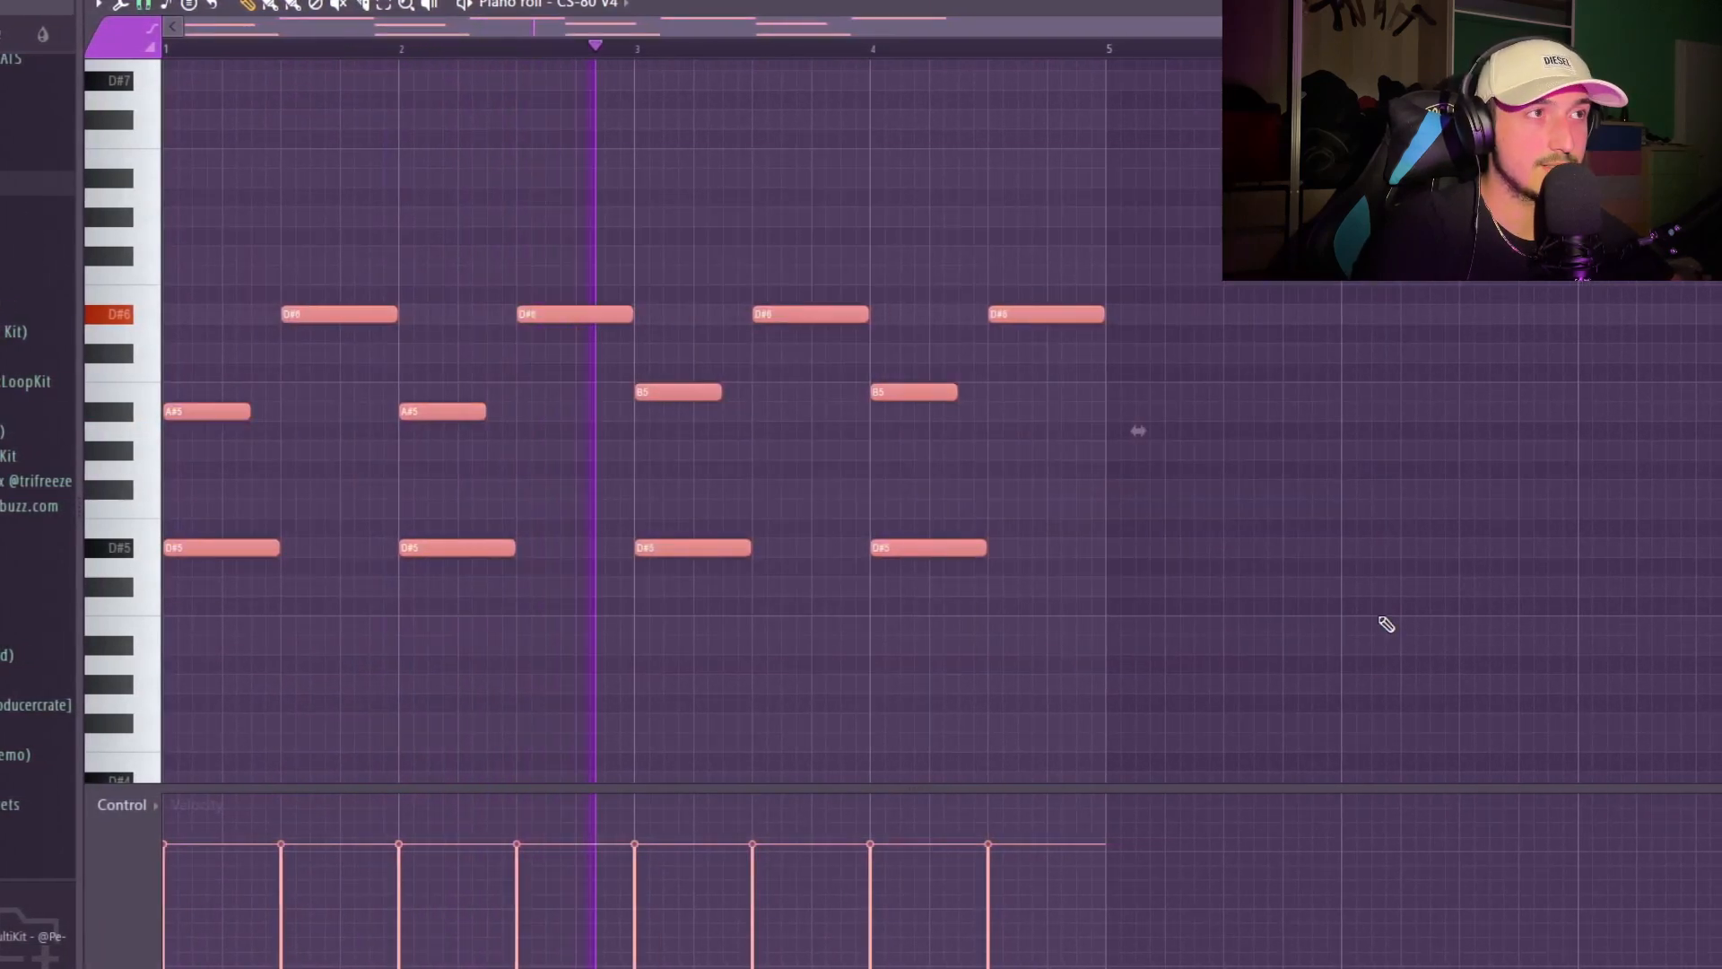
{"action": "left_click_drag", "start_coordinate": [1321, 636], "coordinate": [184, 197]}
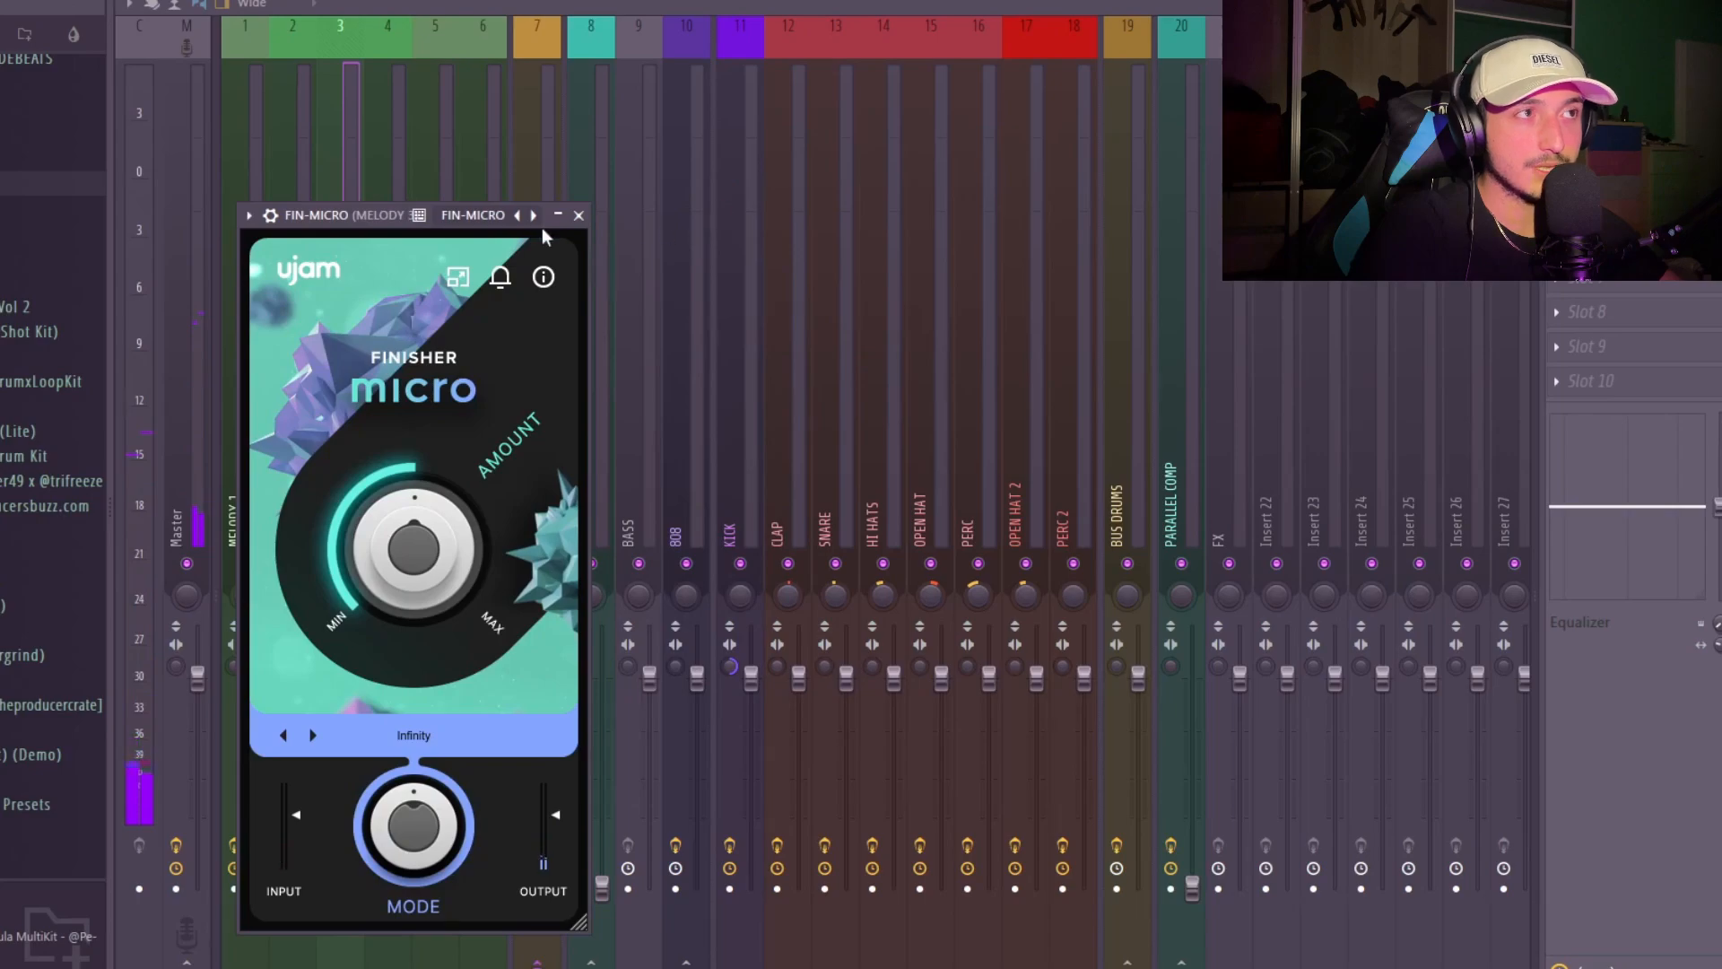
- Close the Finisher Micro effect, load the LAYER2 preset from the Cryptic bank in Portal on MELODY 3, and play the melody
{"action": "left_click", "coordinate": [578, 215]}
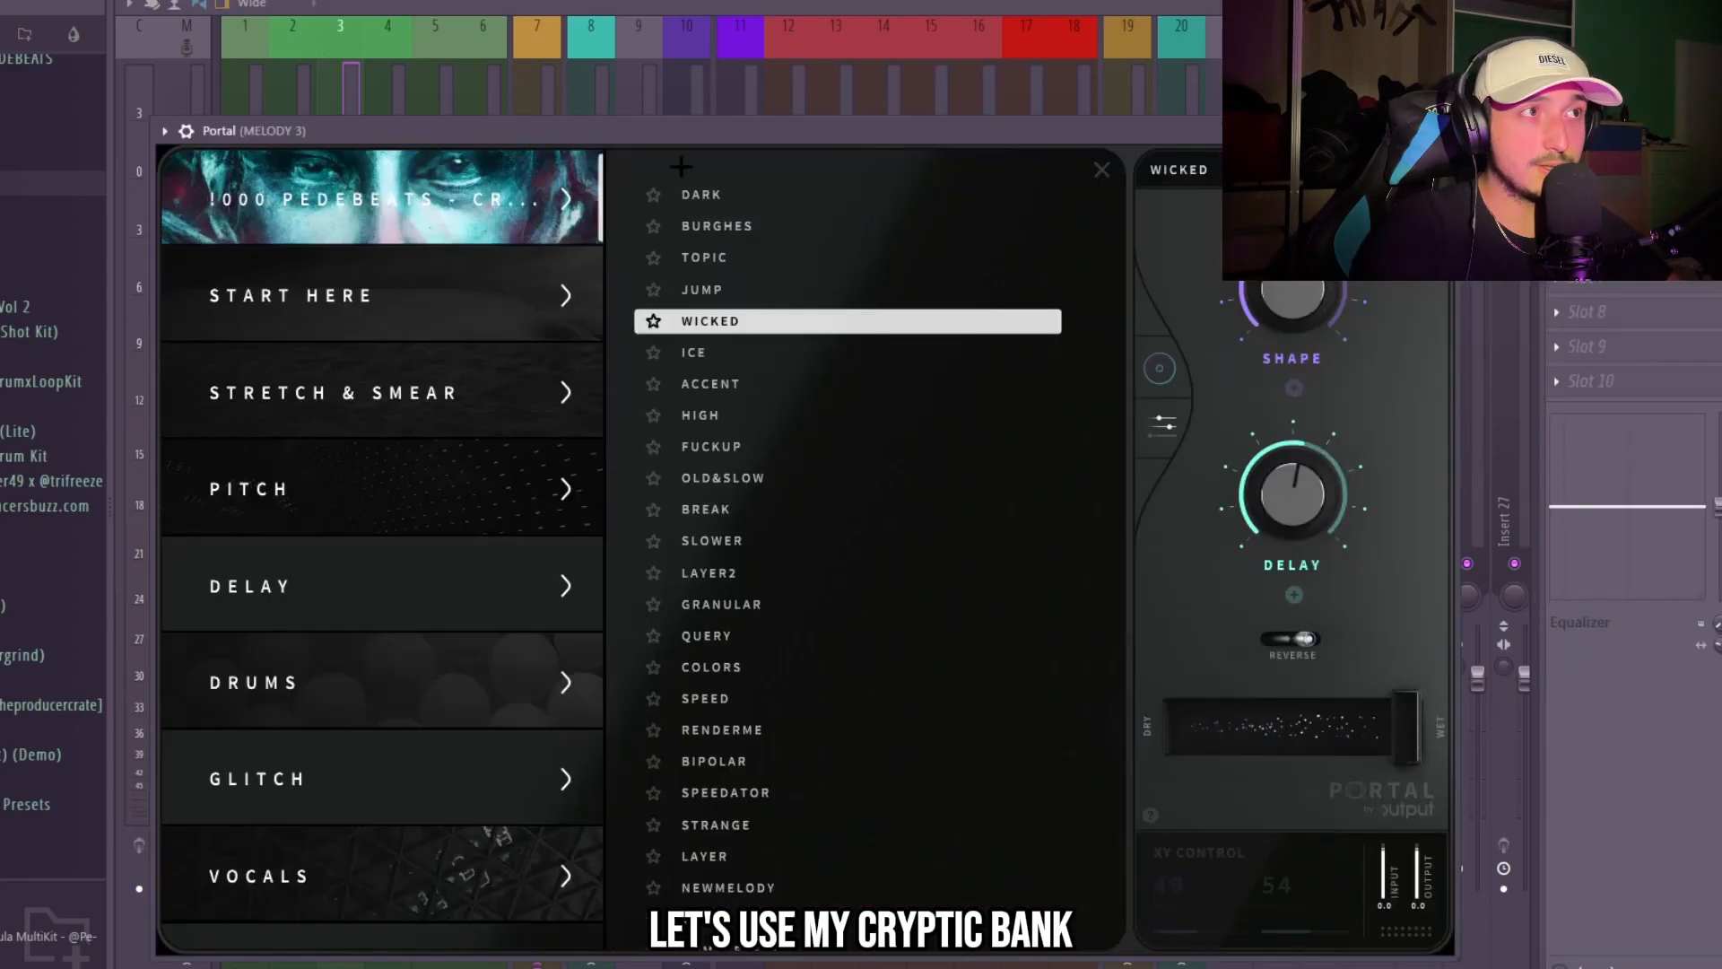
{"action": "scroll", "coordinate": [815, 394], "scroll_direction": "down", "scroll_amount": 3}
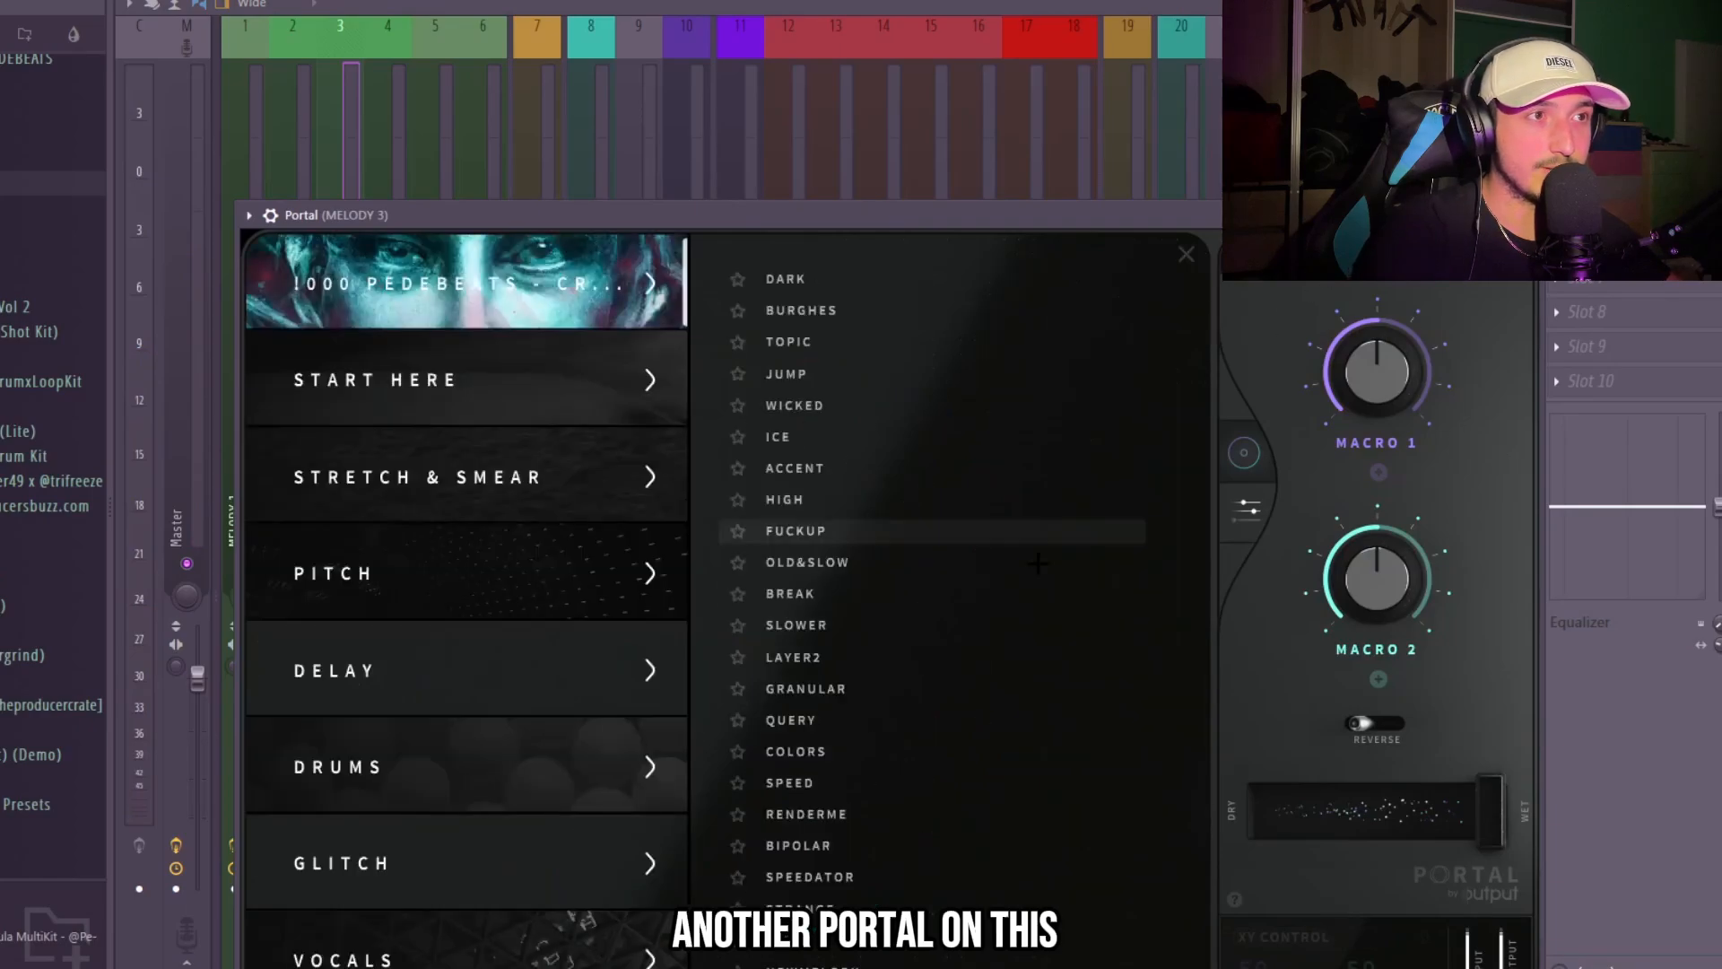
{"action": "scroll", "coordinate": [1038, 563], "scroll_direction": "down", "scroll_amount": 2}
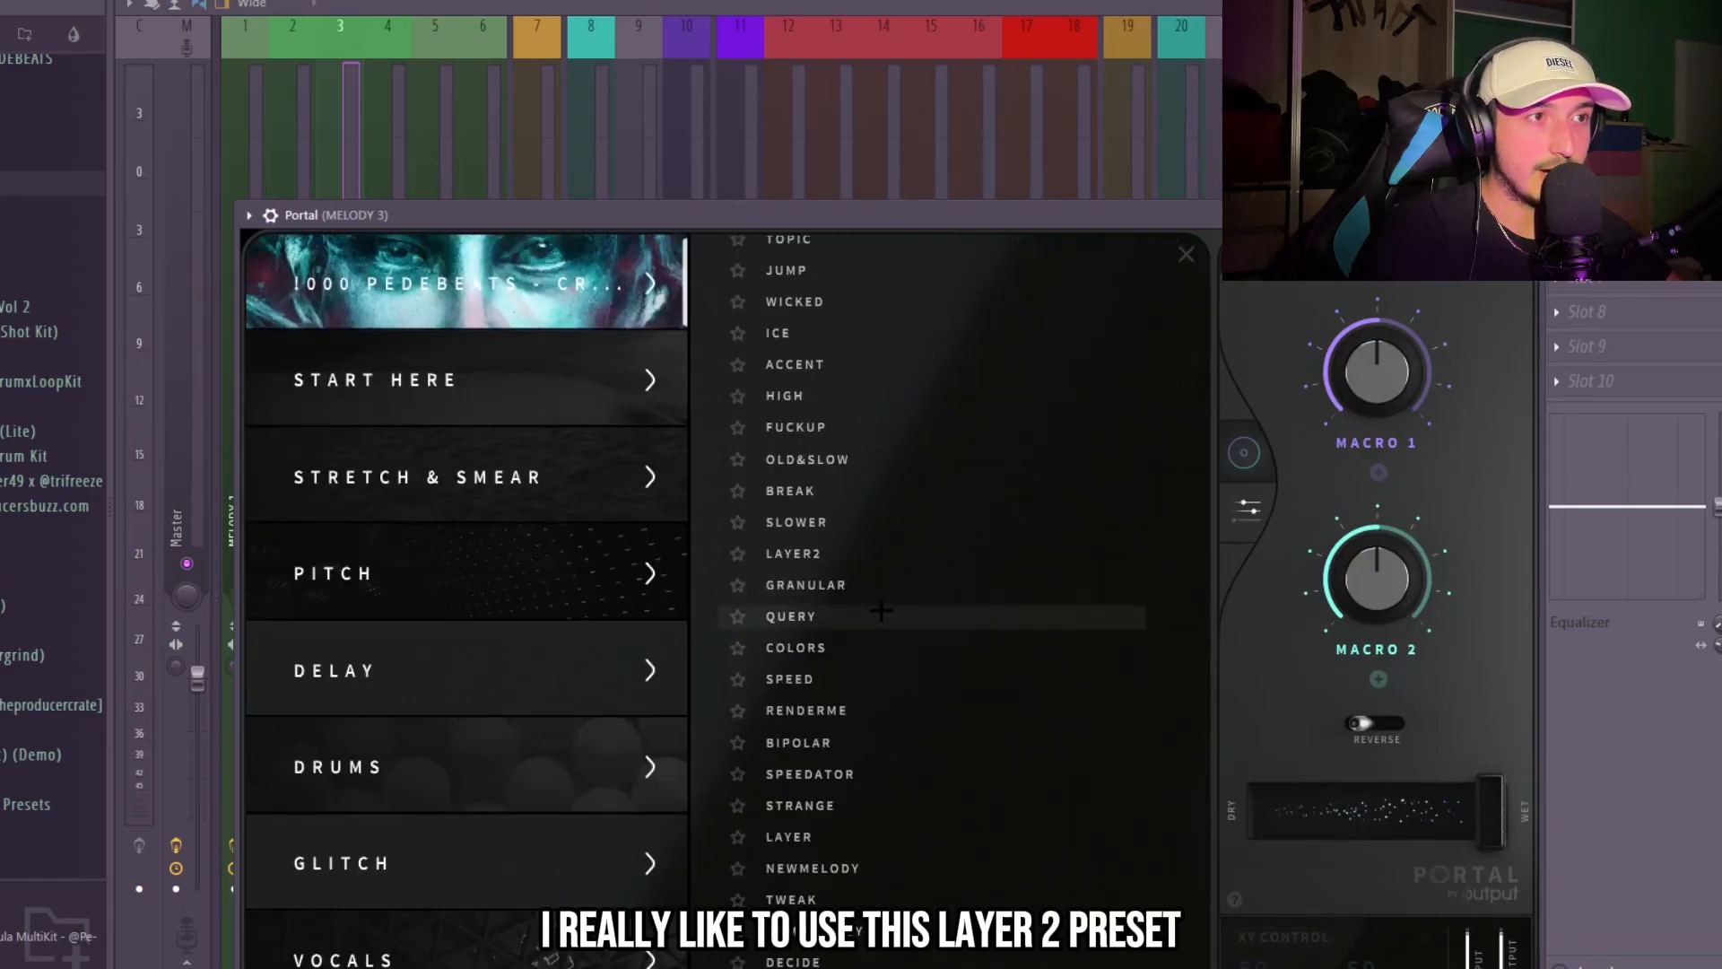
{"action": "left_click", "coordinate": [879, 552]}
{"action": "key", "text": "space"}
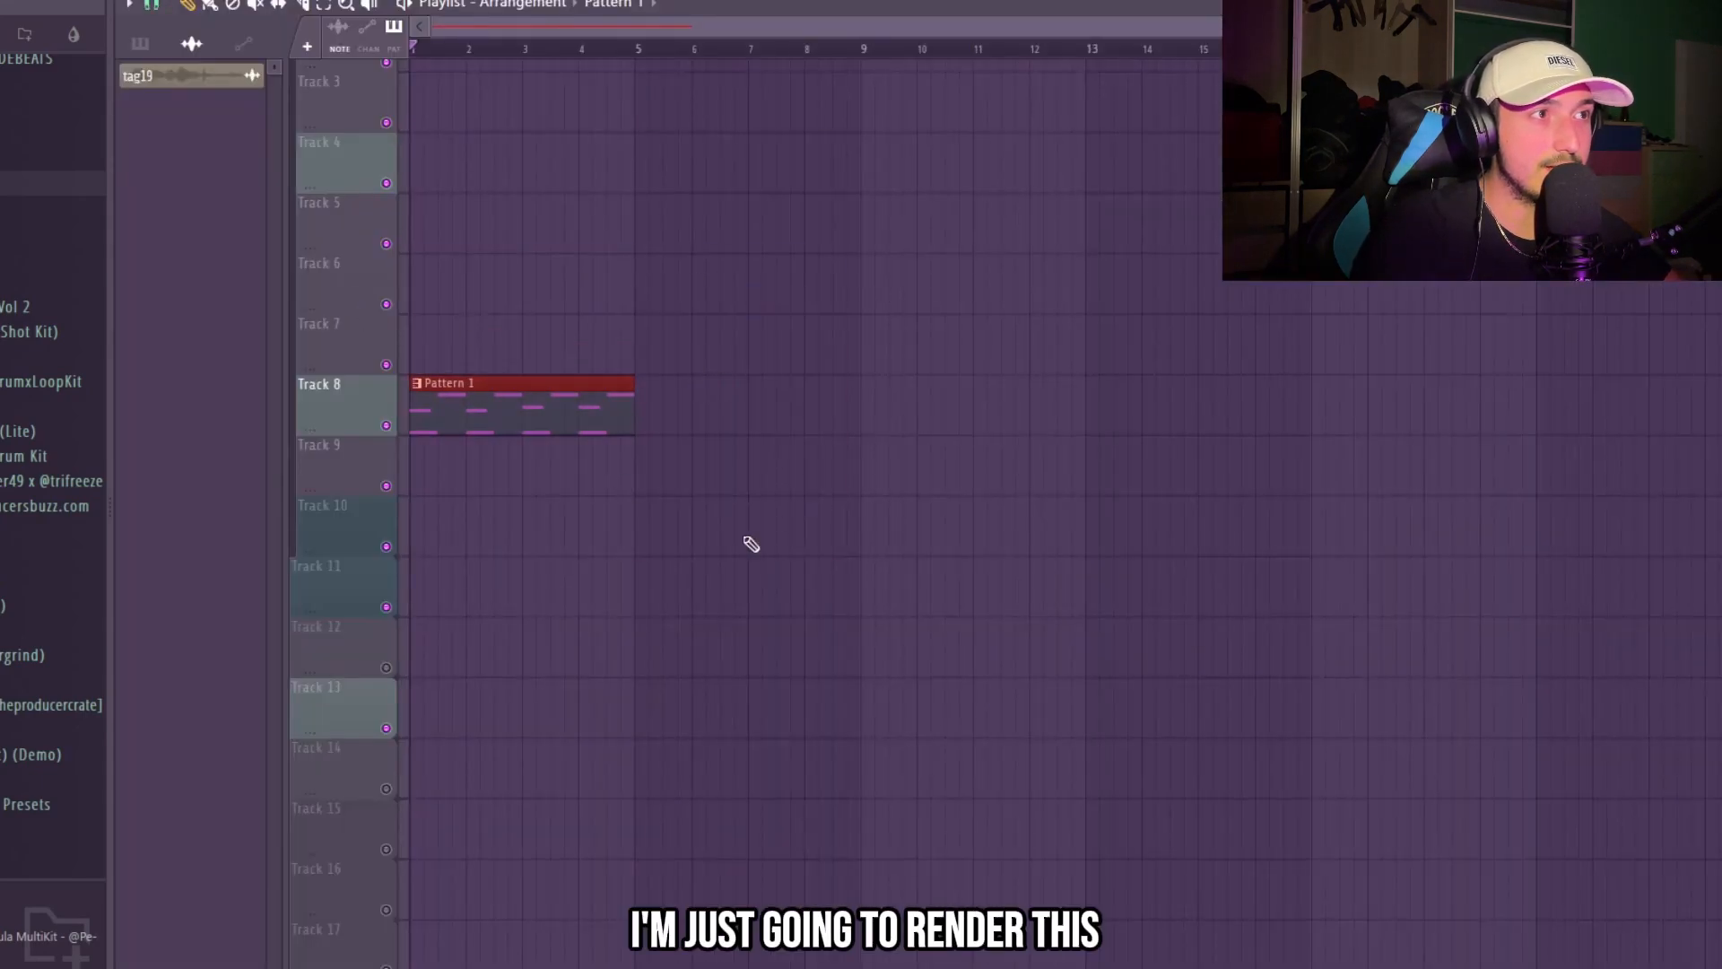
- Render the Pattern 1 clip to a WAV audio clip and open the settings of the consolidated clip
{"action": "key", "text": "ctrl+alt+c"}
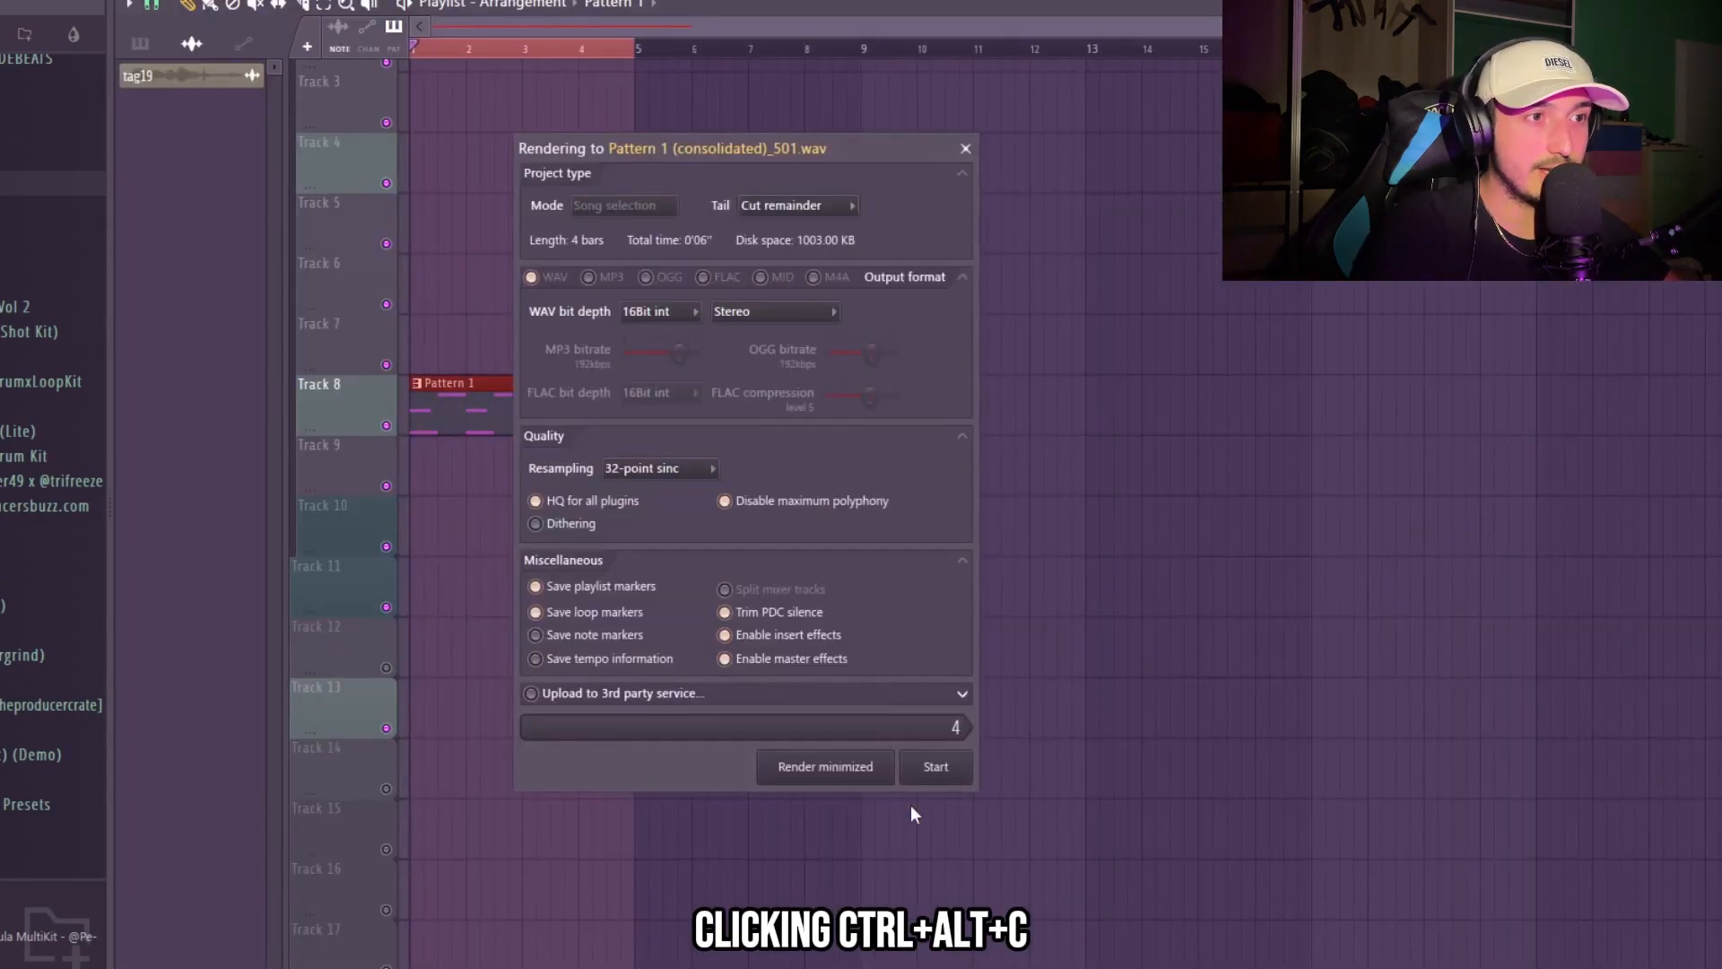
{"action": "left_click", "coordinate": [942, 780]}
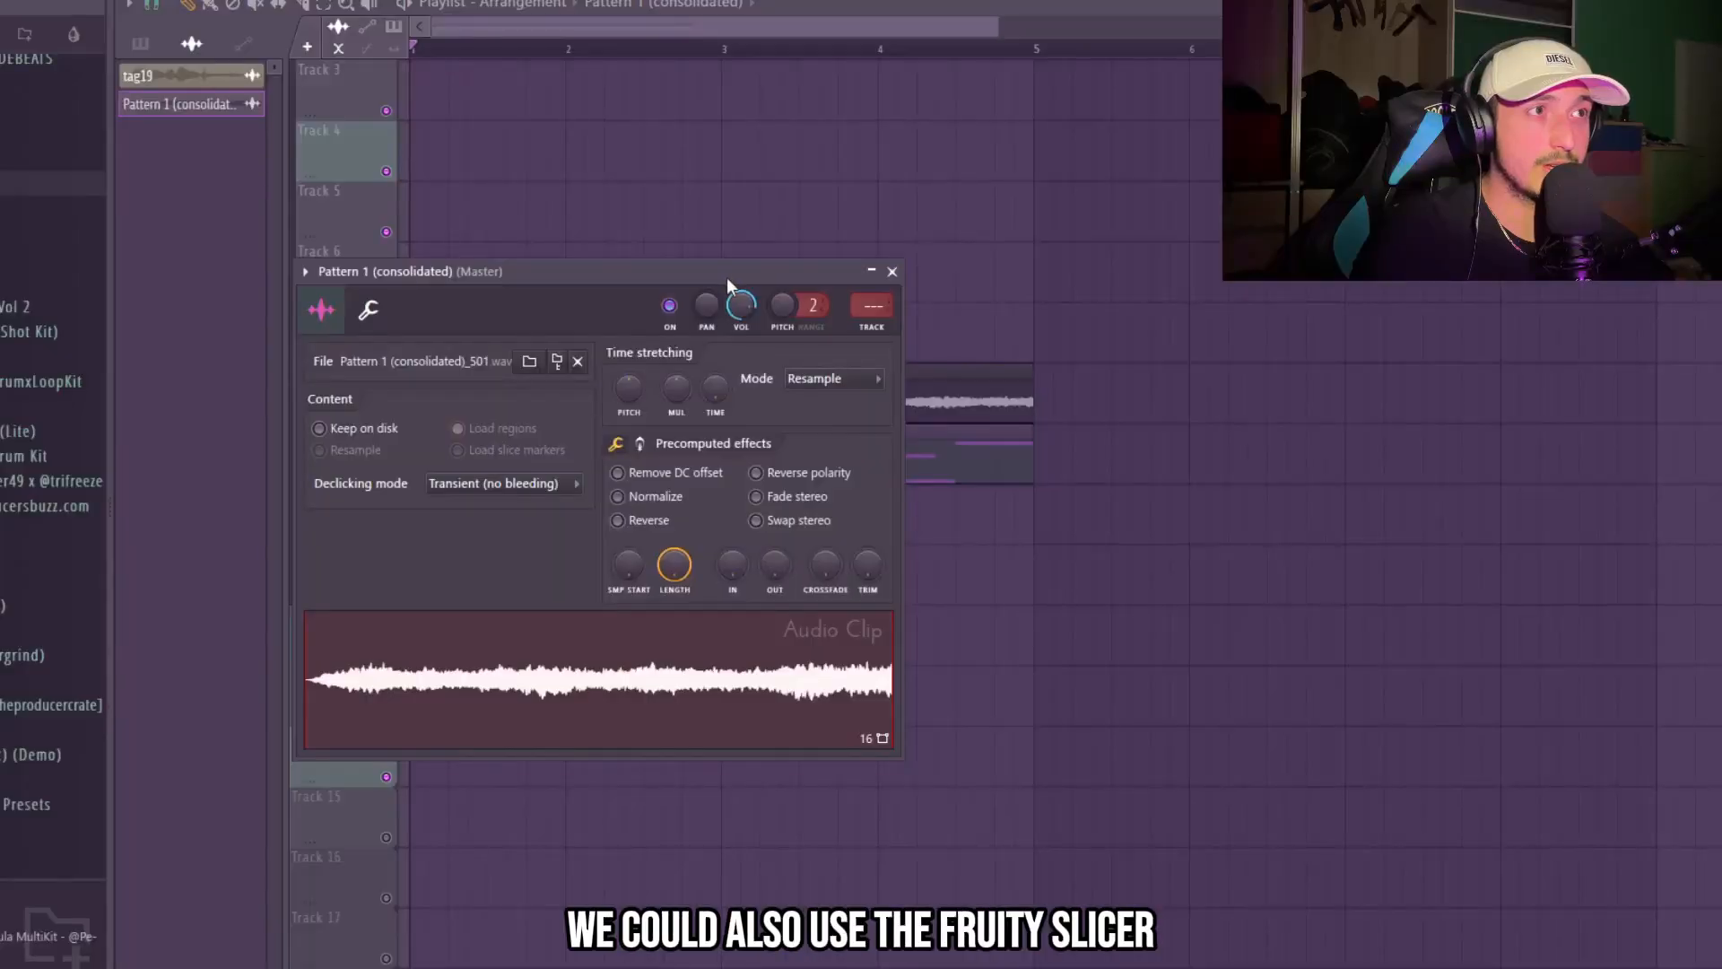
{"action": "left_click_drag", "start_coordinate": [728, 279], "coordinate": [1506, 266]}
{"action": "left_click_drag", "start_coordinate": [1273, 251], "coordinate": [942, 202]}
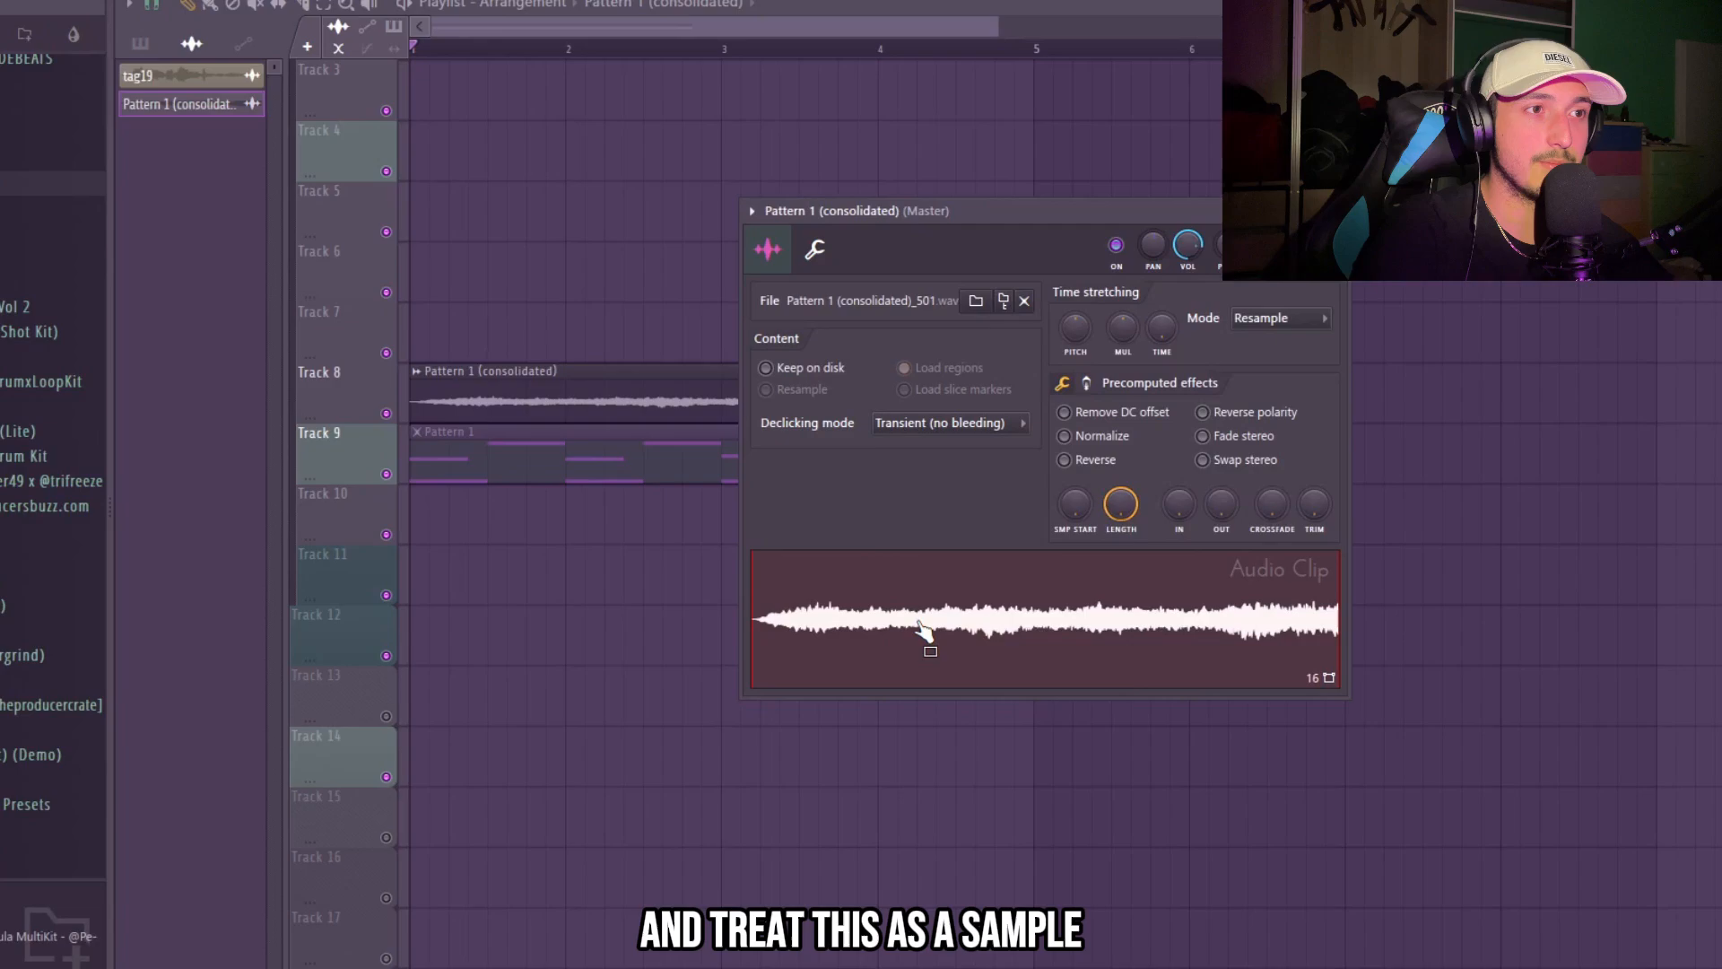
- Open the consolidated audio in a new Fruity Slicer channel and slice it by Beat
{"action": "right_click", "coordinate": [940, 601]}
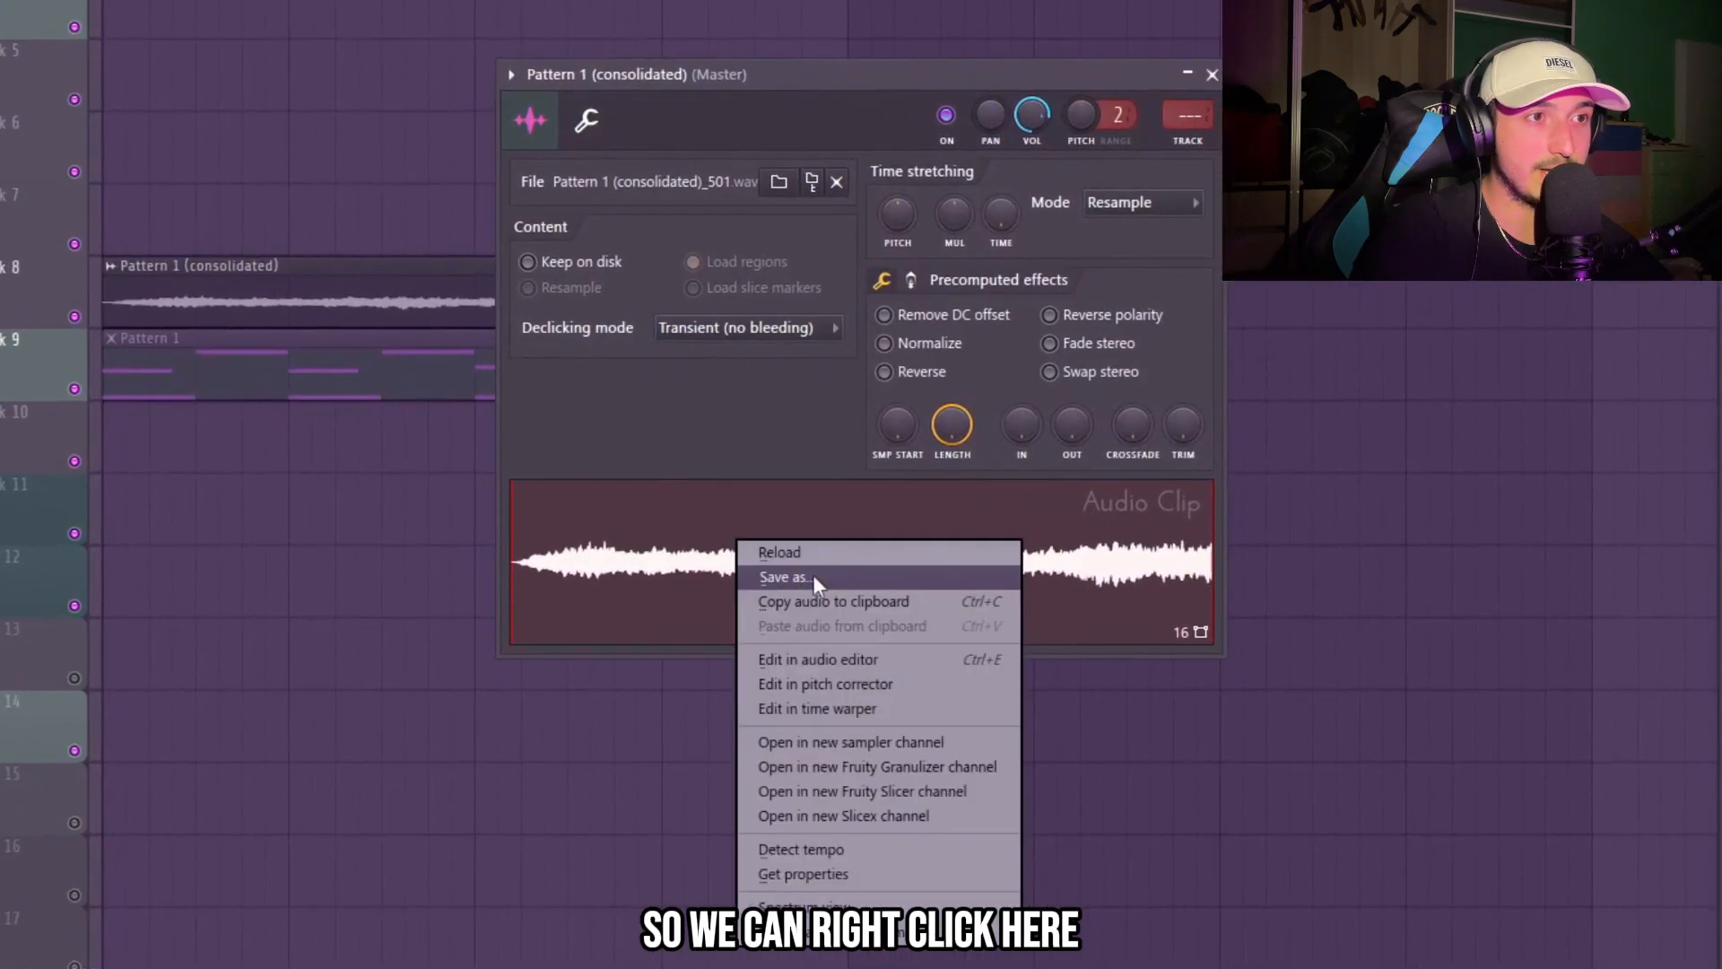
{"action": "left_click", "coordinate": [903, 784]}
{"action": "left_click", "coordinate": [173, 240]}
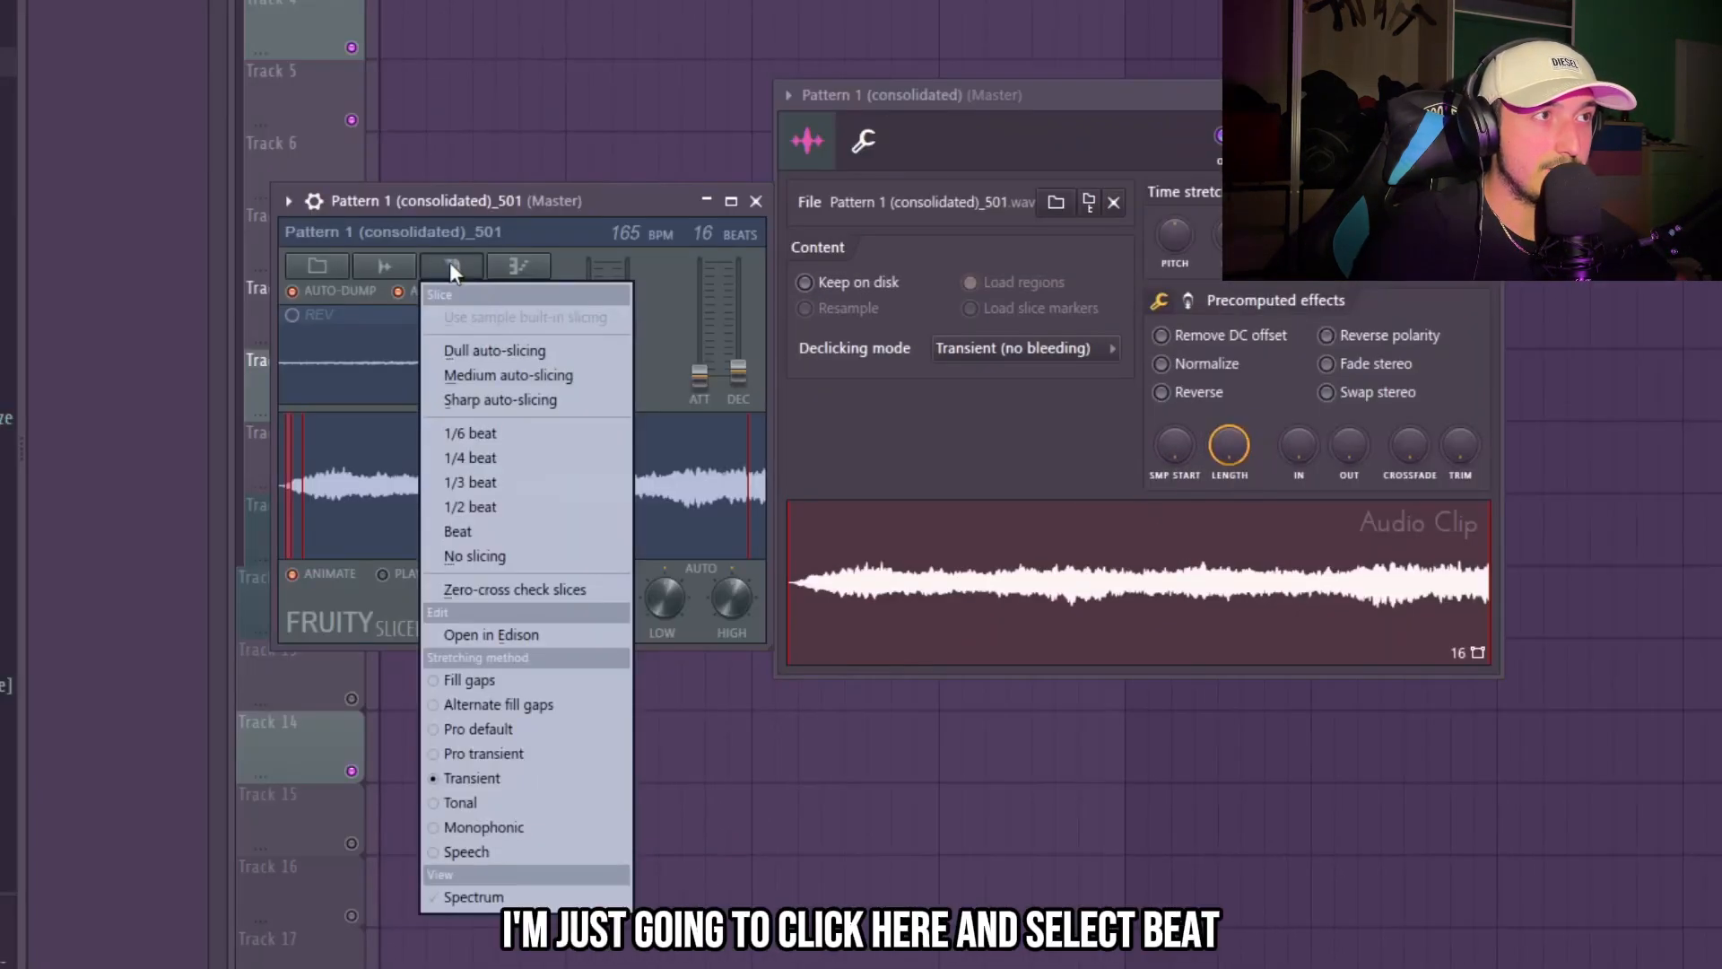
{"action": "left_click", "coordinate": [473, 531]}
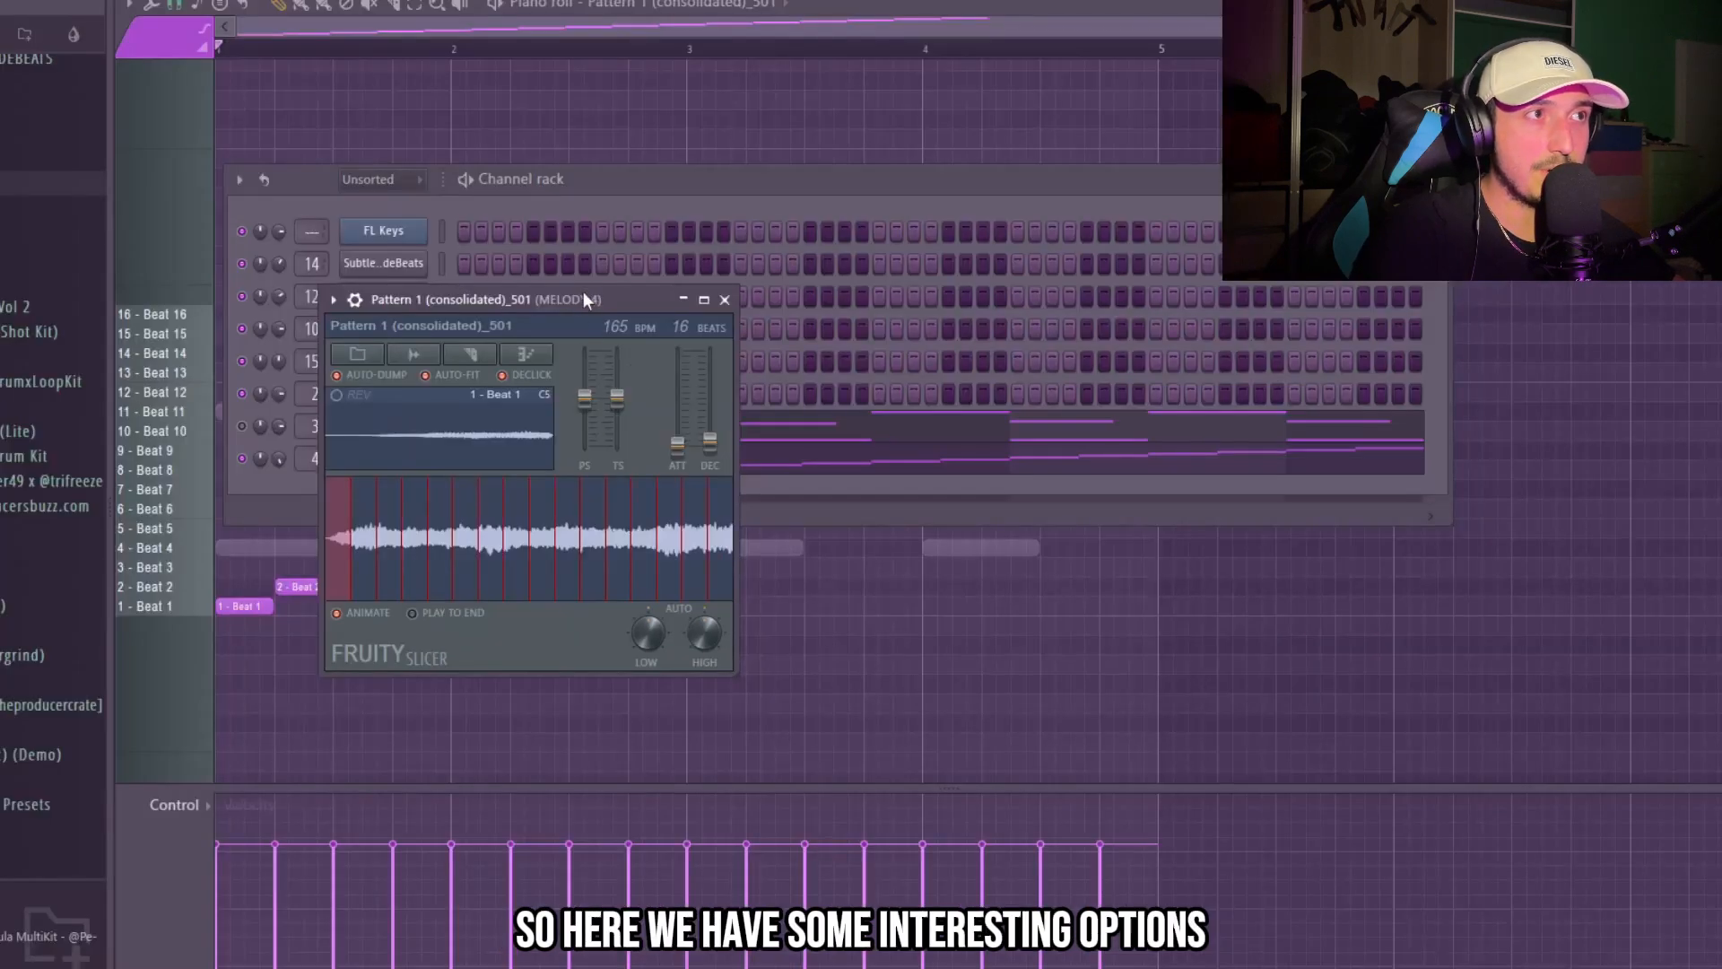
- Lower the slicer's pitch shift, raise its time stretch slightly, and play the sliced melody
{"action": "left_click_drag", "start_coordinate": [765, 396], "coordinate": [766, 404]}
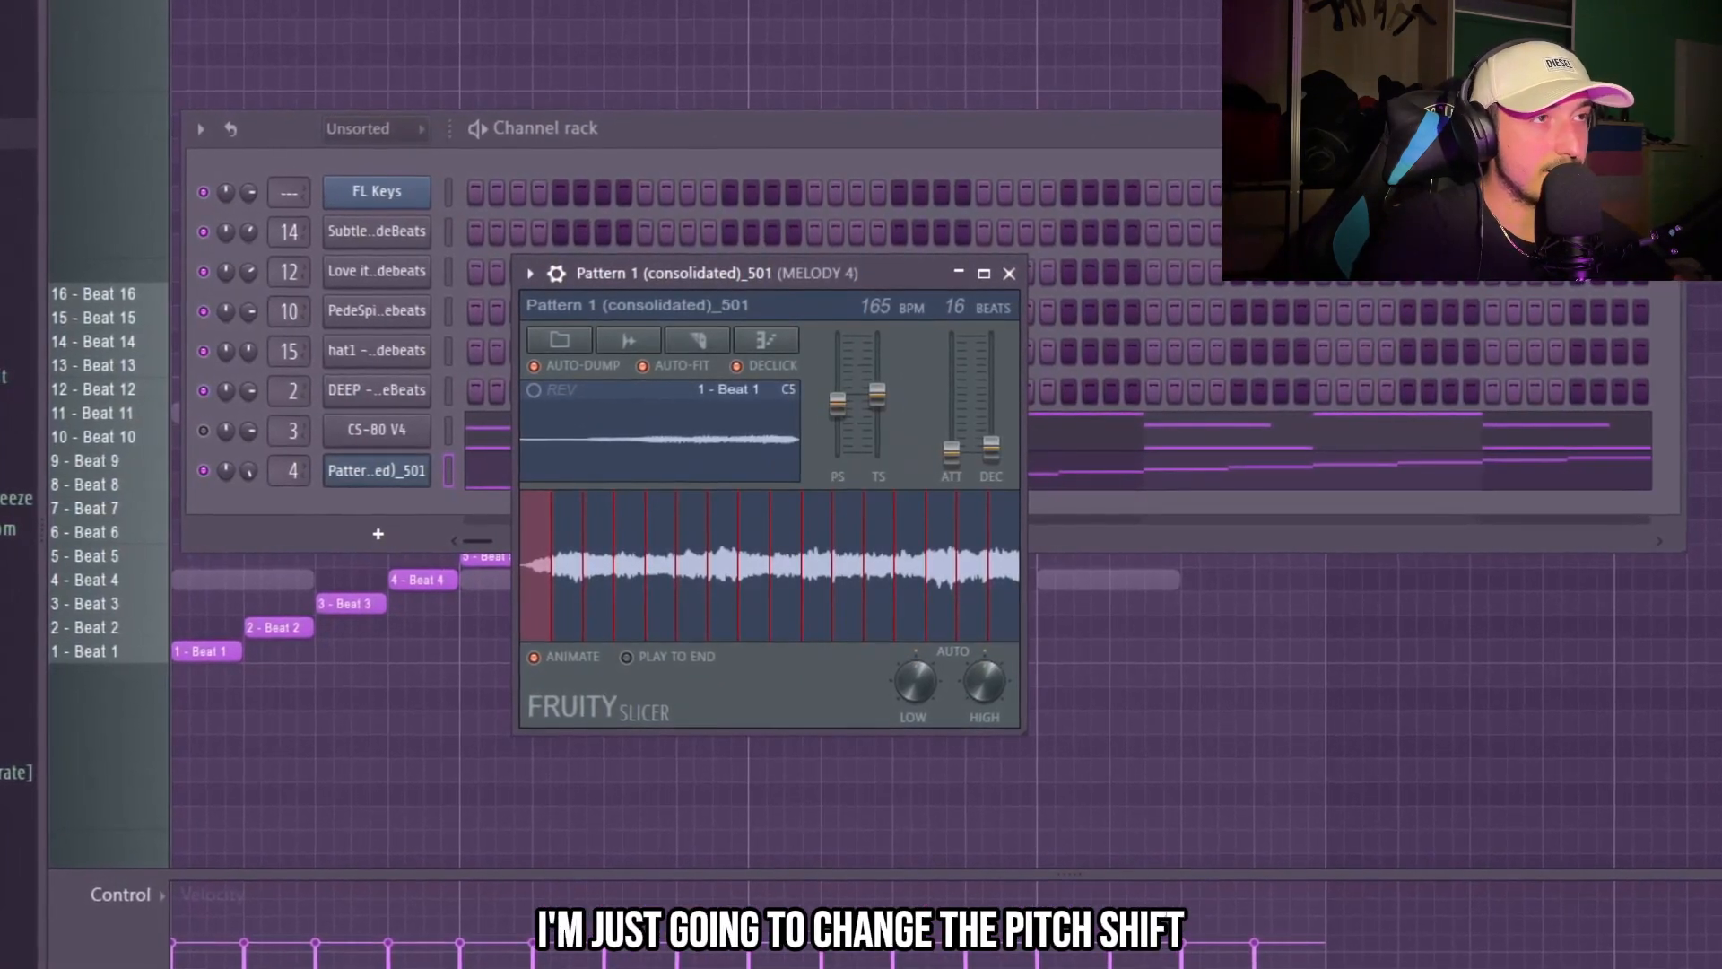
{"action": "key", "text": "space"}
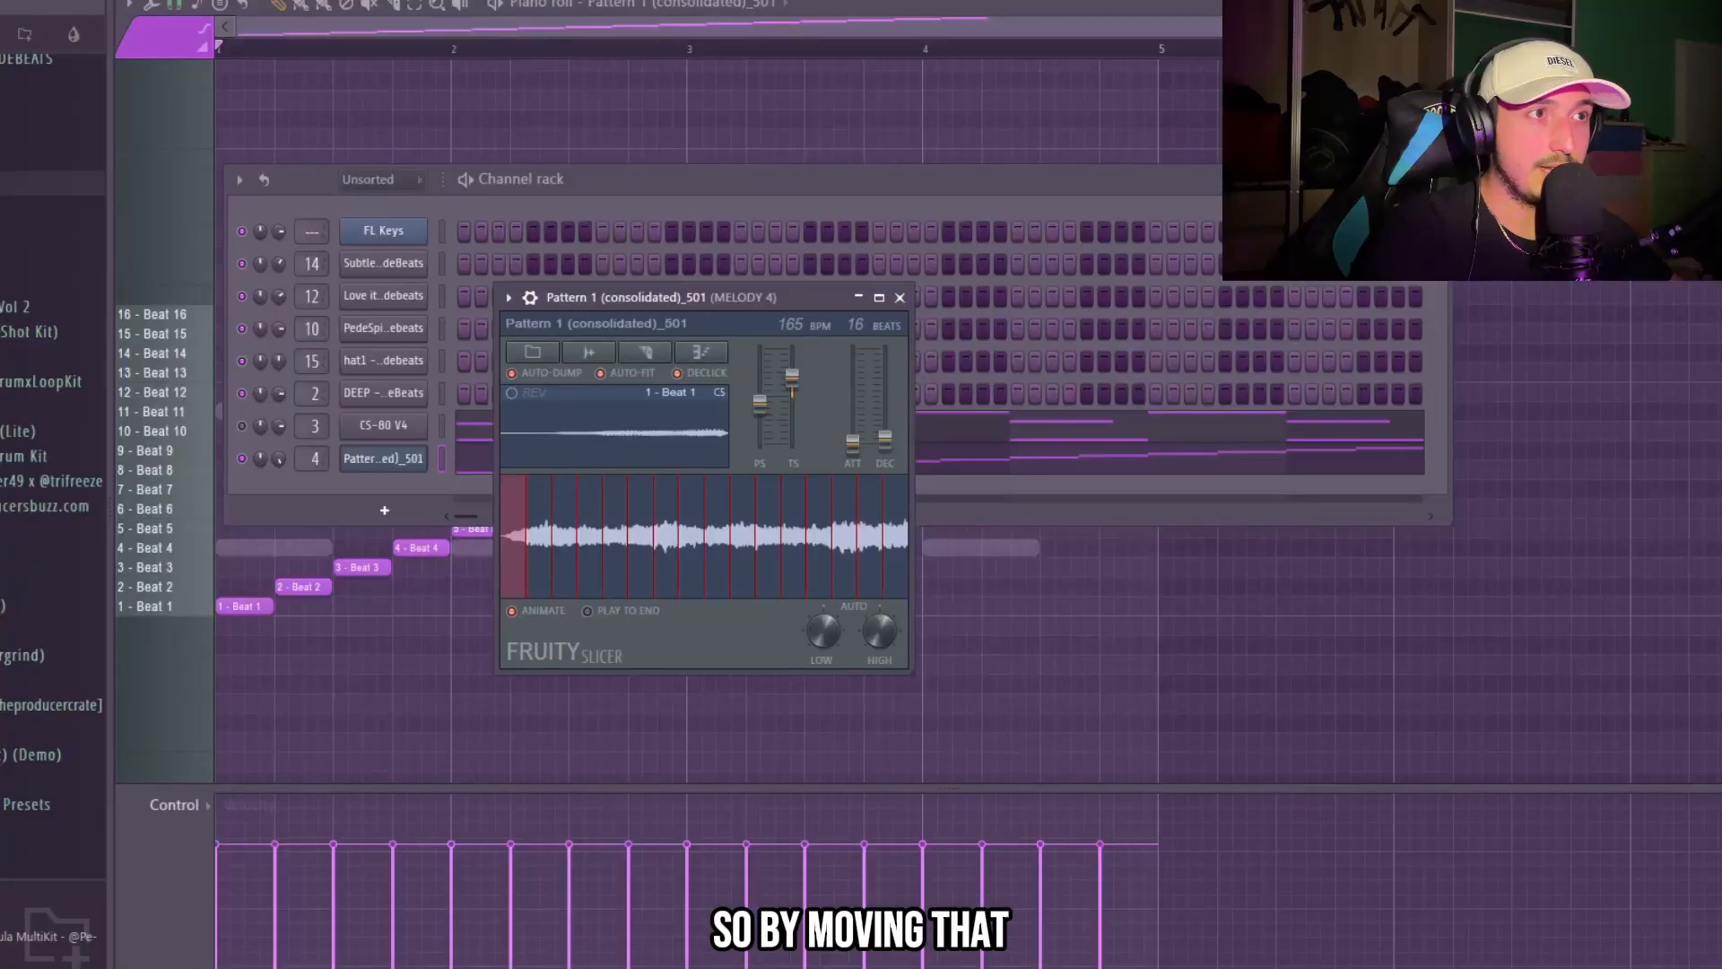
{"action": "left_click_drag", "start_coordinate": [792, 378], "coordinate": [792, 374]}
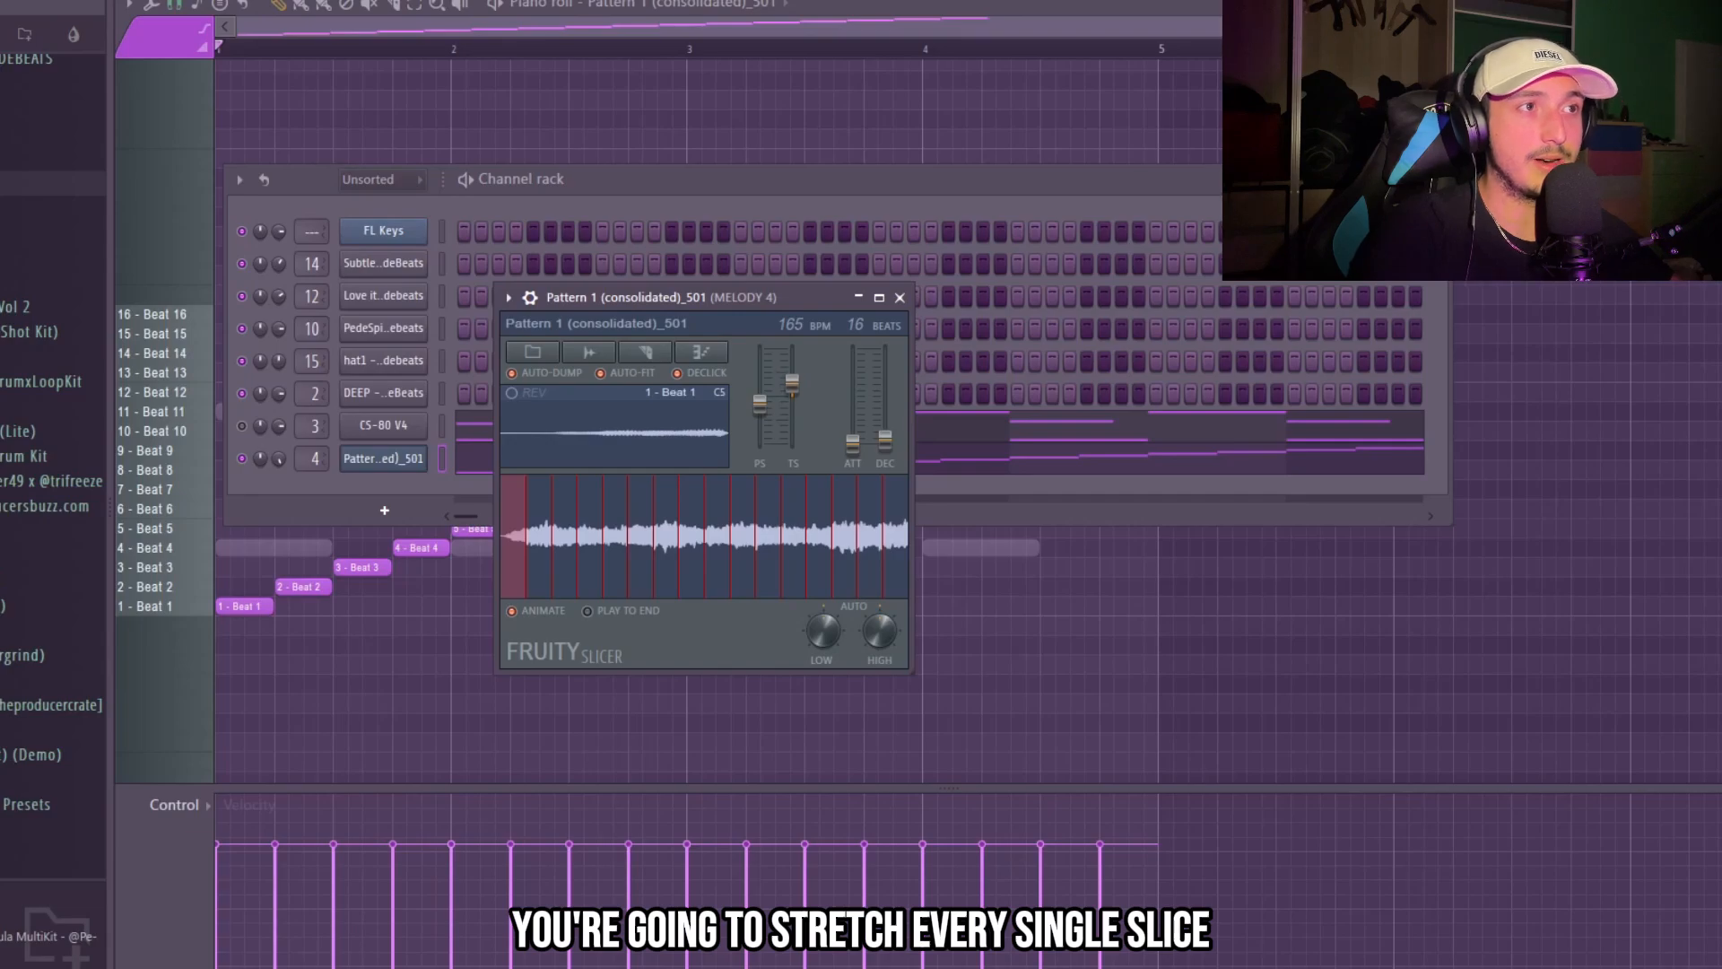
{"action": "key", "text": "space"}
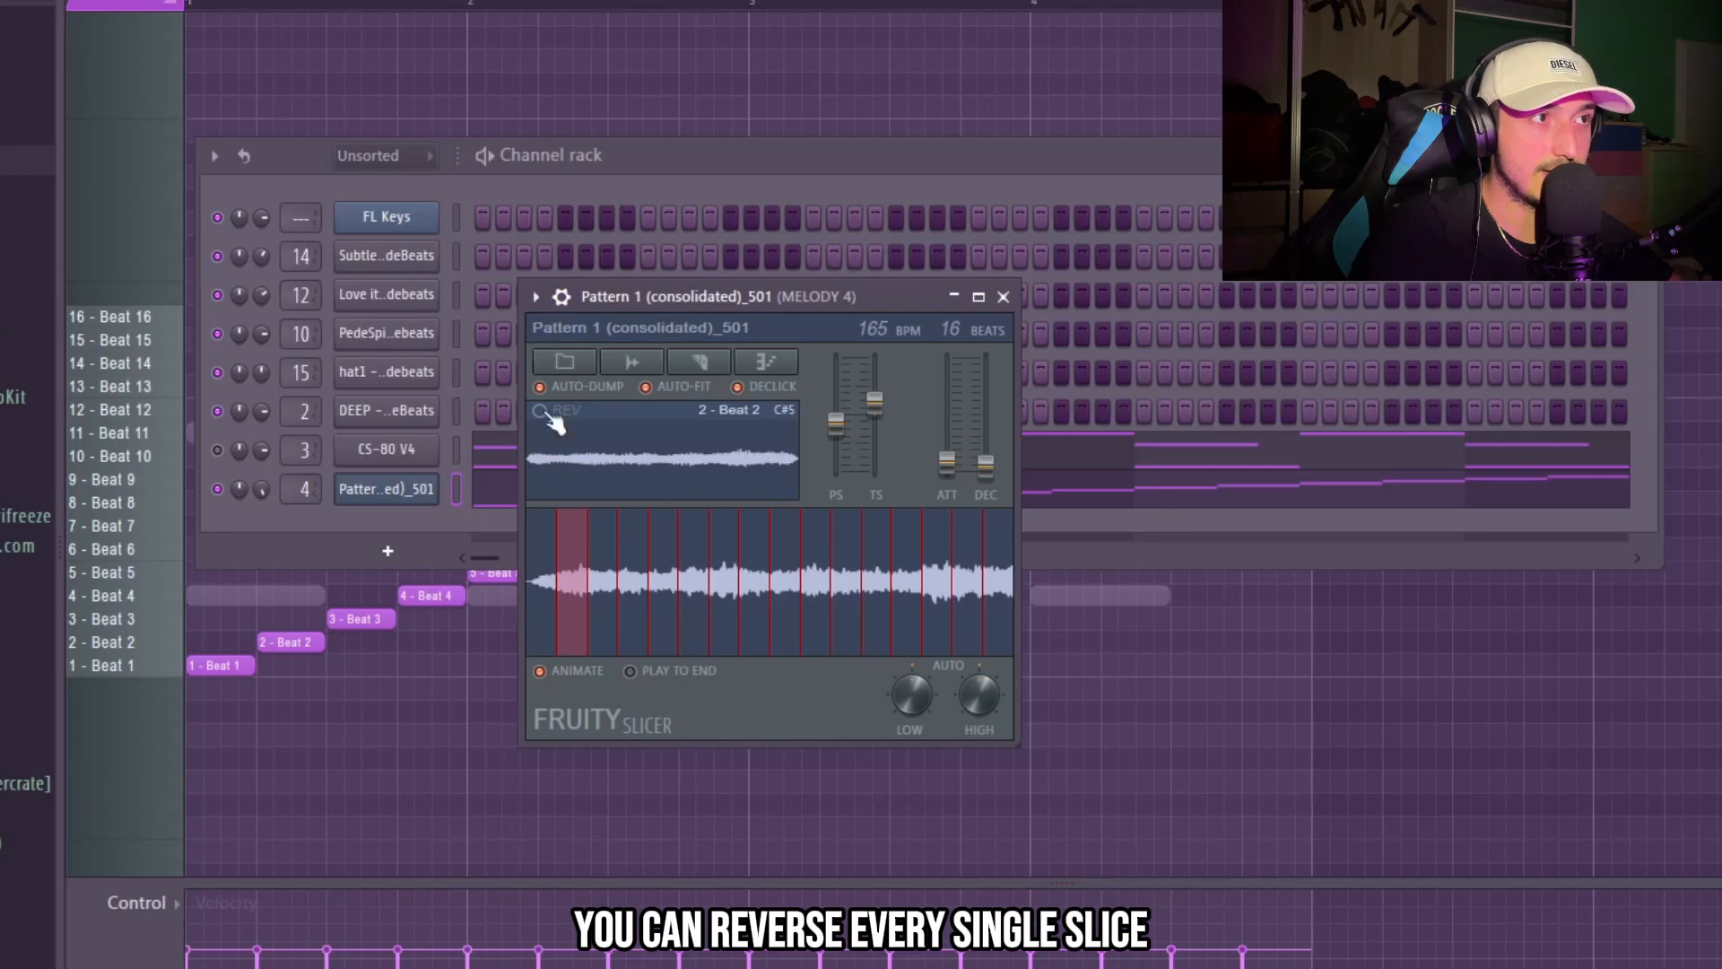
- Select individual slices such as Beat 4 in Fruity Slicer and listen to the sliced melody
{"action": "left_click", "coordinate": [628, 548]}
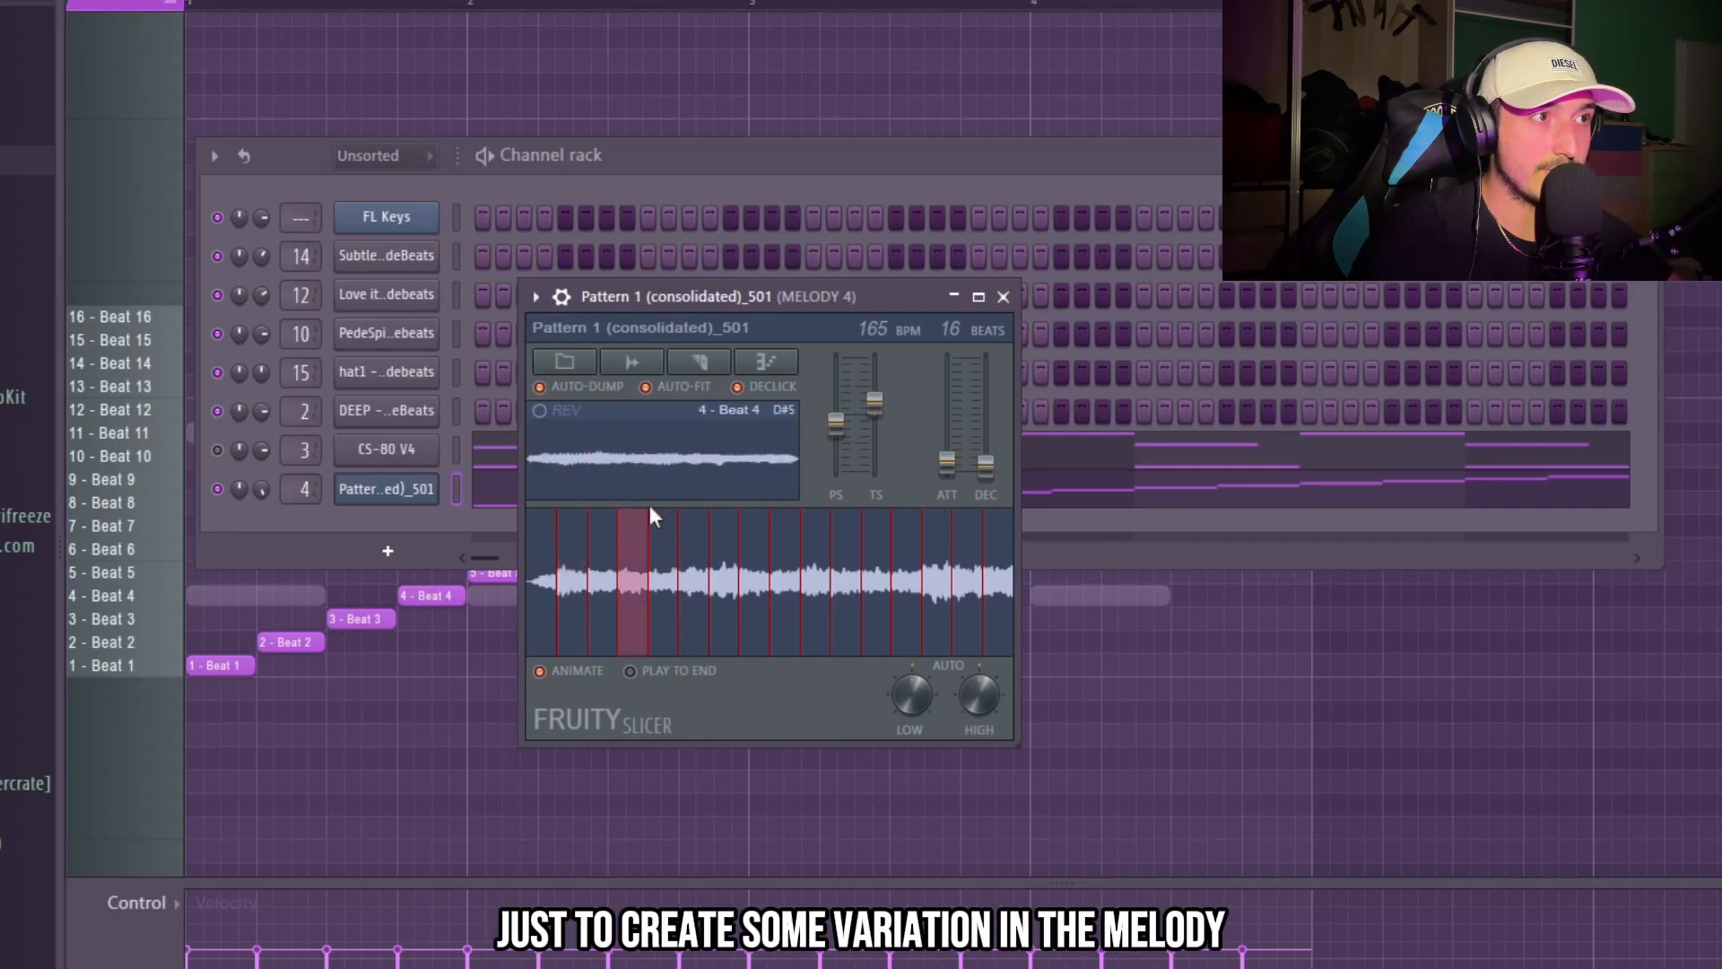
{"action": "key", "text": "space"}
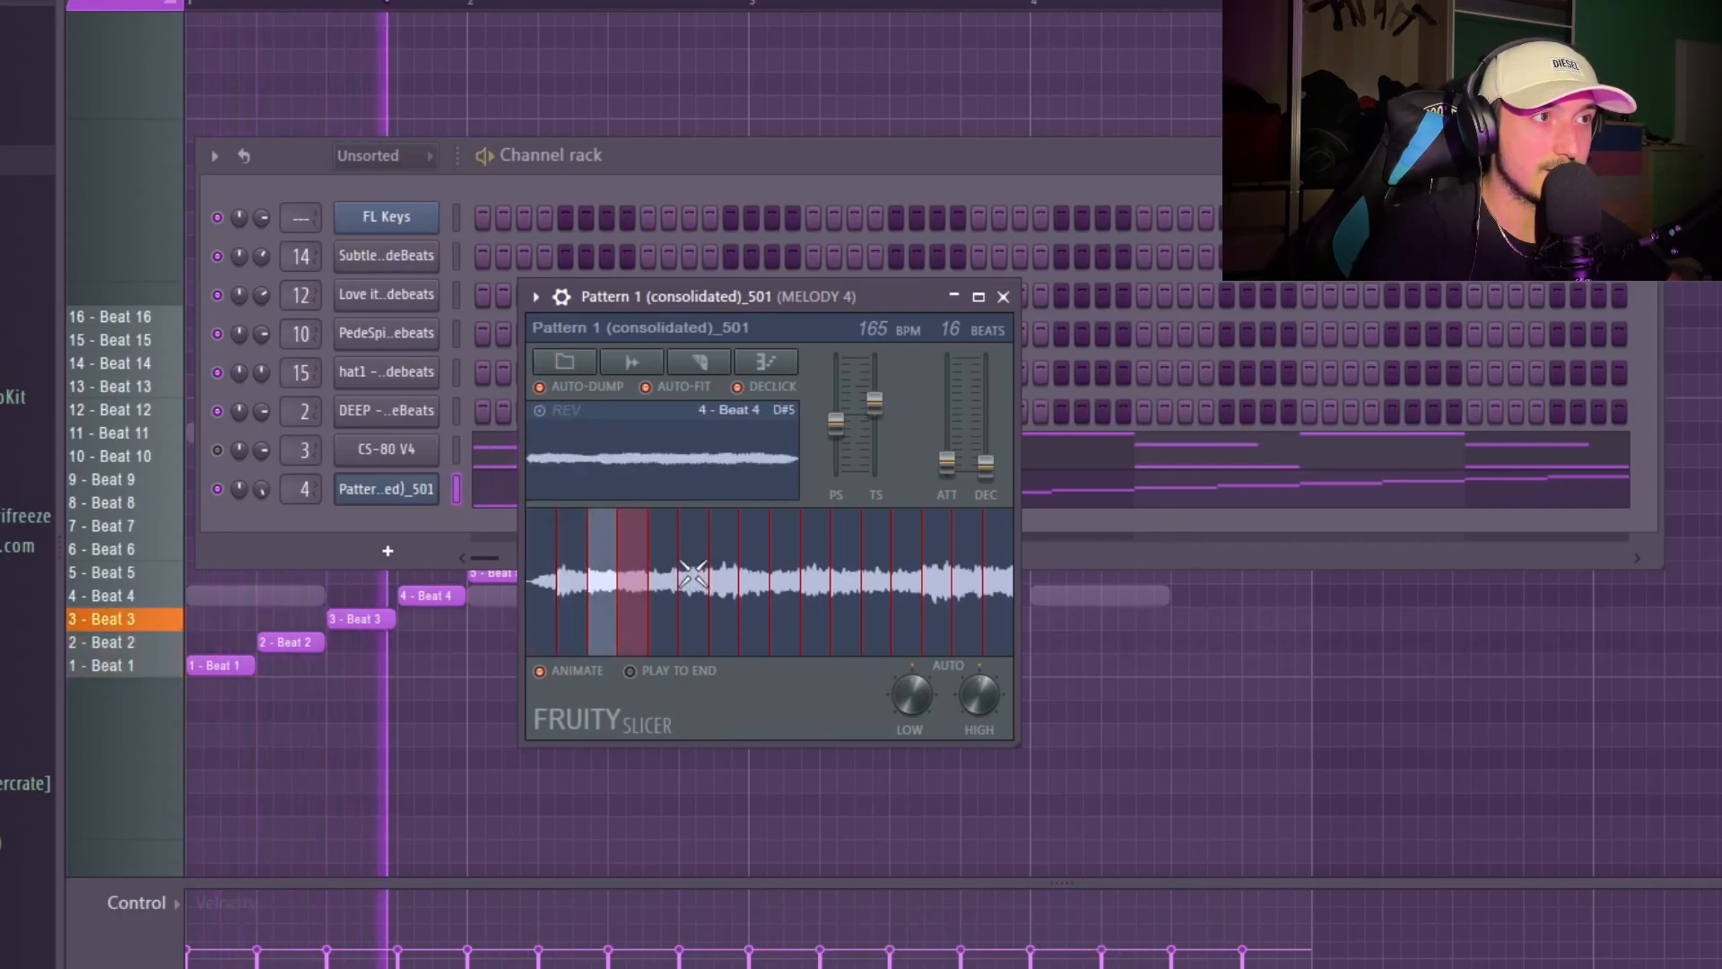
{"action": "left_click", "coordinate": [693, 574]}
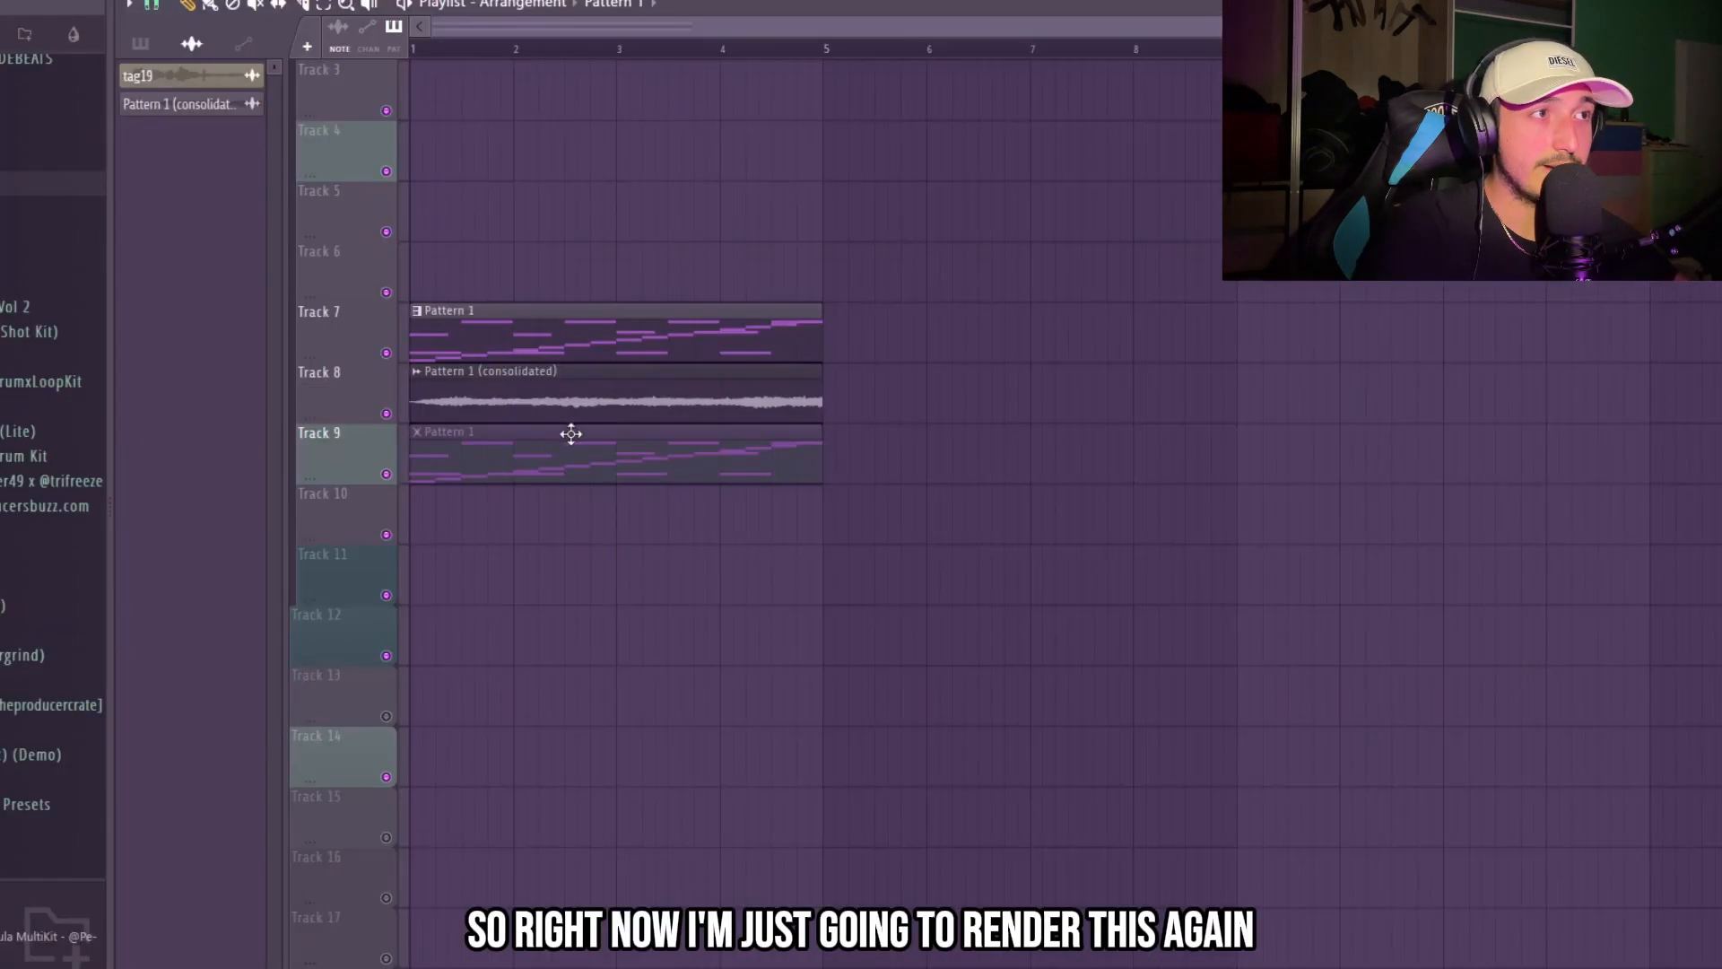
- Place a Pattern 1 clip on Track 7 of the playlist and render the sliced melody to audio
{"action": "left_click_drag", "start_coordinate": [595, 334], "coordinate": [587, 332]}
{"action": "key", "text": "ctrl+alt+c"}
{"action": "left_click", "coordinate": [956, 770]}
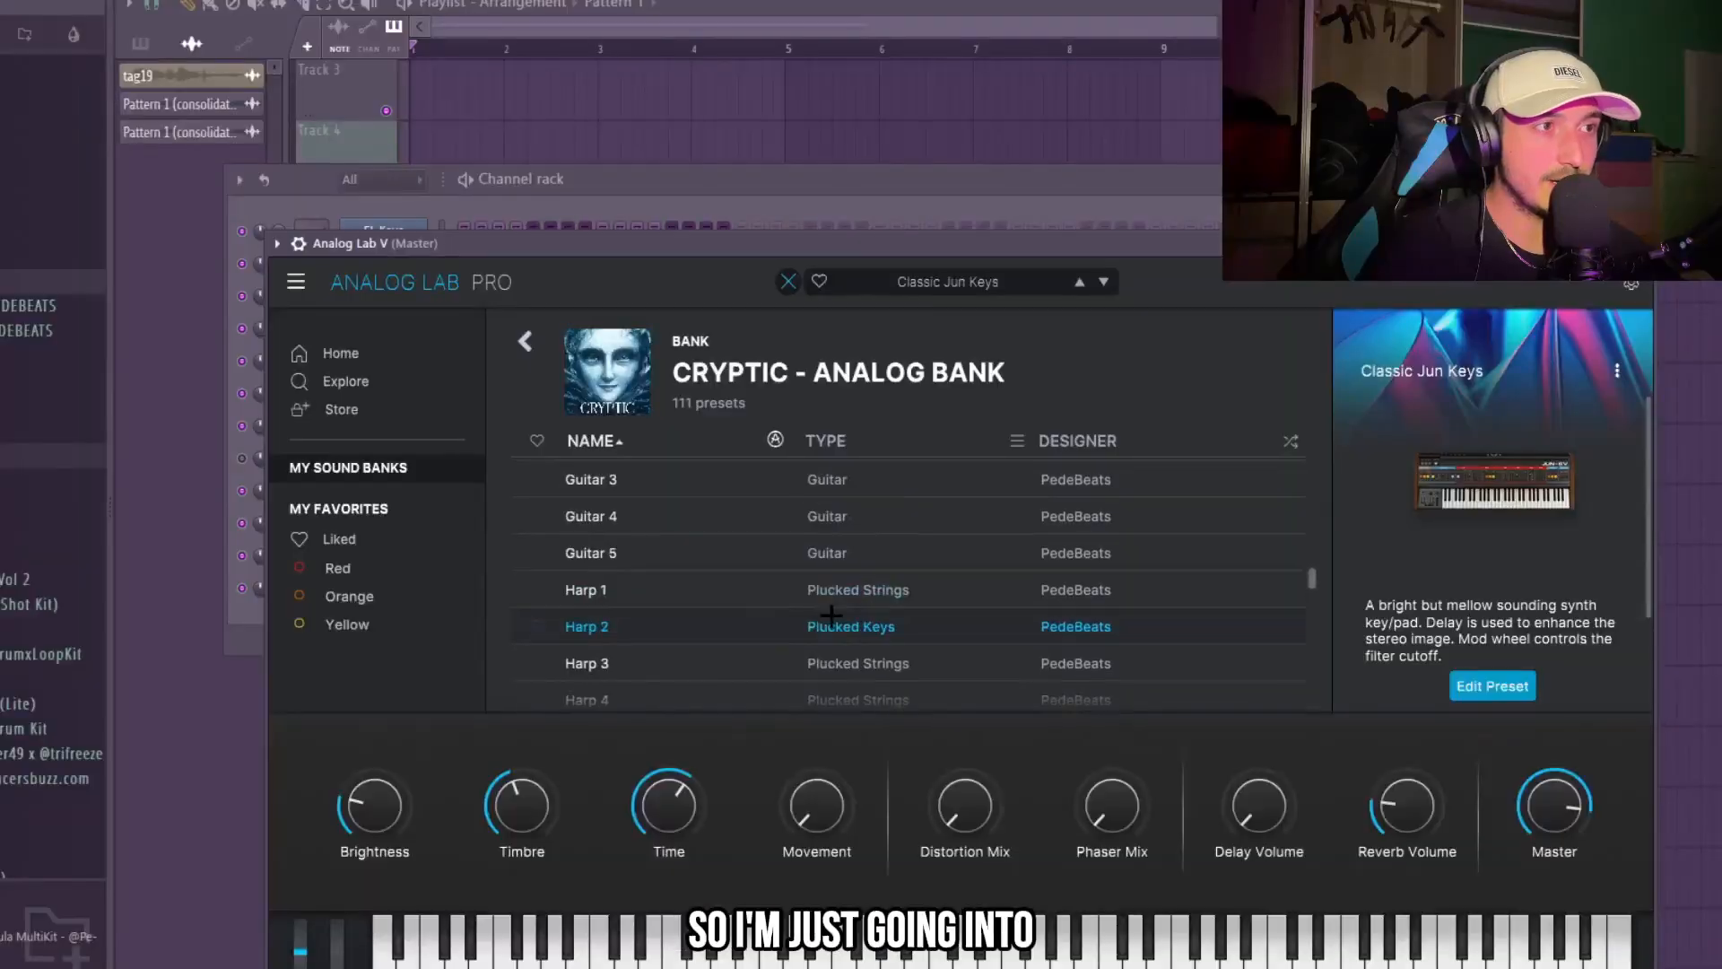
- Browse the CRYPTIC - ANALOG BANK in Analog Lab V and load a preset for the next layer
{"action": "scroll", "coordinate": [764, 633], "scroll_direction": "down", "scroll_amount": 6}
{"action": "scroll", "coordinate": [763, 634], "scroll_direction": "down", "scroll_amount": 5}
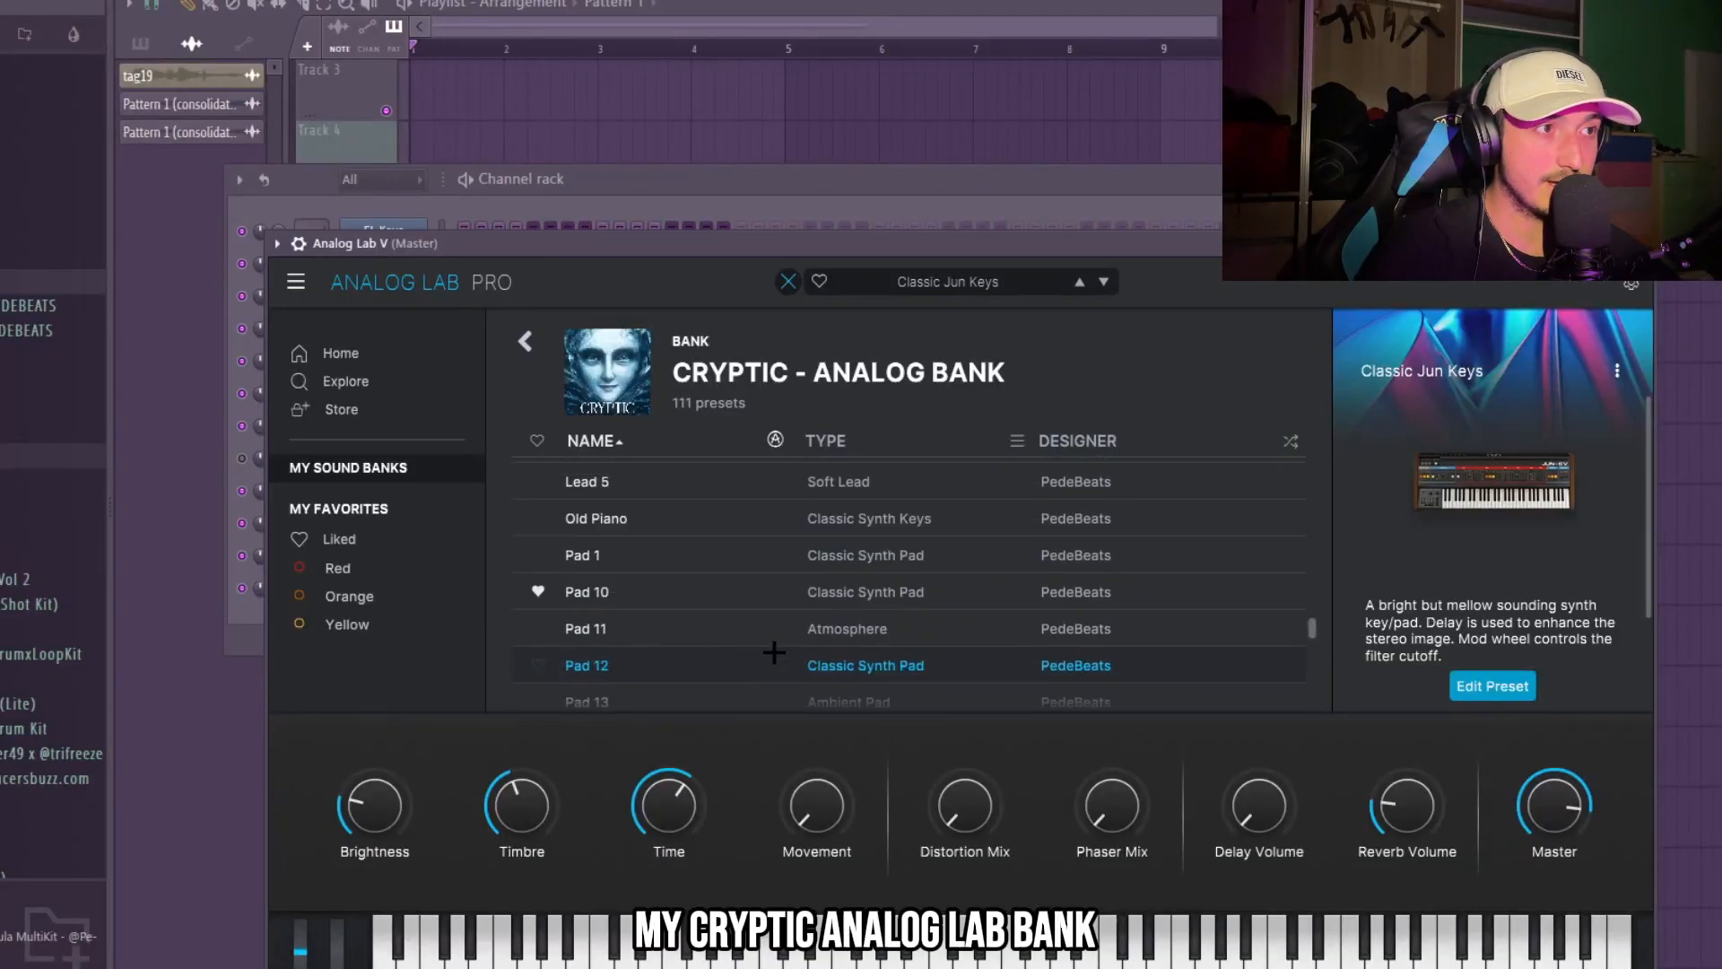
{"action": "left_click", "coordinate": [906, 486]}
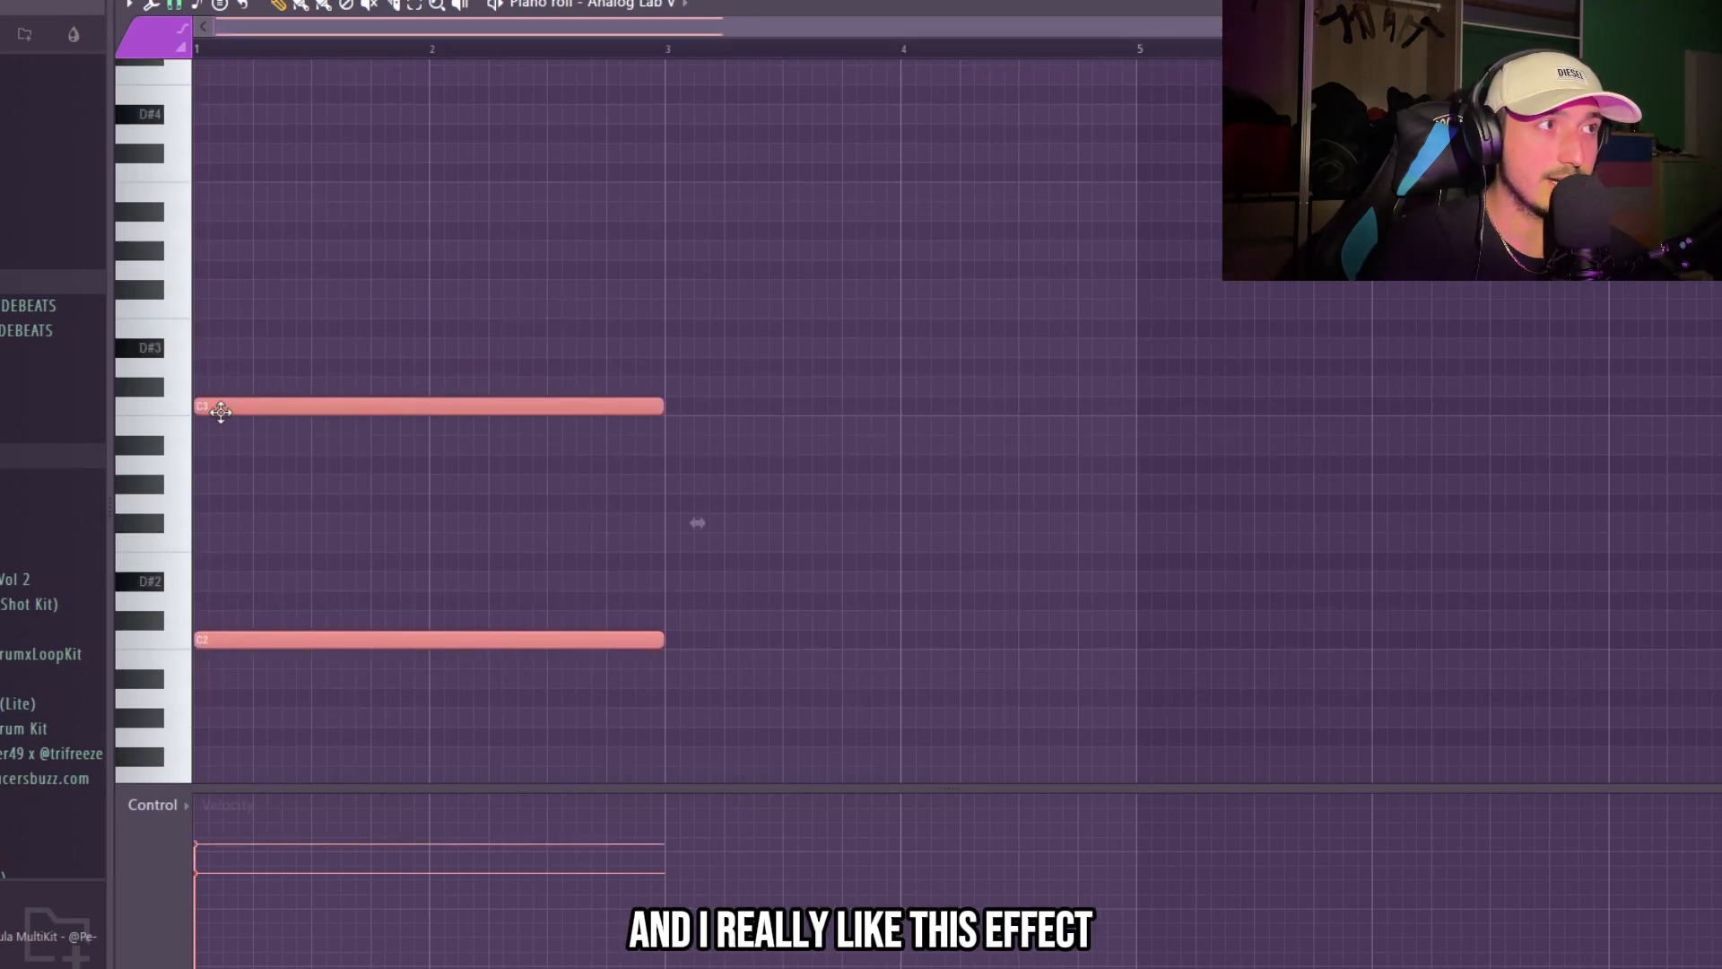
- Copy the C2 and C3 notes along the timeline into four two-bar C3 notes, with C2 under the first and third
{"action": "key", "text": "space"}
{"action": "left_click_drag", "start_coordinate": [382, 401], "coordinate": [677, 409]}
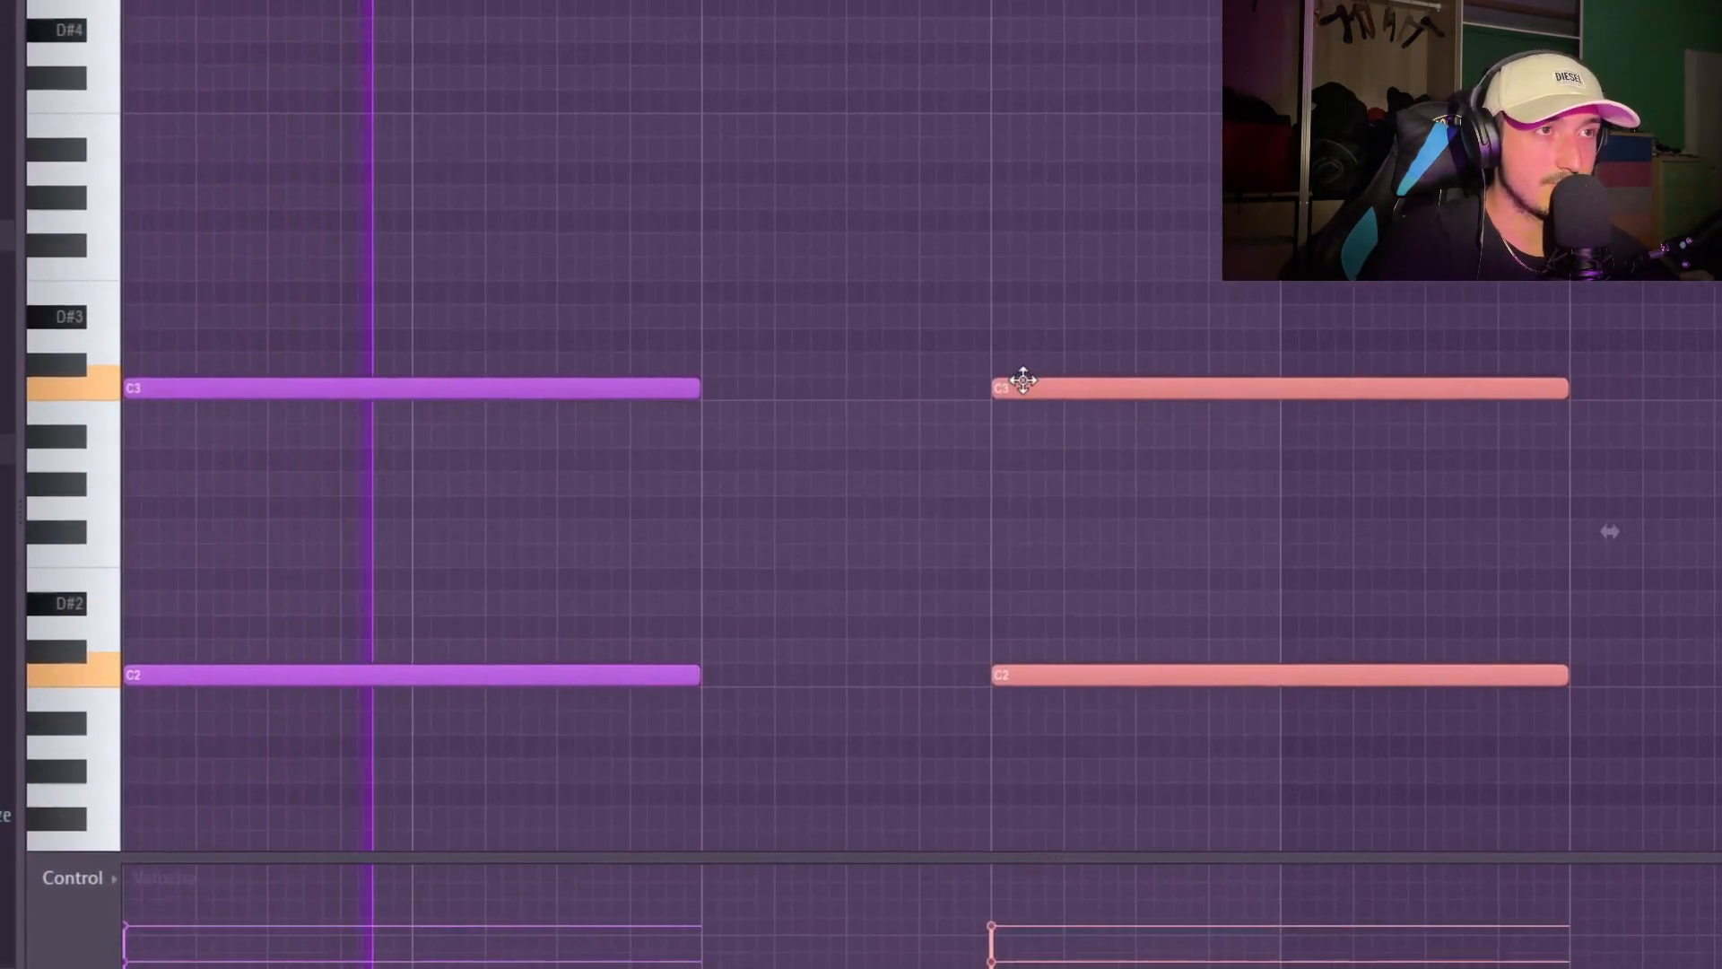
{"action": "scroll", "coordinate": [1030, 407], "scroll_direction": "down", "scroll_amount": 2}
{"action": "key", "text": "space"}
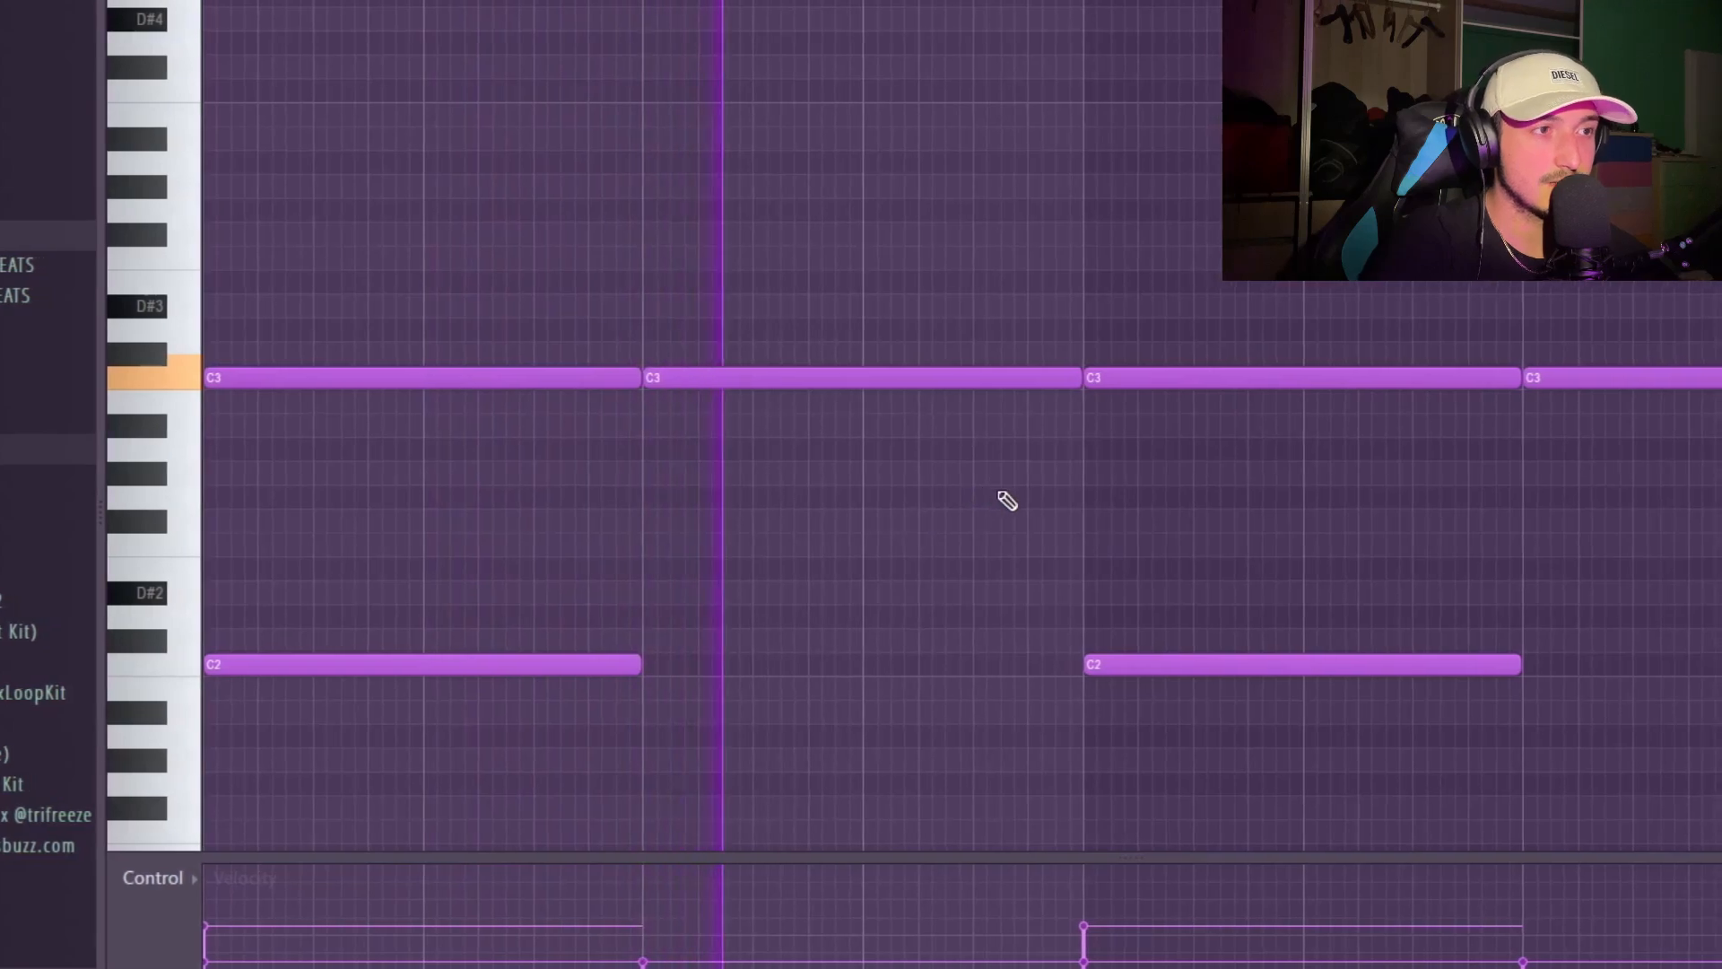
{"action": "scroll", "coordinate": [1121, 576], "scroll_direction": "down", "scroll_amount": 1}
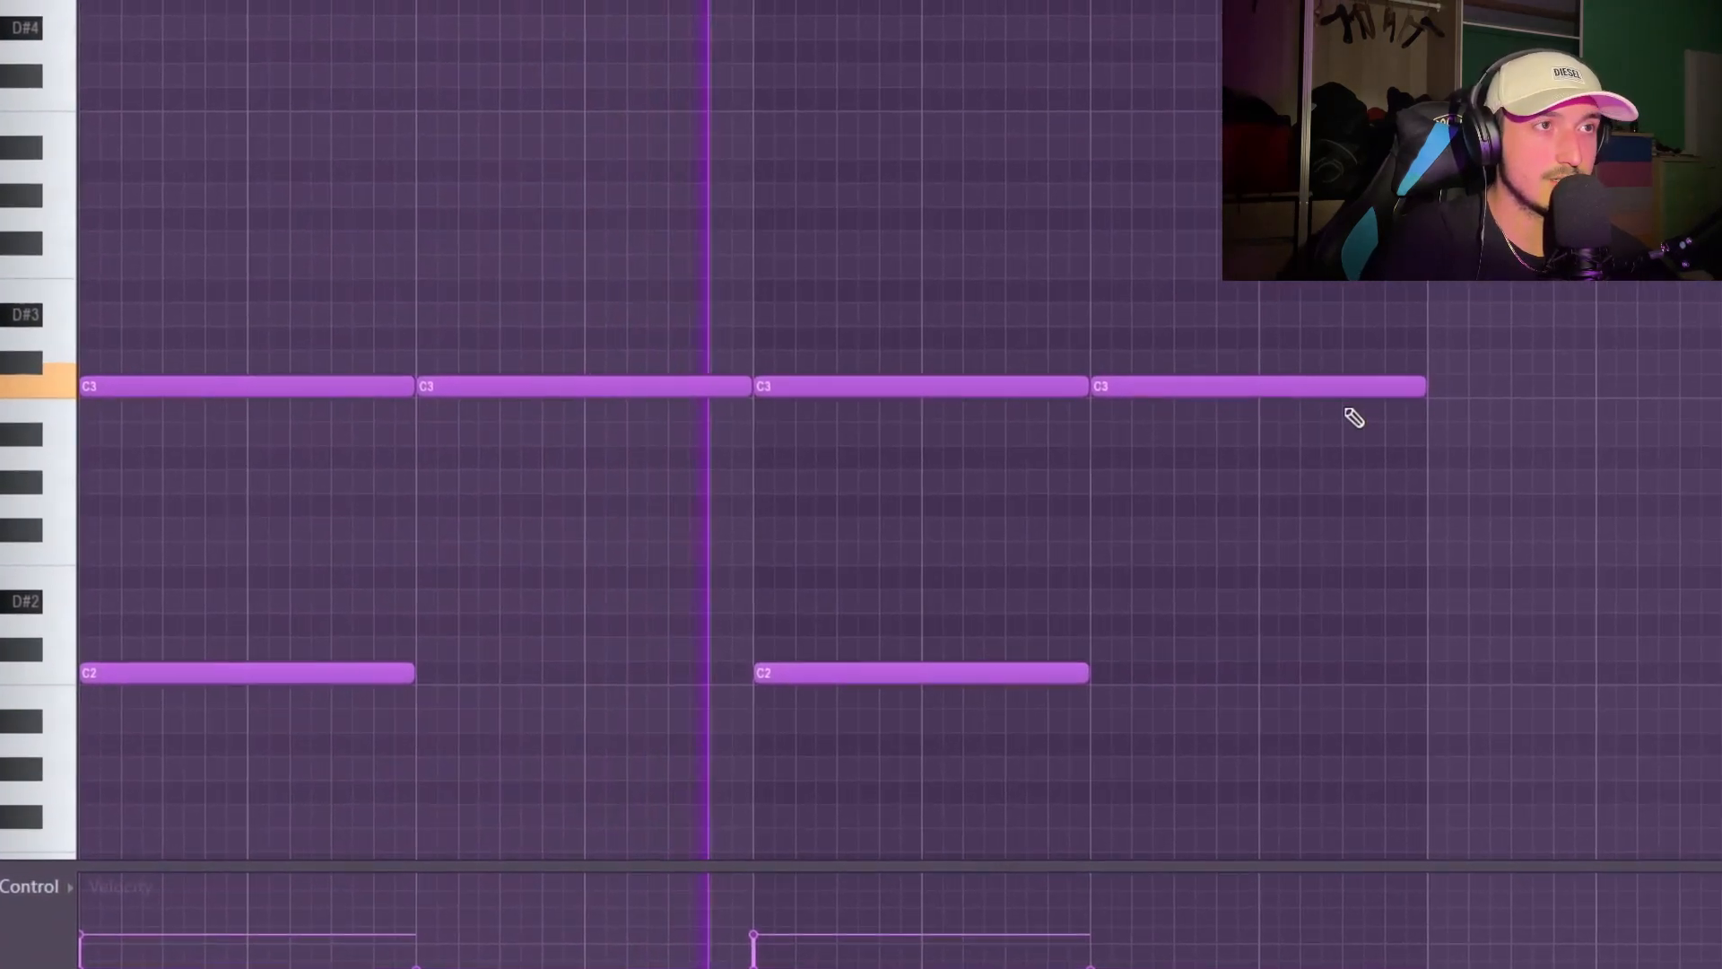
- Shorten the last C3 note to one bar and place a copy of the C2 and C3 pair at a higher pitch after it
{"action": "left_click_drag", "start_coordinate": [1466, 380], "coordinate": [1294, 382]}
{"action": "left_click_drag", "start_coordinate": [1000, 345], "coordinate": [857, 749]}
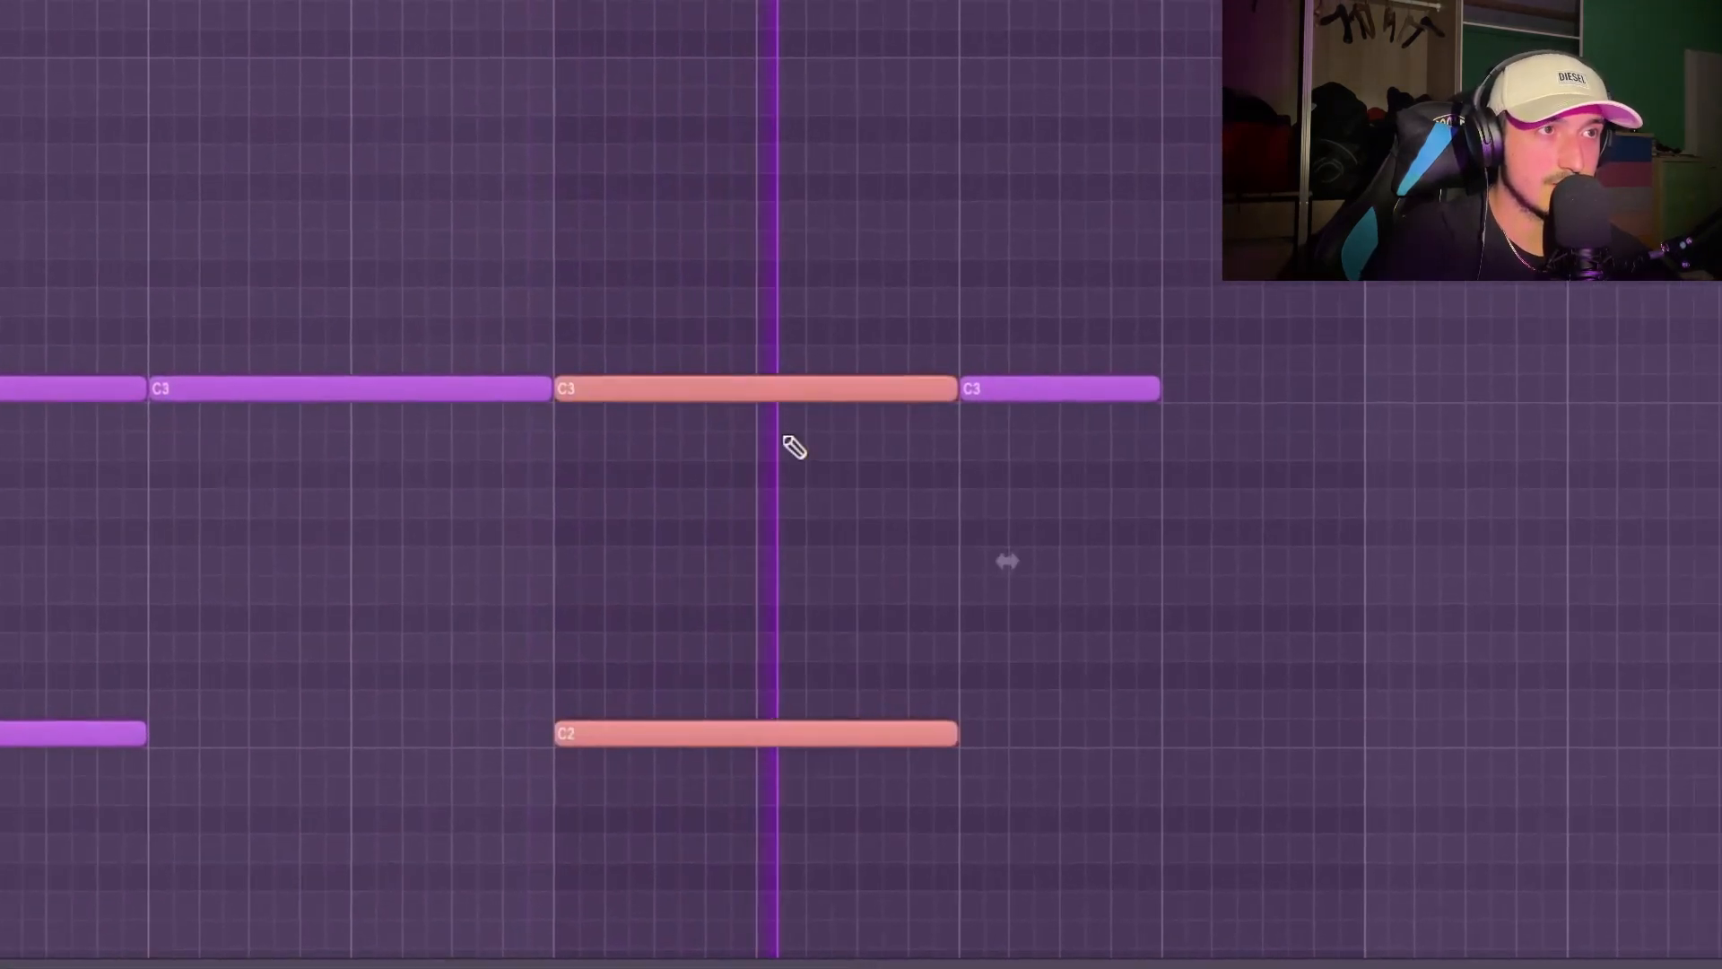
{"action": "left_click_drag", "start_coordinate": [854, 384], "coordinate": [1506, 200]}
{"action": "left_click_drag", "start_coordinate": [1200, 239], "coordinate": [1215, 207]}
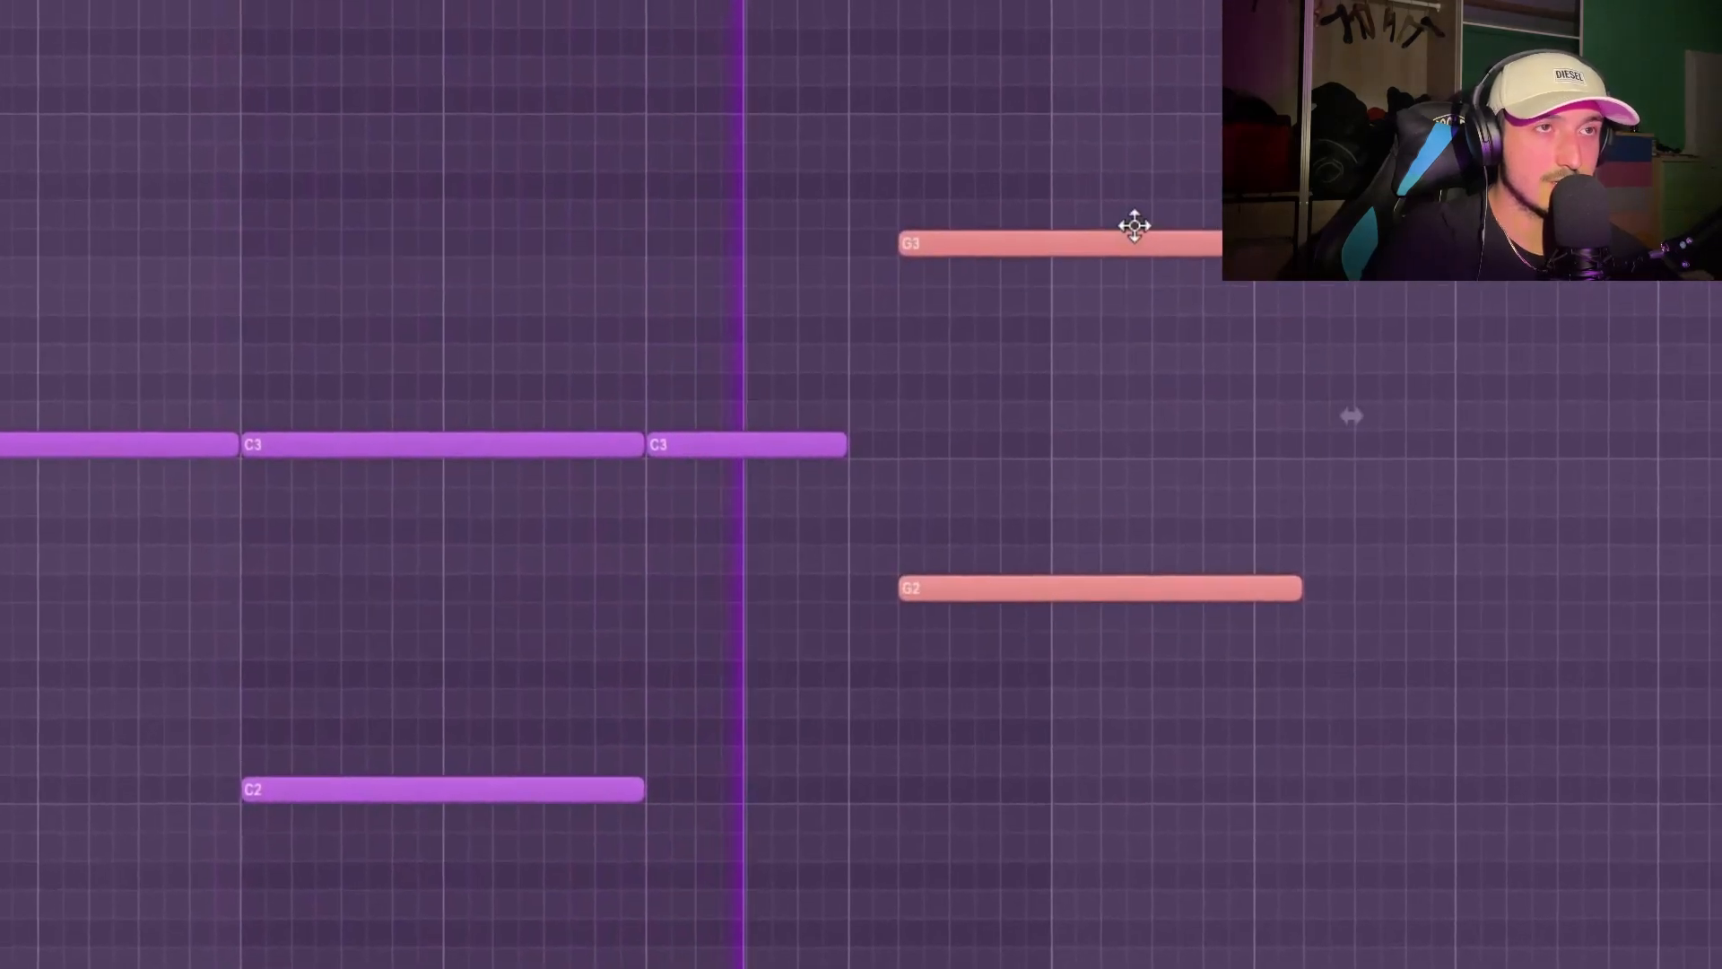
{"action": "left_click_drag", "start_coordinate": [1379, 223], "coordinate": [1028, 223]}
{"action": "mouse_move", "coordinate": [994, 225]}
{"action": "left_mouse_down"}
{"action": "mouse_move", "coordinate": [991, 202]}
{"action": "mouse_move", "coordinate": [1061, 190]}
{"action": "left_mouse_up"}
{"action": "left_click_drag", "start_coordinate": [913, 227], "coordinate": [992, 266]}
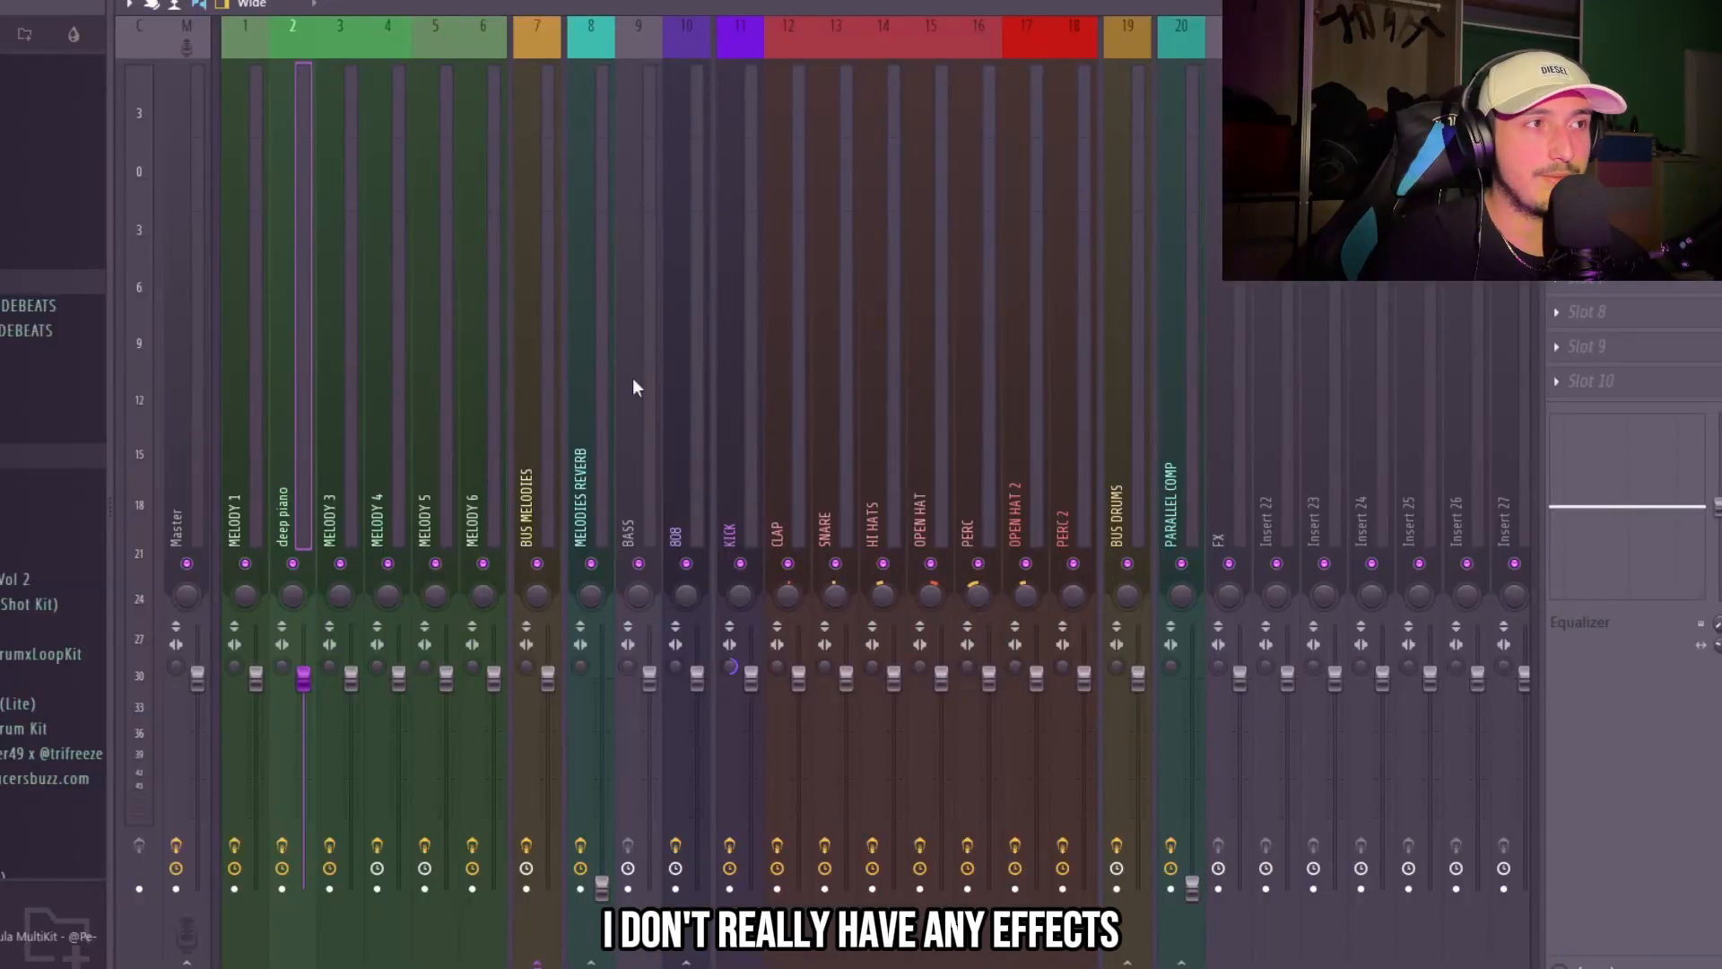
- Inspect the effects on the BUS MELODIES mixer track, including its stereo shaper
{"action": "left_click", "coordinate": [384, 468]}
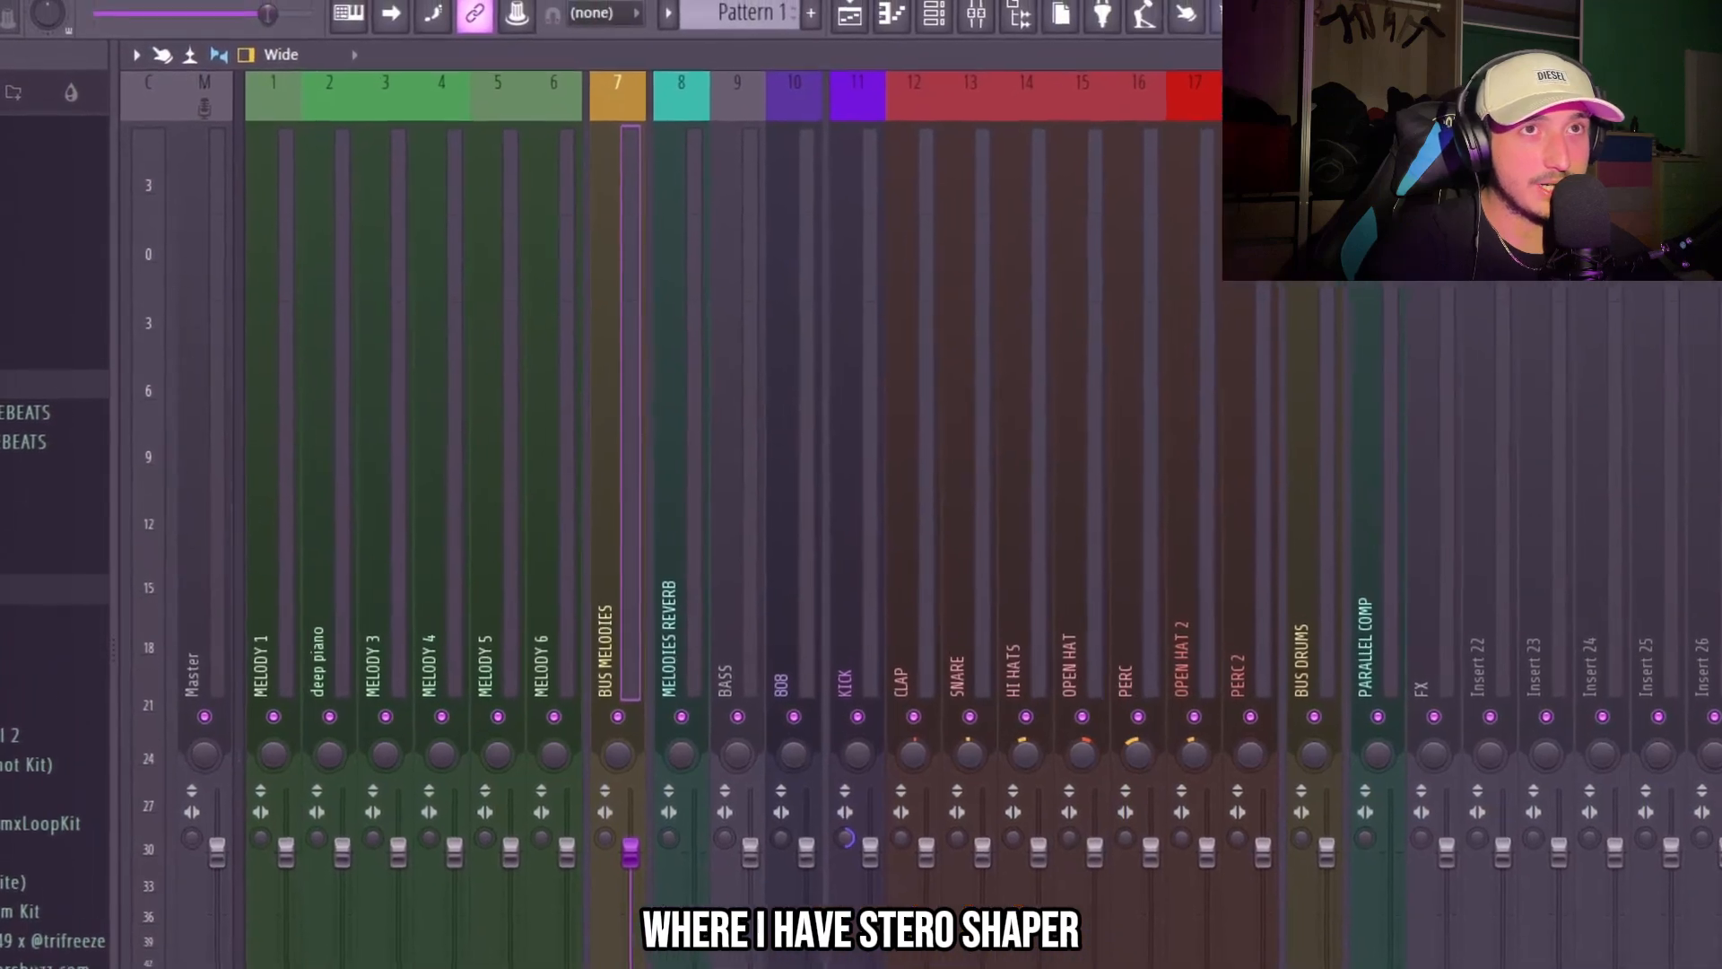
{"action": "left_click", "coordinate": [1615, 70]}
- Add a second Analog Lab V instrument and load a preset from the CRYPTIC - ANALOG BANK
{"action": "right_click", "coordinate": [428, 215]}
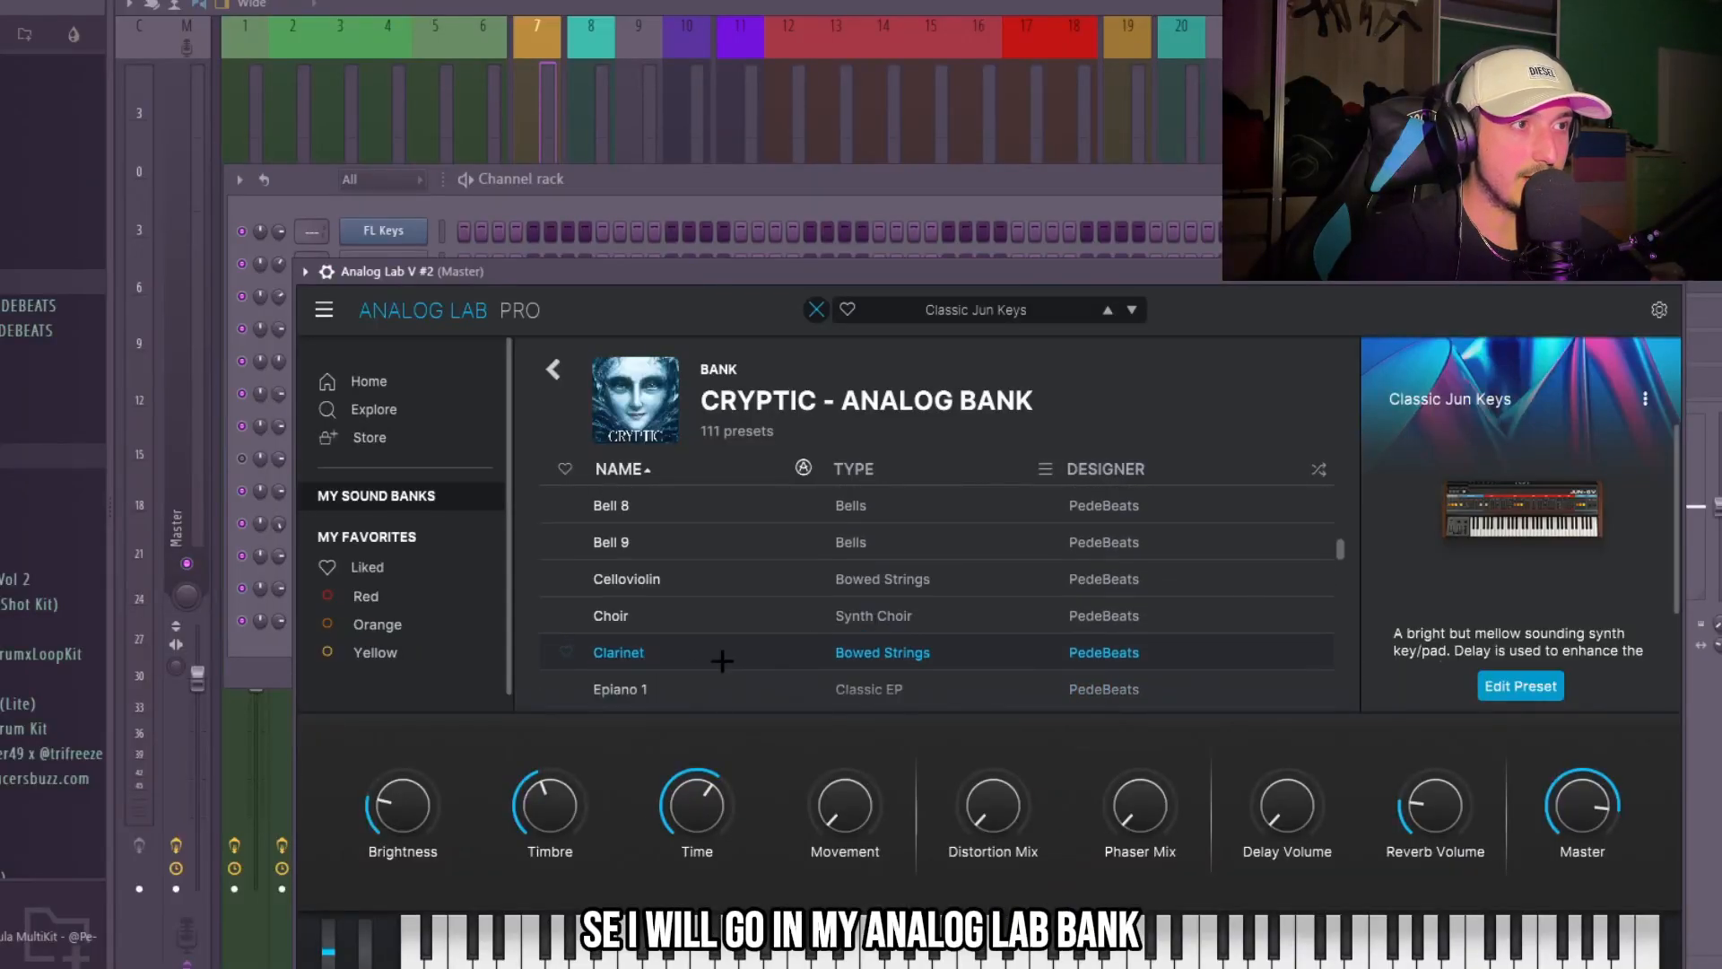
{"action": "scroll", "coordinate": [722, 661], "scroll_direction": "up", "scroll_amount": 1}
{"action": "left_click", "coordinate": [749, 554]}
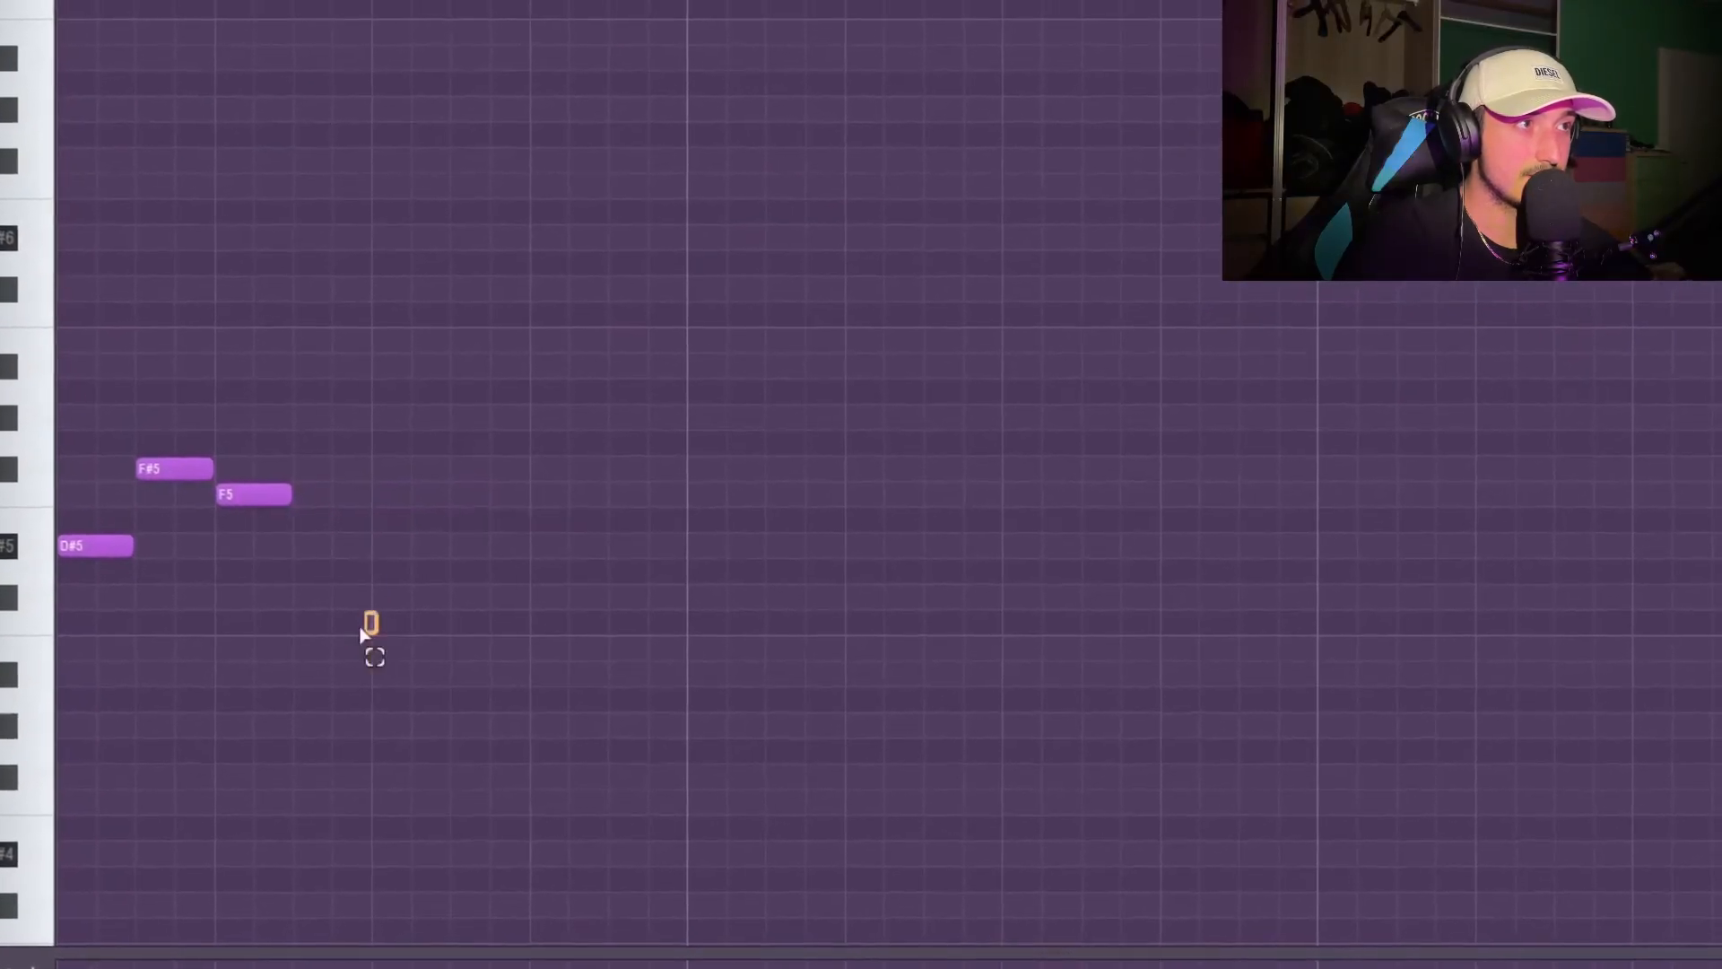
- Repeat the C5, D#5, D5 motif and trim it to an eight-note one-bar phrase that ends with C5 and D5
{"action": "key", "text": "ctrl+b"}
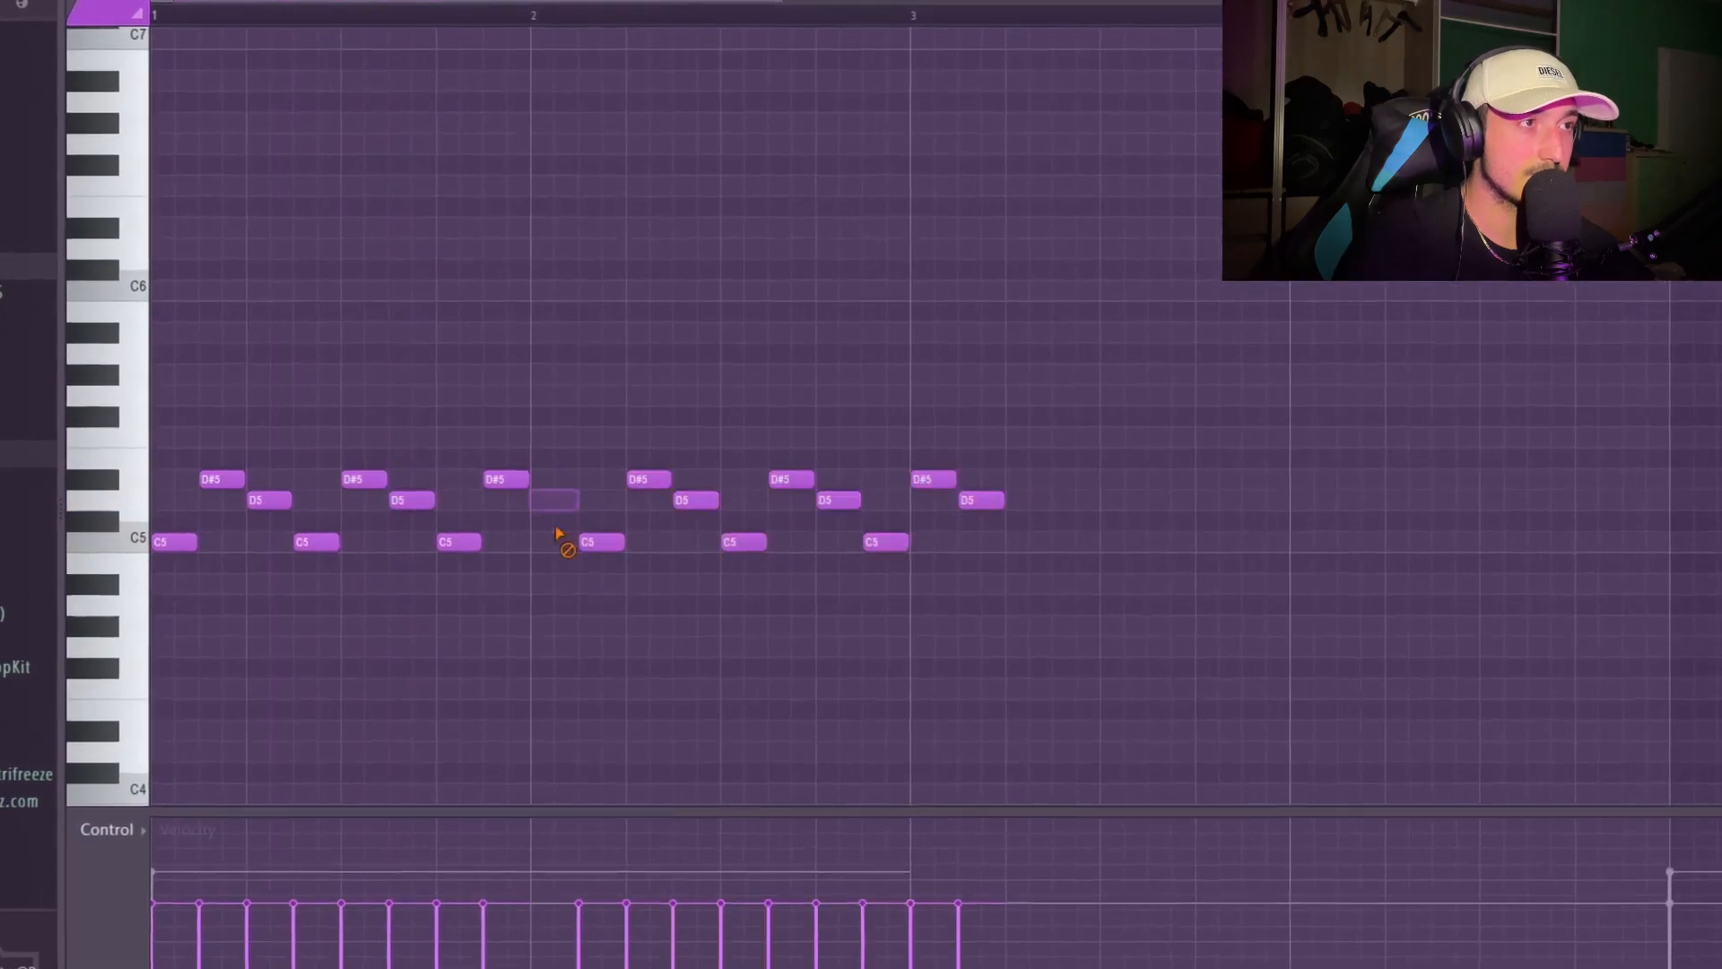
{"action": "right_click", "coordinate": [494, 479]}
{"action": "right_click", "coordinate": [445, 545]}
{"action": "left_click", "coordinate": [440, 545]}
{"action": "left_click", "coordinate": [481, 500]}
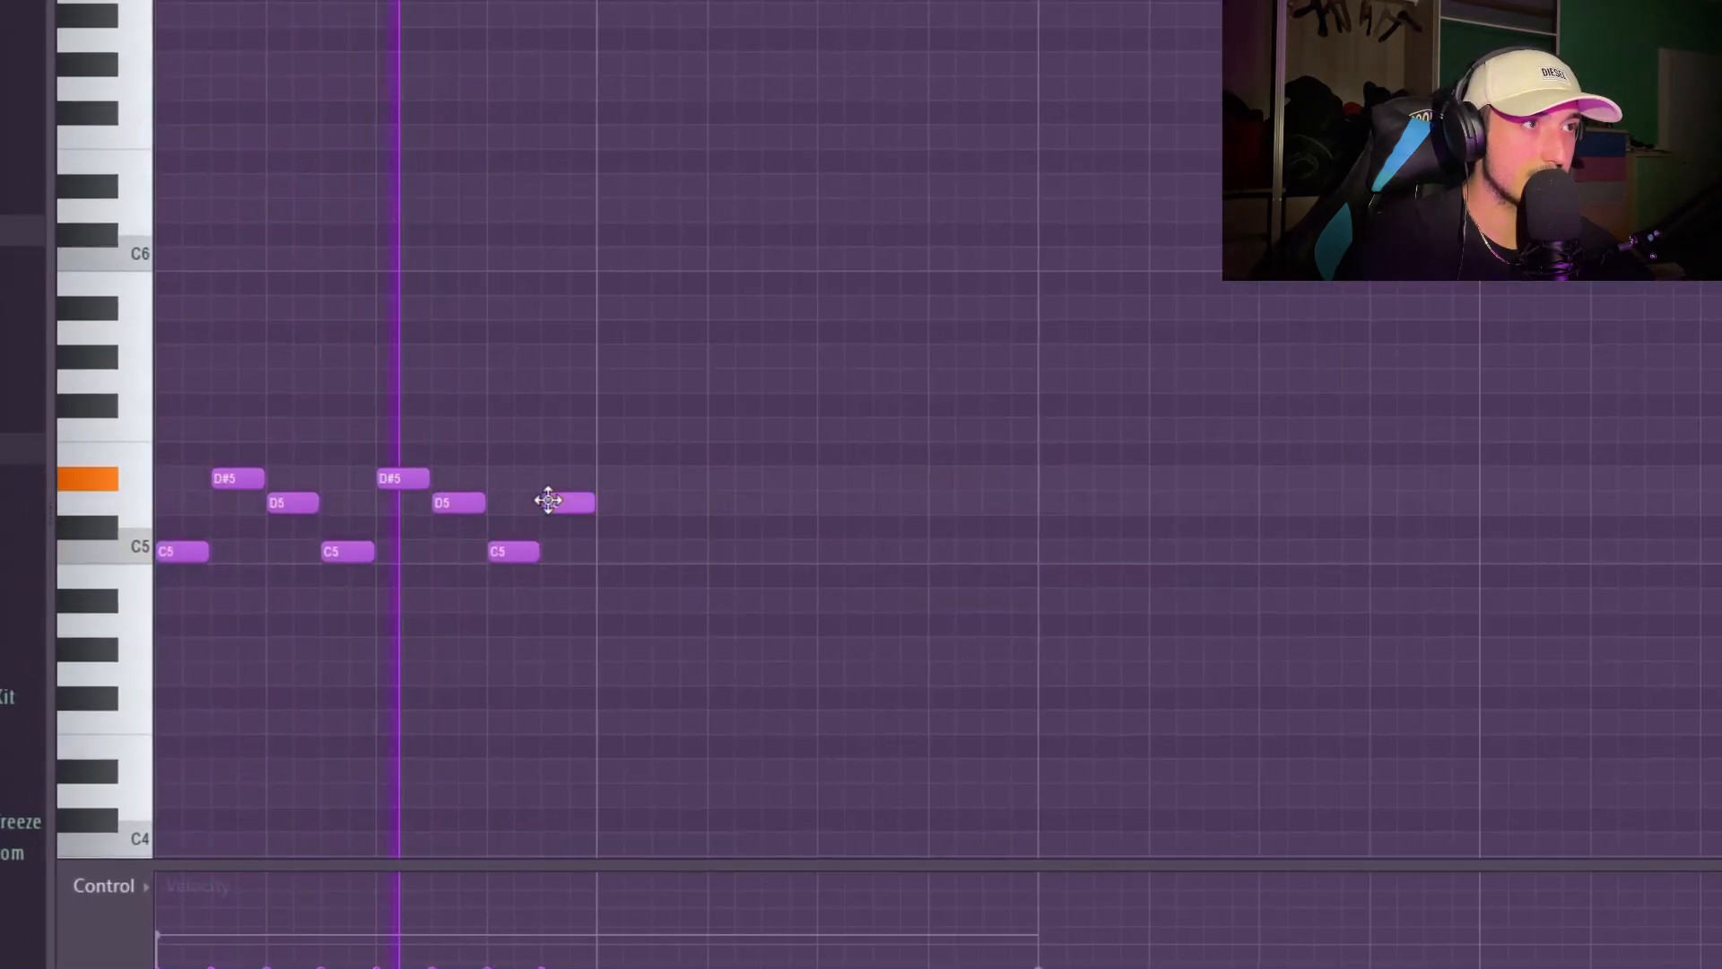
- Duplicate the one-bar phrase along the timeline until it fills eight bars
{"action": "left_click_drag", "start_coordinate": [634, 380], "coordinate": [121, 641]}
{"action": "key", "text": "ctrl+b"}
{"action": "key", "text": "ctrl+b"}
{"action": "scroll", "coordinate": [586, 609], "scroll_direction": "down", "scroll_amount": 3}
{"action": "scroll", "coordinate": [680, 635], "scroll_direction": "down", "scroll_amount": 2}
{"action": "key", "text": "ctrl+b"}
{"action": "key", "text": "ctrl+b"}
{"action": "key", "text": "ctrl+b"}
{"action": "key", "text": "ctrl+b"}
{"action": "key", "text": "ctrl+b"}
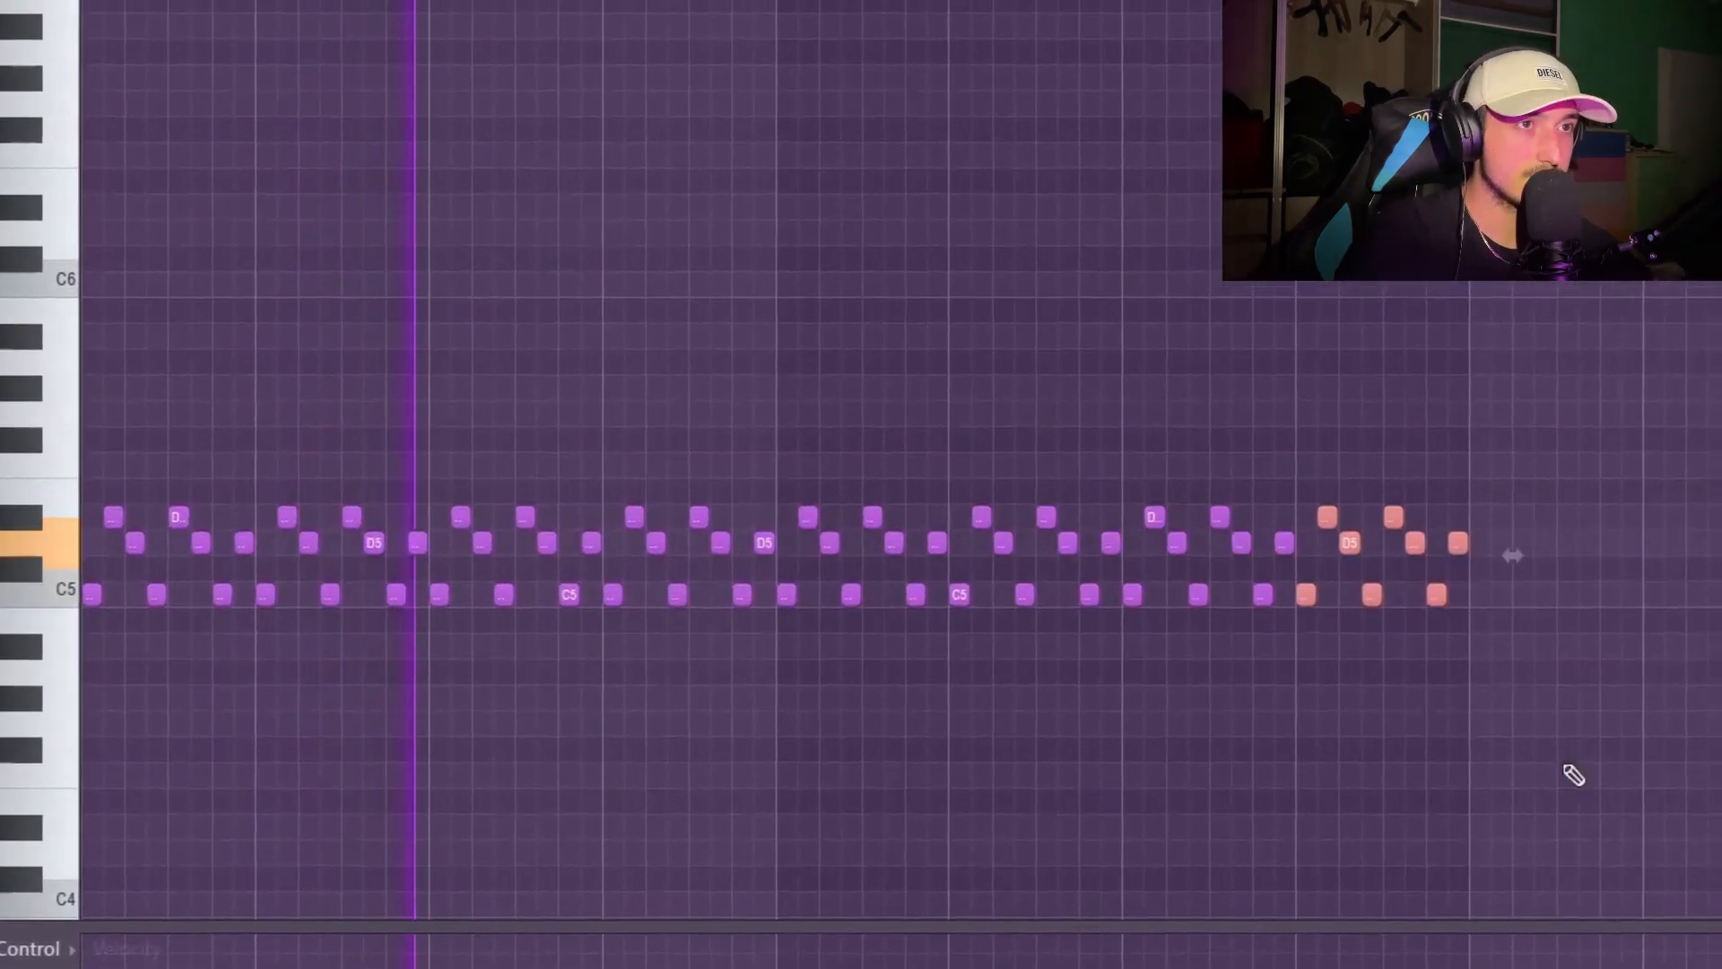
- Transpose all the notes of the eight-bar phrase up one octave so the lowest notes sit on C6
{"action": "key", "text": "ctrl+a"}
{"action": "key", "text": "ctrl+Up"}
{"action": "scroll", "coordinate": [1263, 409], "scroll_direction": "up", "scroll_amount": 1}
{"action": "left_click_drag", "start_coordinate": [1620, 574], "coordinate": [35, 287]}
{"action": "left_click_drag", "start_coordinate": [1662, 530], "coordinate": [1522, 479]}
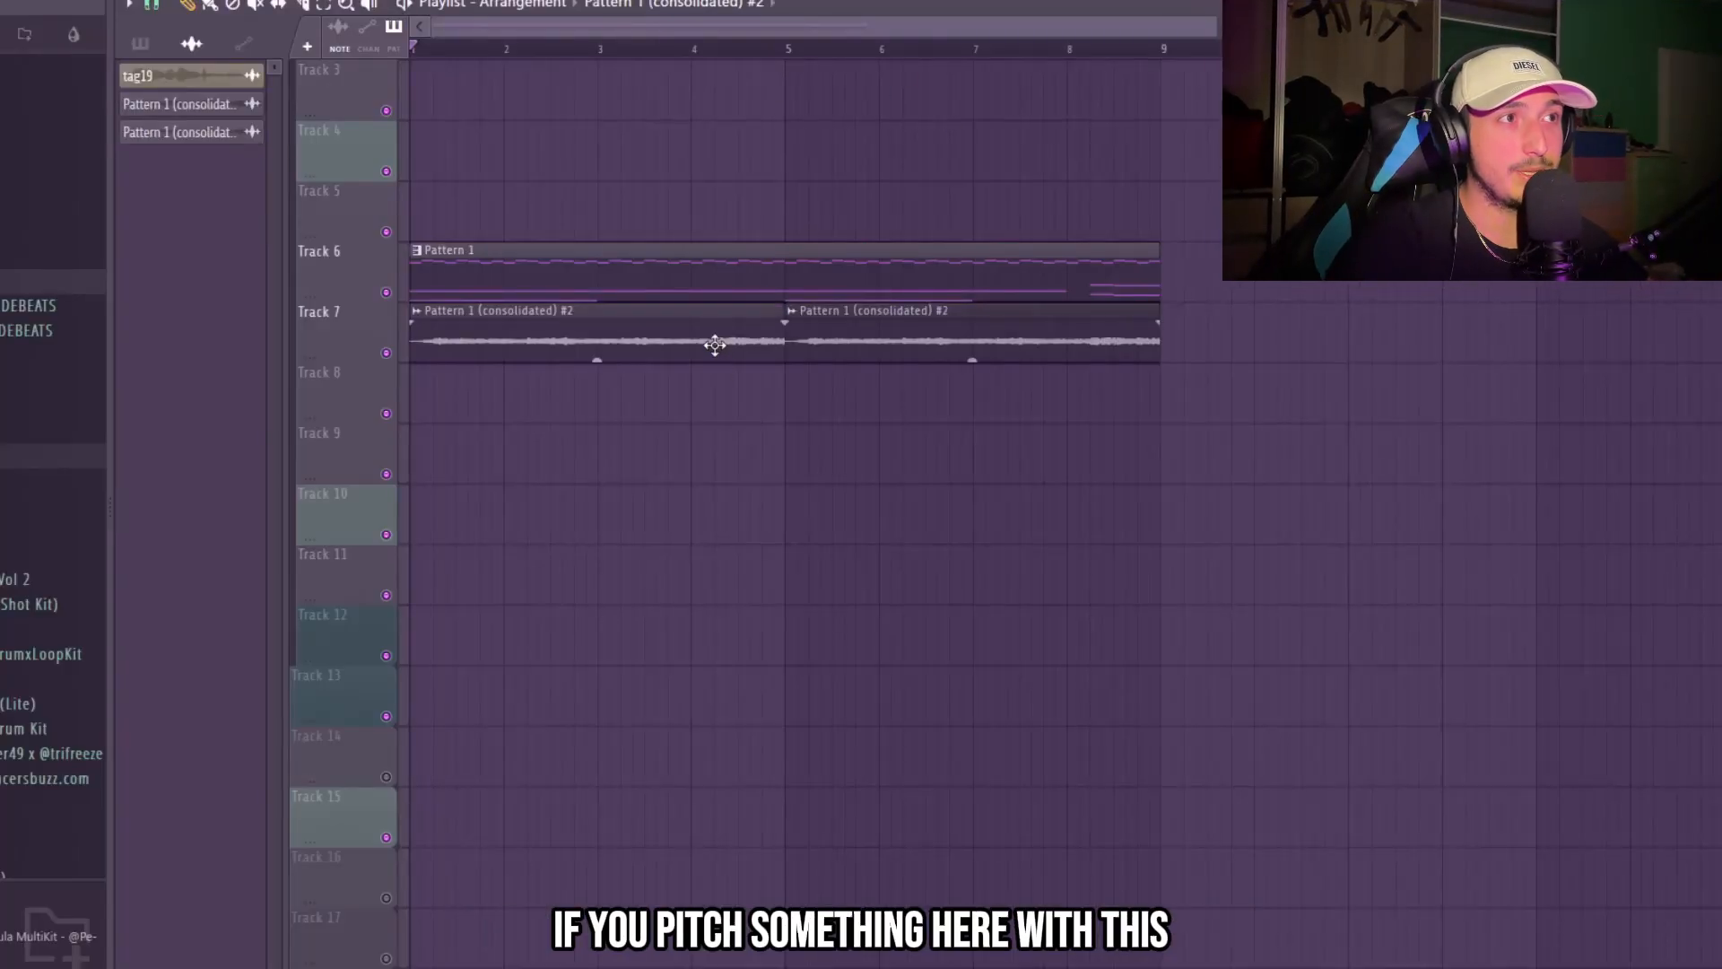
- Examine the channel settings of the first Pattern 1 (consolidated) #2 audio clip
{"action": "double_click", "coordinate": [715, 344]}
{"action": "left_click", "coordinate": [836, 216]}
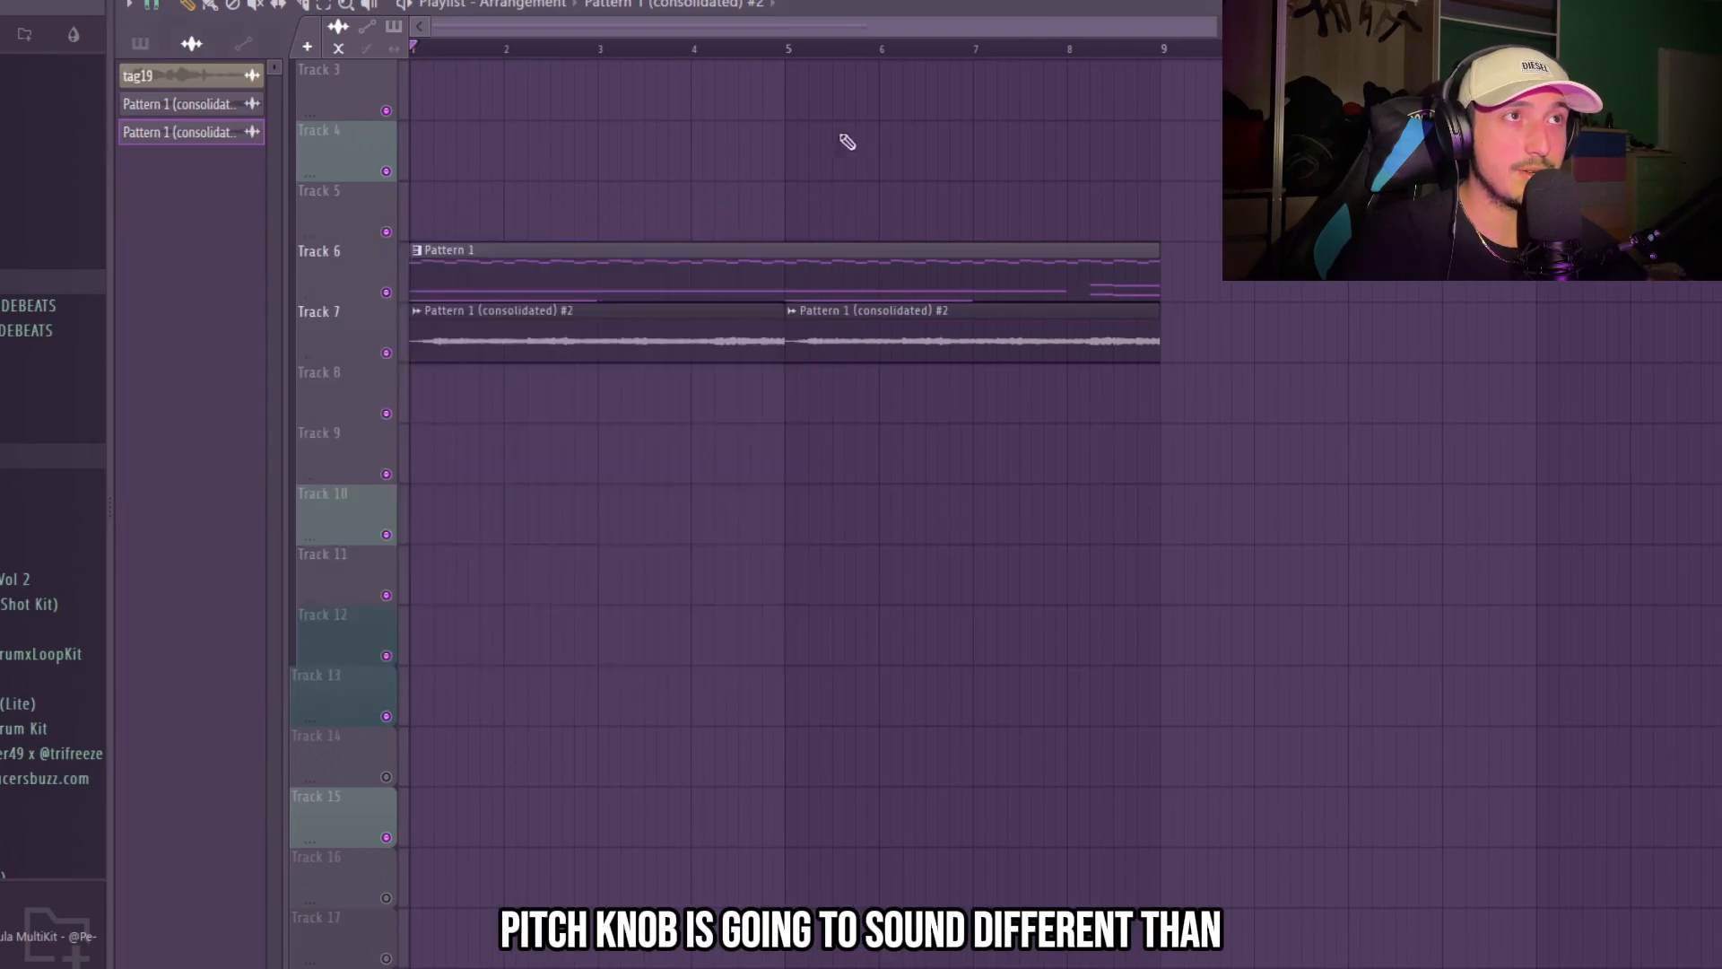
- Transpose all the Analog Lab V #2 notes up three more octaves, with the lowest on C9, and play them
{"action": "key", "text": "F6"}
{"action": "left_click", "coordinate": [706, 619]}
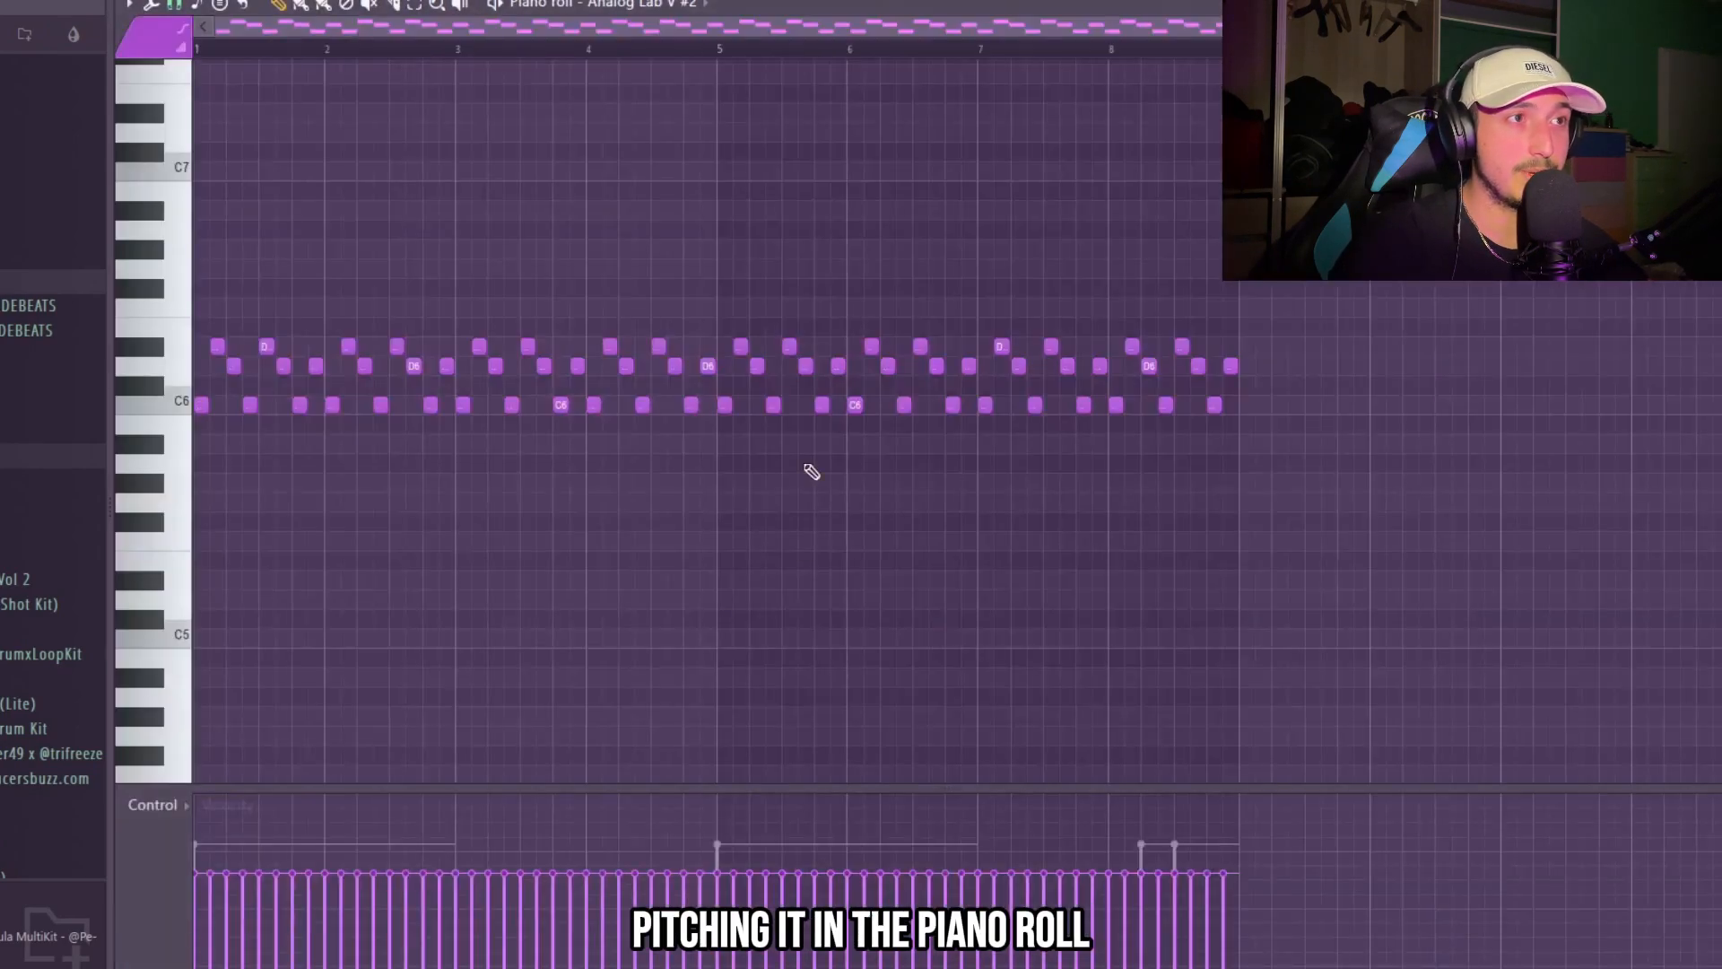
{"action": "left_click_drag", "start_coordinate": [1505, 572], "coordinate": [195, 314]}
{"action": "key", "text": "ctrl+Up"}
{"action": "key", "text": "ctrl+Up"}
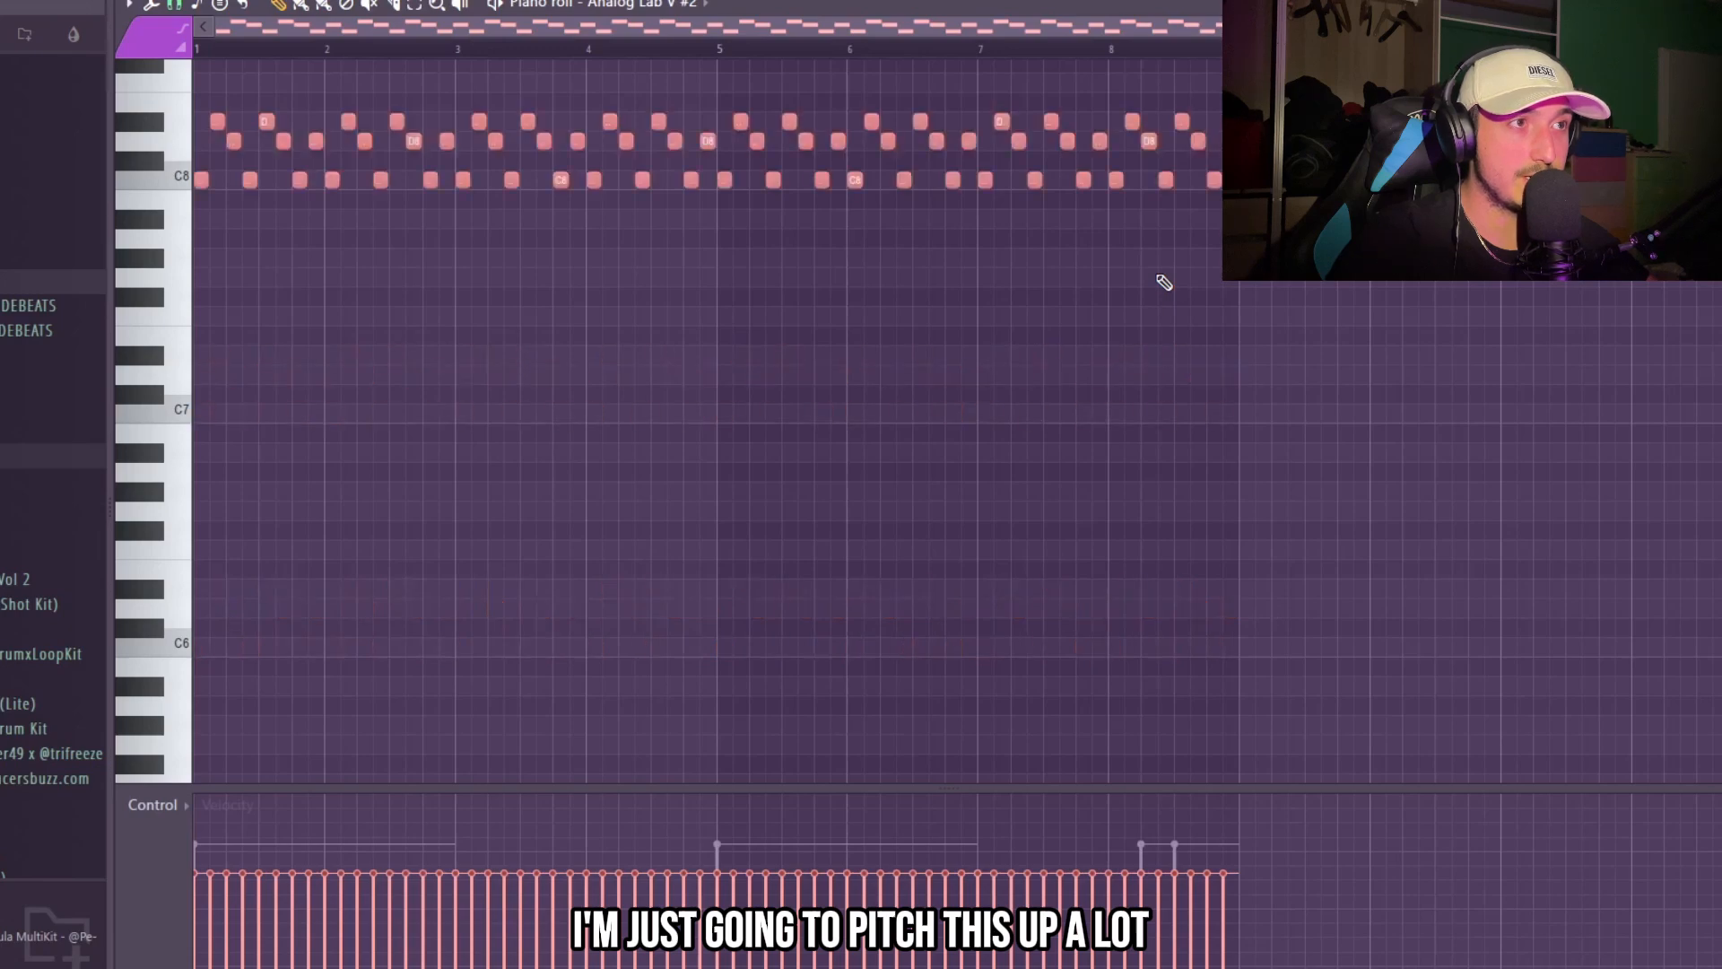
{"action": "key", "text": "ctrl+Up"}
{"action": "key", "text": "space"}
- Render the eight-bar Pattern 1 clip on Track 6 of the playlist to an audio clip
{"action": "key", "text": "F6"}
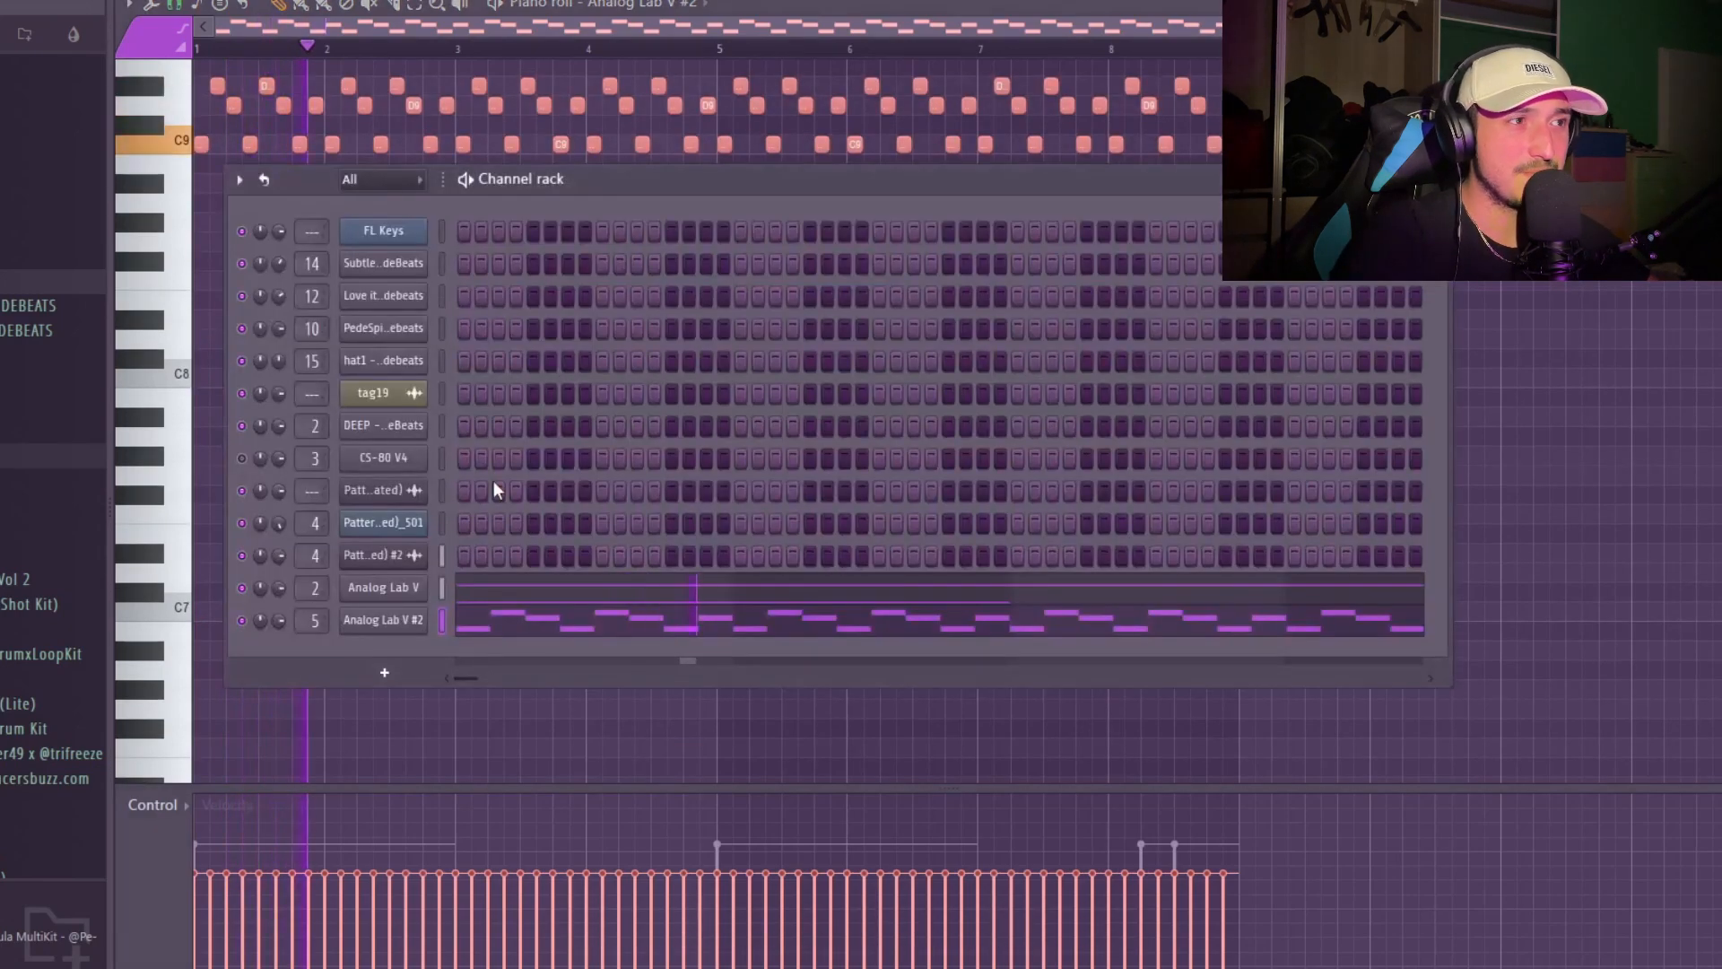
{"action": "key", "text": "F5"}
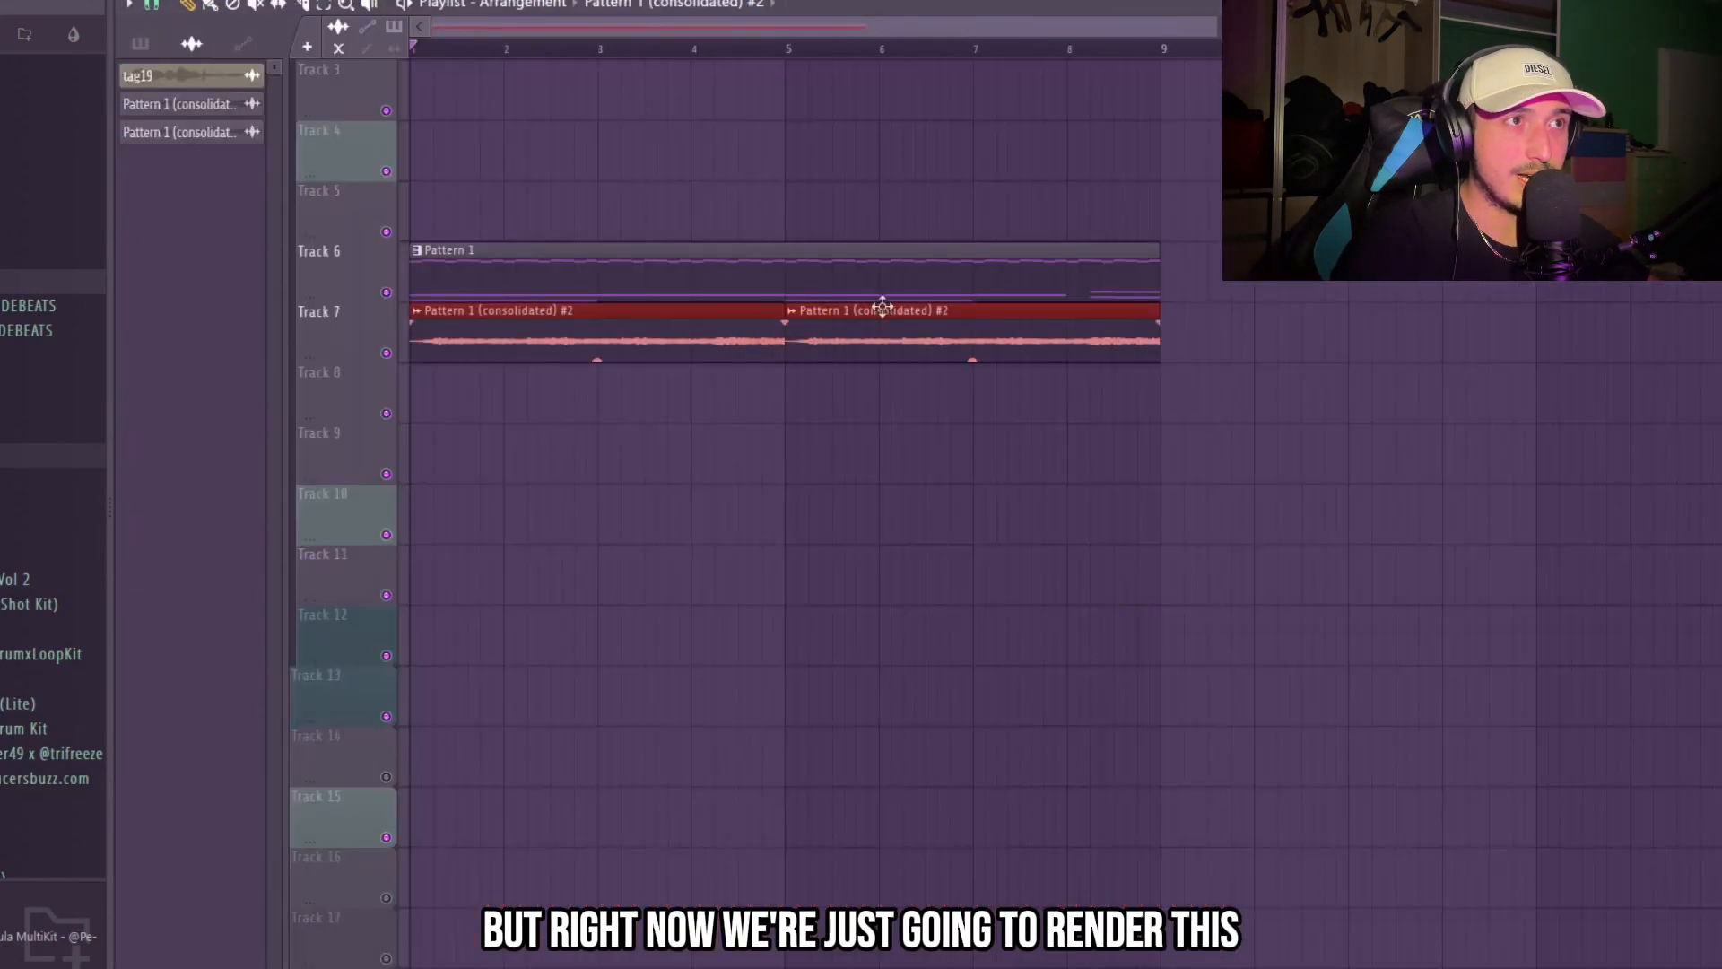
{"action": "key", "text": "ctrl+alt+c"}
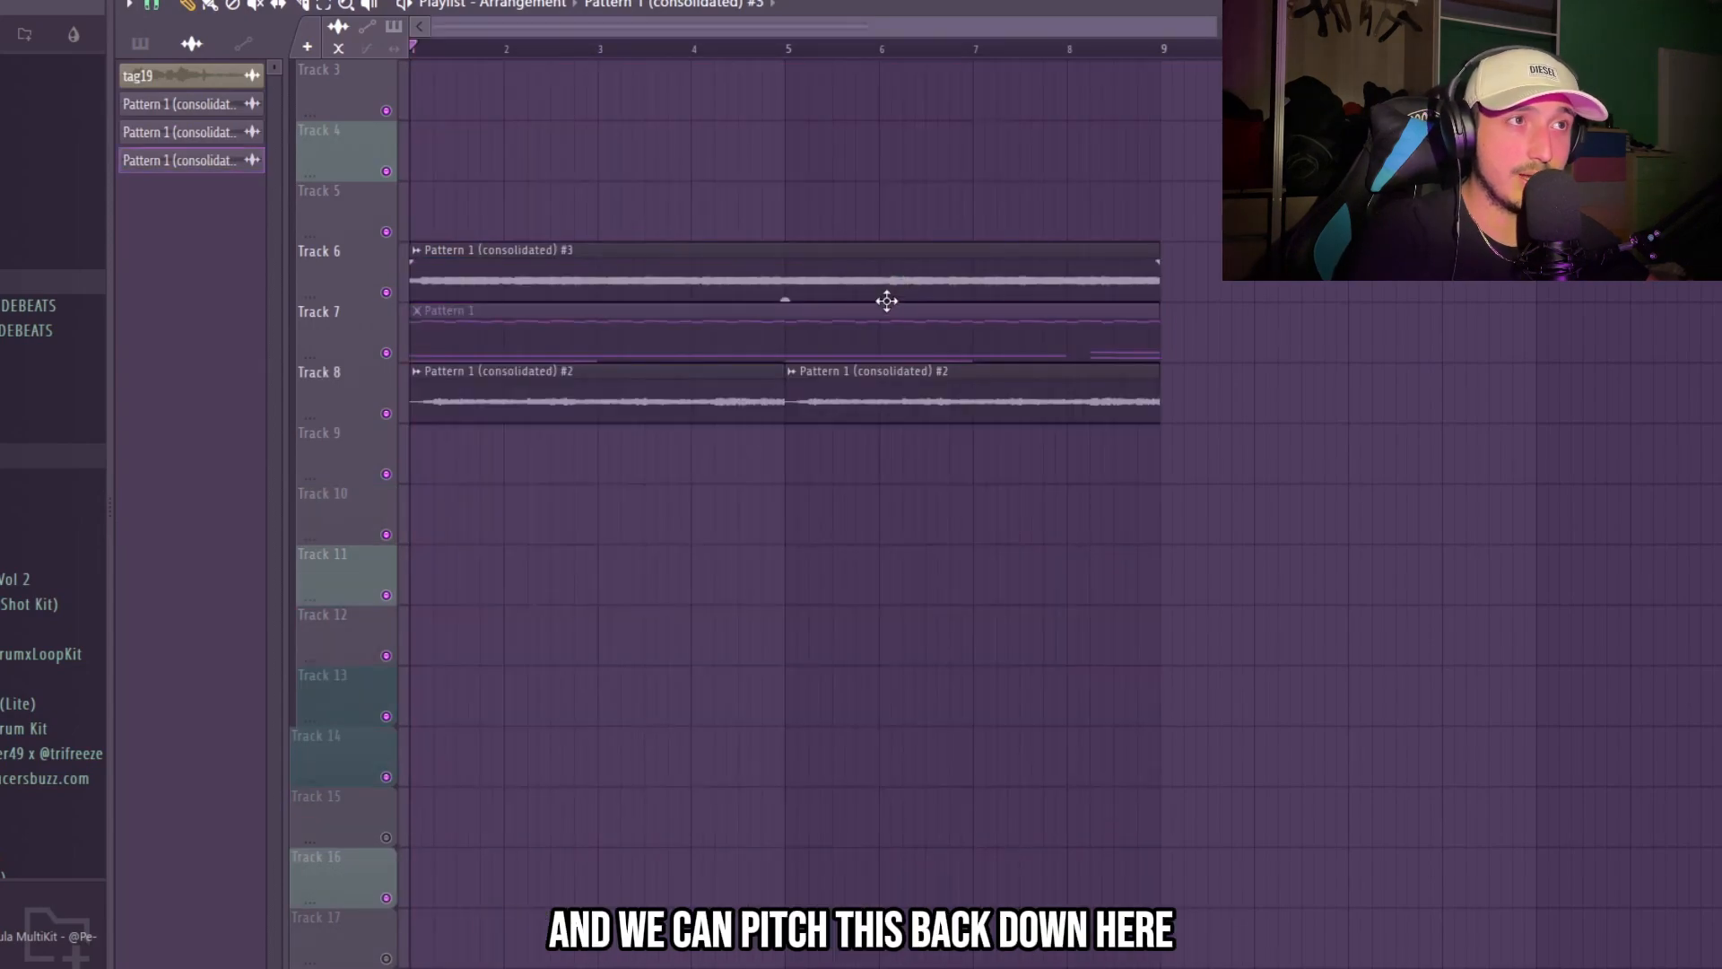
- Pitch the newly rendered clip down with a pitch range of 24 semitones and the Stretch mode, and play it
{"action": "double_click", "coordinate": [616, 280]}
{"action": "left_click_drag", "start_coordinate": [817, 346], "coordinate": [816, 323]}
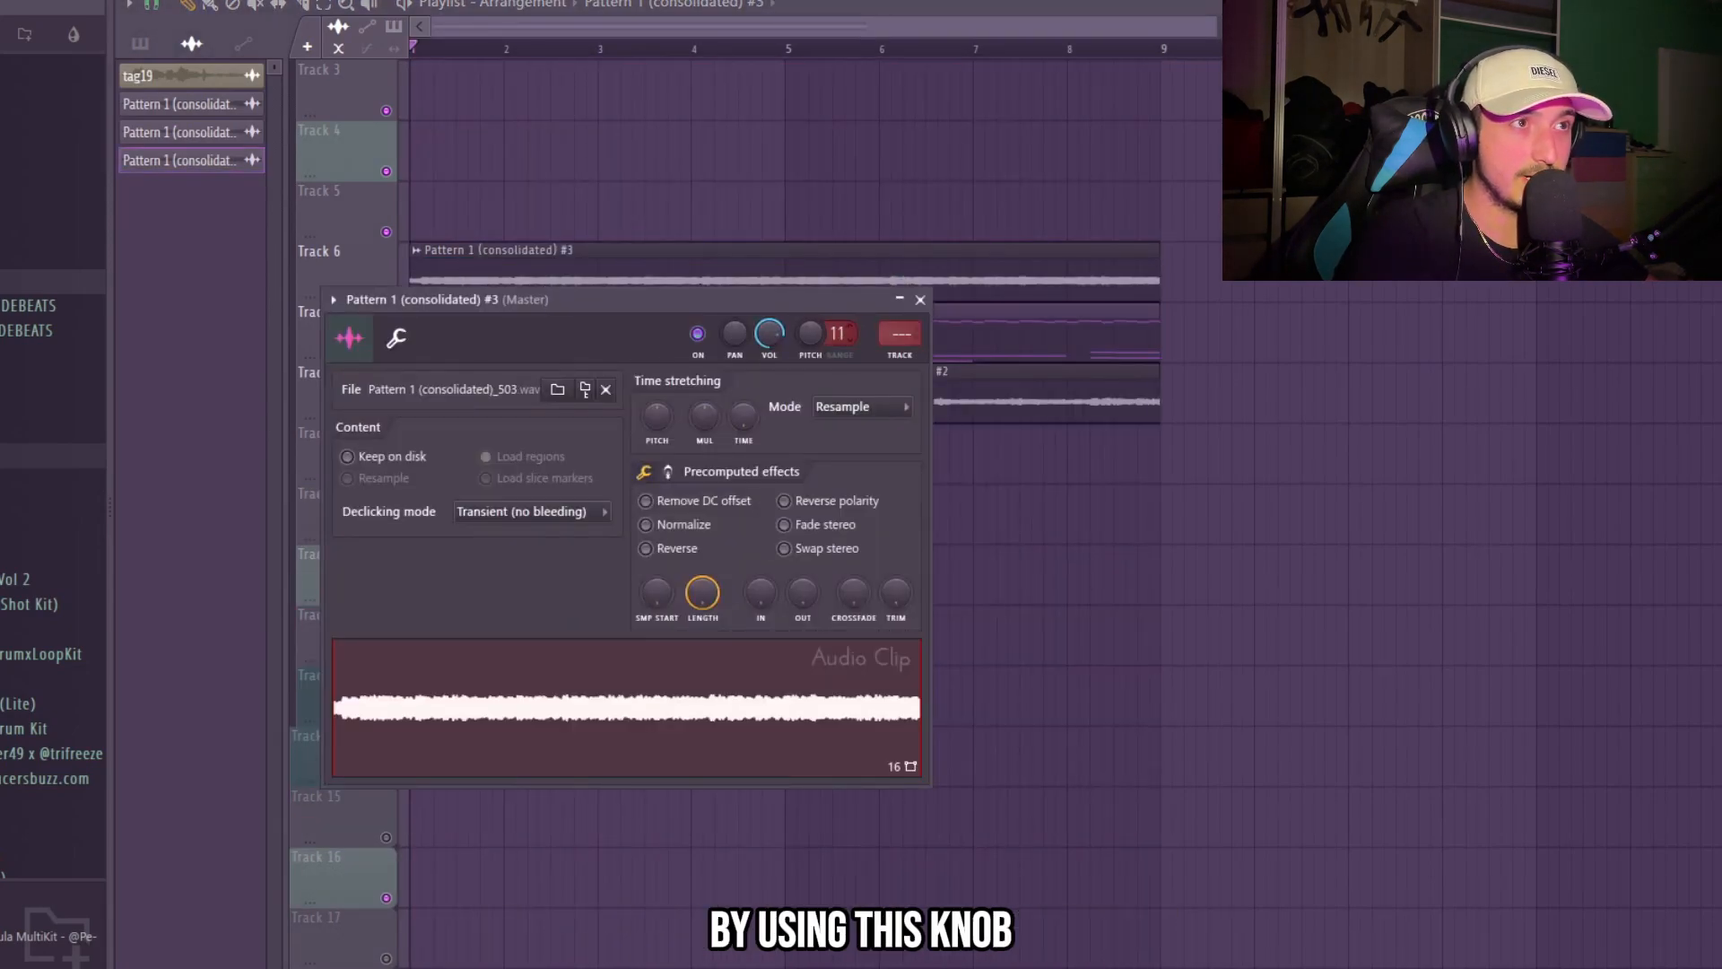
{"action": "left_click", "coordinate": [857, 409]}
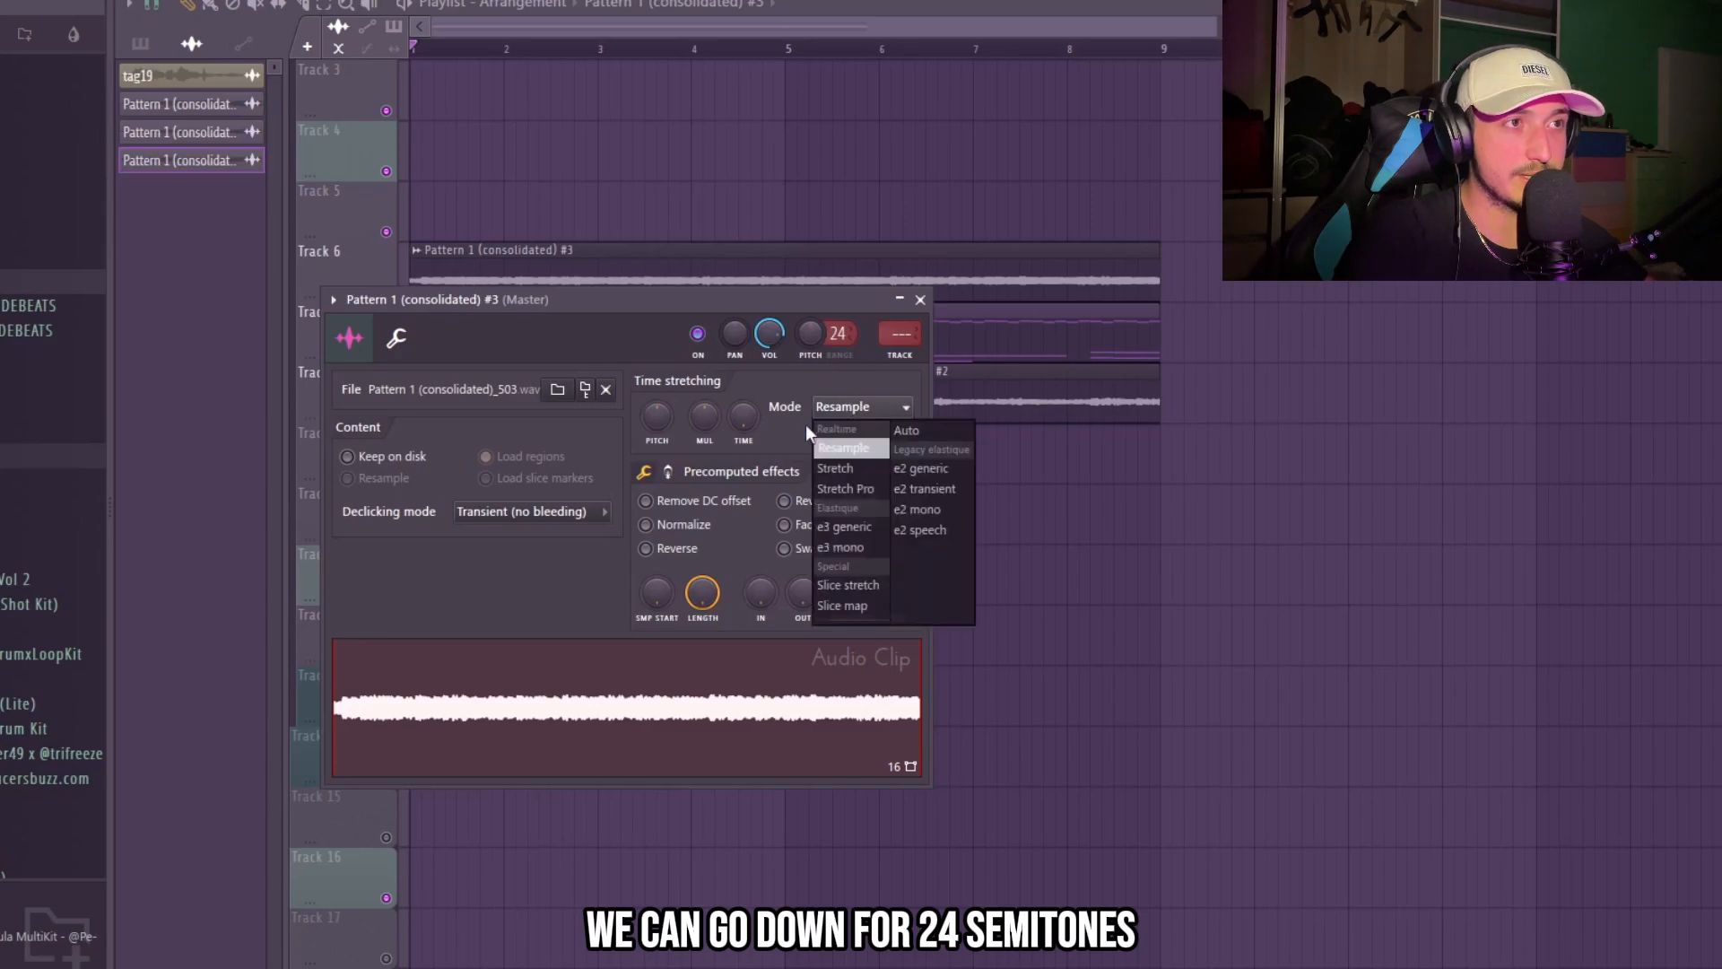
{"action": "left_click", "coordinate": [827, 468]}
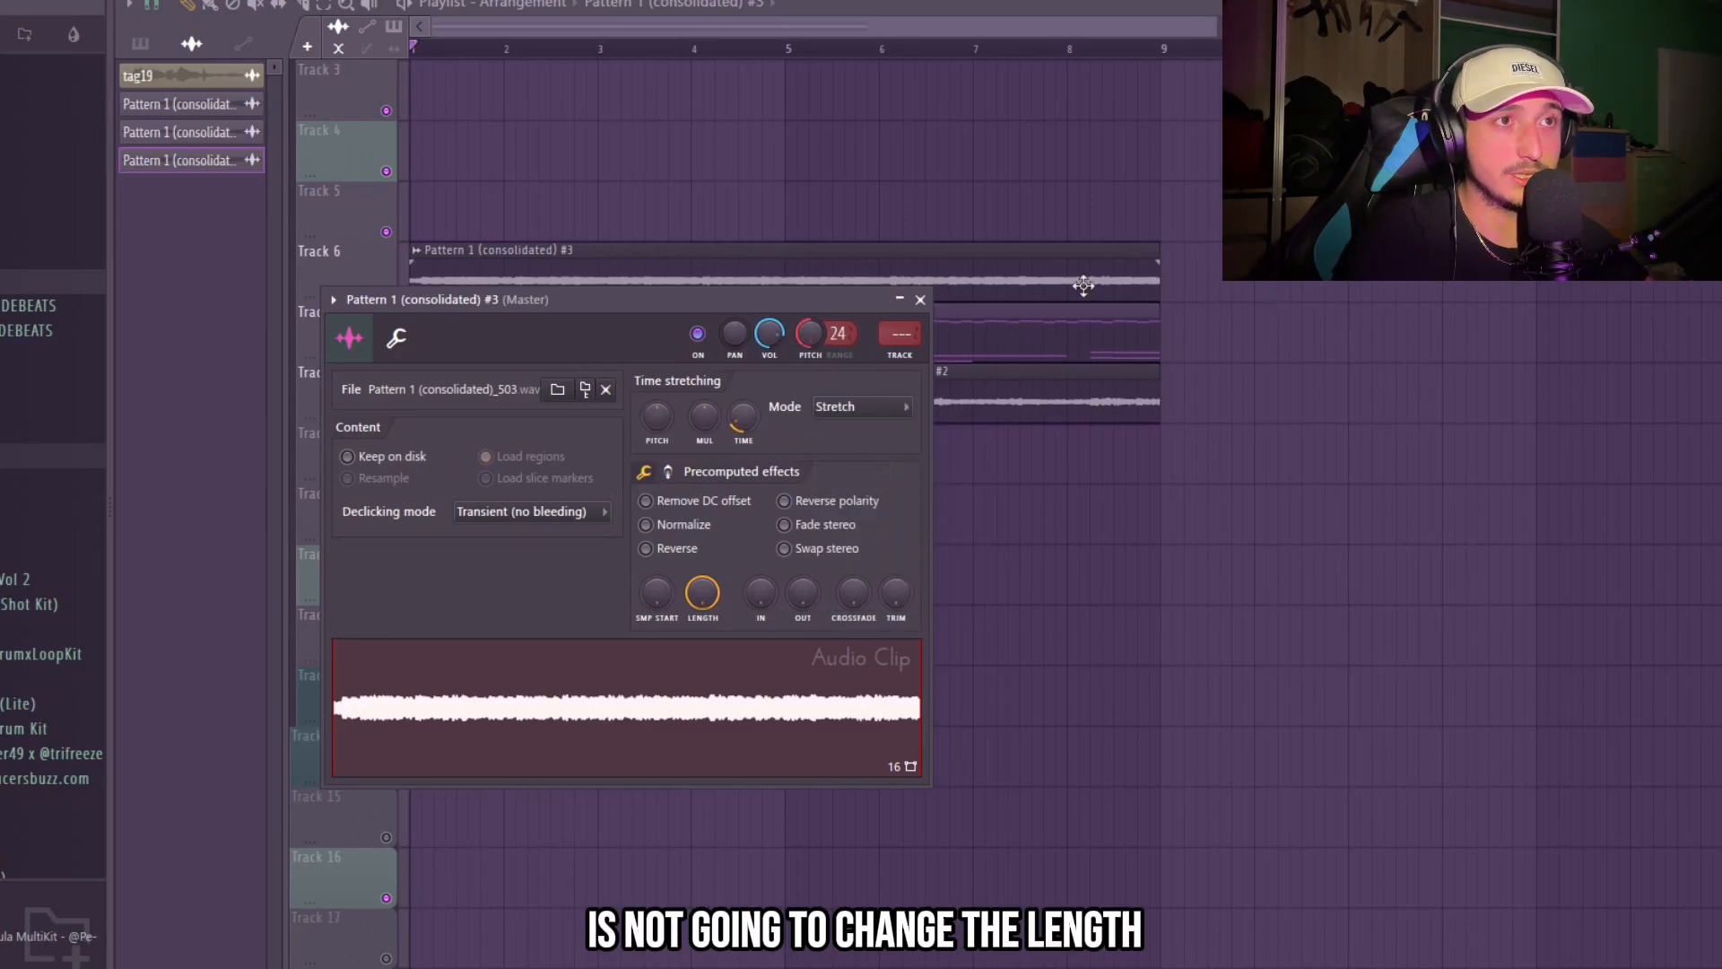
{"action": "key", "text": "space"}
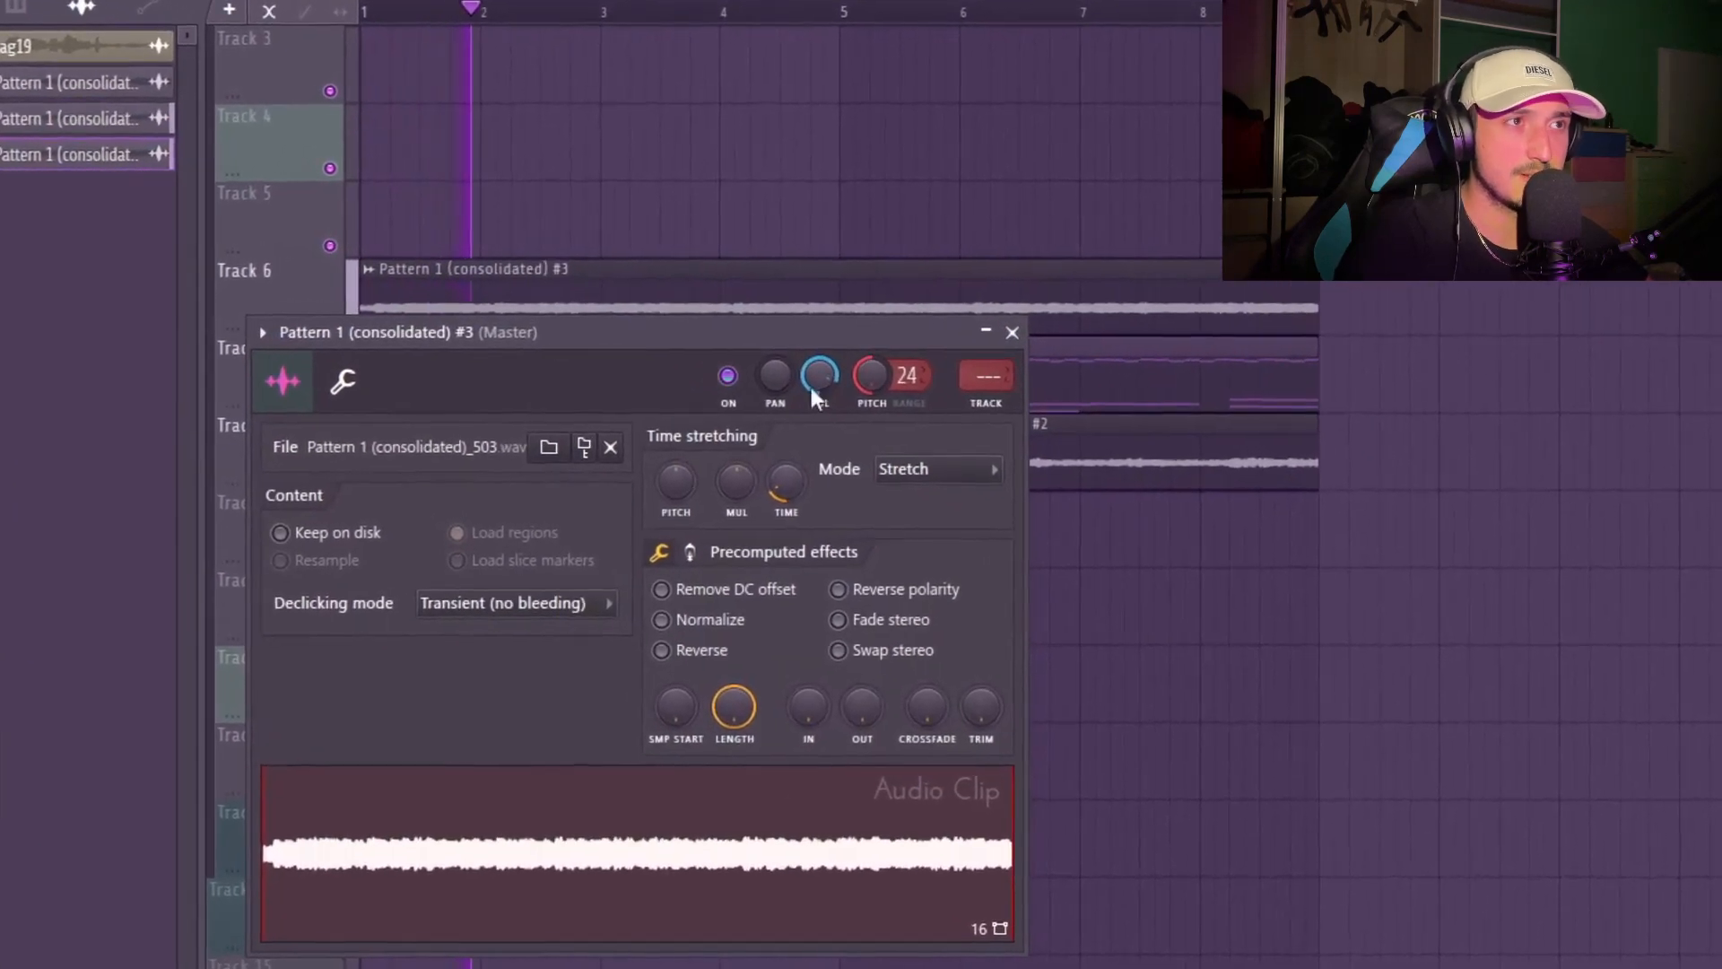
{"action": "left_click", "coordinate": [920, 299]}
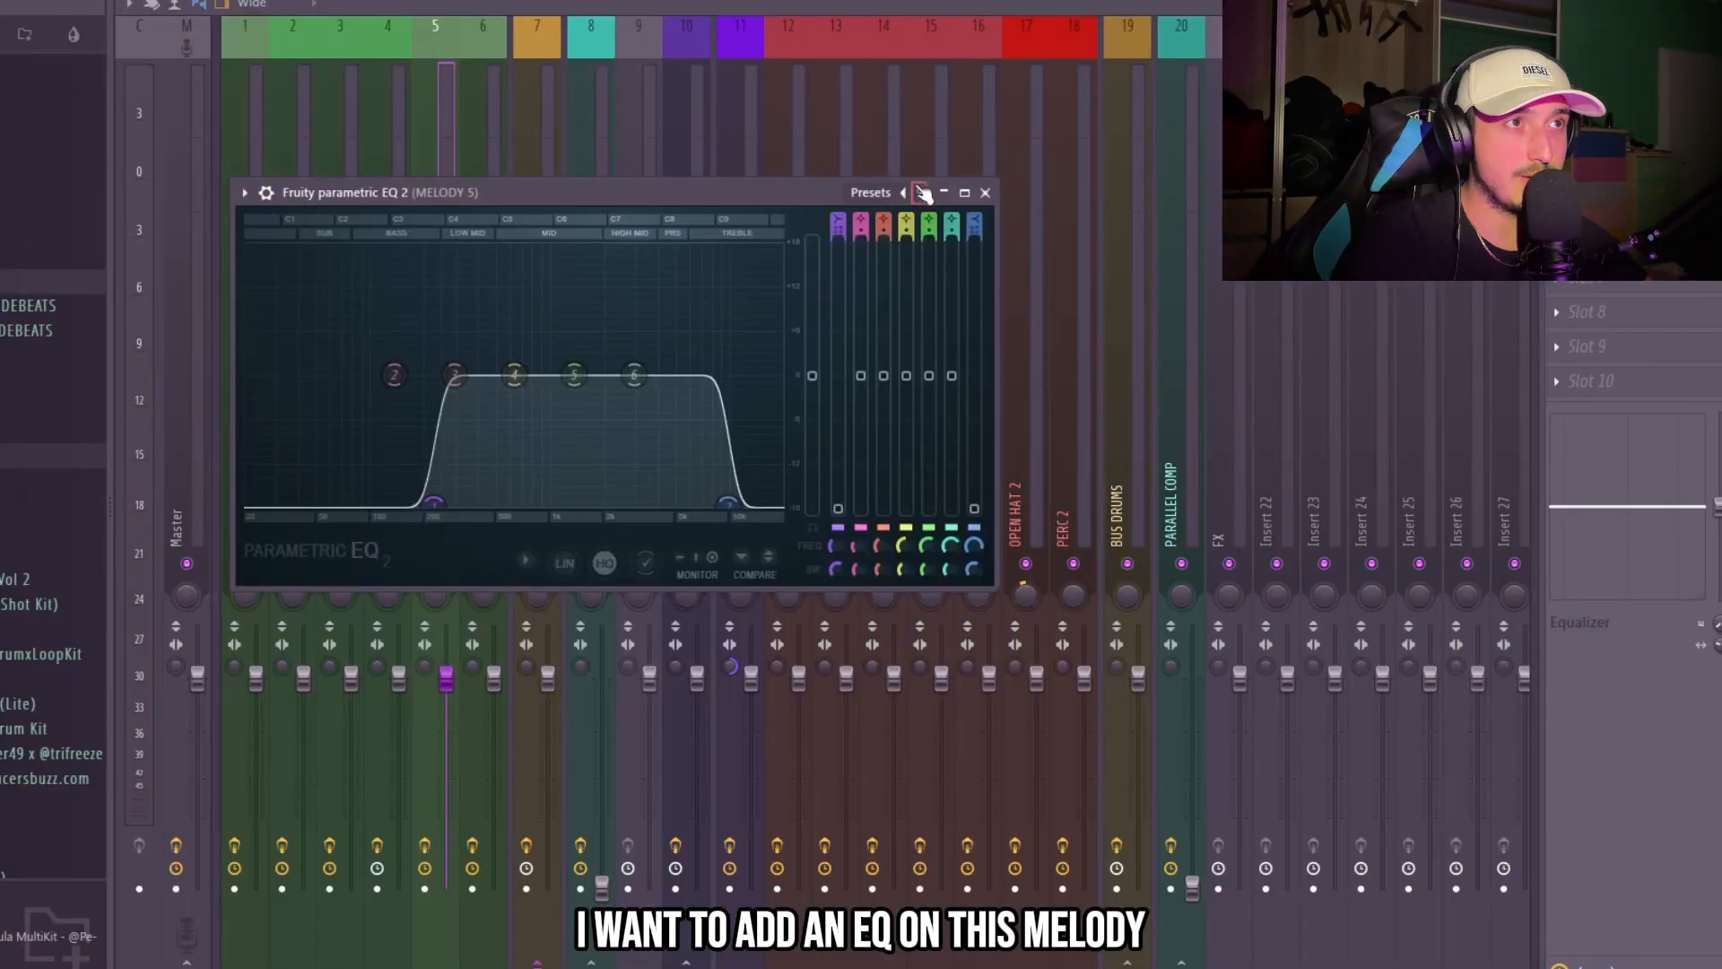
- Load the 20Hz + 18kHz cut preset in the MELODY 5 EQ, move both cutoffs inward, and add a reverb effect
{"action": "left_click", "coordinate": [924, 195]}
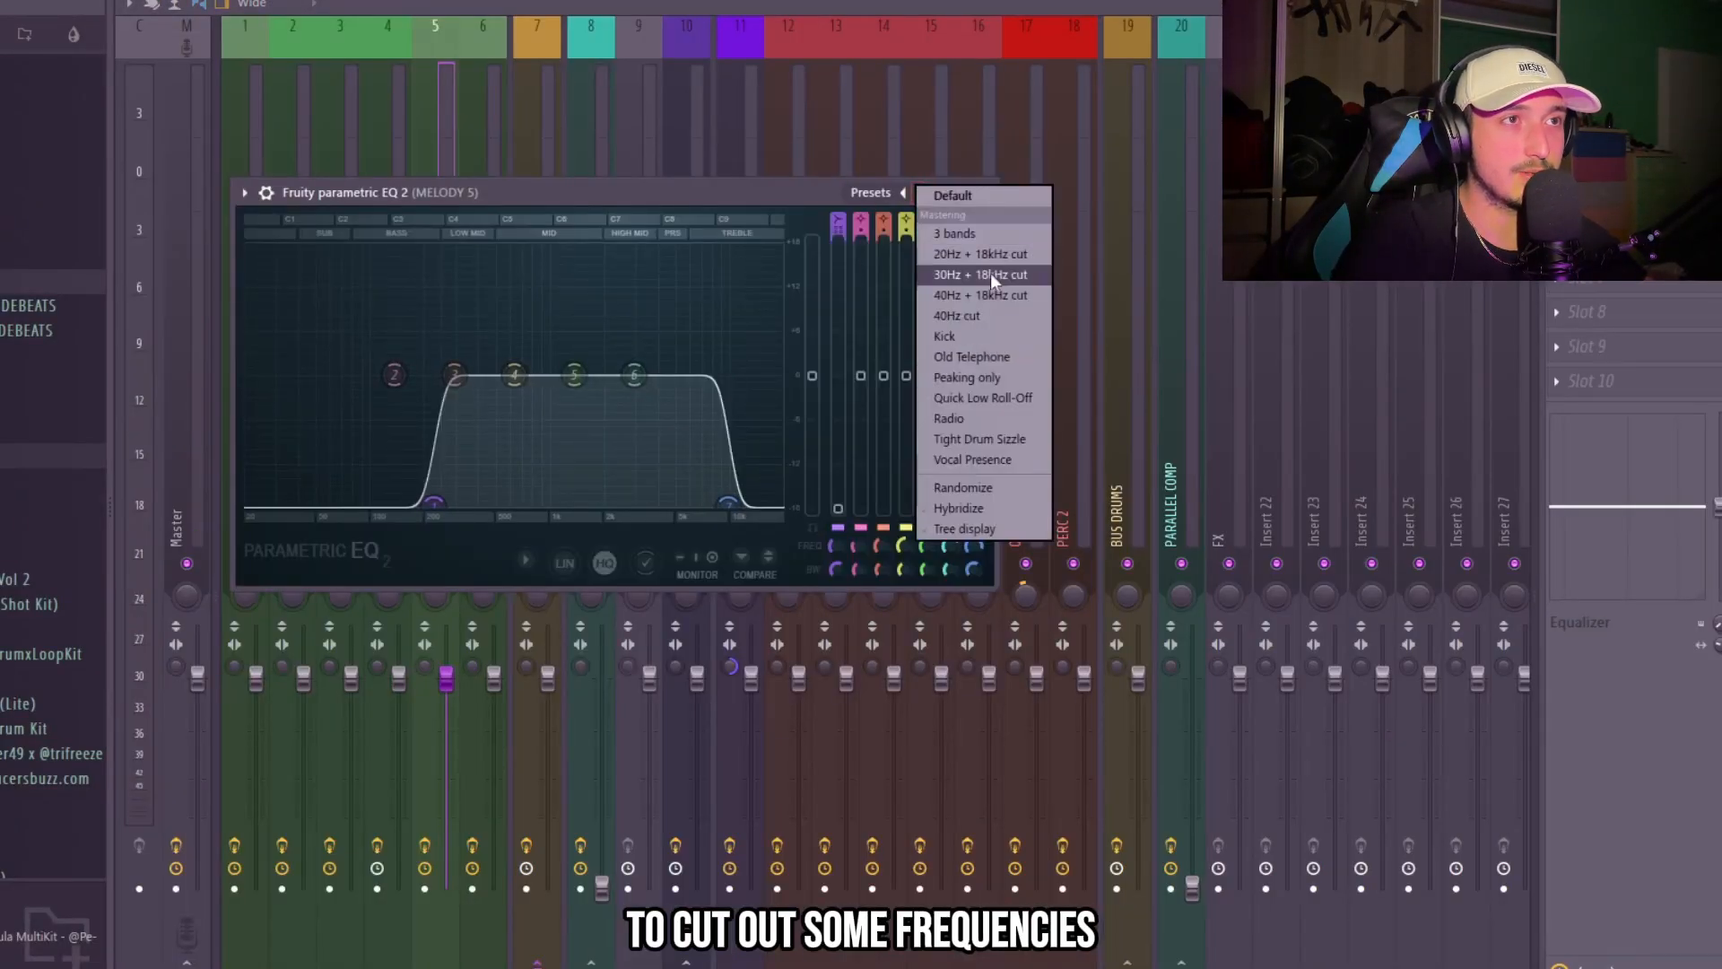
{"action": "left_click", "coordinate": [956, 265]}
{"action": "left_click_drag", "start_coordinate": [747, 375], "coordinate": [704, 376]}
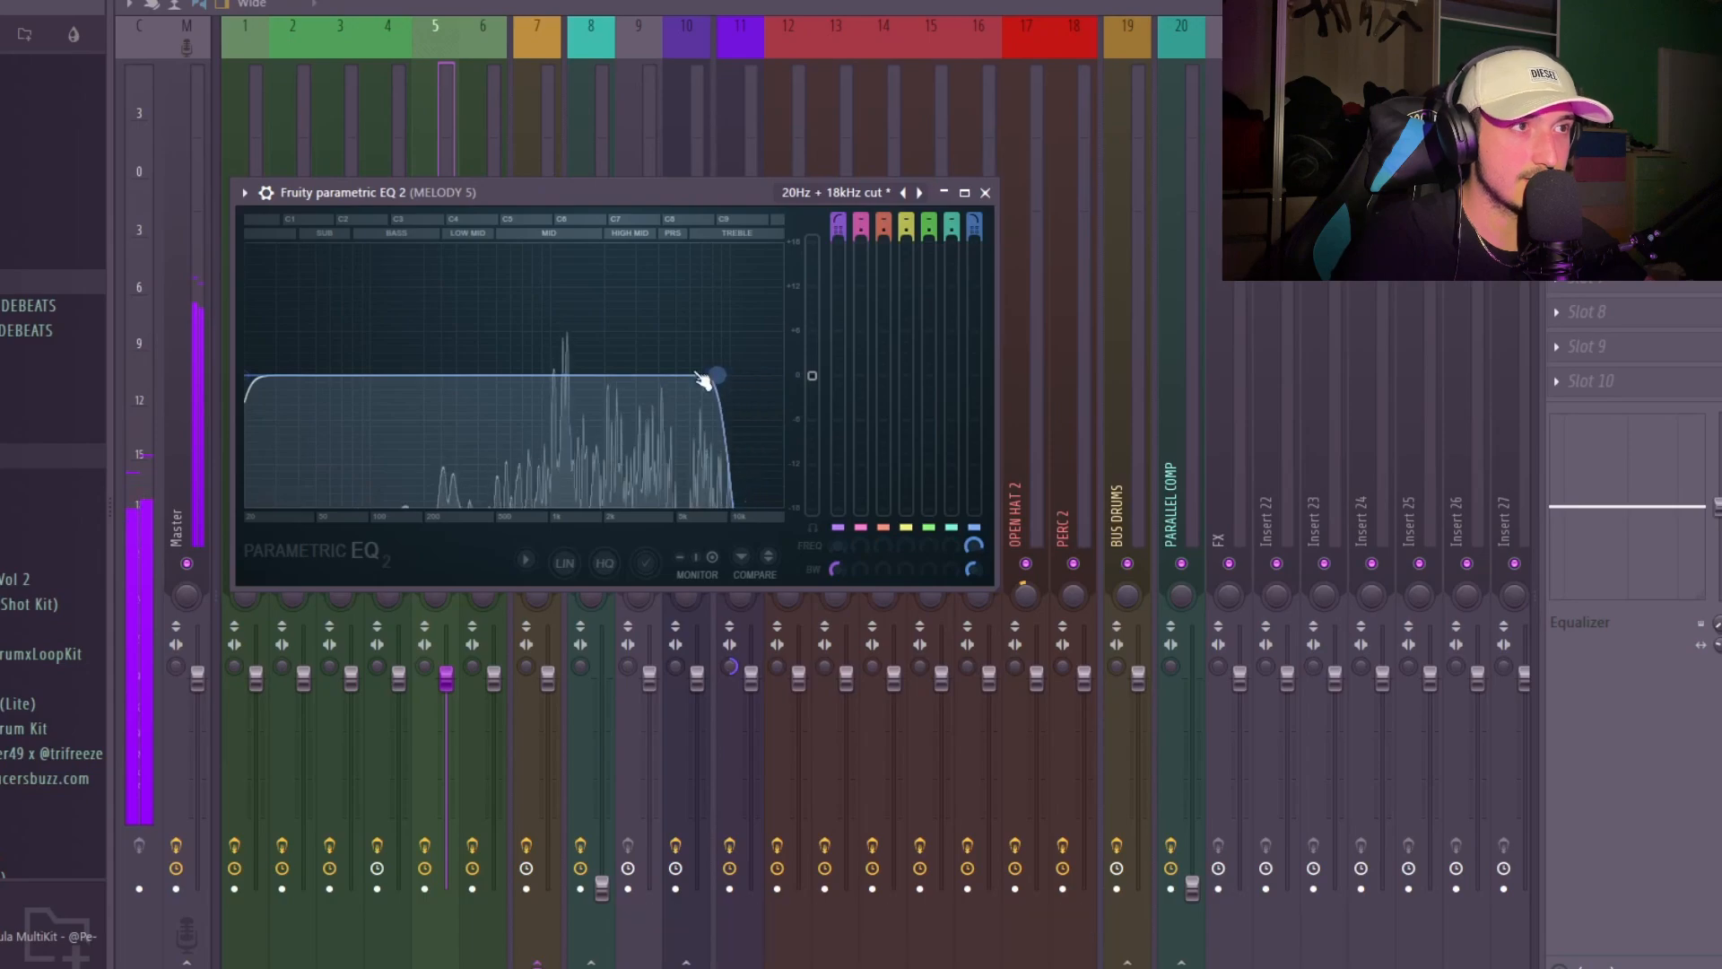
{"action": "left_click_drag", "start_coordinate": [271, 395], "coordinate": [483, 375]}
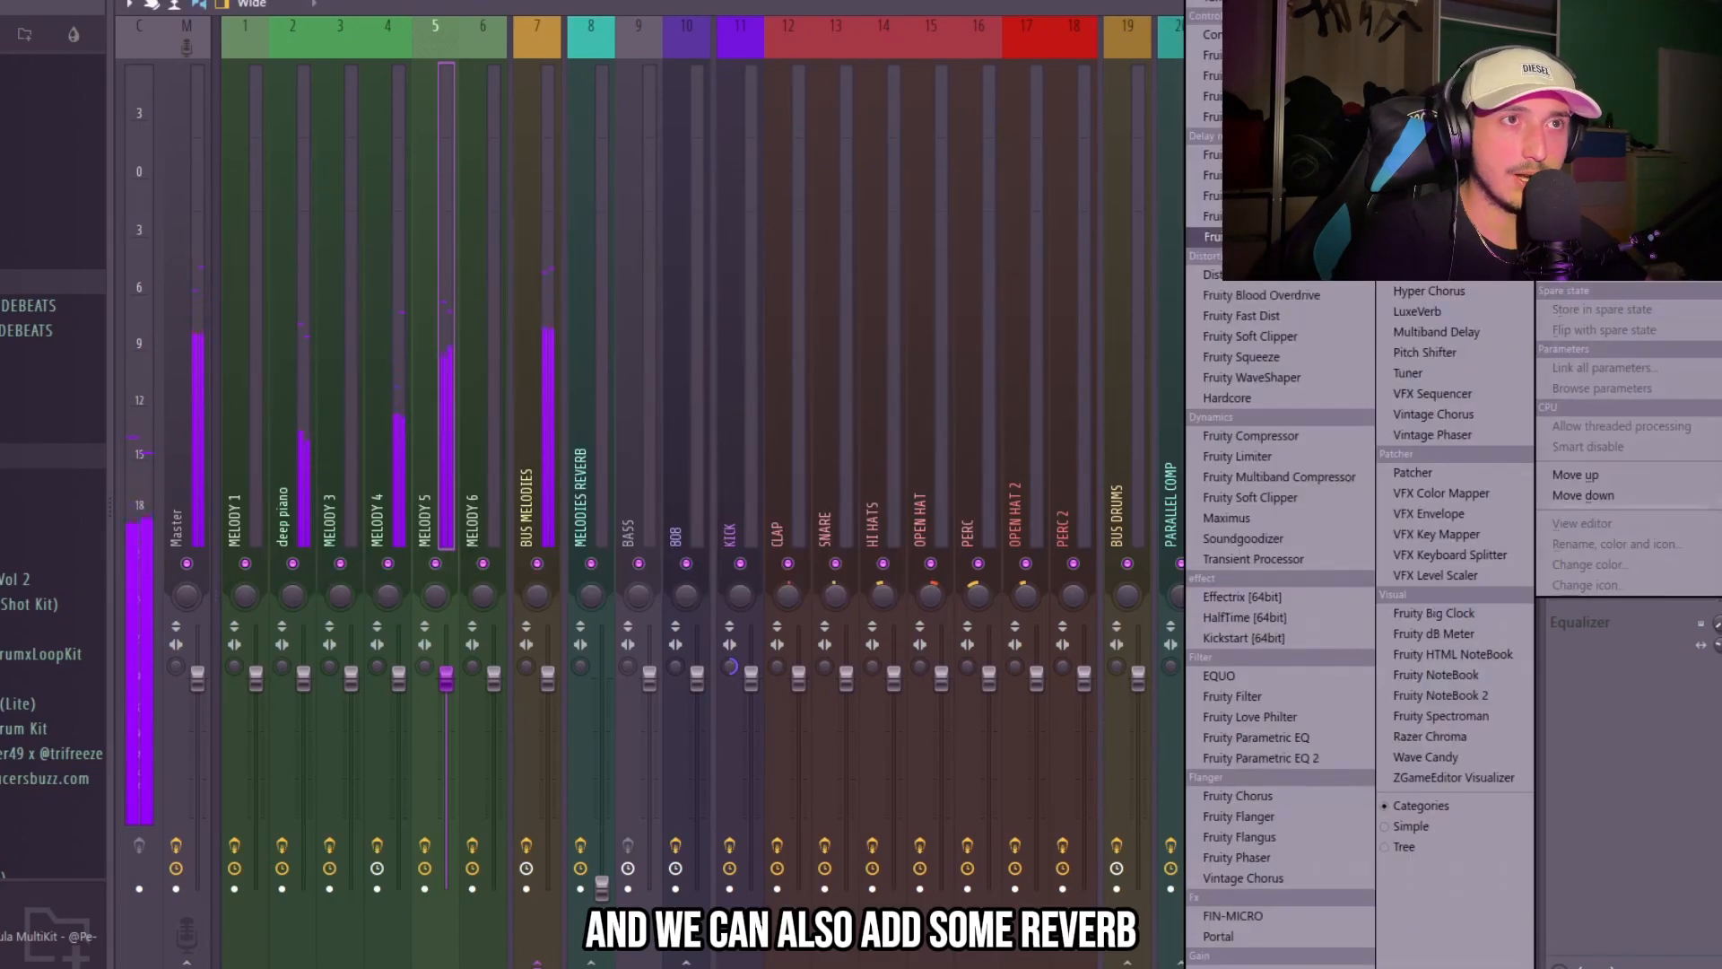
{"action": "left_click", "coordinate": [1225, 862]}
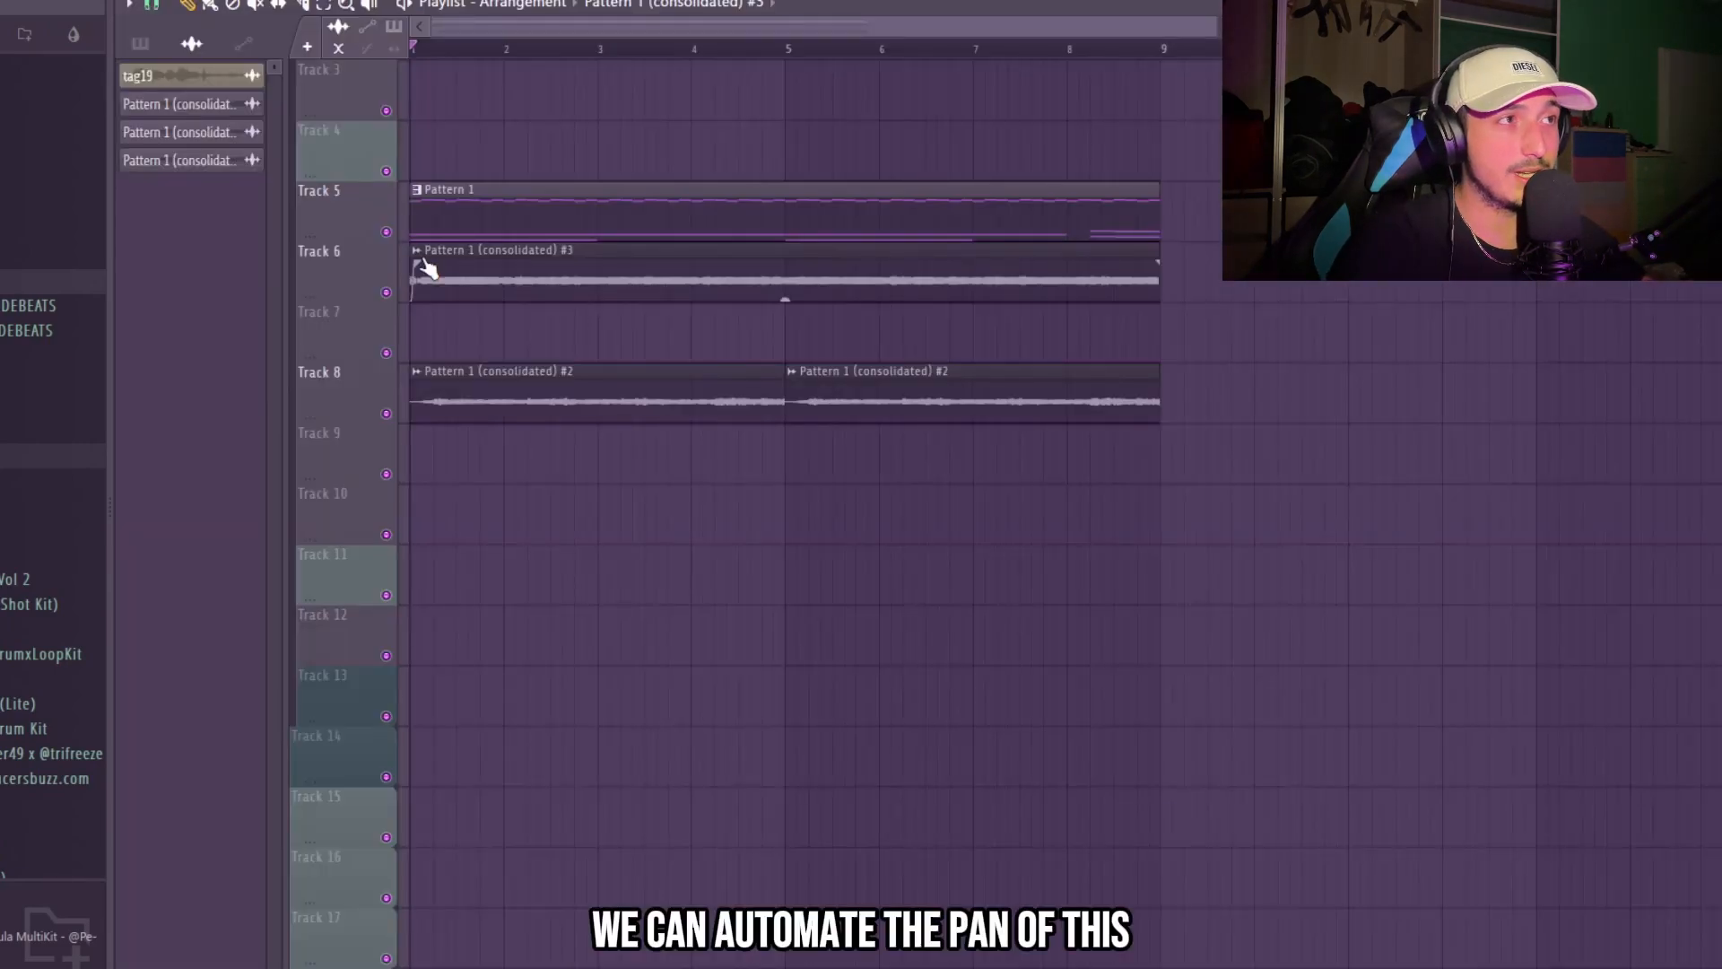
- Create a panning automation for the Pattern 1 (consolidated) #3 clip and drive it with the LFO
{"action": "right_click", "coordinate": [420, 260]}
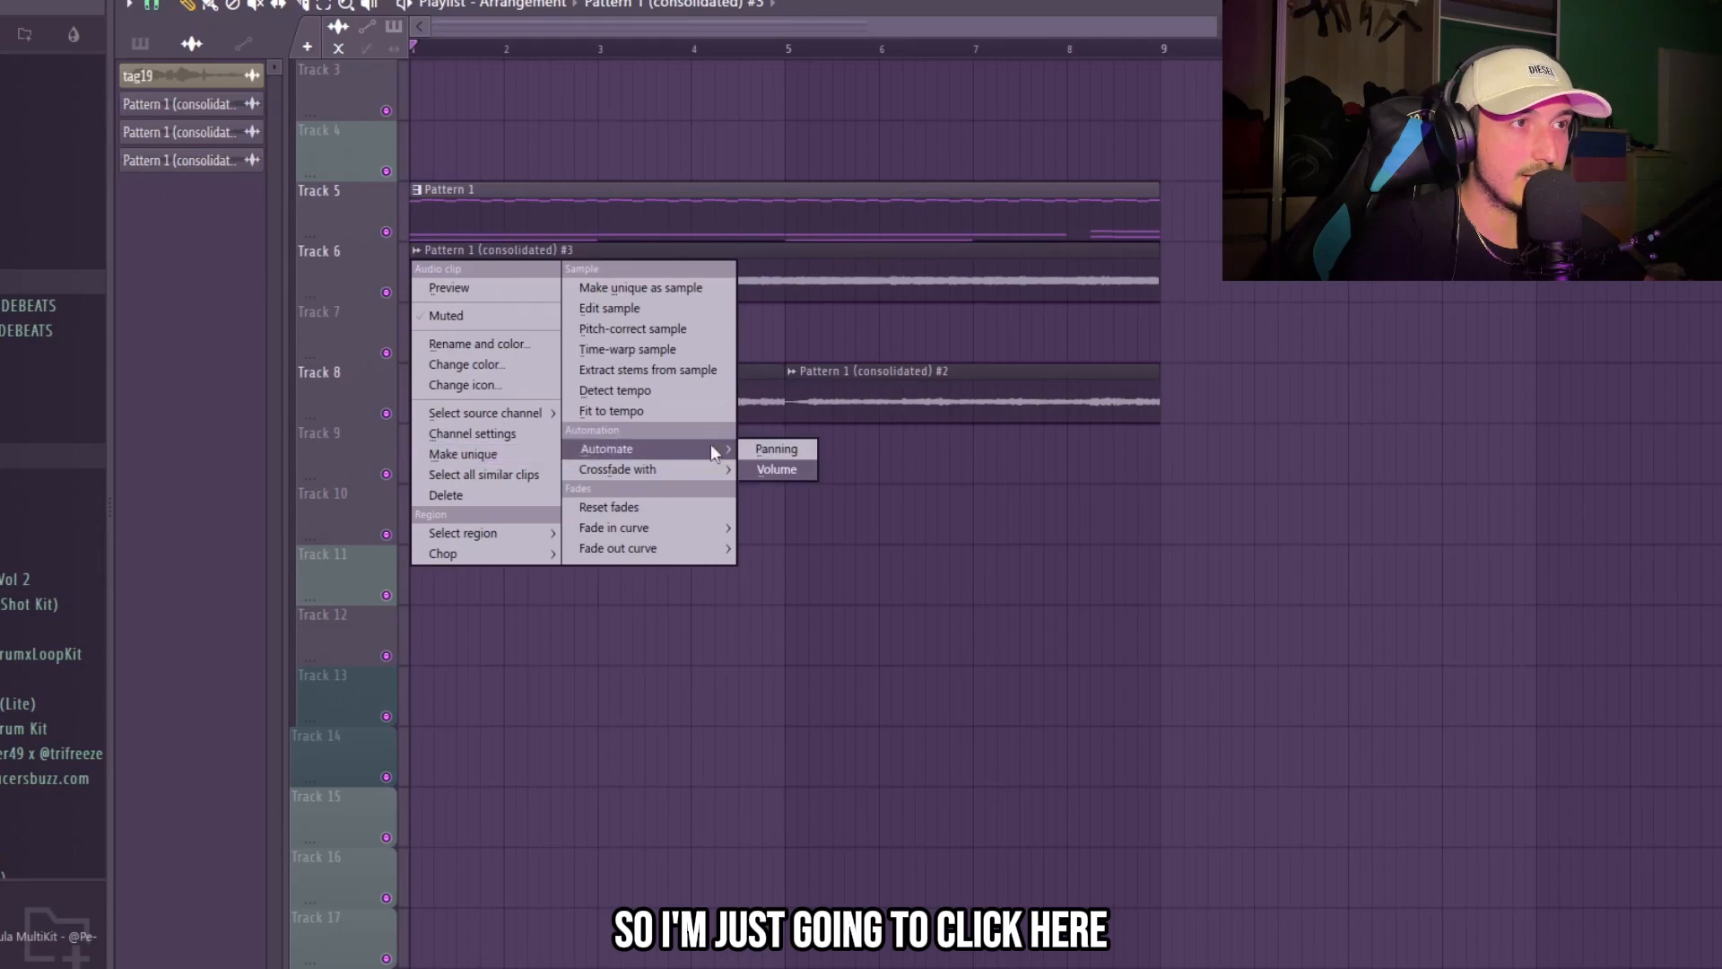
{"action": "left_click", "coordinate": [776, 449]}
{"action": "double_click", "coordinate": [424, 250]}
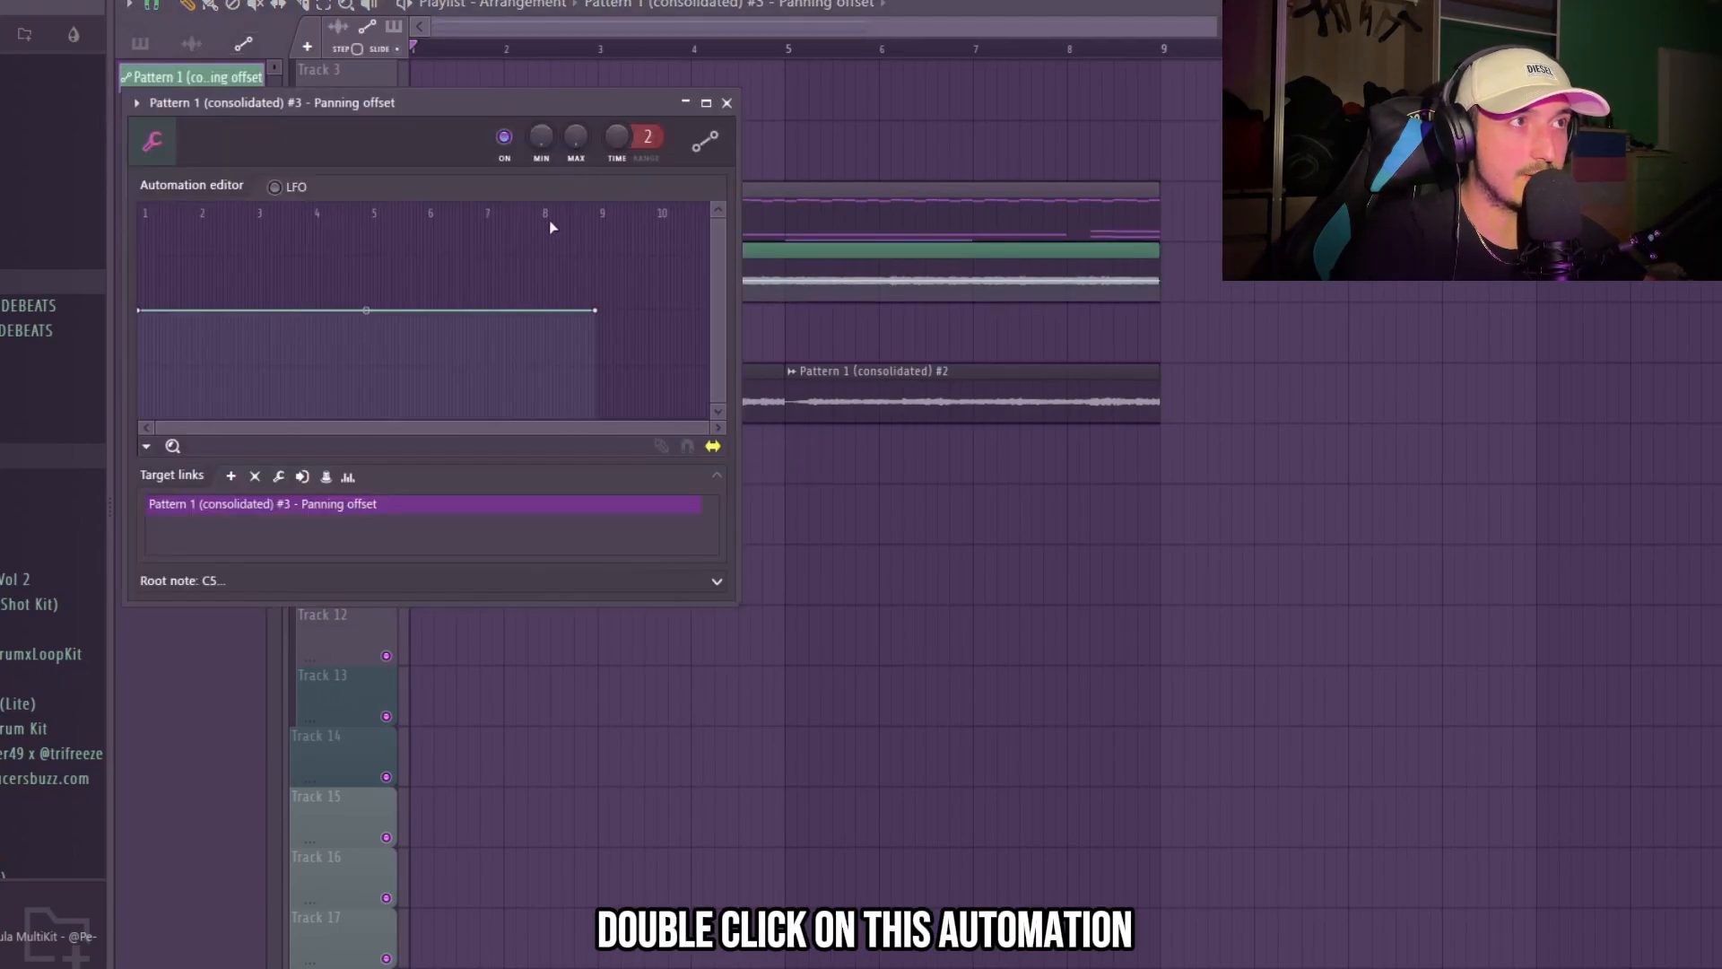
{"action": "left_click", "coordinate": [278, 188]}
{"action": "left_click_drag", "start_coordinate": [399, 99], "coordinate": [1474, 195]}
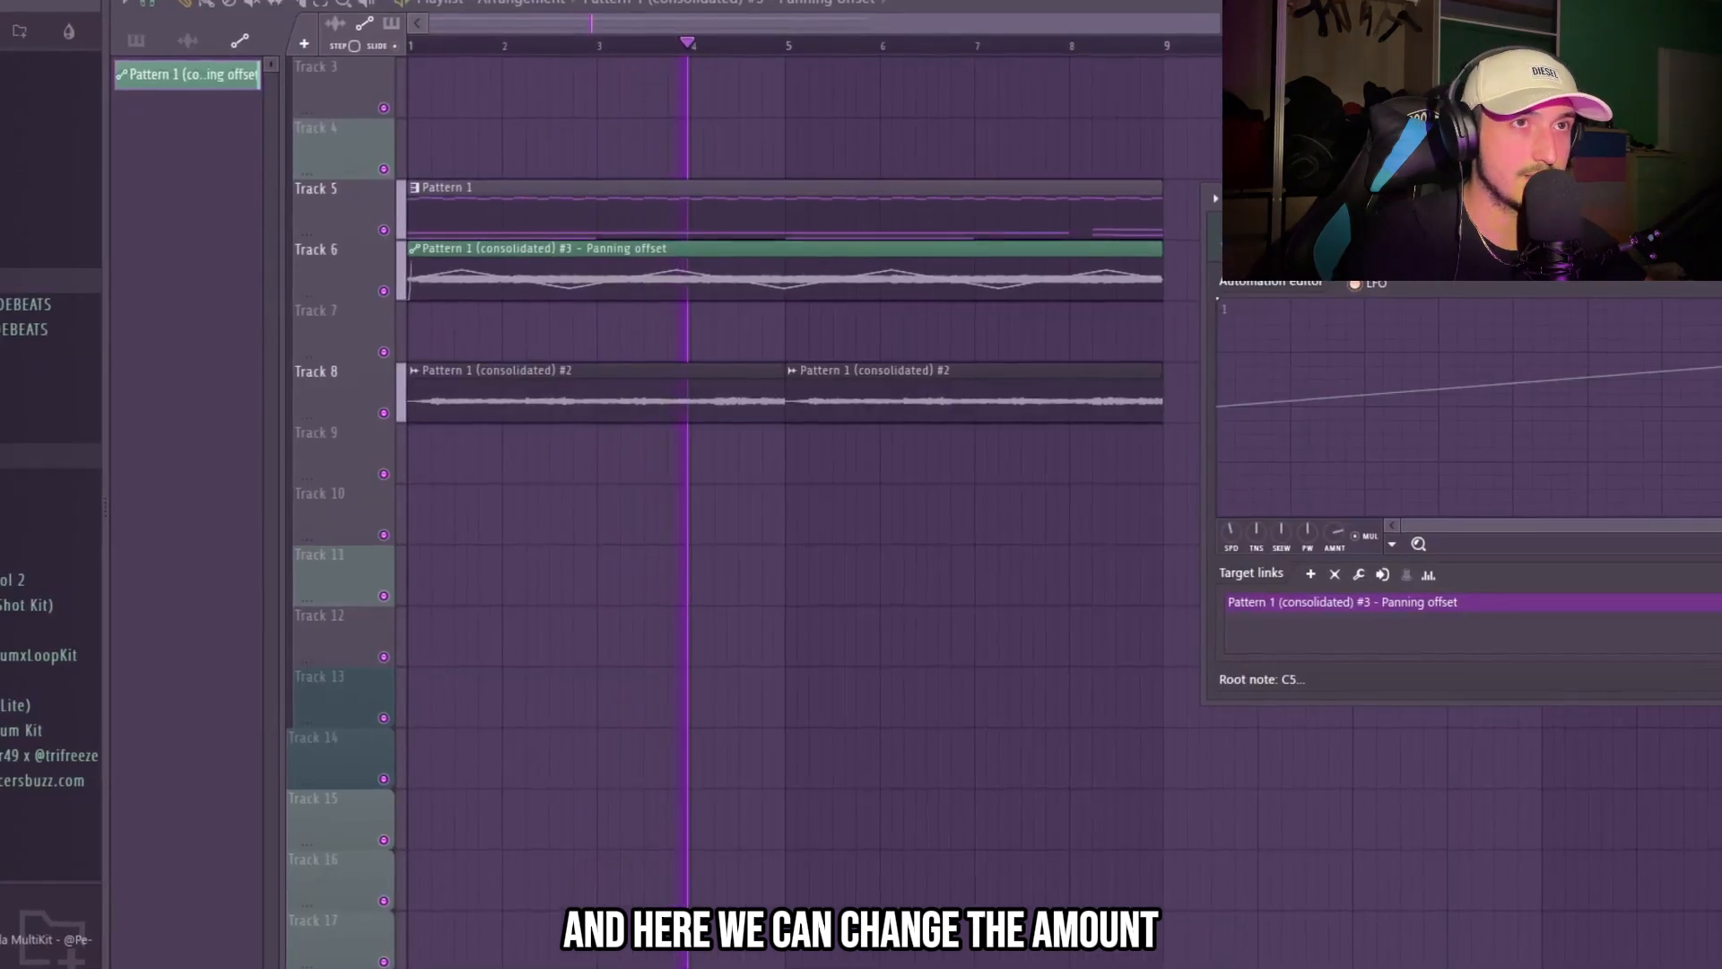
{"action": "left_click_drag", "start_coordinate": [1537, 215], "coordinate": [1176, 303]}
{"action": "left_click", "coordinate": [1488, 282]}
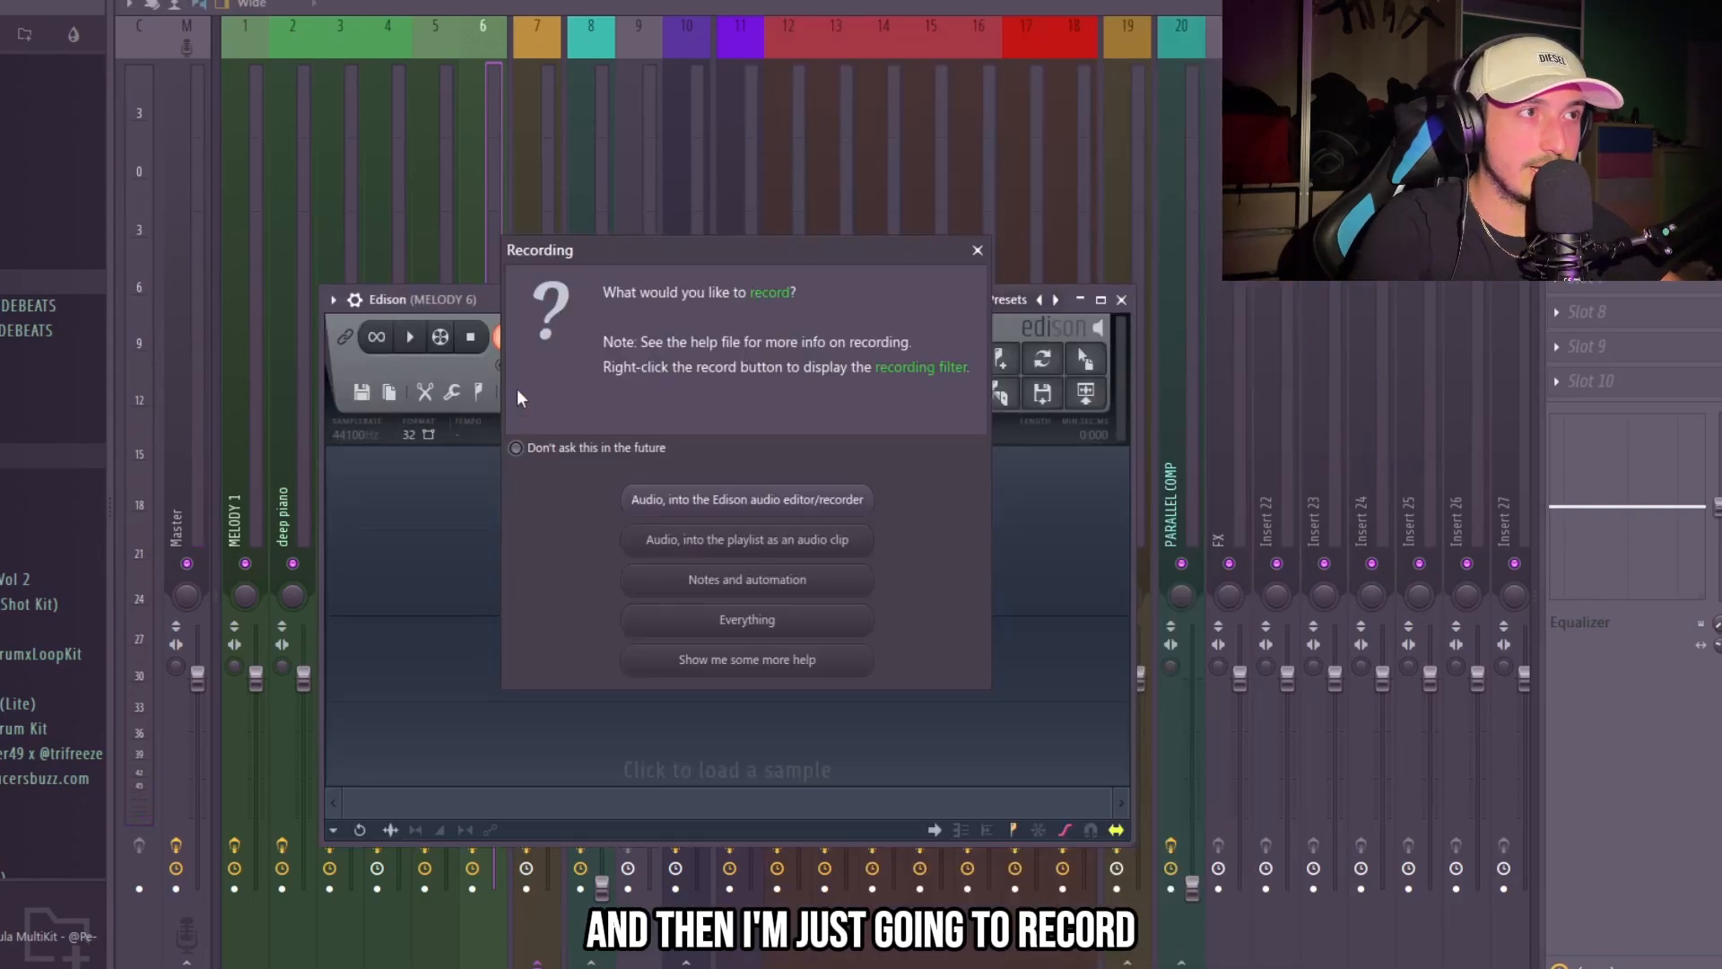
- Record the played melody as audio into Edison on the MELODY 6 track
{"action": "left_click", "coordinate": [750, 500]}
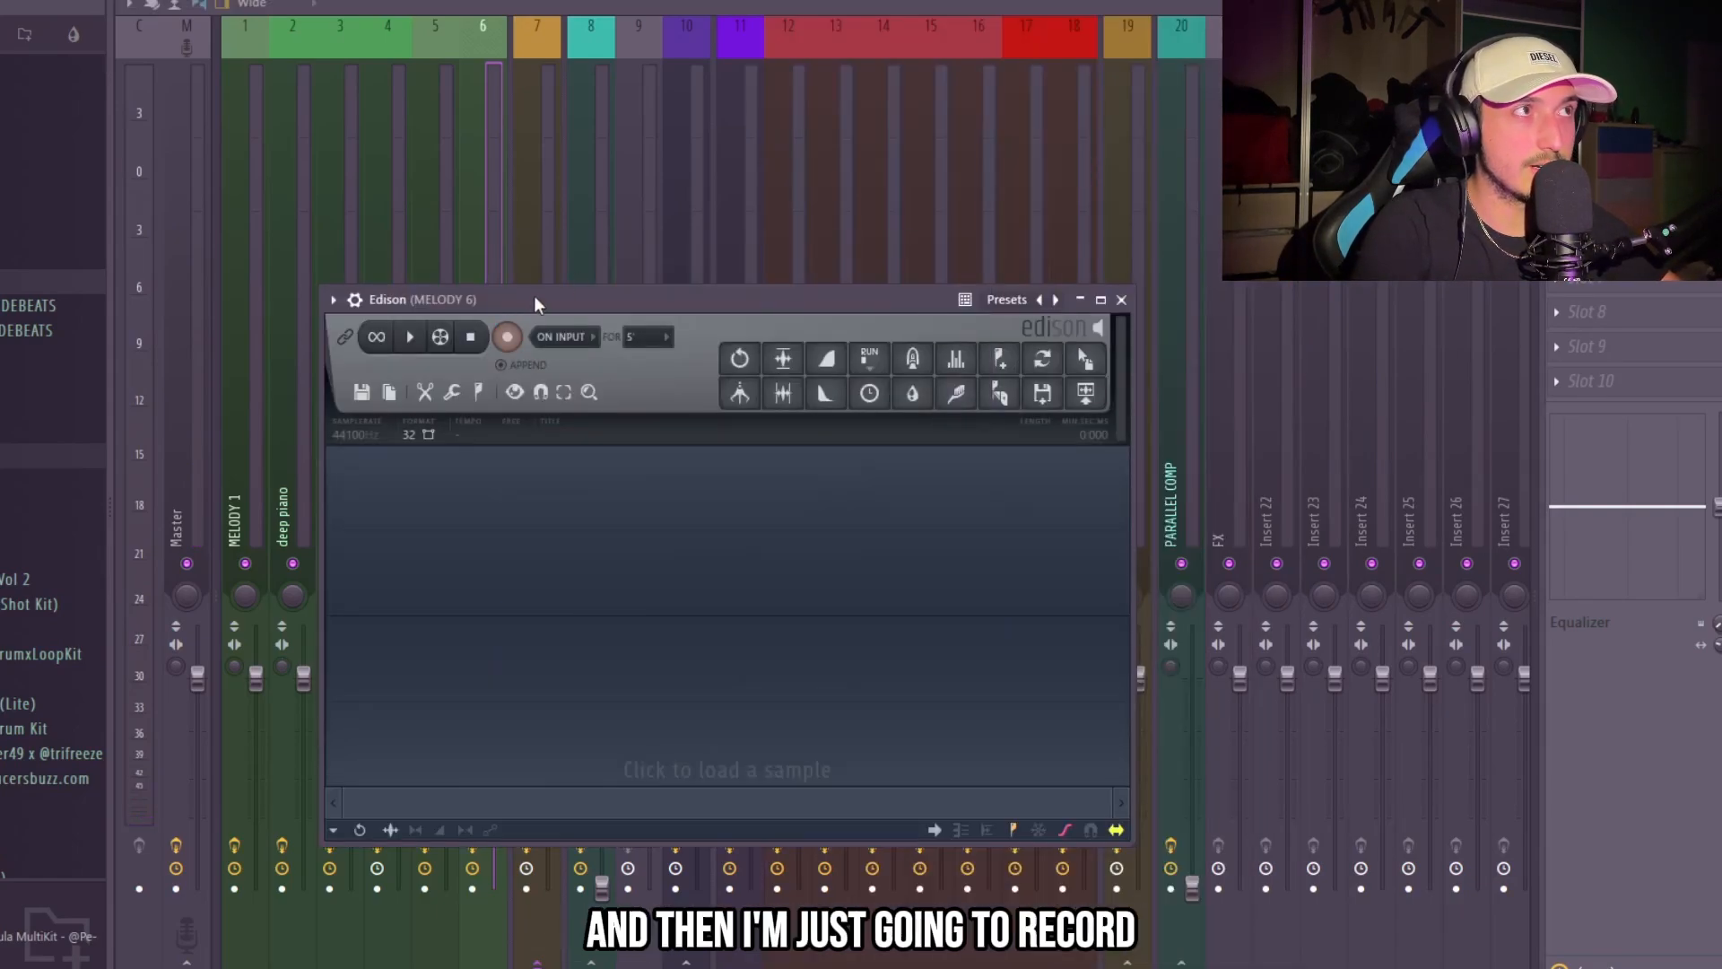
{"action": "key", "text": "space"}
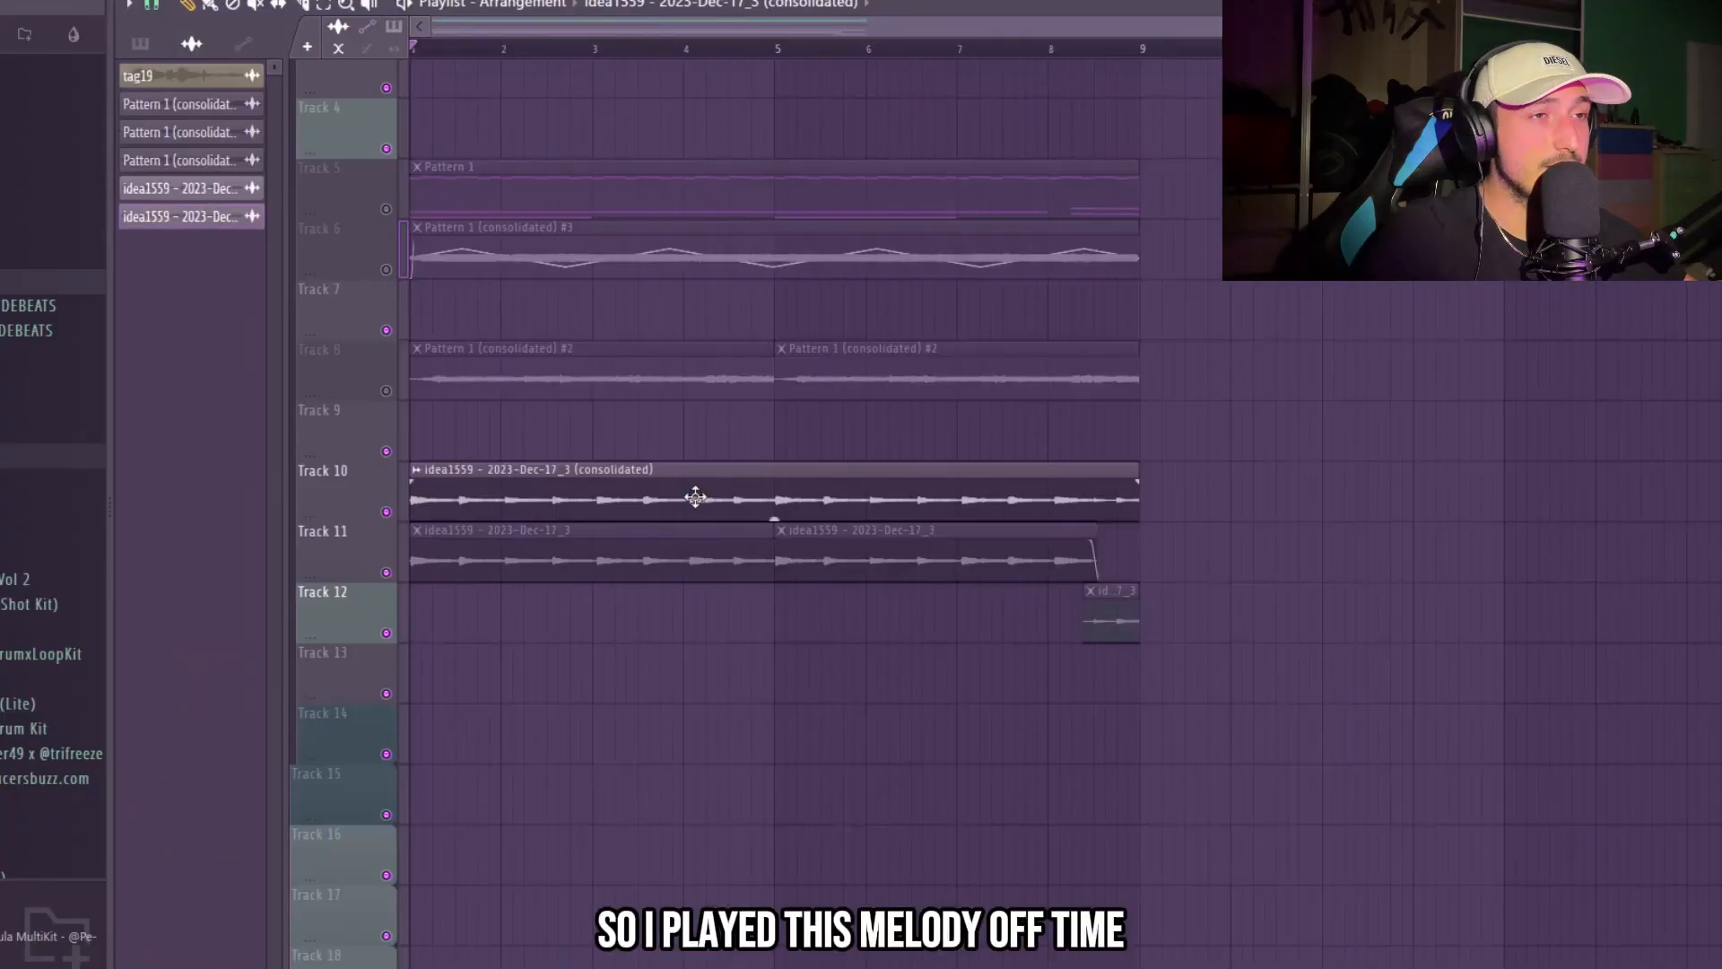
- Open the consolidated idea1559 recording on Track 10 in the time warper
{"action": "double_click", "coordinate": [695, 498]}
{"action": "right_click", "coordinate": [628, 626]}
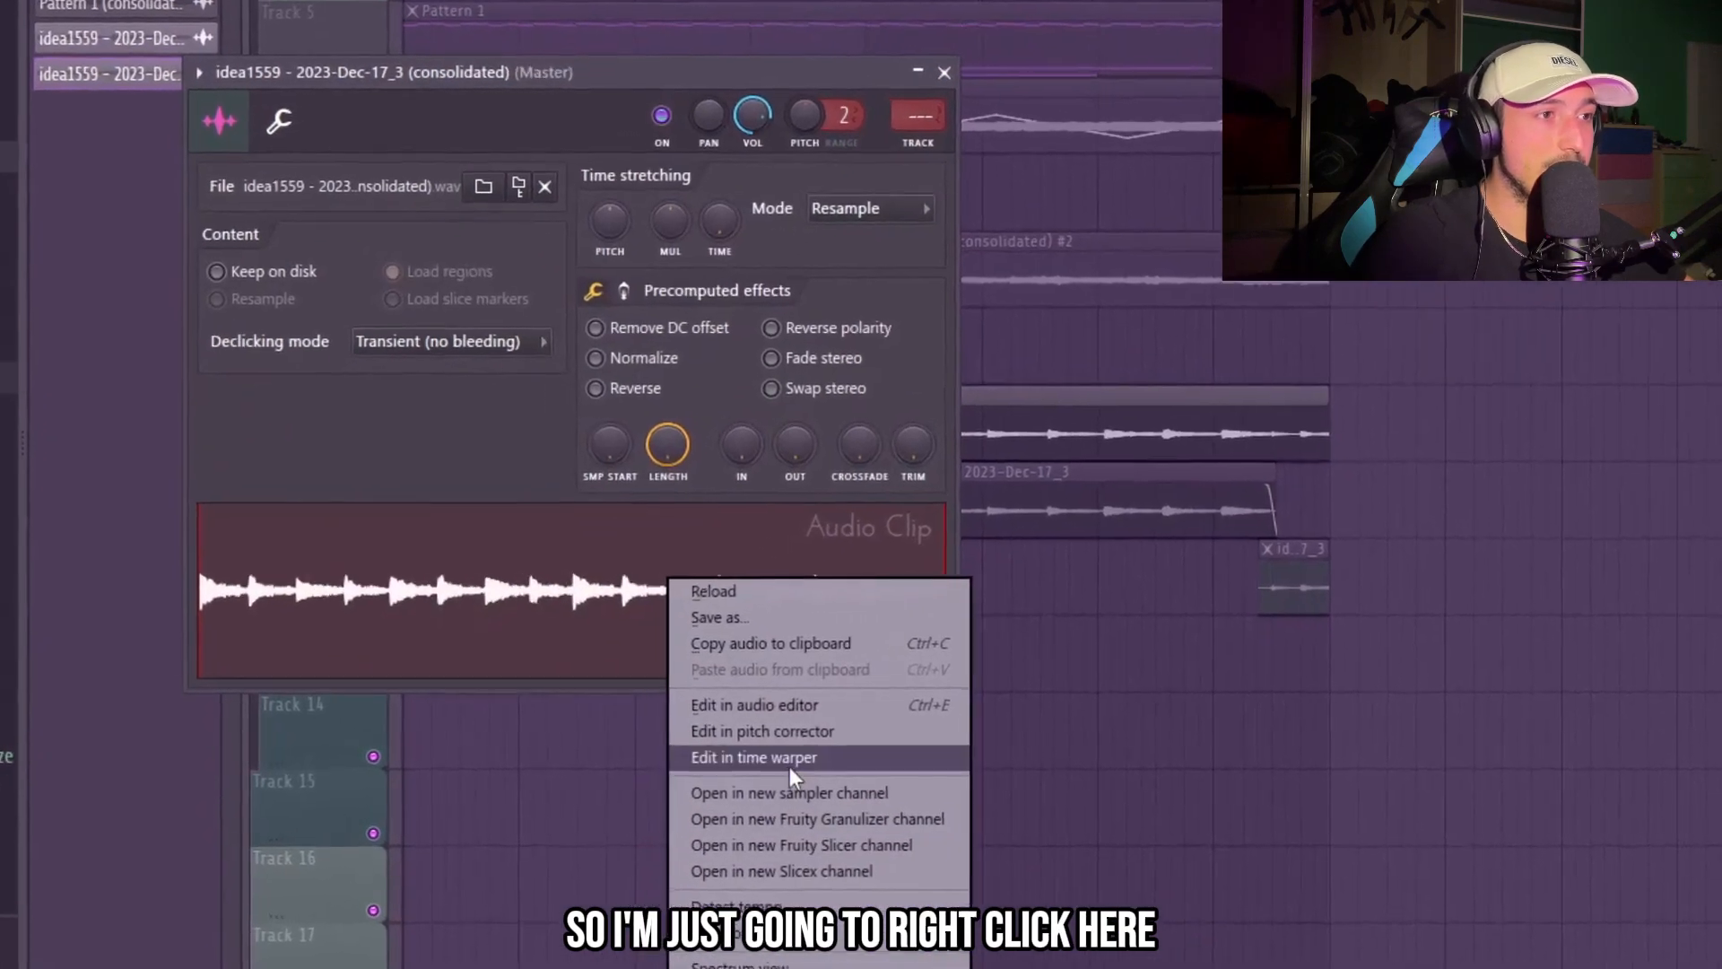
{"action": "left_click", "coordinate": [686, 763]}
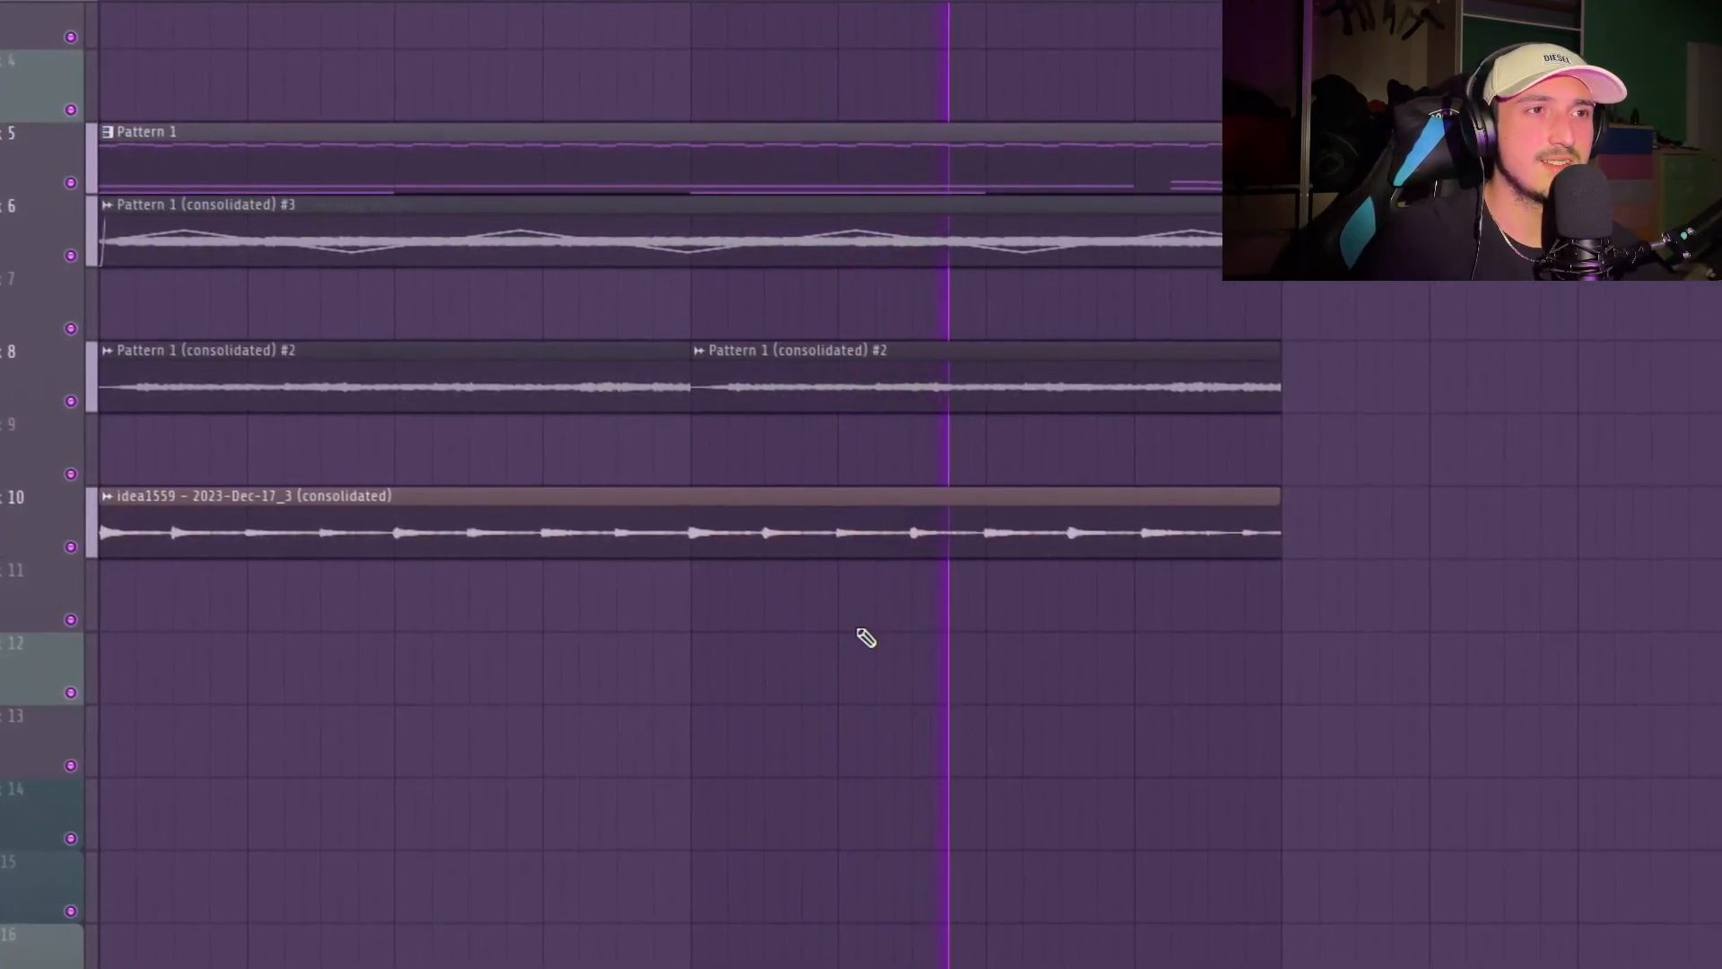
- Lower the high cut strongly and the low cut slightly in the MELODY 6 parametric EQ
{"action": "scroll", "coordinate": [852, 641], "scroll_direction": "down", "scroll_amount": 3}
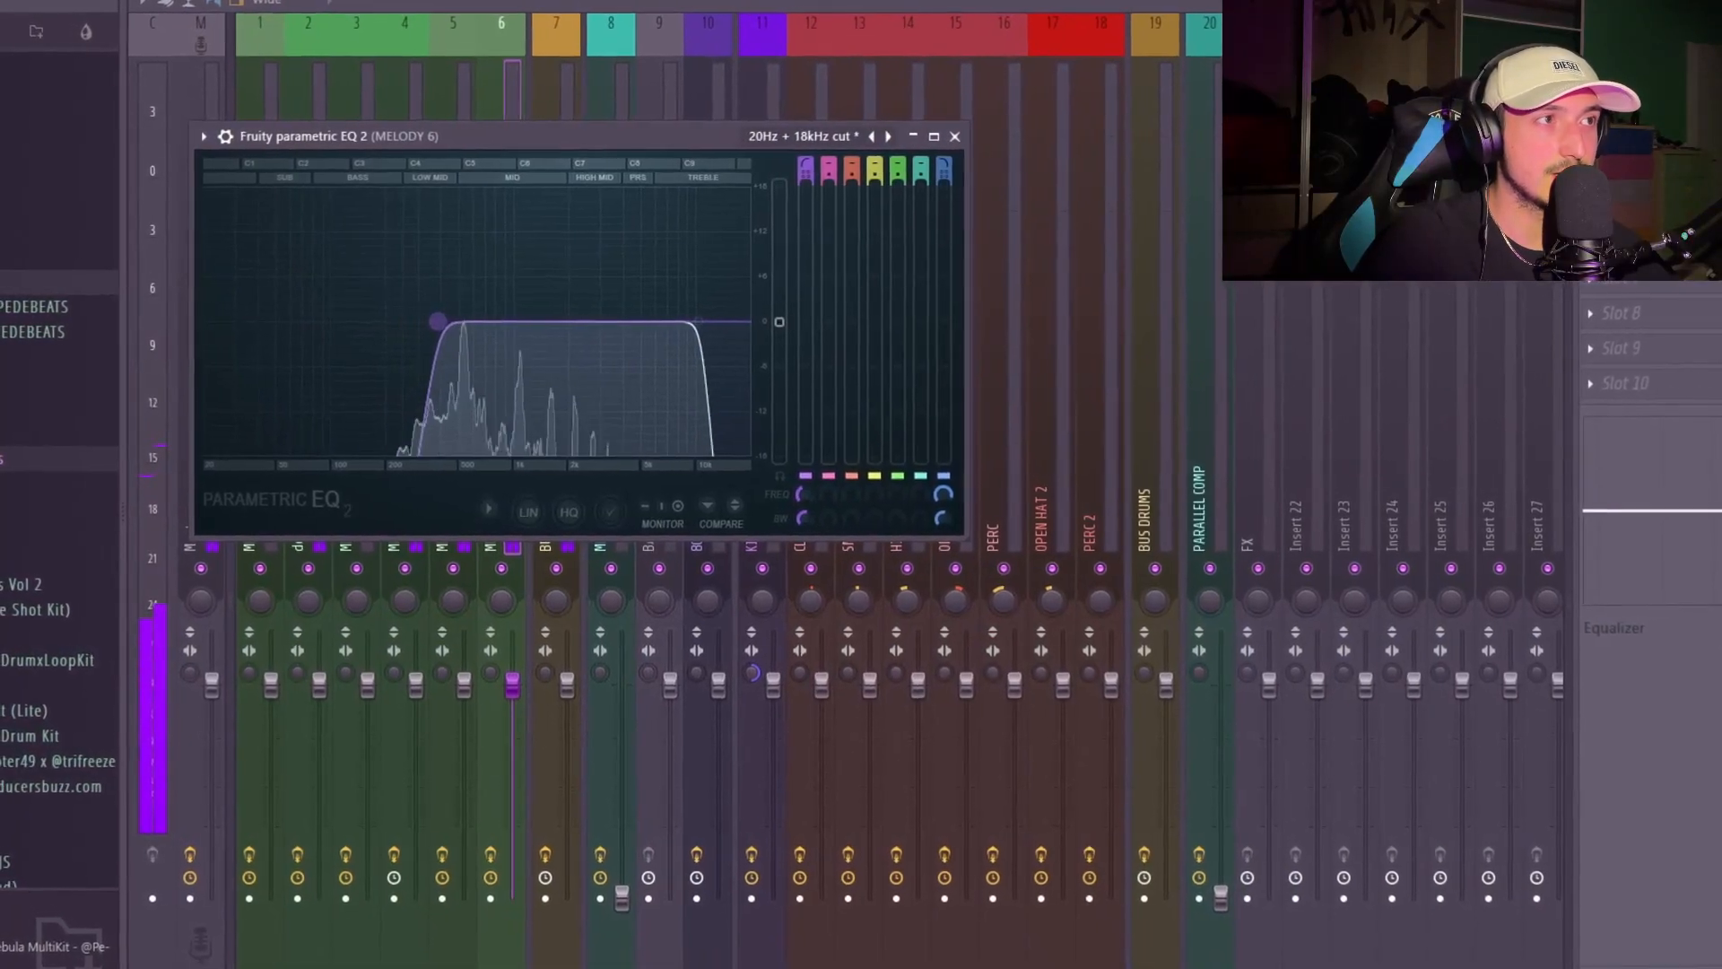
{"action": "left_click_drag", "start_coordinate": [715, 327], "coordinate": [606, 324]}
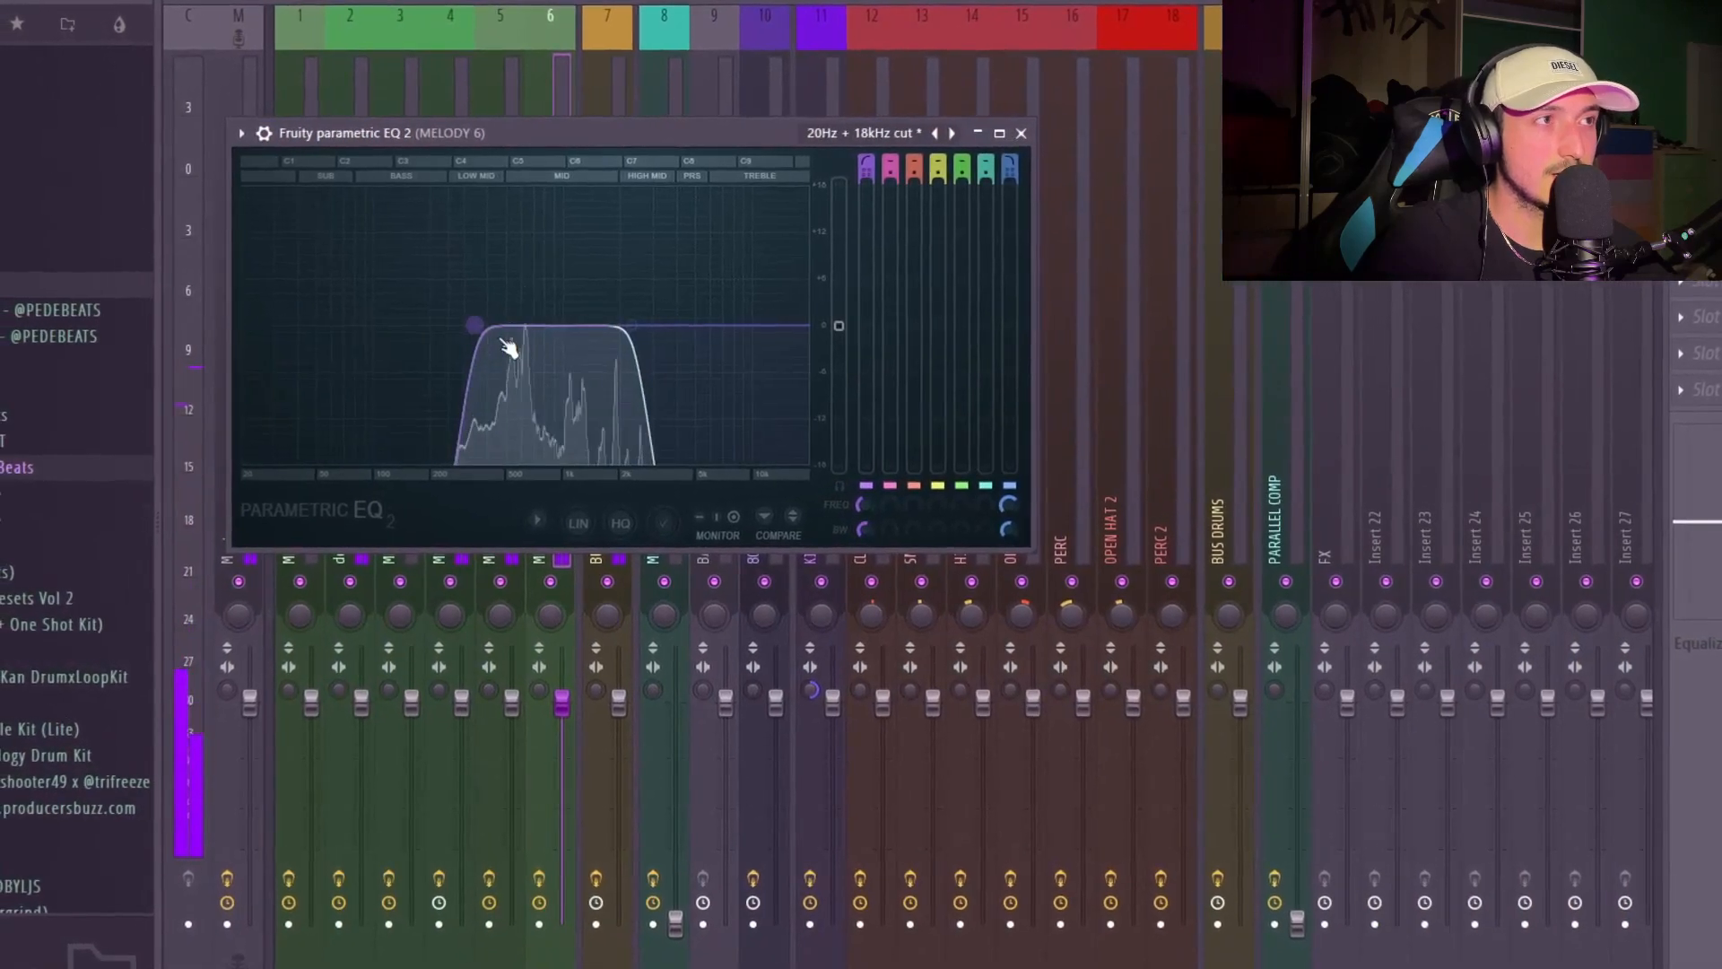
{"action": "left_click_drag", "start_coordinate": [457, 326], "coordinate": [421, 325]}
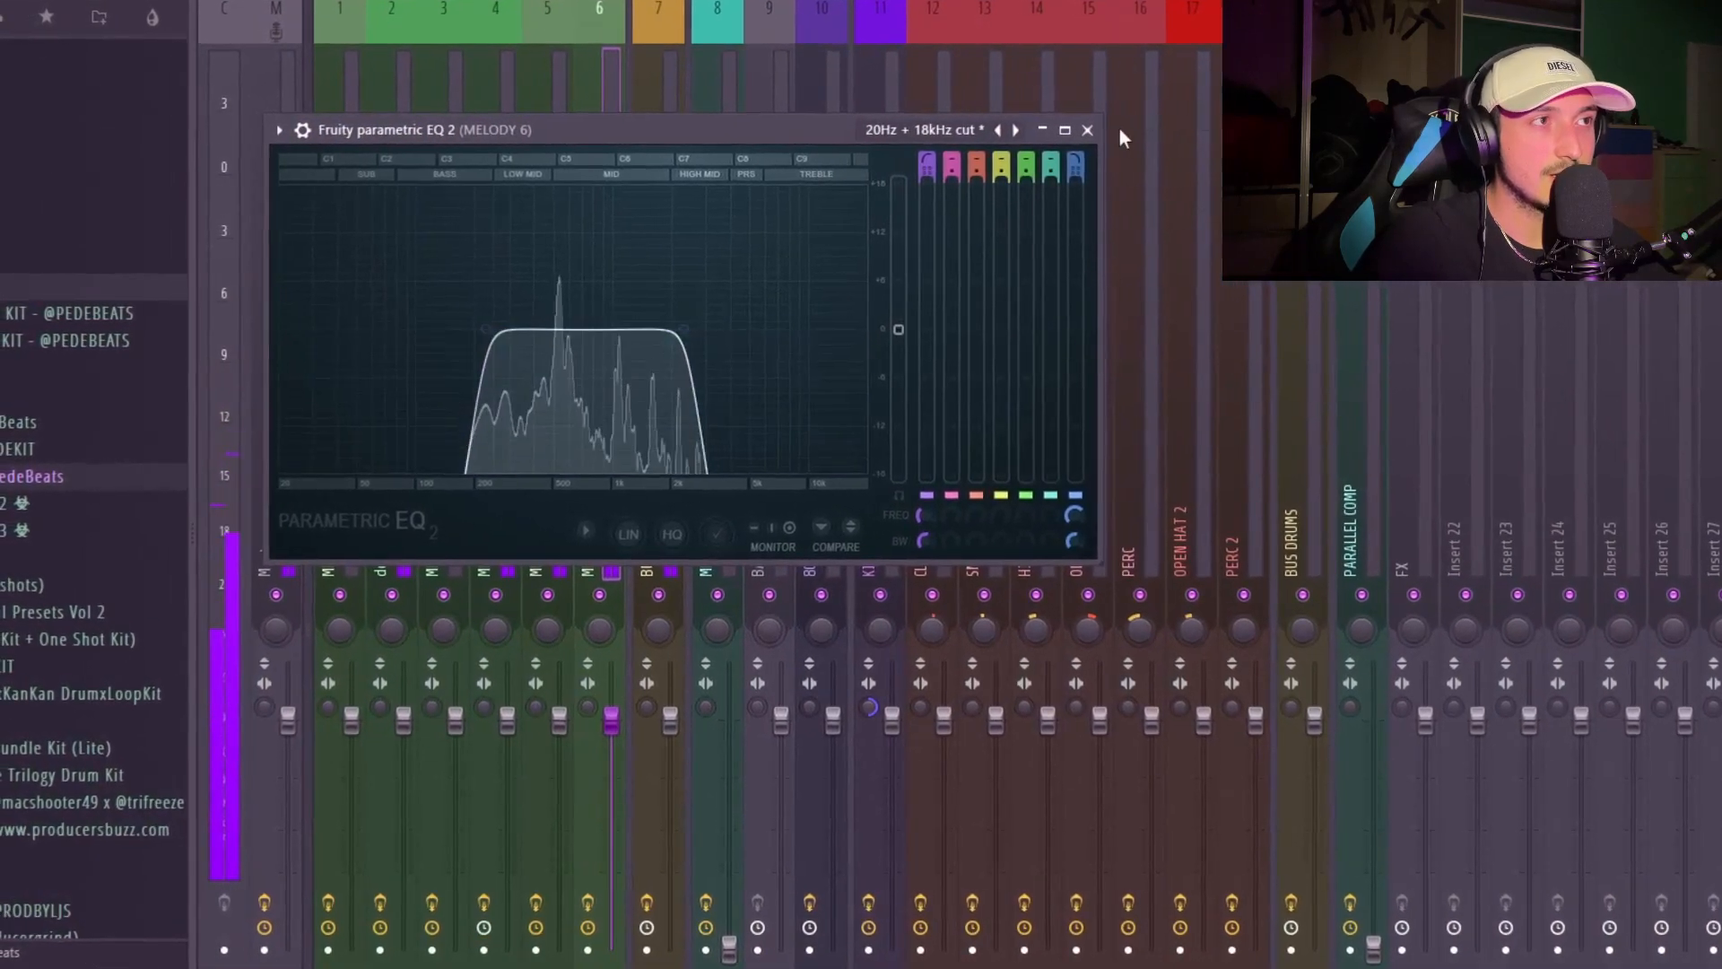
{"action": "left_click", "coordinate": [1054, 131]}
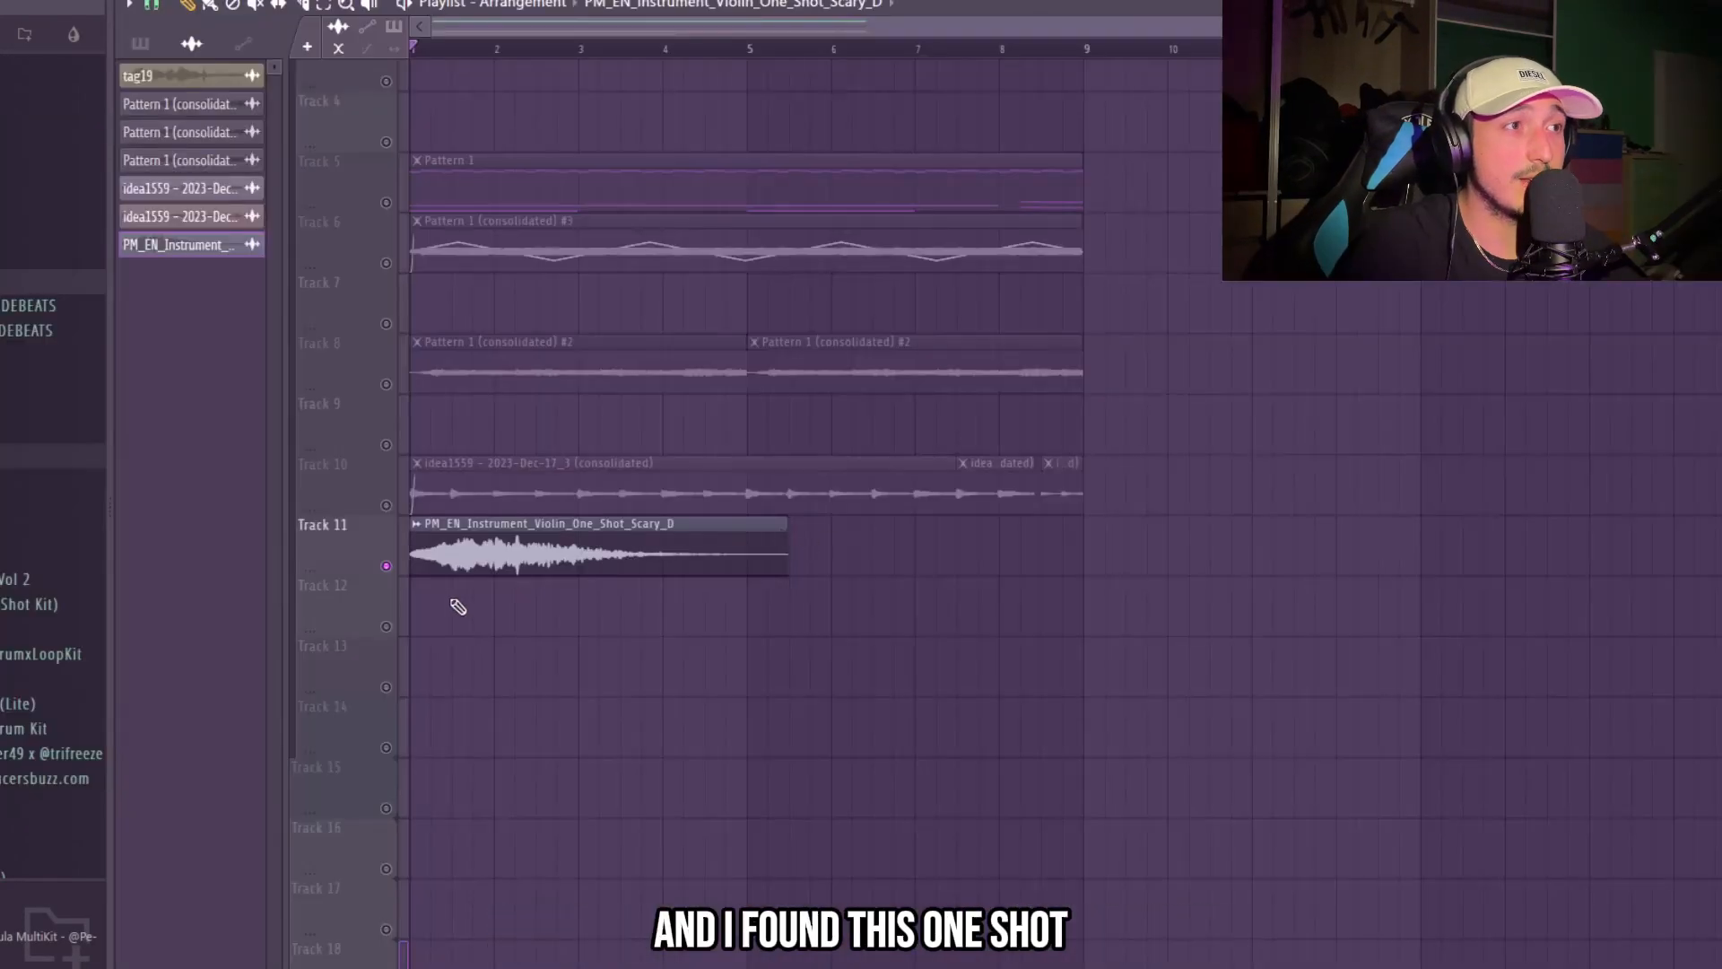
- Play the scary violin one-shot, then add a reverb and an EQ with the 20Hz + 18kHz cut preset on MELODY 1
{"action": "key", "text": "space"}
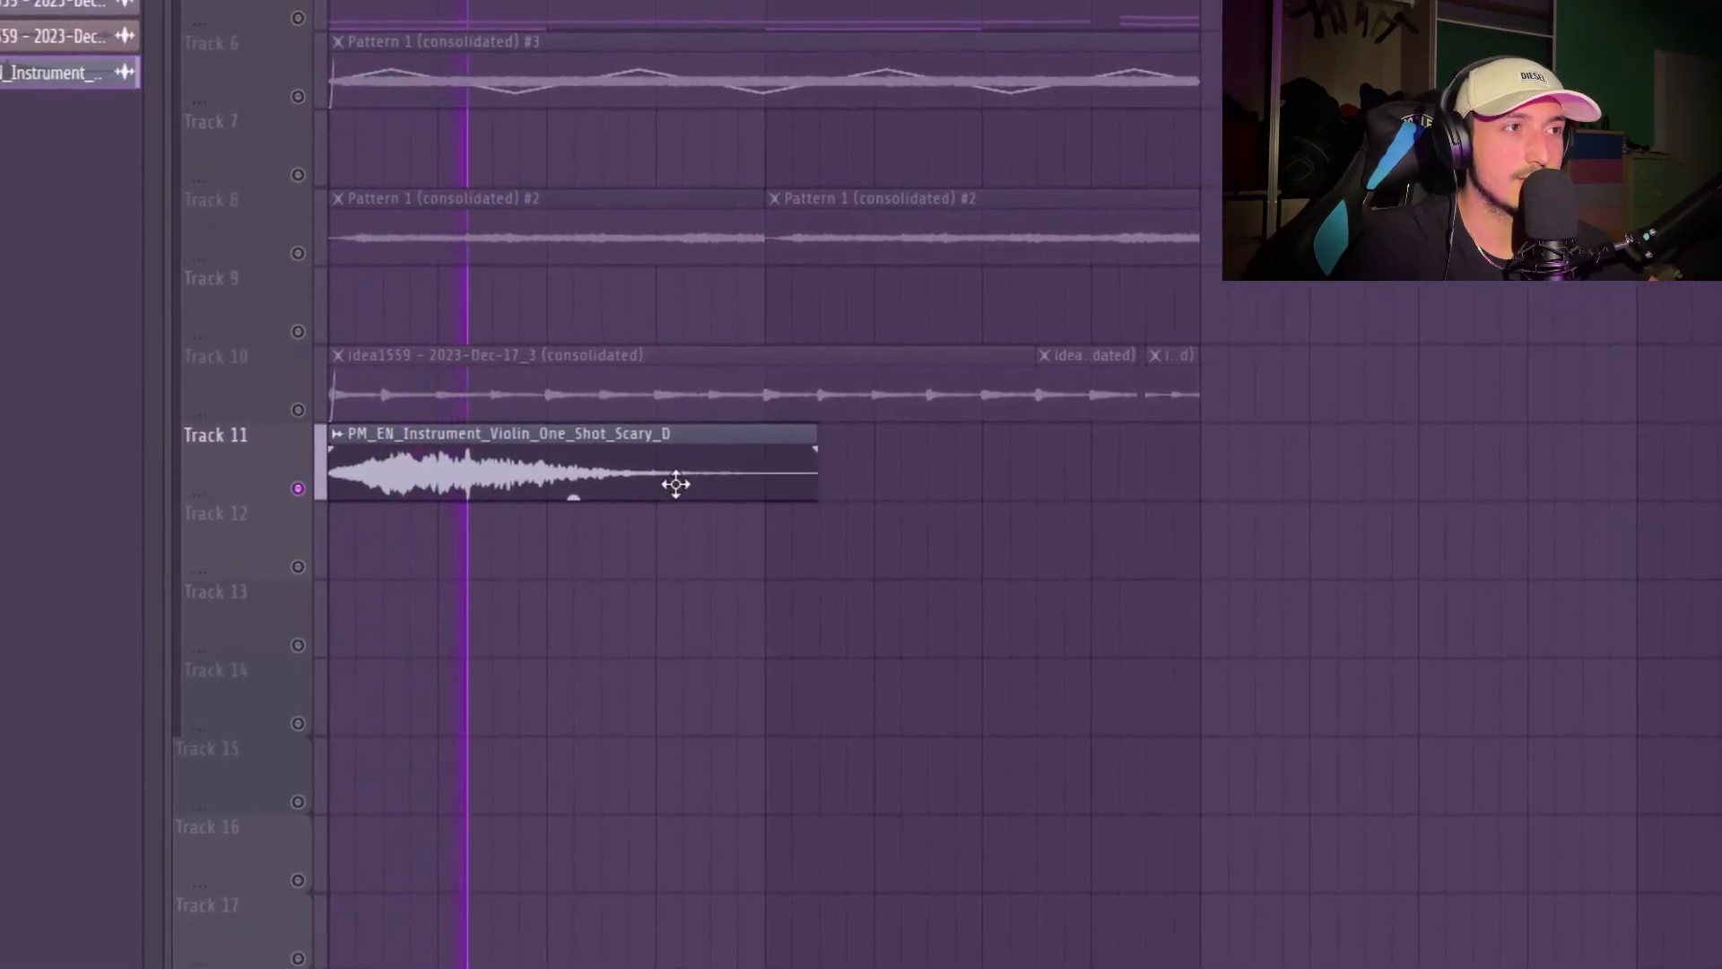
{"action": "double_click", "coordinate": [675, 484]}
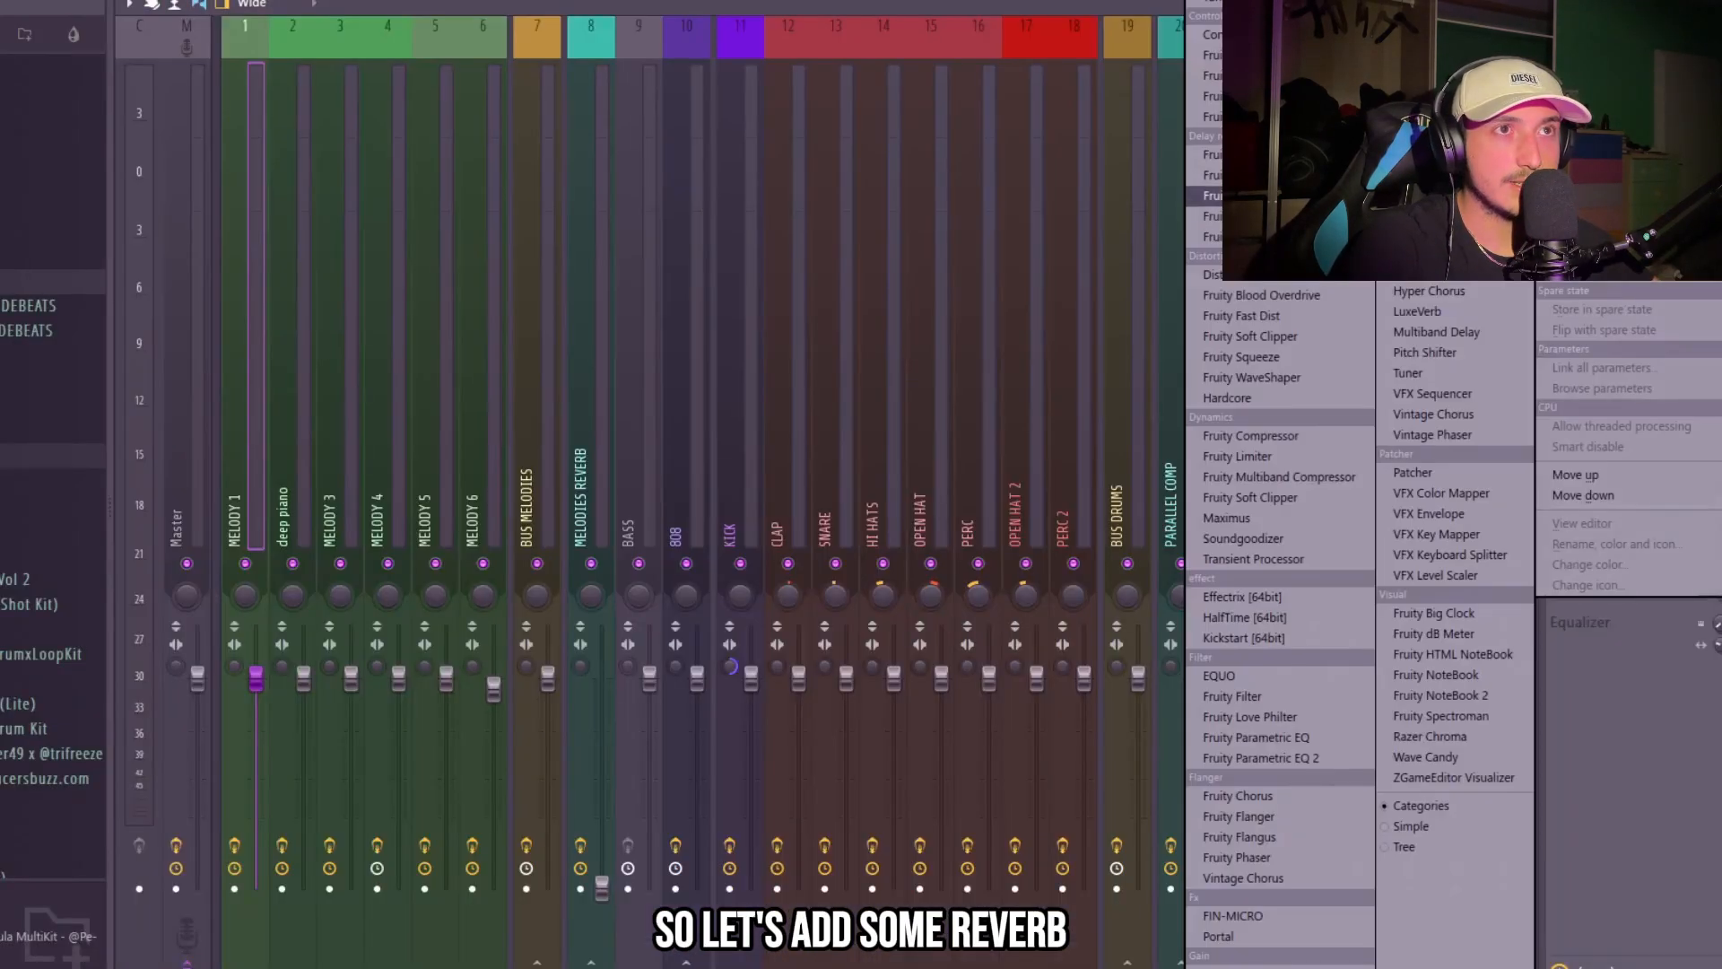
{"action": "left_click", "coordinate": [1256, 237]}
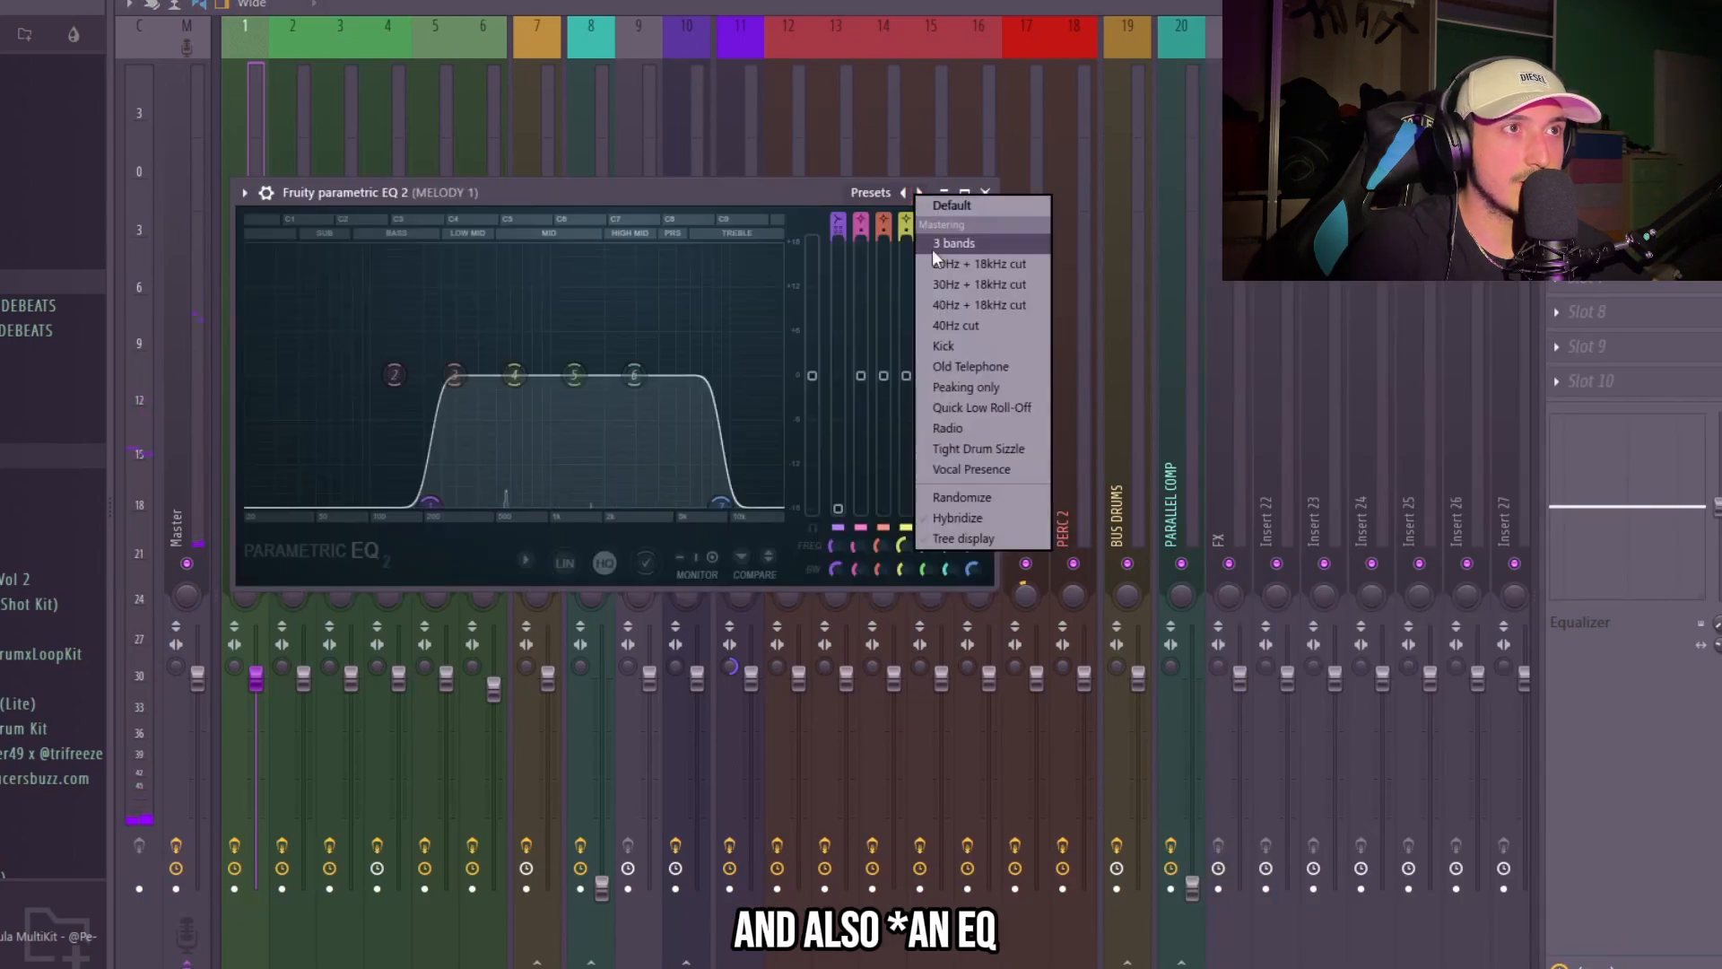
{"action": "left_click", "coordinate": [937, 263]}
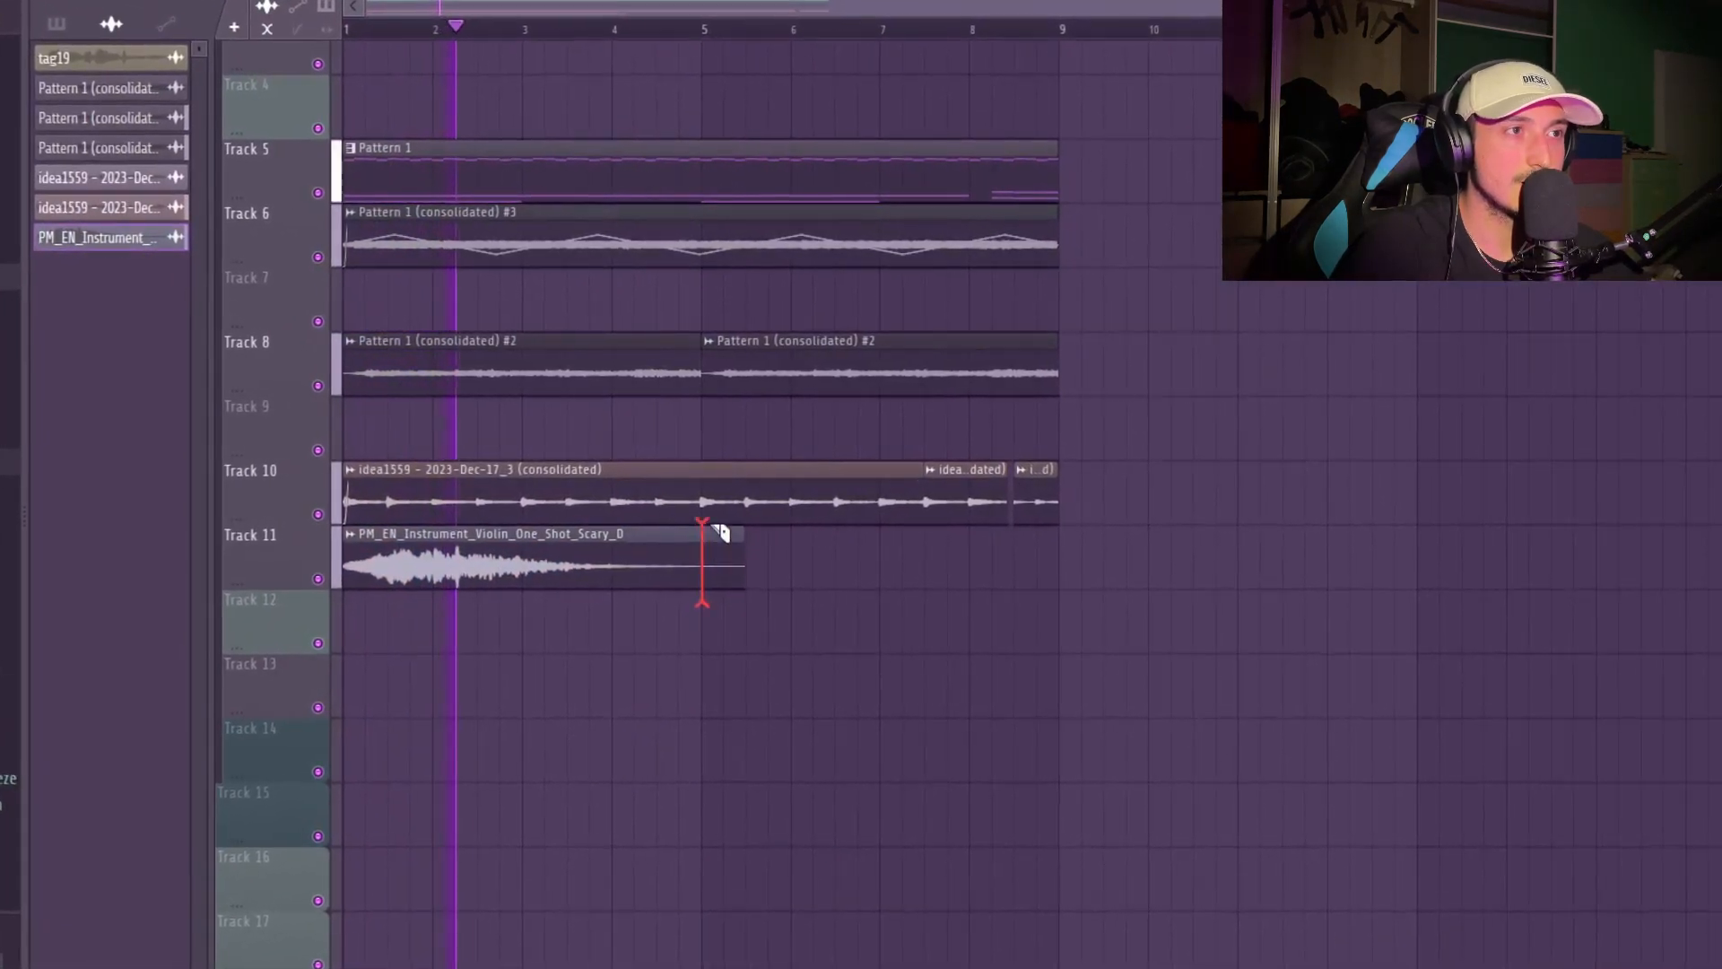
- Duplicate the scary violin one-shot on Track 11 and set its time-stretching mode to Stretch
{"action": "key", "text": "ctrl+b"}
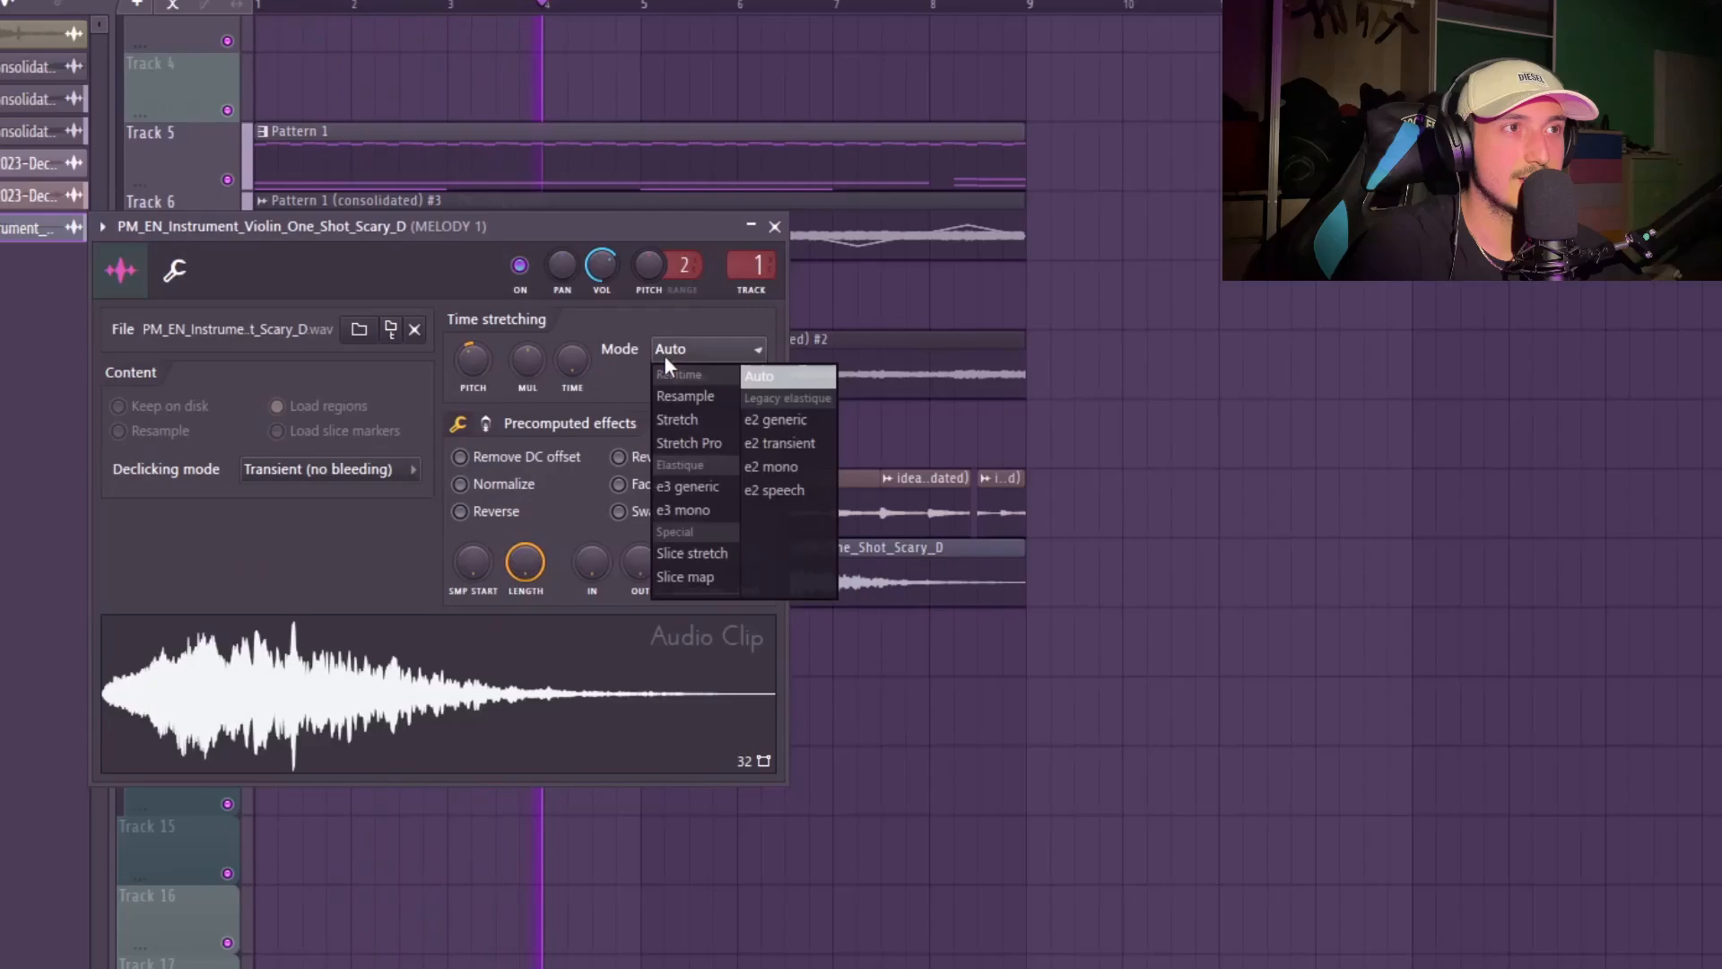
{"action": "left_click", "coordinate": [687, 415]}
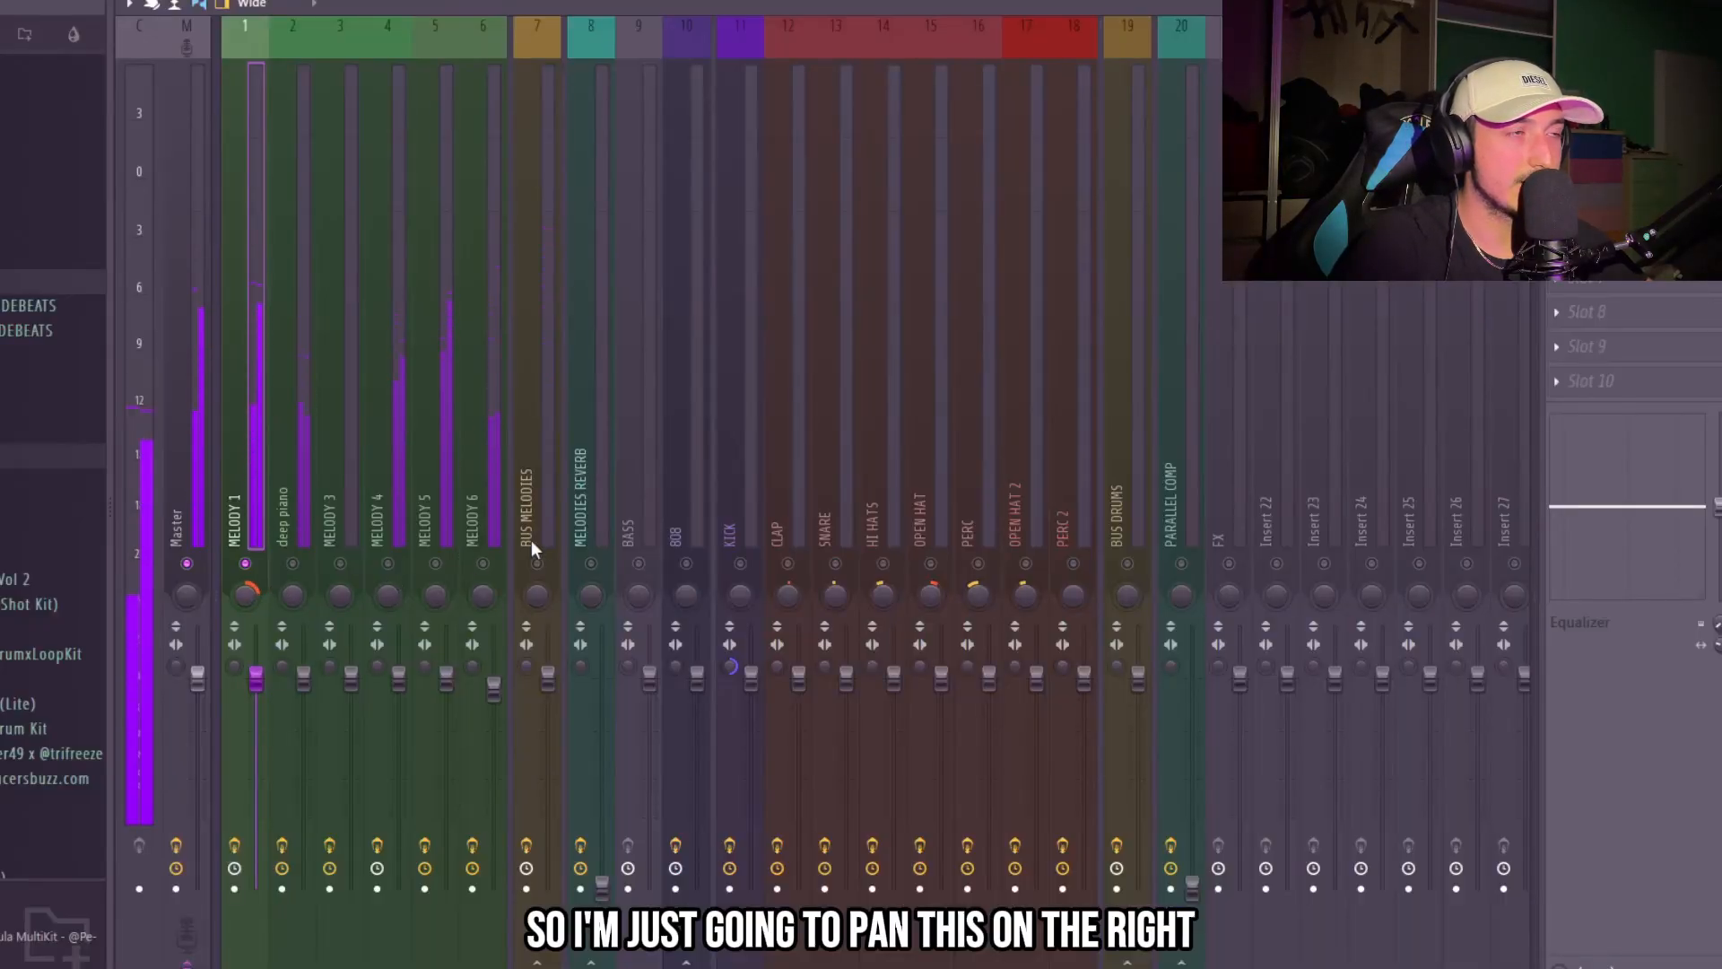
- Lower the volume of the MELODY 6 mixer track slightly
{"action": "left_click", "coordinate": [477, 503]}
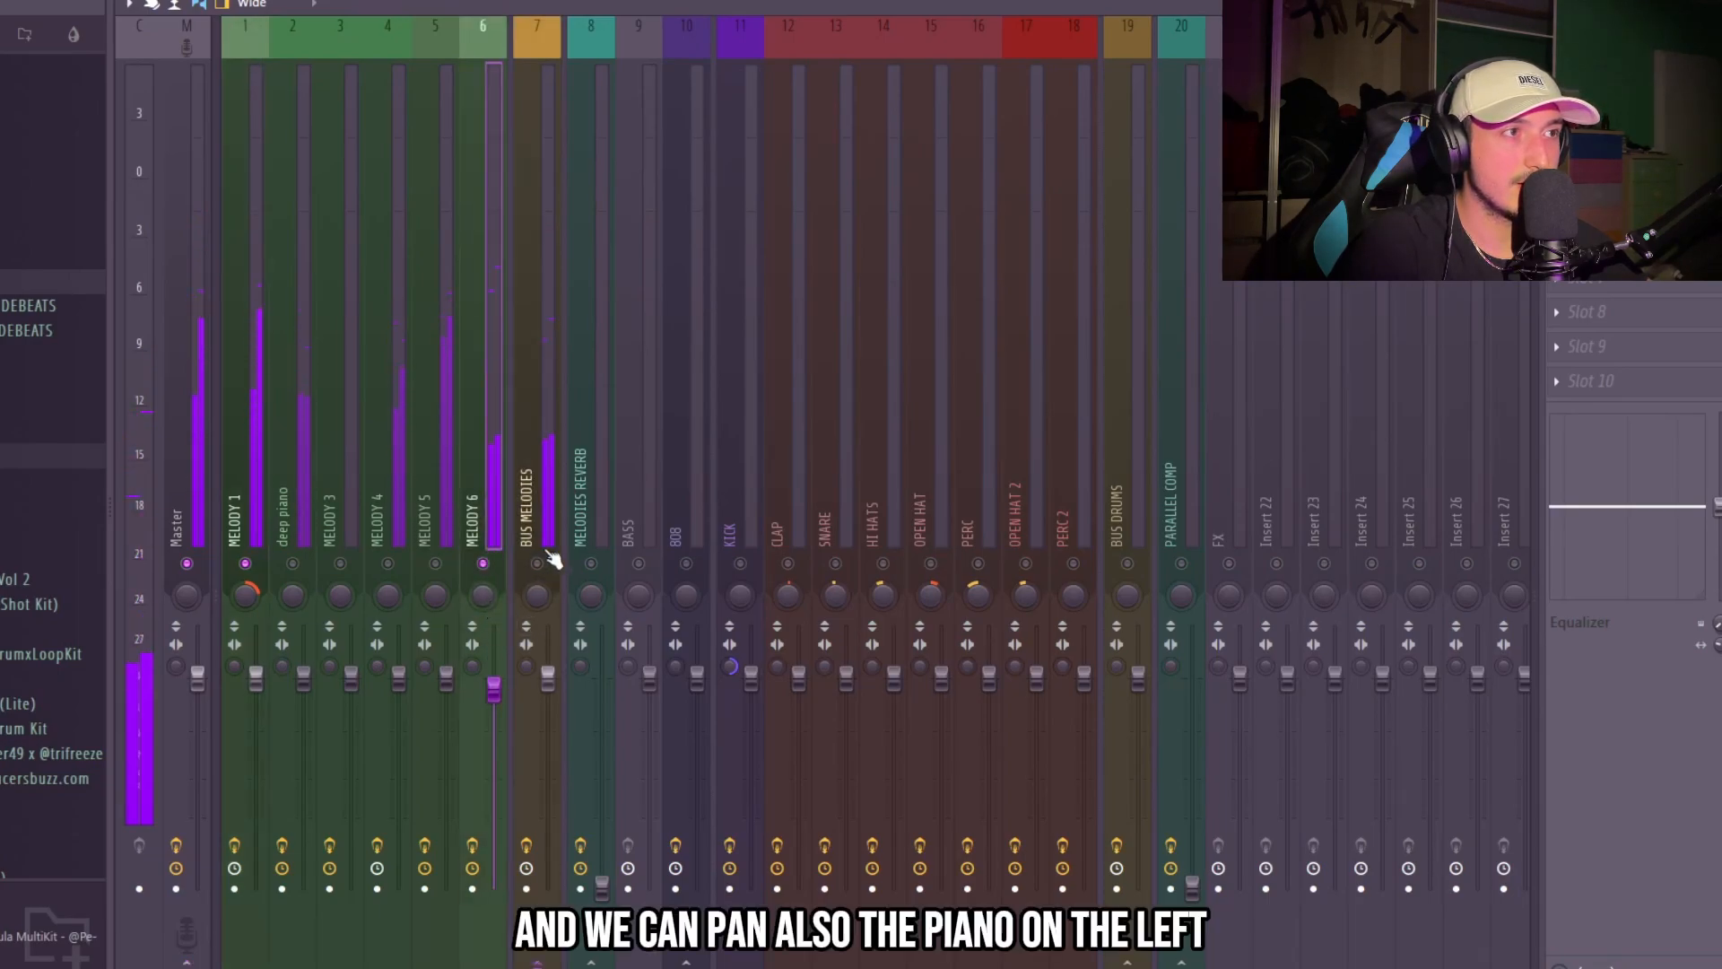
{"action": "left_click_drag", "start_coordinate": [484, 681], "coordinate": [485, 692]}
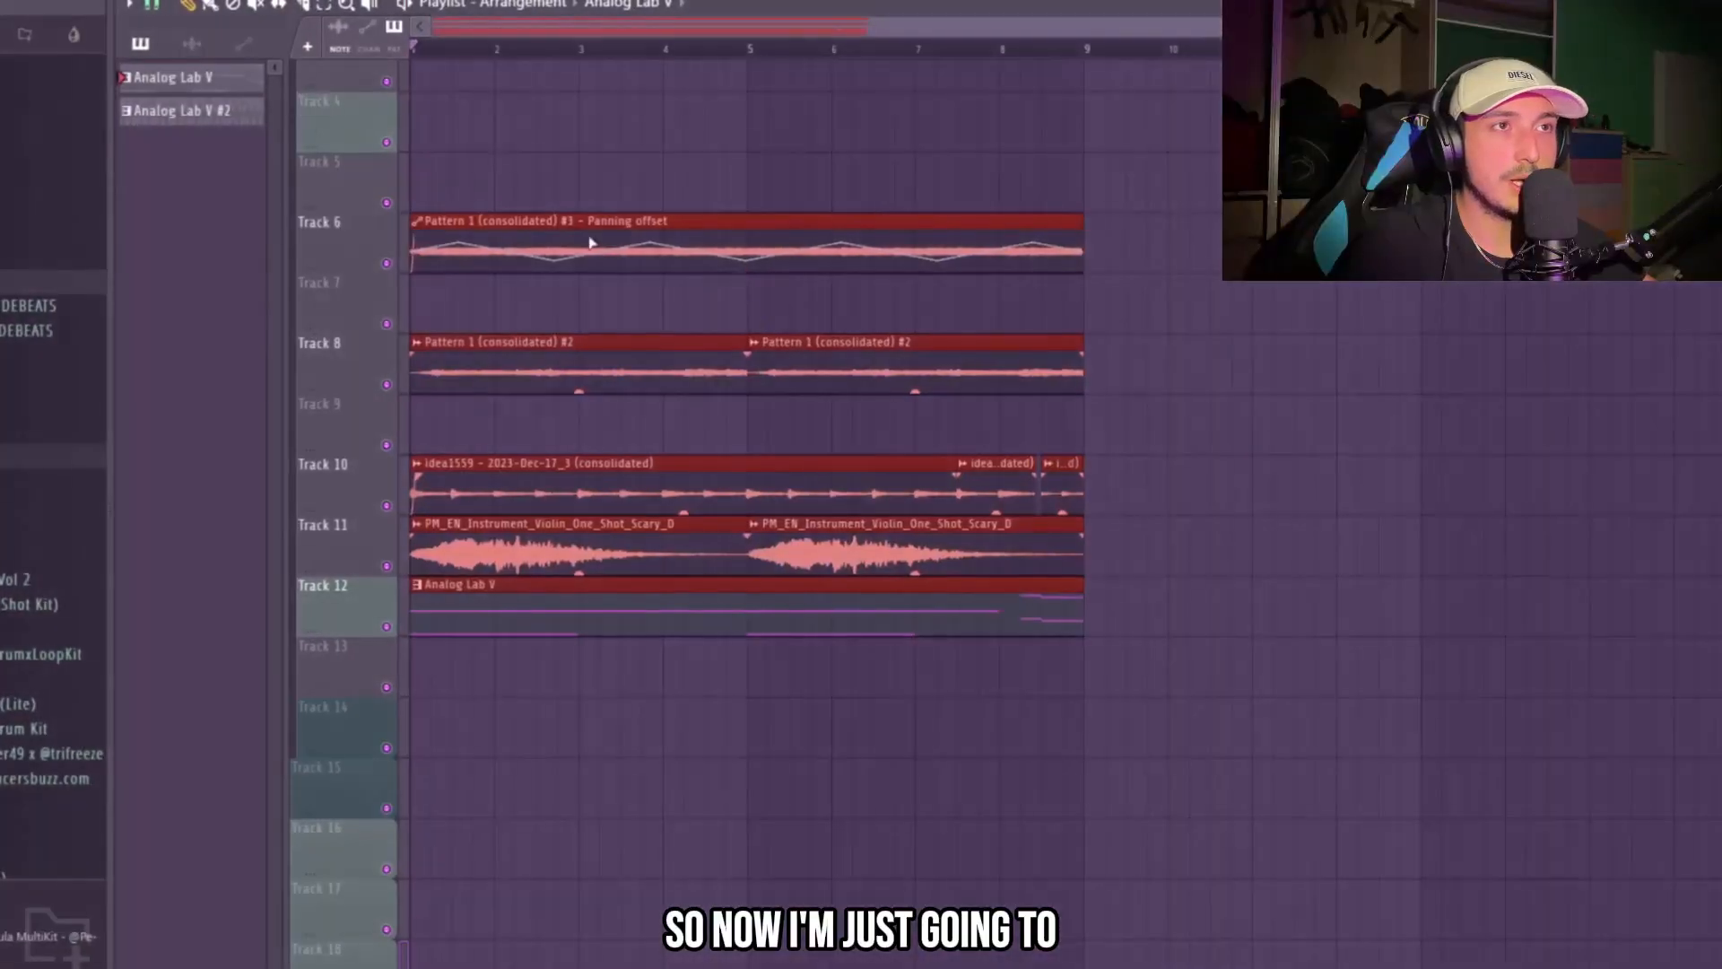
- Duplicate the selected eight-bar arrangement of melody clips three times along the playlist
{"action": "key", "text": "ctrl+b"}
{"action": "key", "text": "ctrl+b"}
{"action": "key", "text": "ctrl+b"}
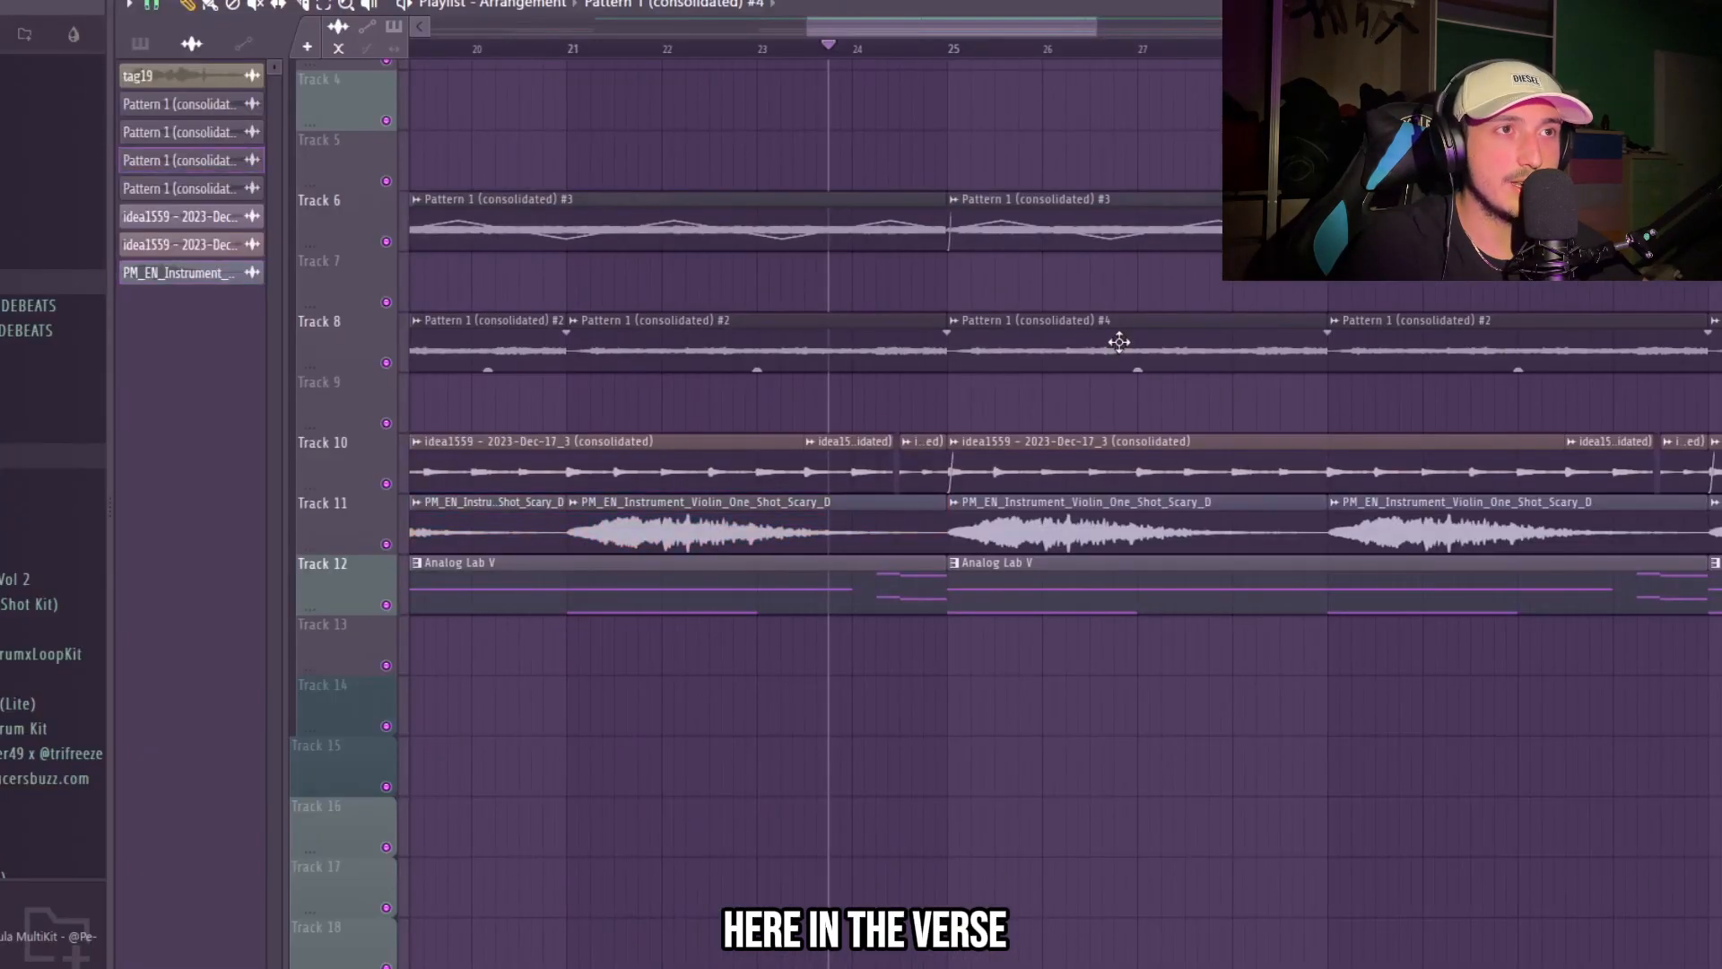
- Pitch the Pattern 1 (consolidated) #4 clip at bar 25 on Track 8 down one octave
{"action": "double_click", "coordinate": [1119, 339]}
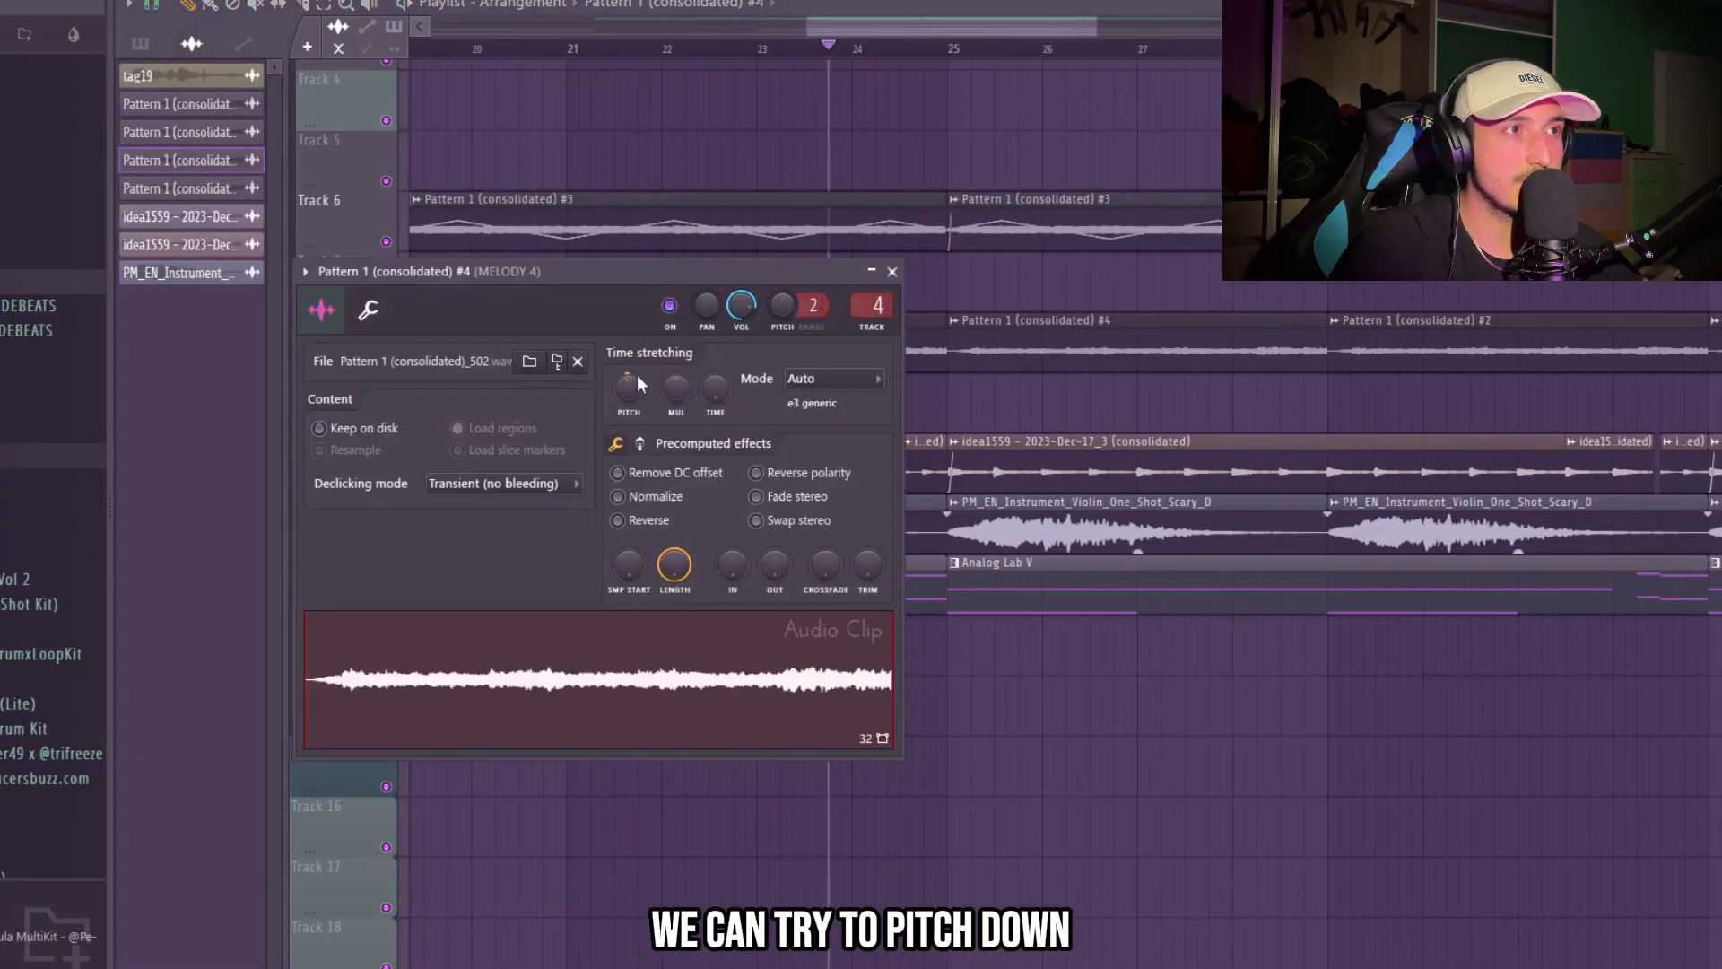
{"action": "left_click", "coordinate": [813, 404]}
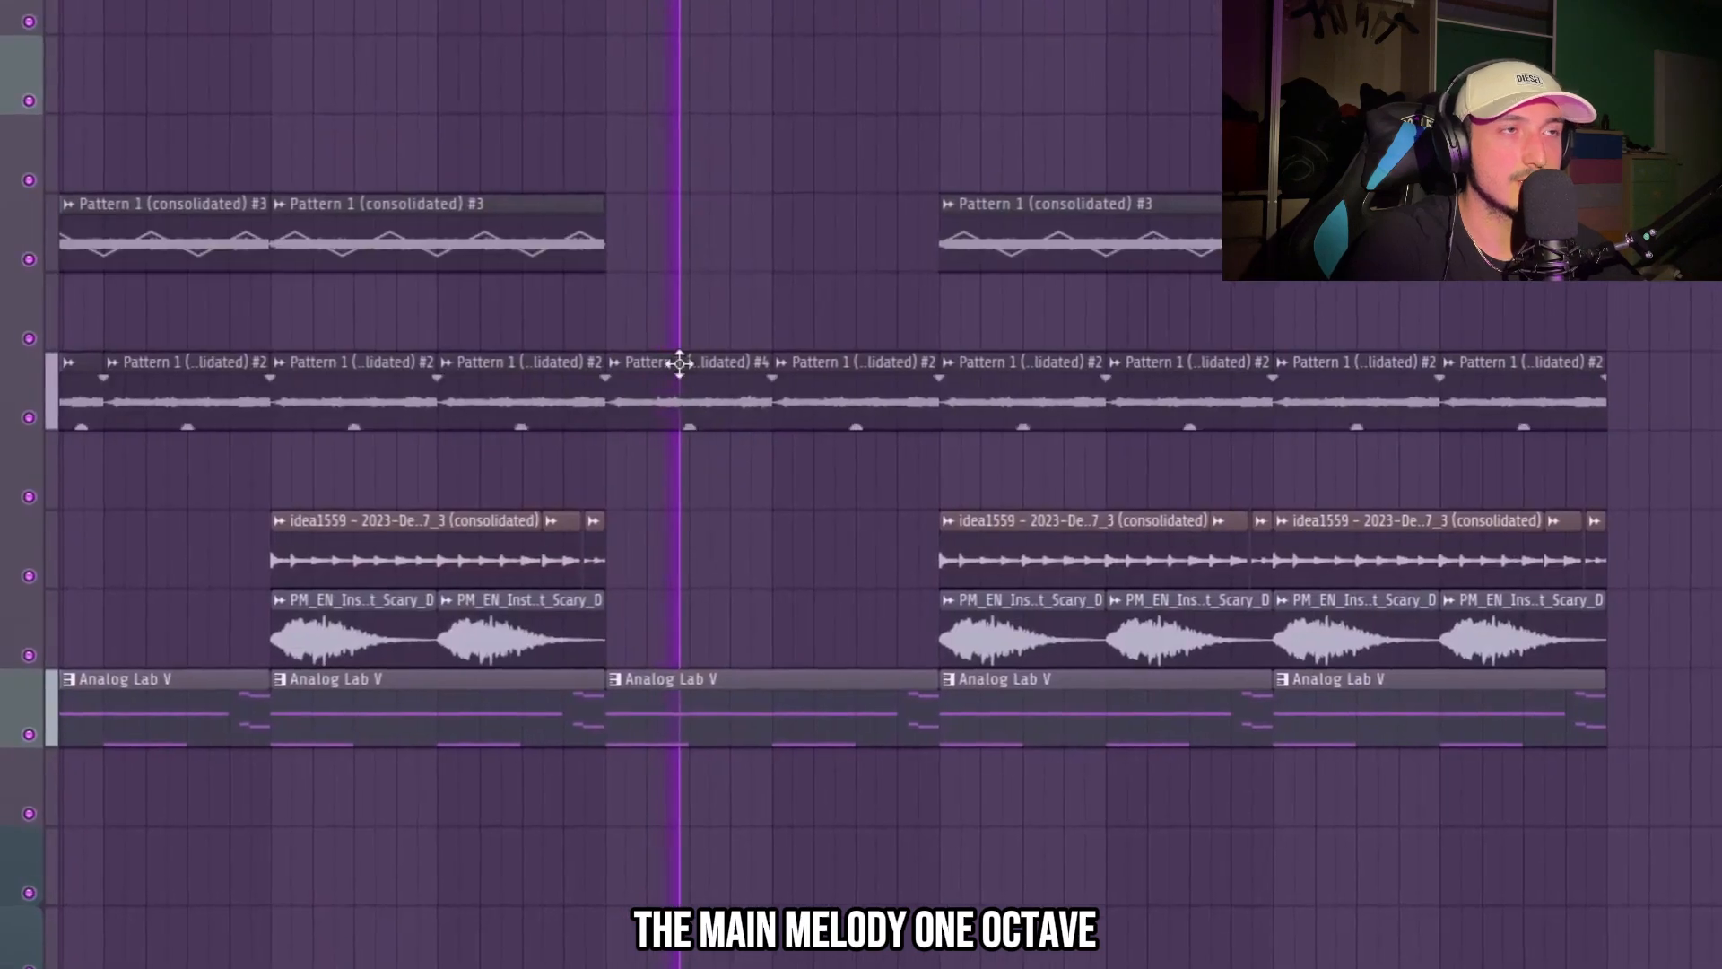
- Replace the two Track 8 clips at bar 33 with copies of the preceding Pattern 1 (consolidated) #4 and #2 pair
{"action": "right_click", "coordinate": [973, 431]}
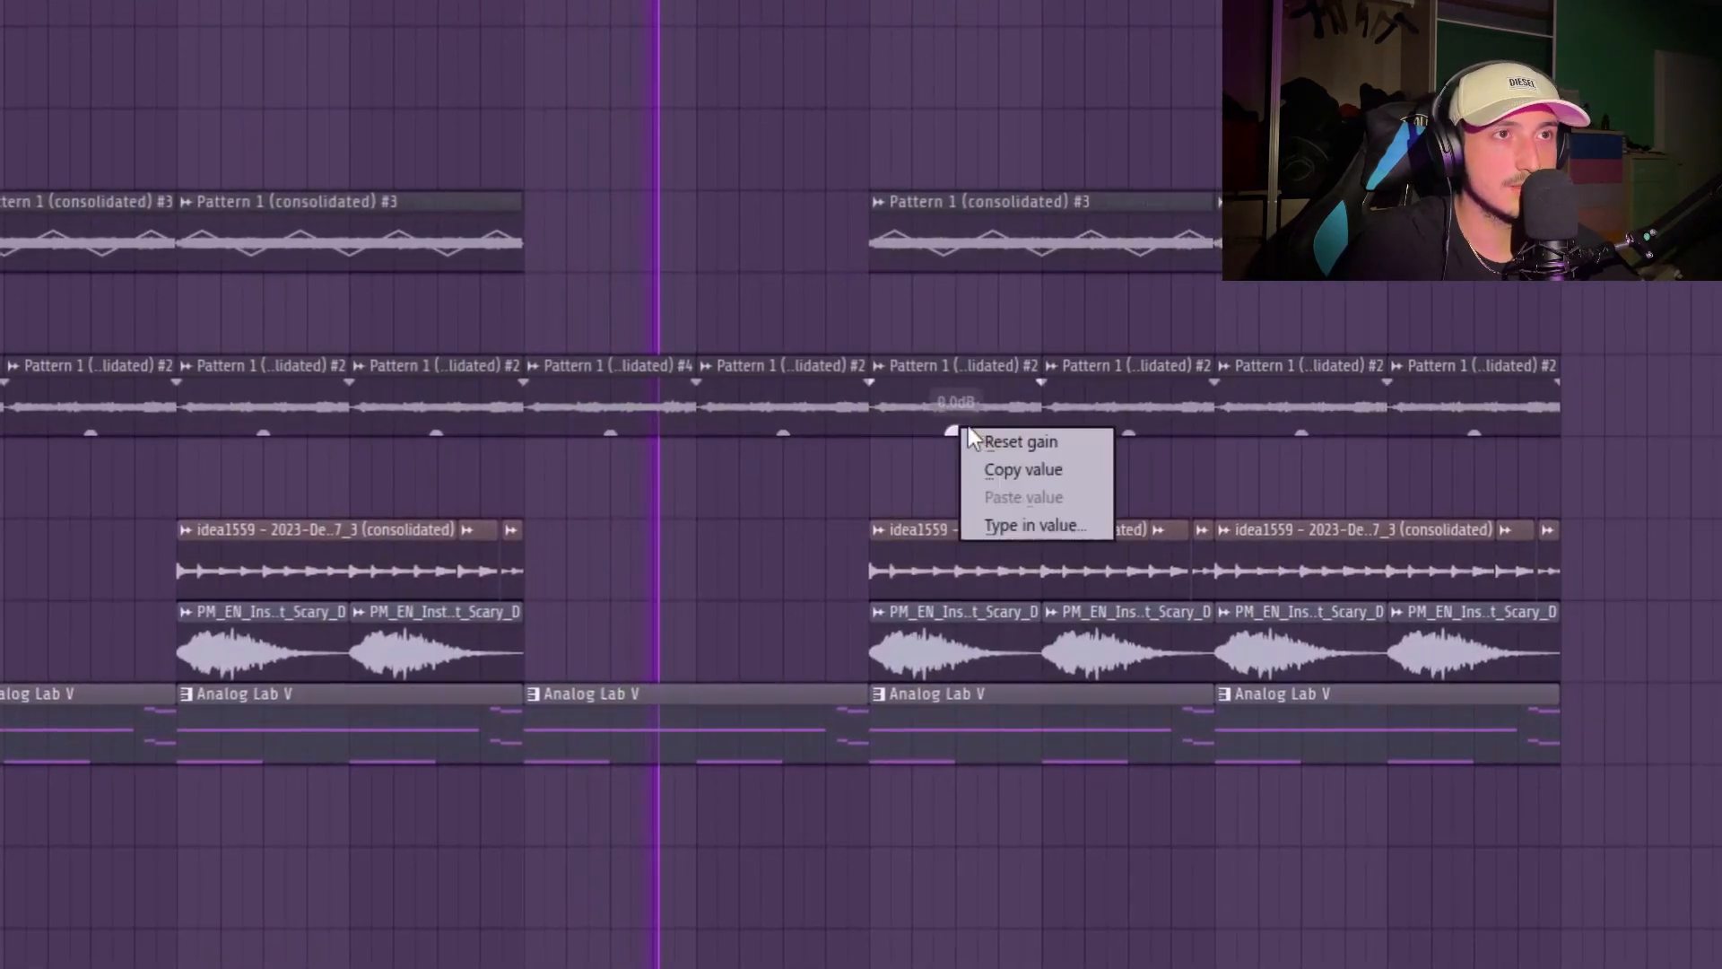
{"action": "left_click", "coordinate": [1028, 372]}
{"action": "right_click", "coordinate": [1030, 371]}
{"action": "right_click", "coordinate": [1137, 380]}
{"action": "left_click_drag", "start_coordinate": [839, 390], "coordinate": [641, 374]}
{"action": "key", "text": "ctrl+b"}
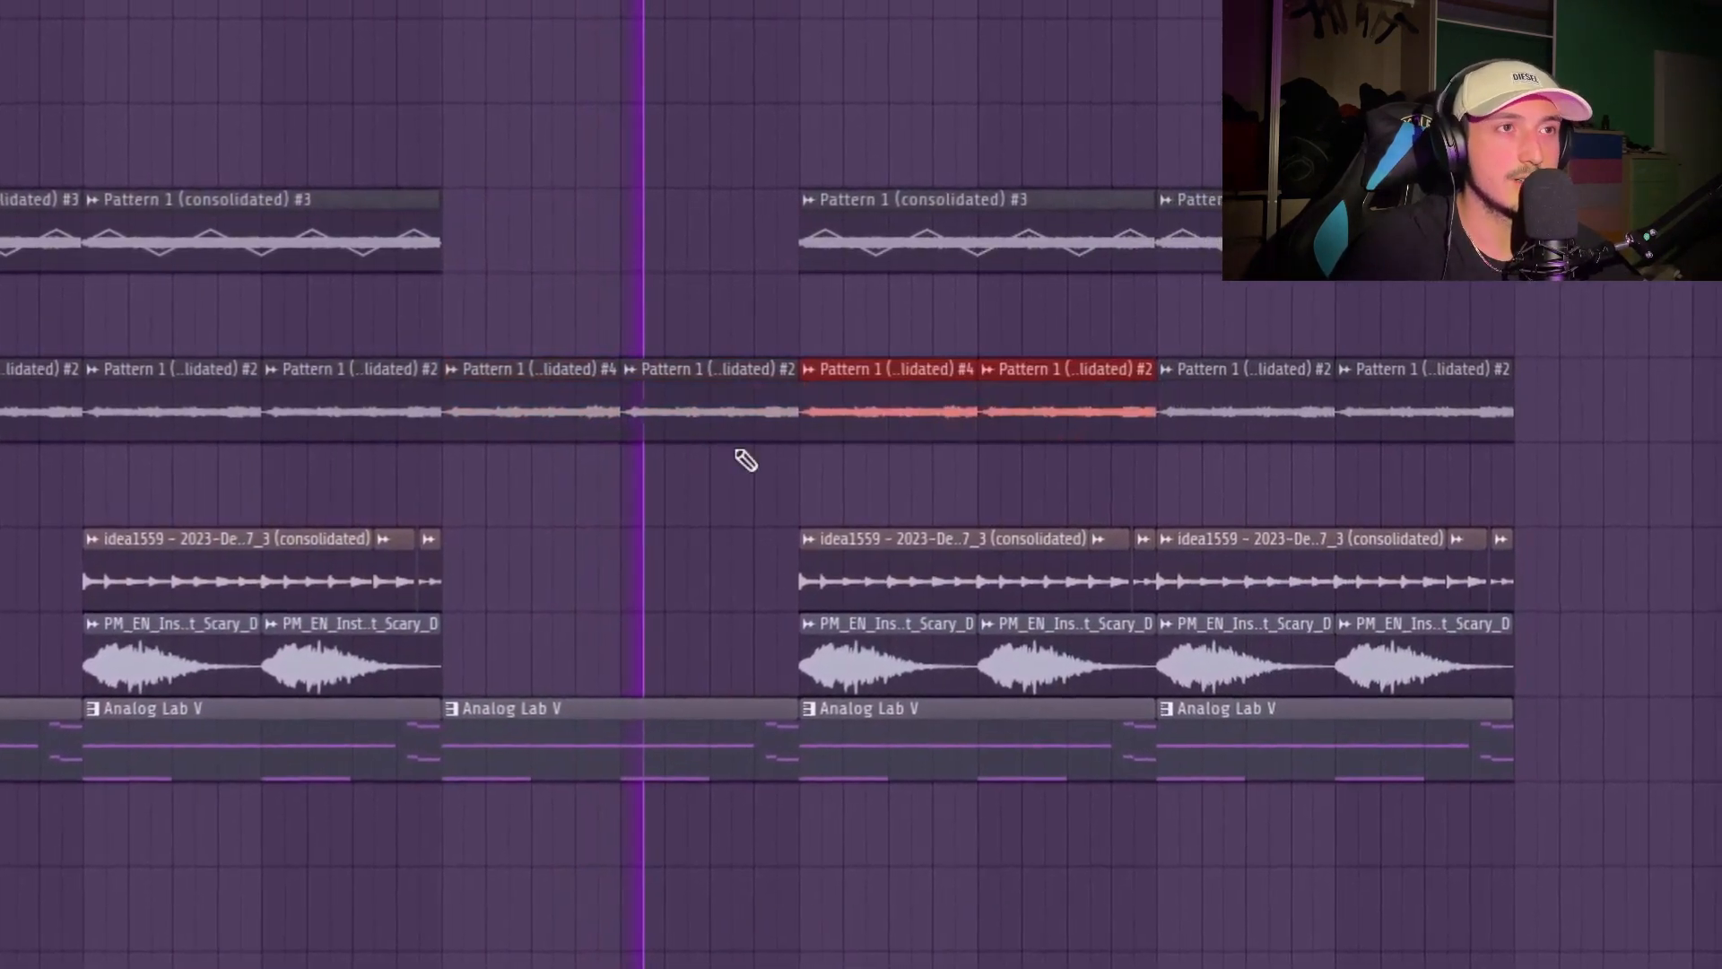
- Replace the Pattern 1 (consolidated) #2 clips at bars 29 and 37 on Track 8 with Pattern 1 (consolidated) #4
{"action": "right_click", "coordinate": [750, 414]}
{"action": "left_click", "coordinate": [597, 409], "text": "ctrl"}
{"action": "key", "text": "ctrl+b"}
{"action": "scroll", "coordinate": [907, 431], "scroll_direction": "up", "scroll_amount": 3}
{"action": "right_click", "coordinate": [1051, 404]}
{"action": "left_click", "coordinate": [1084, 410]}
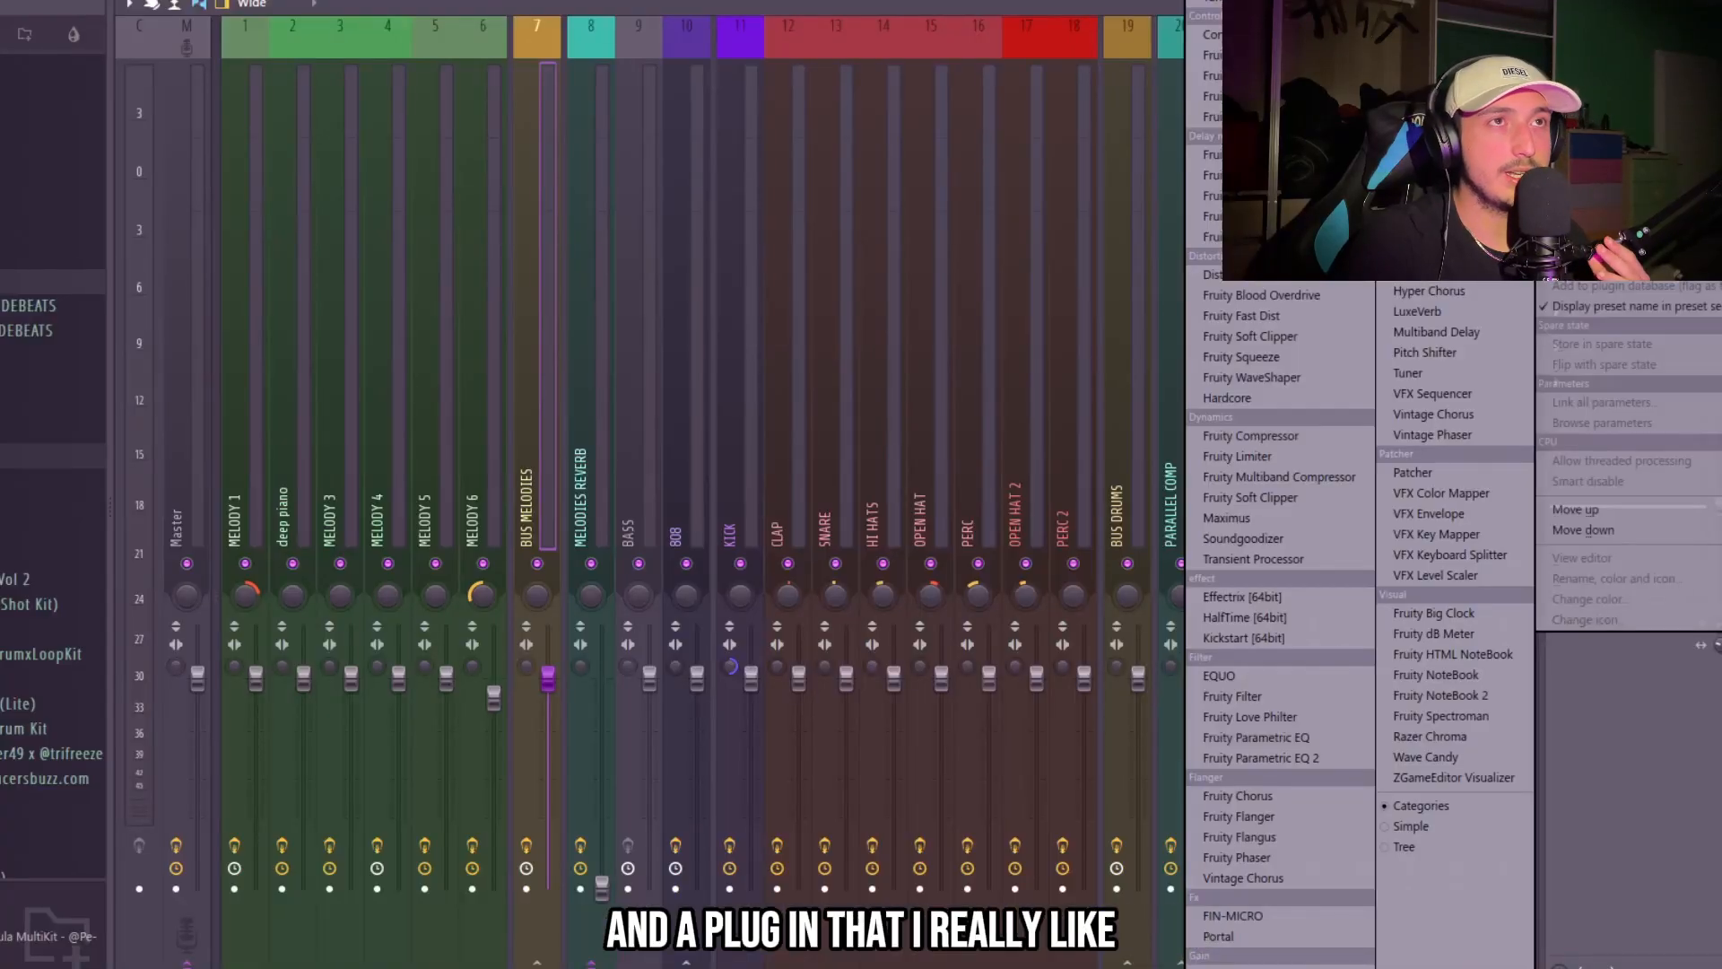
- Add Patcher to BUS MELODIES with the Humanizer preset and adjust its Pitch Variation slightly
{"action": "left_click", "coordinate": [1413, 473]}
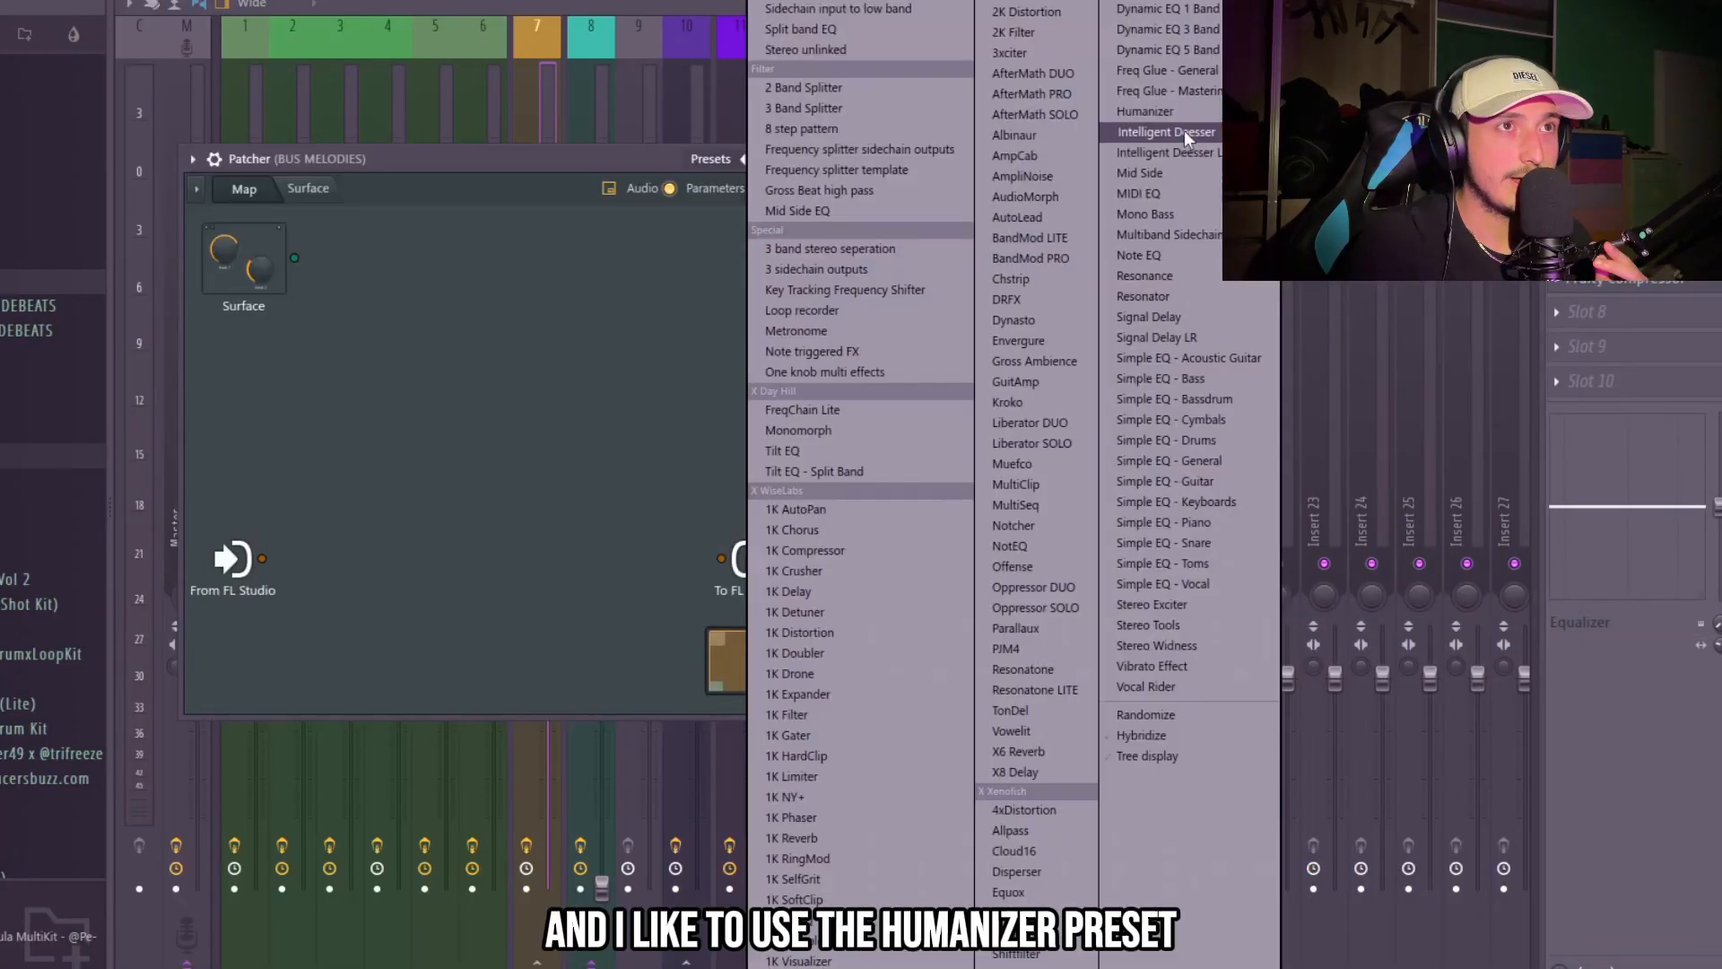
{"action": "left_click", "coordinate": [1177, 114]}
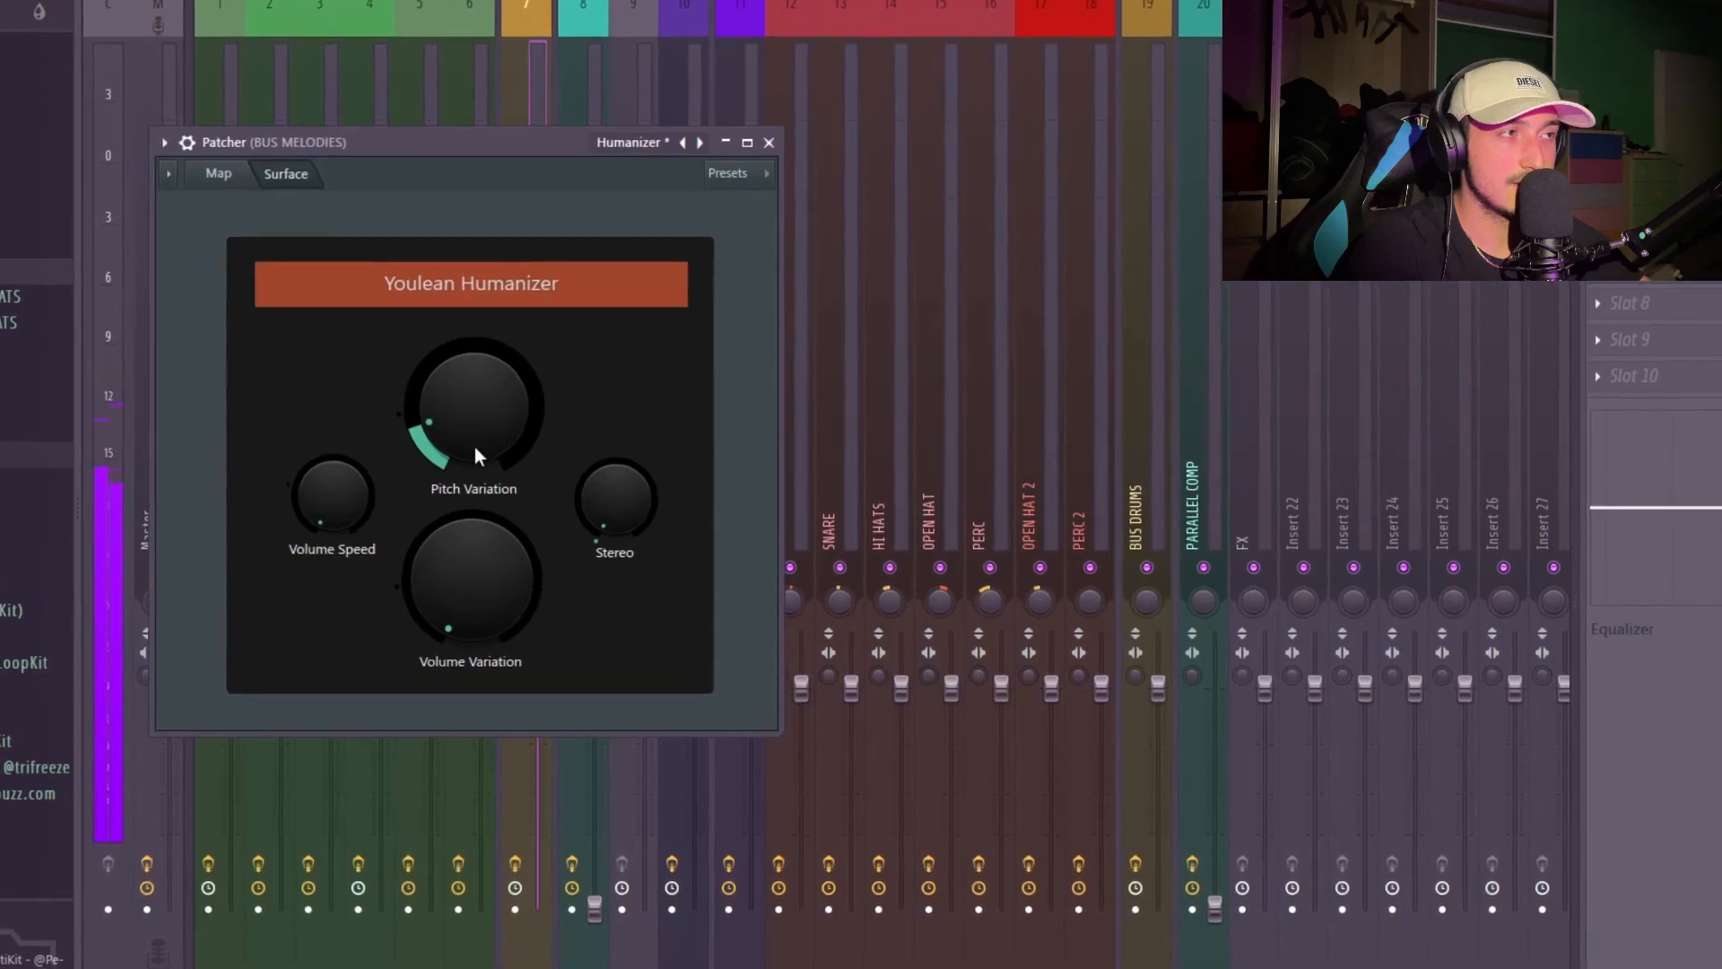
{"action": "mouse_move", "coordinate": [470, 446]}
{"action": "left_mouse_down"}
{"action": "mouse_move", "coordinate": [470, 354]}
{"action": "mouse_move", "coordinate": [470, 437]}
{"action": "left_mouse_up"}
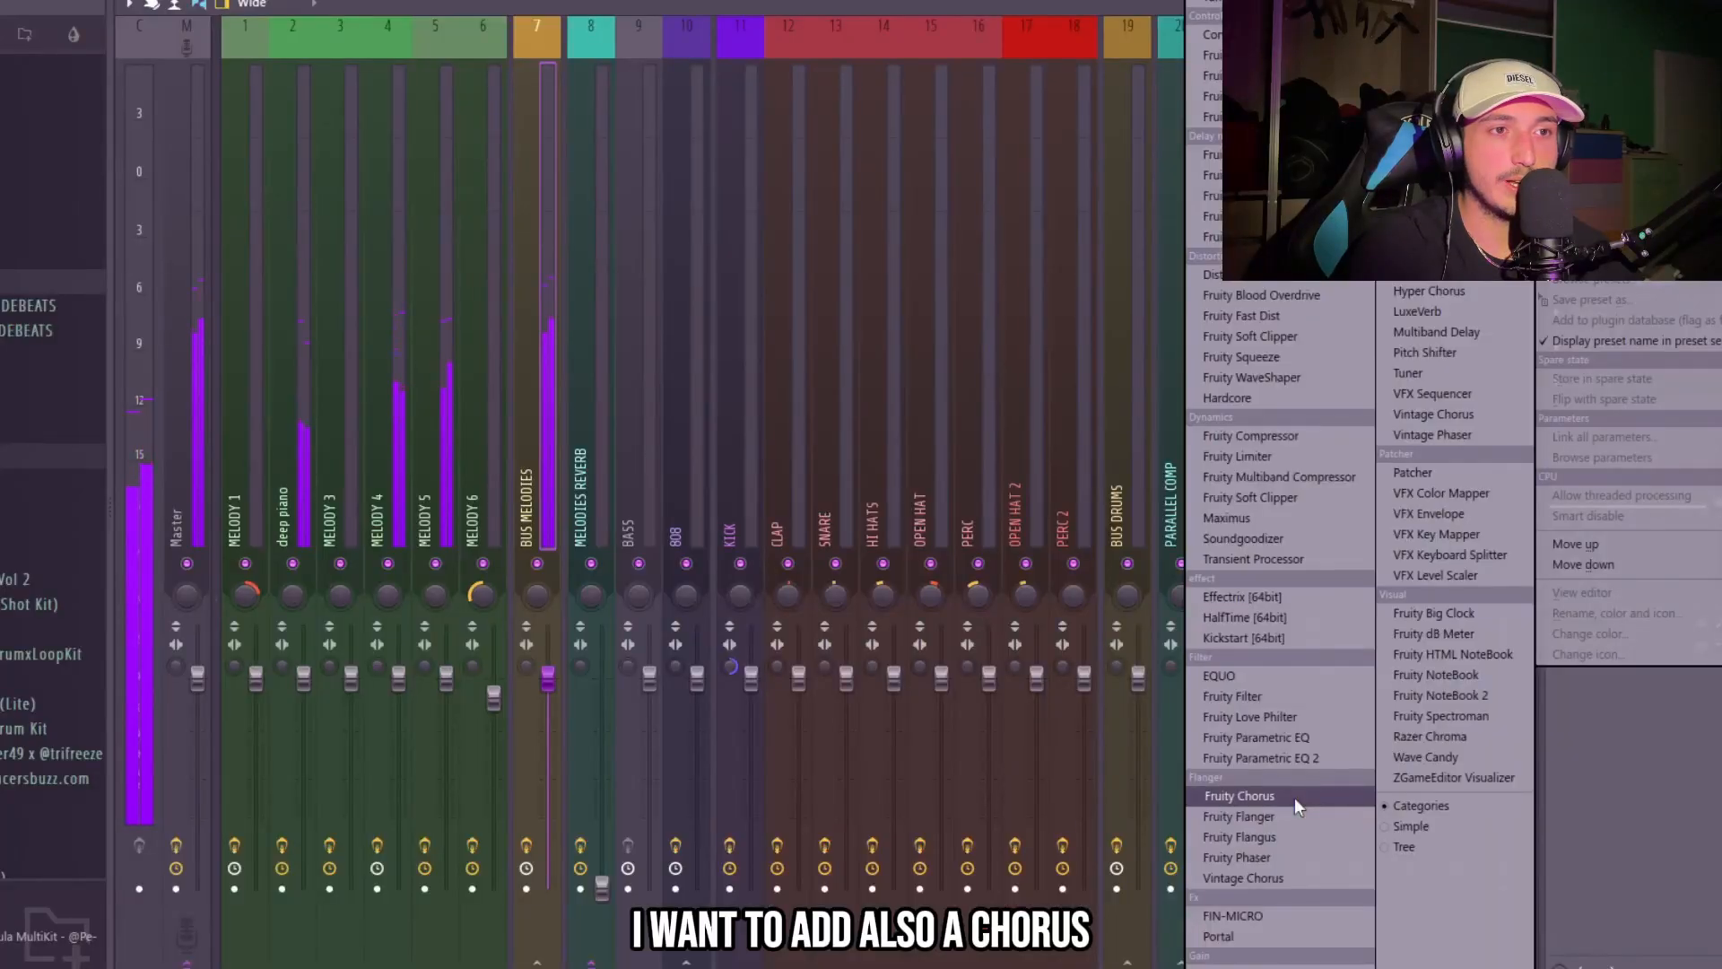
- Add Fruity Chorus to BUS MELODIES and open the options of the Maximus effect slot
{"action": "left_click", "coordinate": [1238, 789]}
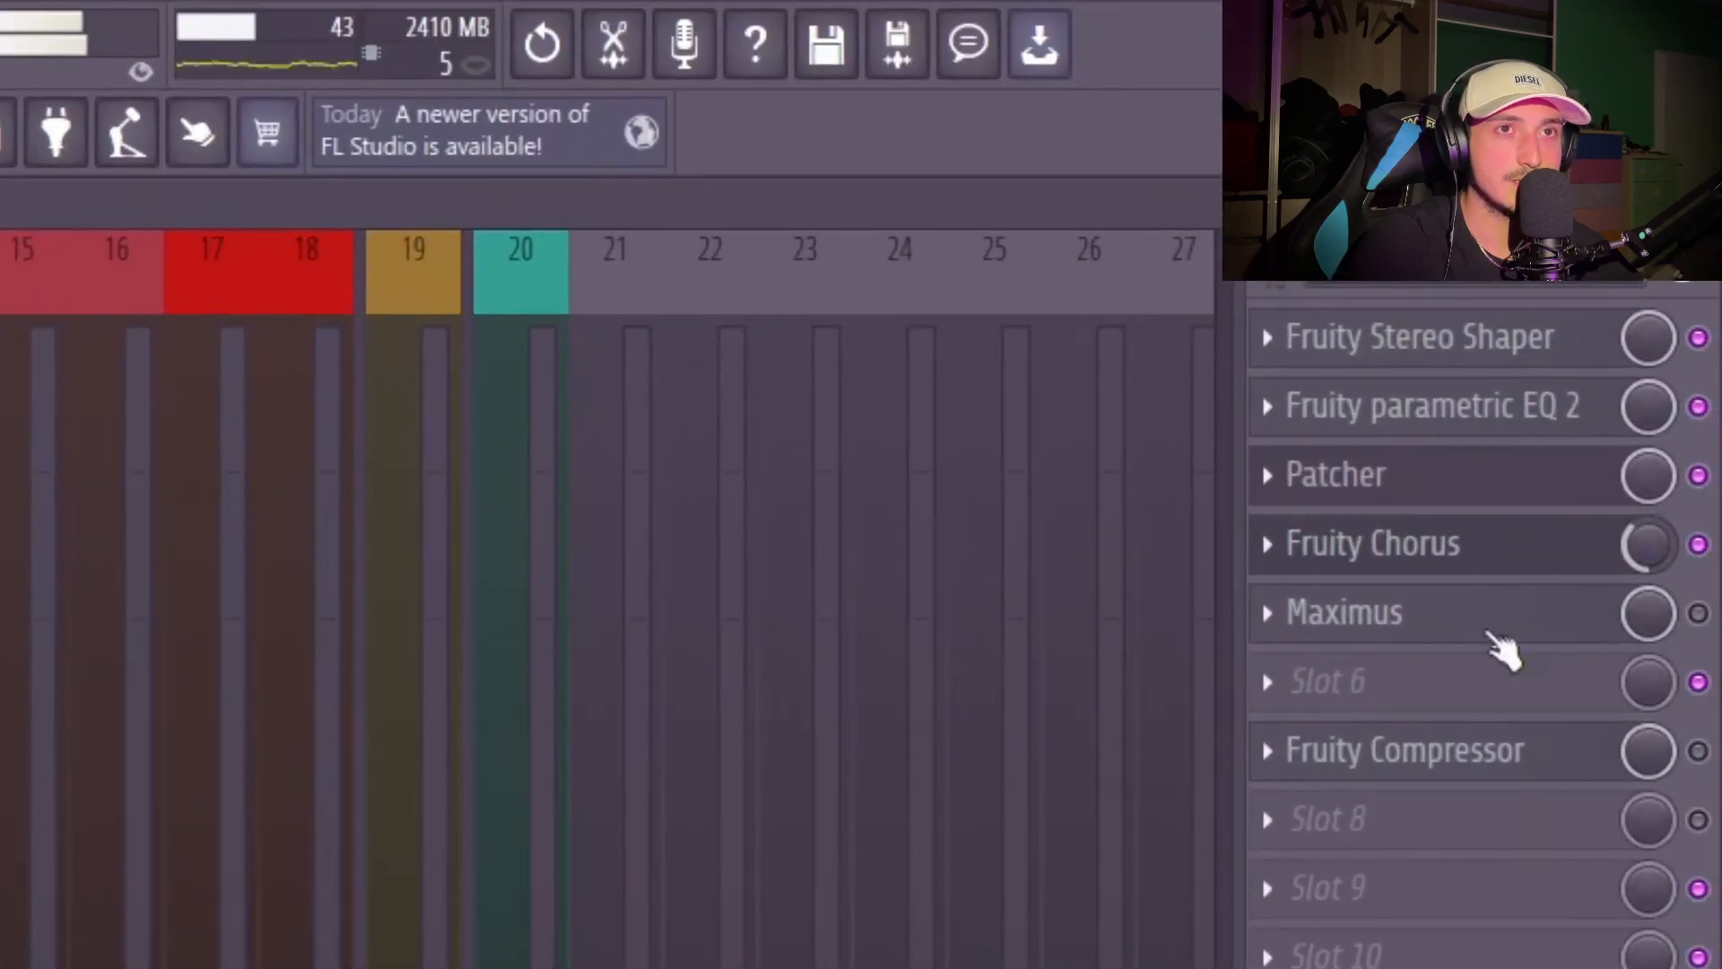
{"action": "left_click", "coordinate": [1268, 613]}
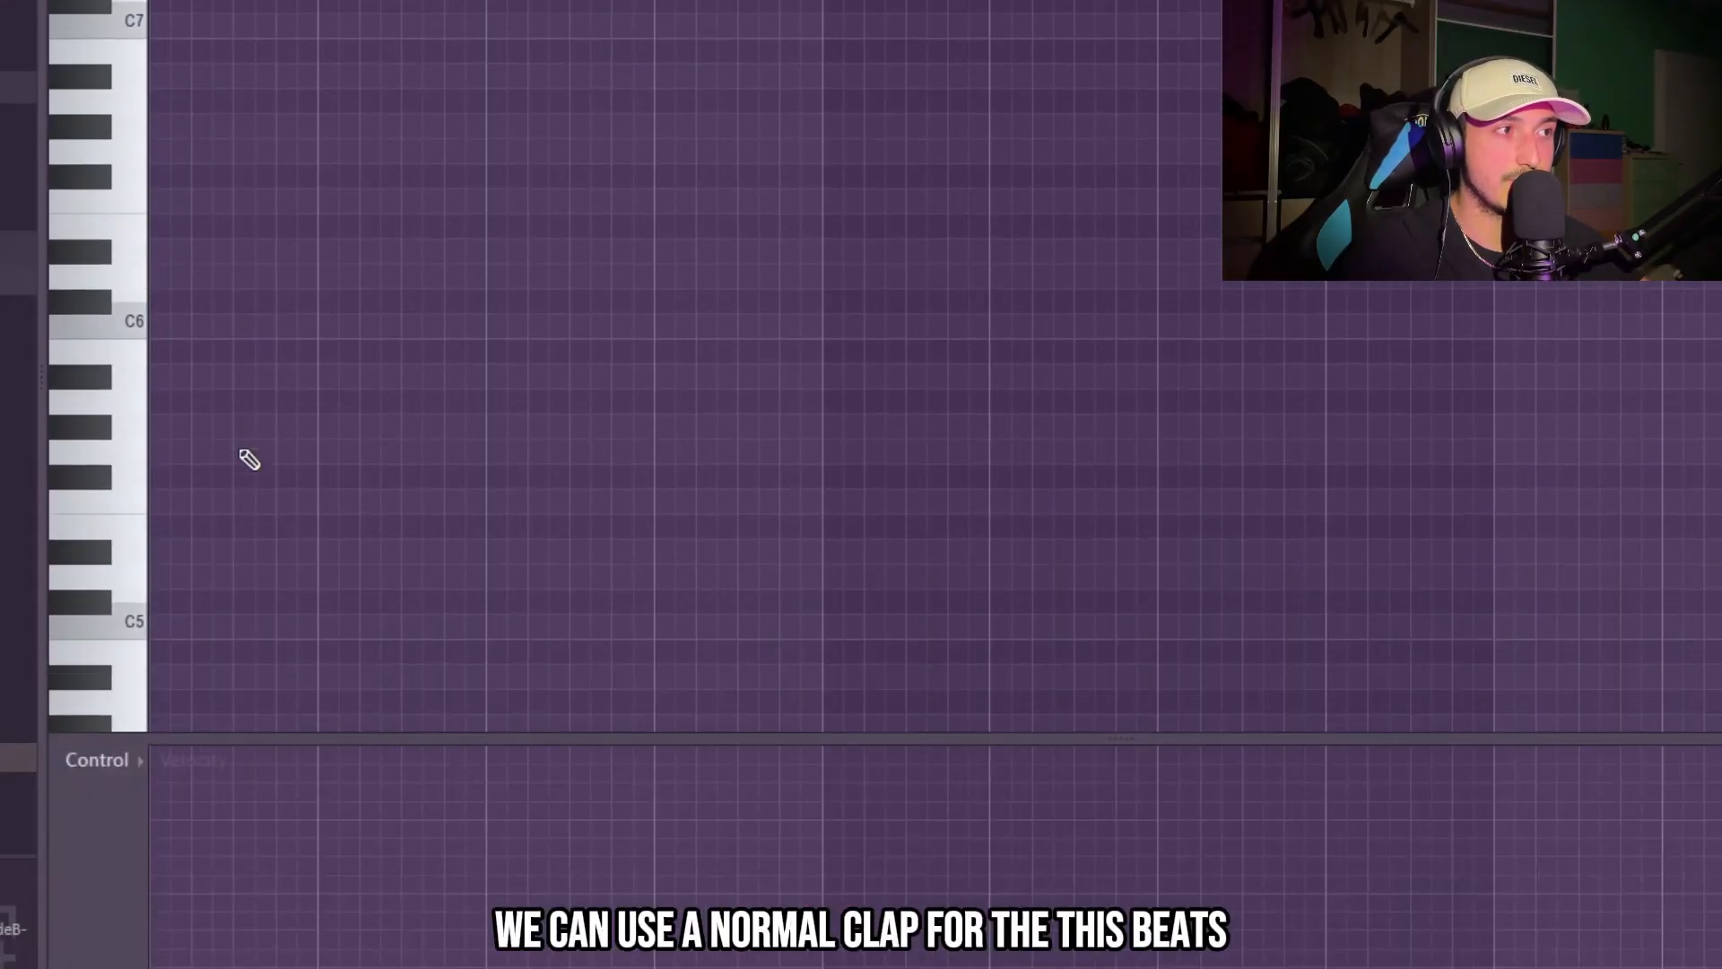
- Place a C5 clap in the first bar and duplicate it seven times so each of the eight bars has one
{"action": "key", "text": "space"}
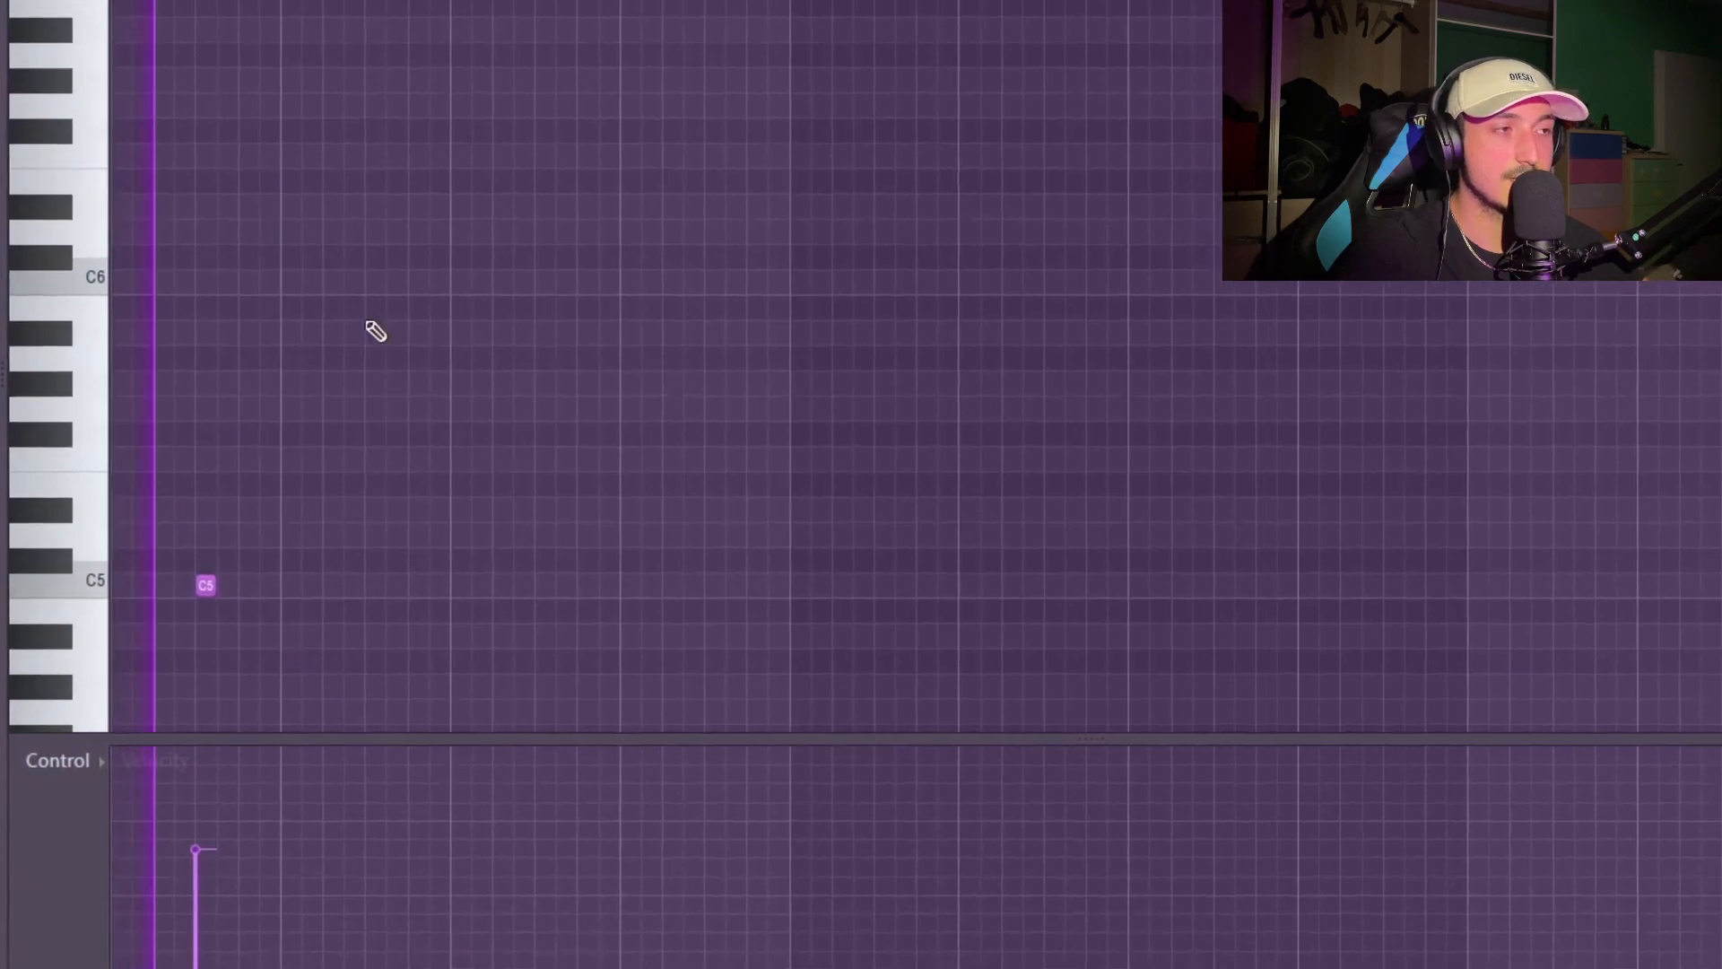
{"action": "key", "text": "ctrl+b"}
{"action": "key", "text": "ctrl+b"}
{"action": "key", "text": "ctrl+b"}
{"action": "key", "text": "ctrl+b"}
{"action": "key", "text": "ctrl+b"}
{"action": "key", "text": "ctrl+b"}
{"action": "key", "text": "ctrl+b"}
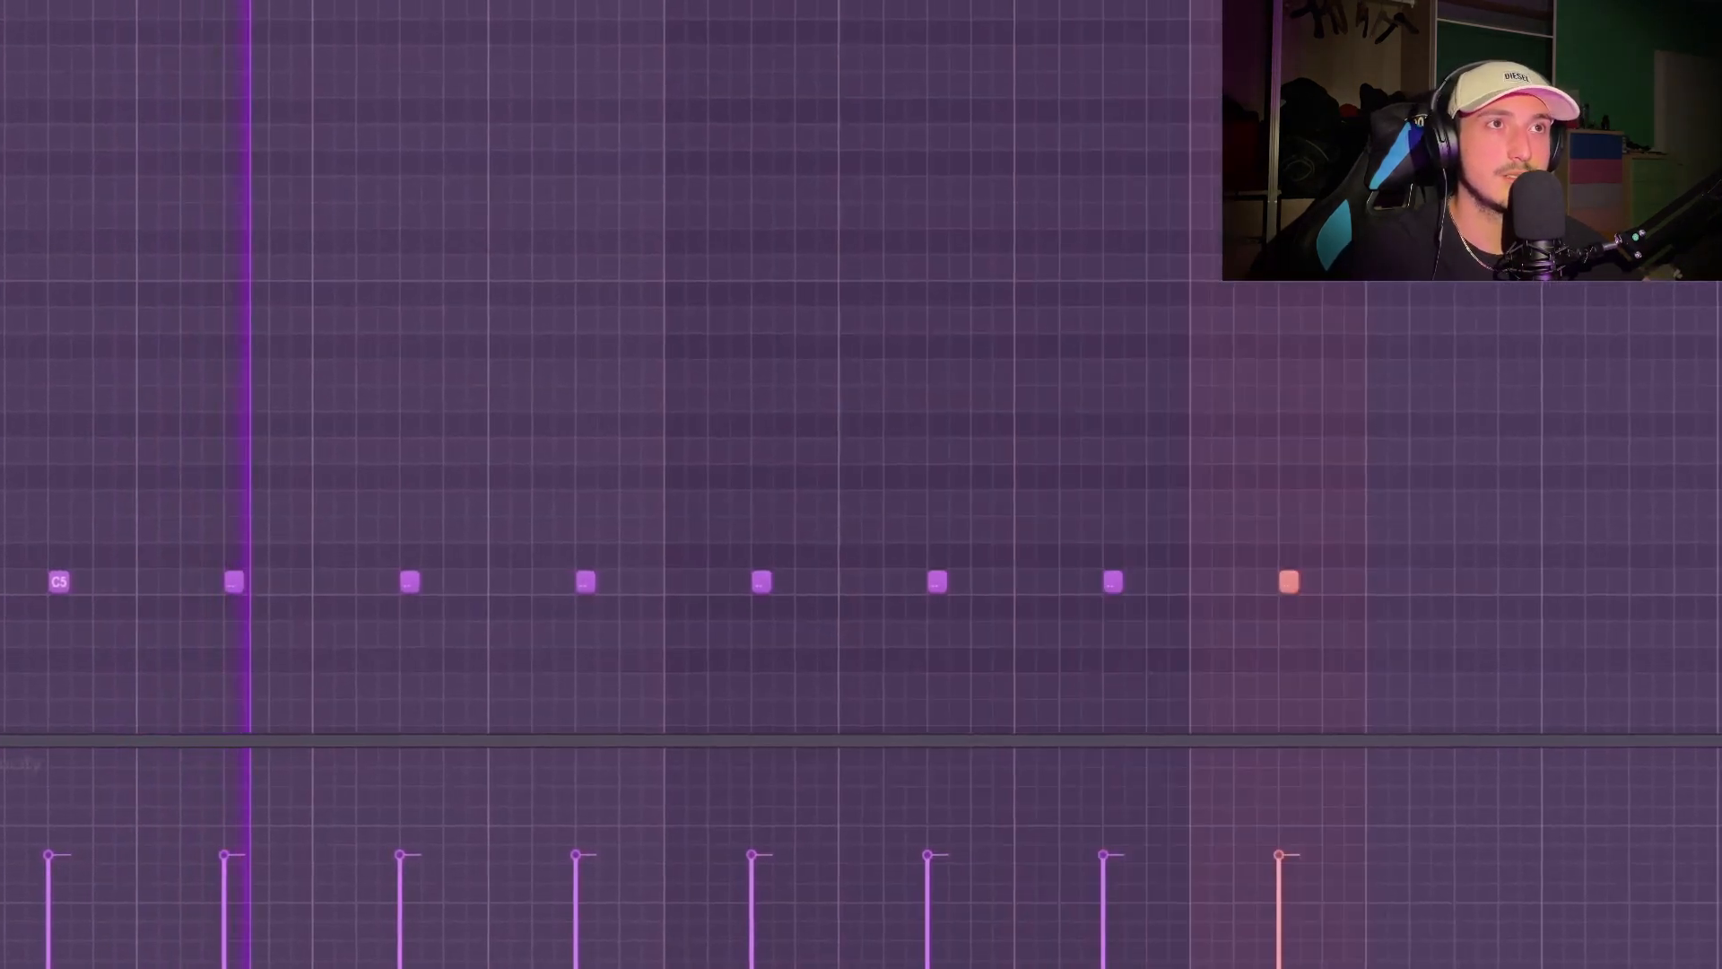
- Add an extra C5 clap ahead of the regular hit in bar 4 and again in bar 8
{"action": "left_click_drag", "start_coordinate": [1480, 696], "coordinate": [54, 529]}
{"action": "scroll", "coordinate": [741, 317], "scroll_direction": "up", "scroll_amount": 3}
{"action": "left_click", "coordinate": [558, 561]}
{"action": "left_click_drag", "start_coordinate": [435, 574], "coordinate": [438, 582]}
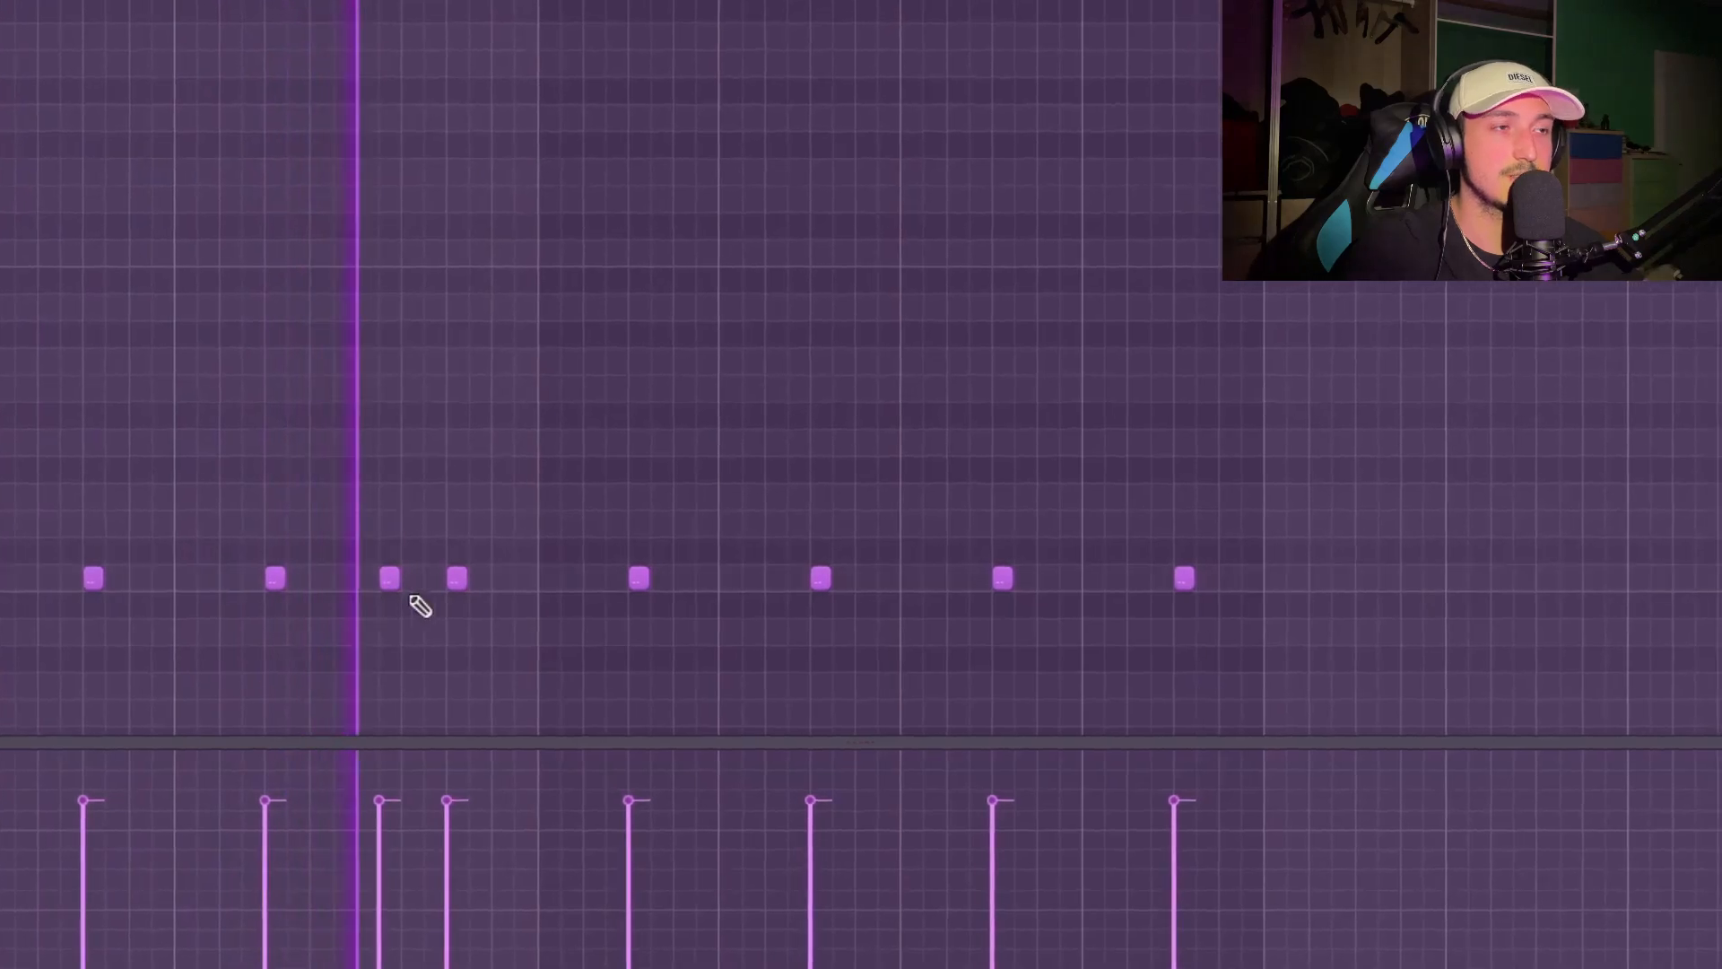
{"action": "left_click", "coordinate": [1149, 576]}
{"action": "left_click_drag", "start_coordinate": [1547, 669], "coordinate": [1048, 552]}
{"action": "left_click_drag", "start_coordinate": [936, 539], "coordinate": [18, 502]}
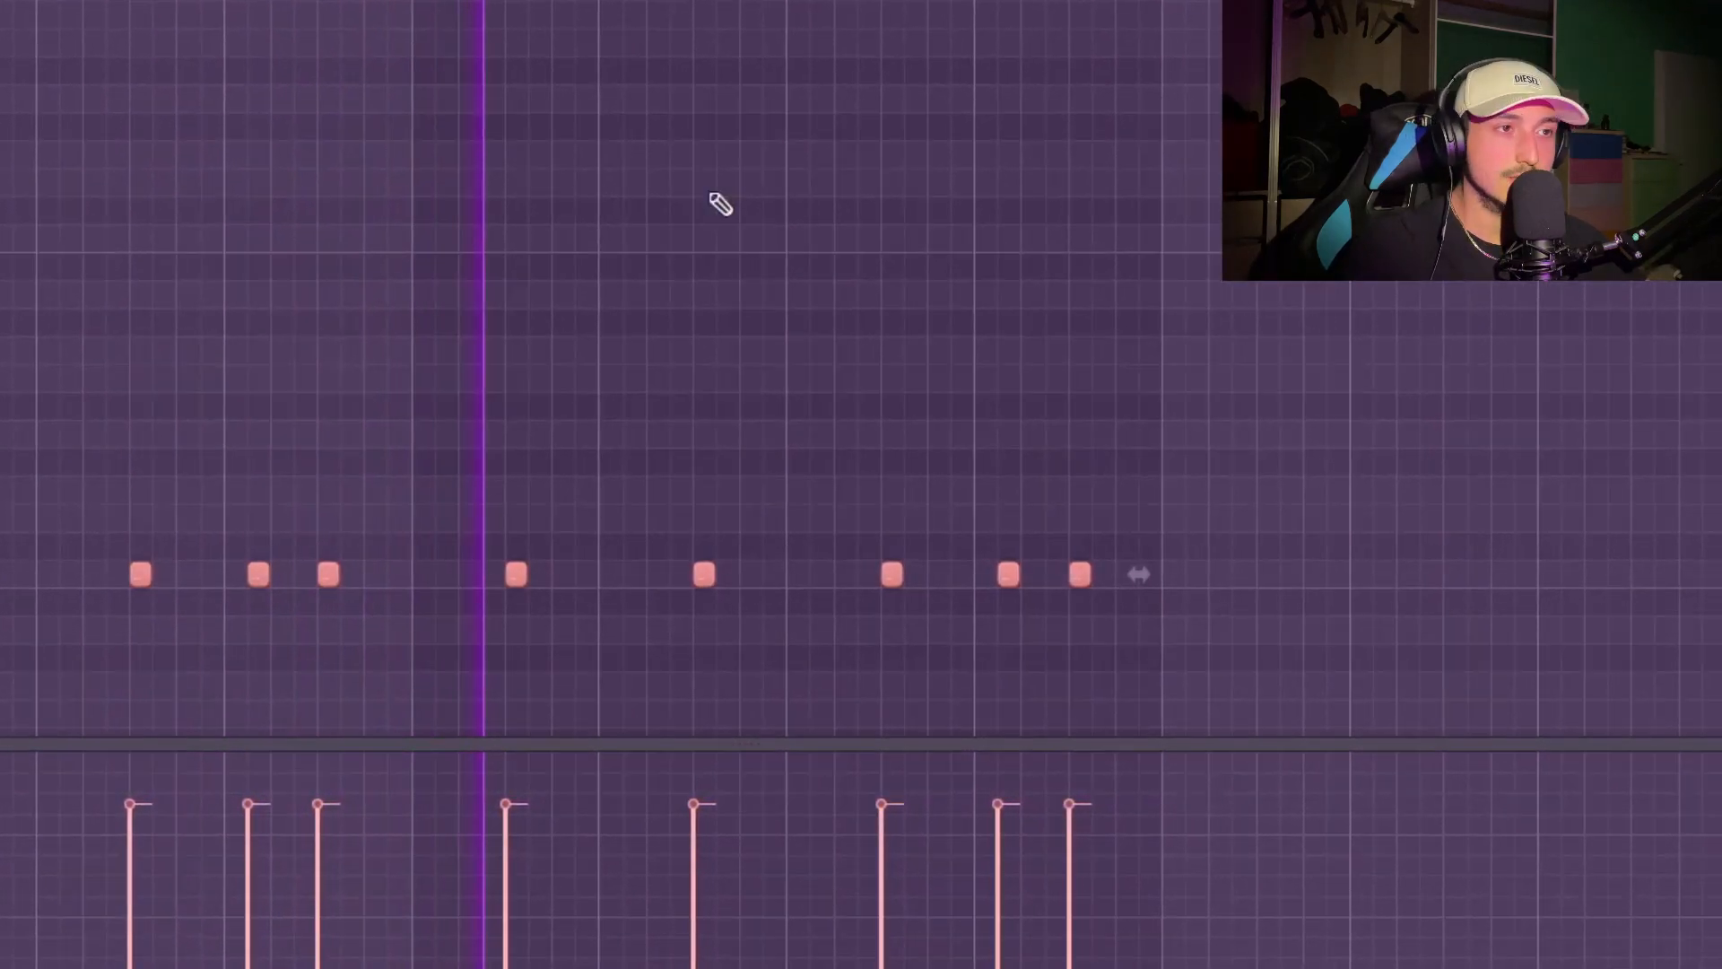
- Add a final C5 clap near the end of bar 8
{"action": "left_click_drag", "start_coordinate": [1437, 613], "coordinate": [2, 256]}
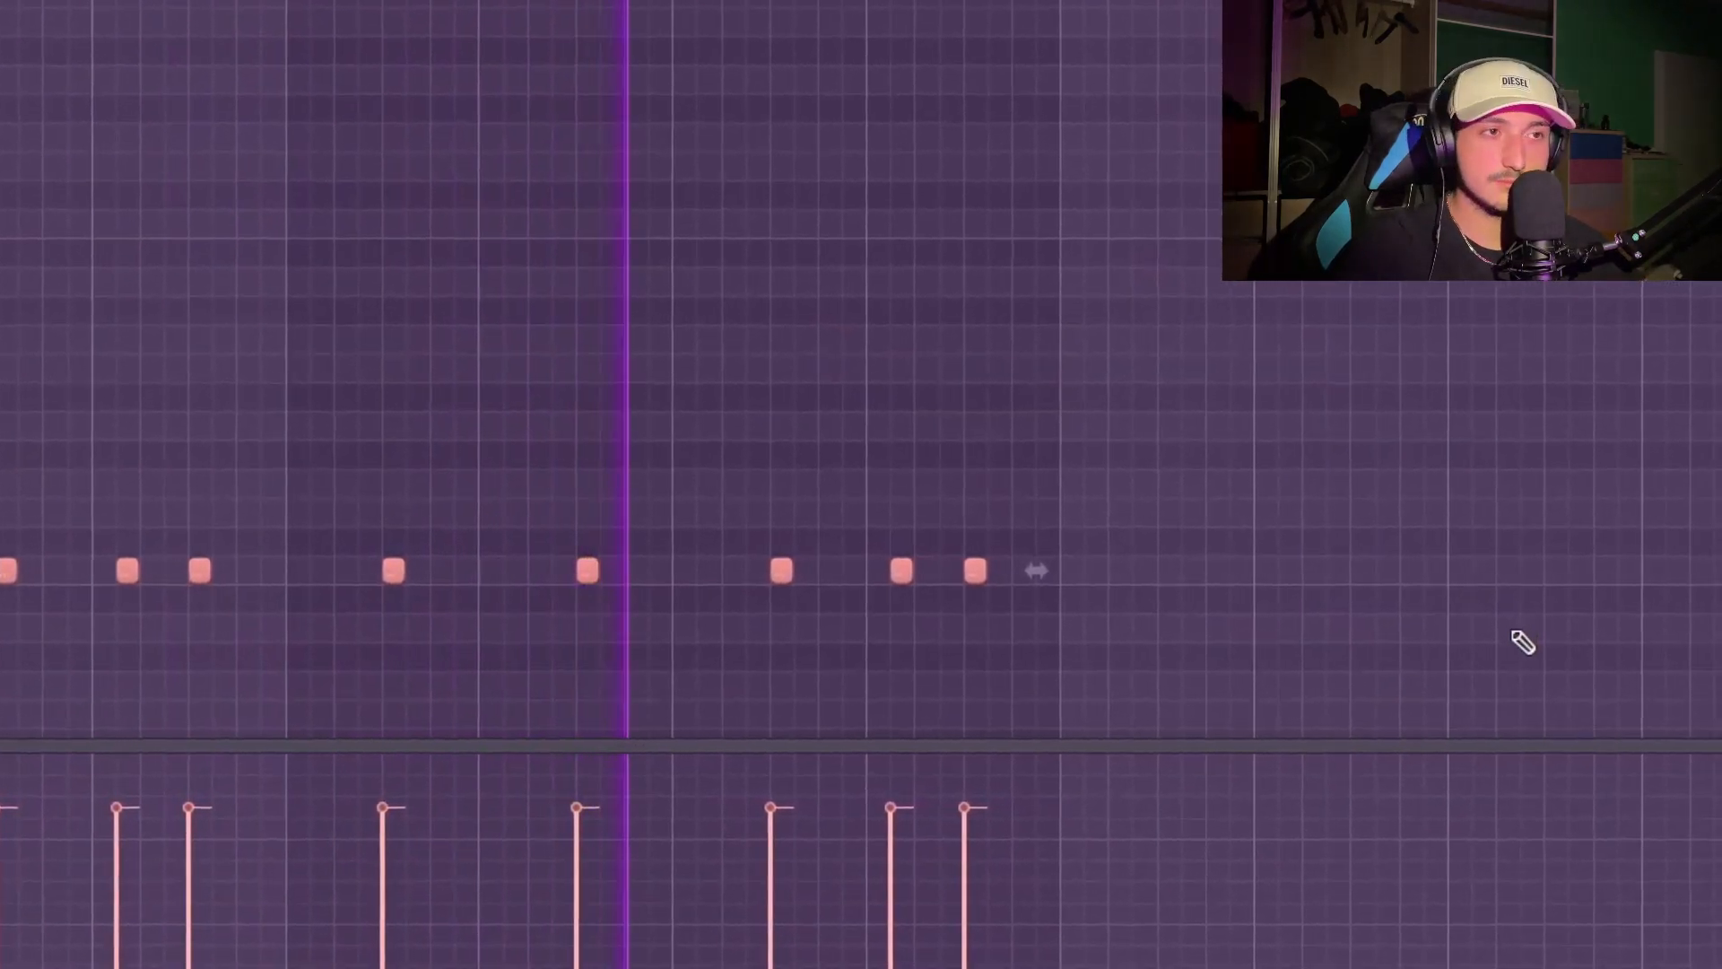
{"action": "scroll", "coordinate": [1052, 574], "scroll_direction": "up", "scroll_amount": 2}
{"action": "left_click", "coordinate": [1043, 572]}
{"action": "scroll", "coordinate": [911, 592], "scroll_direction": "down", "scroll_amount": 3}
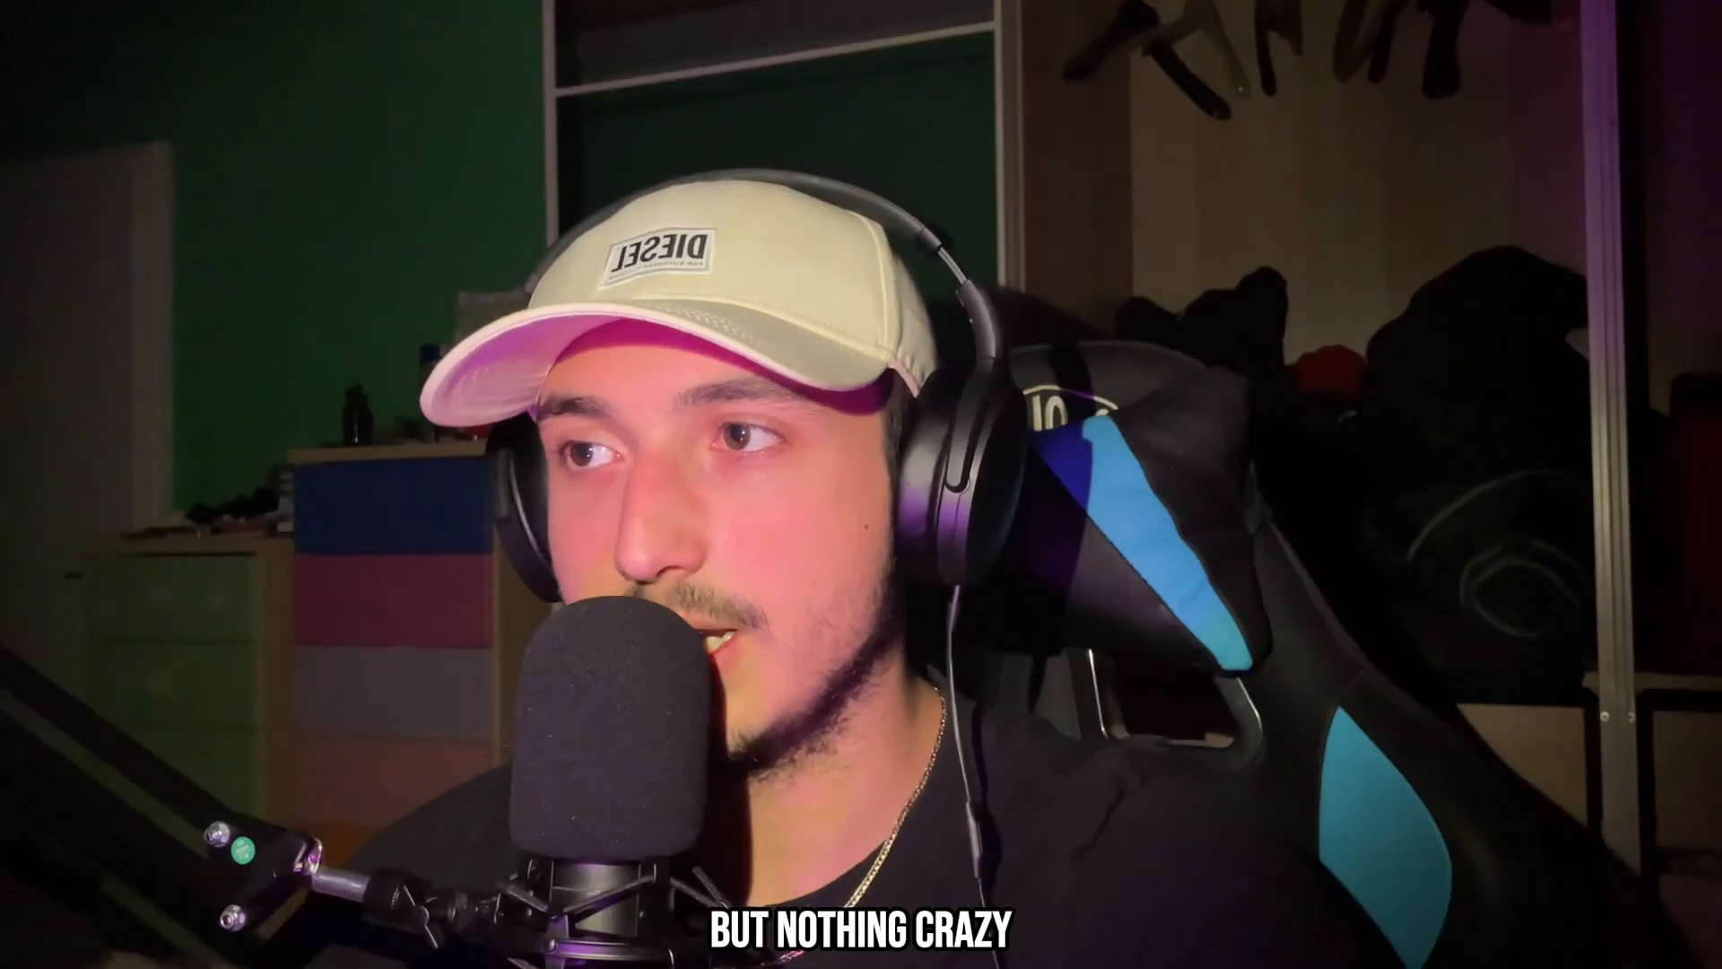
- Fill the Subtle hi-hat channel every 2 steps and open it in the piano roll
{"action": "right_click", "coordinate": [417, 261]}
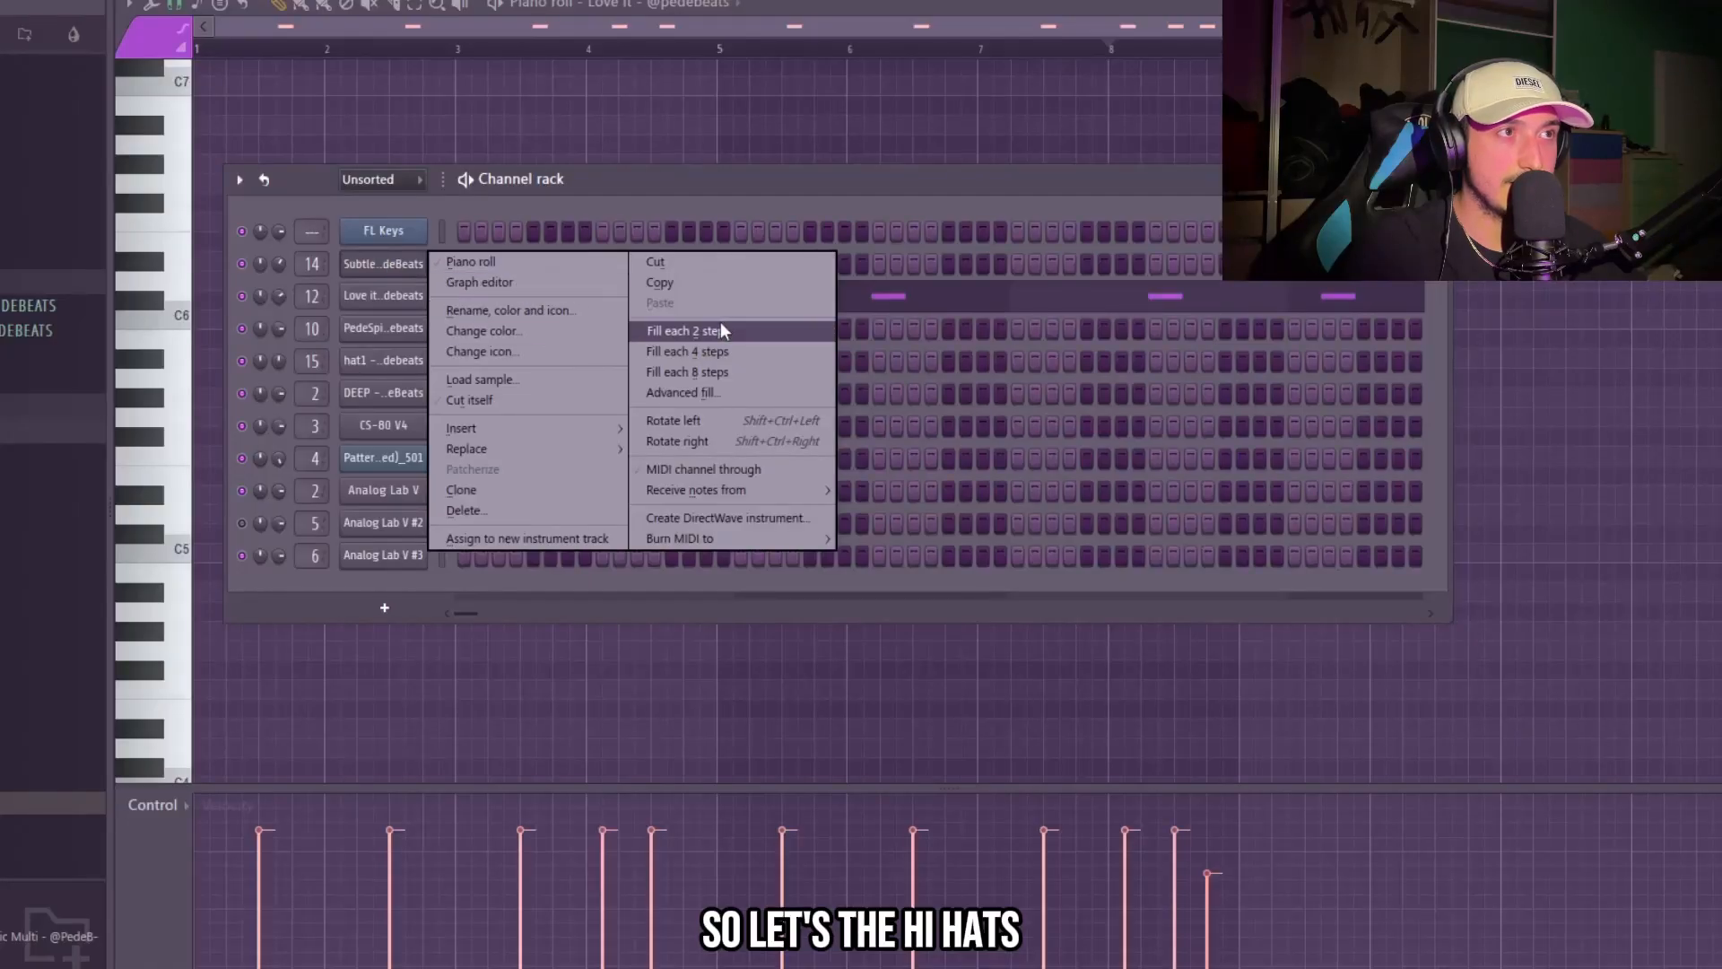
{"action": "left_click", "coordinate": [719, 330]}
{"action": "right_click", "coordinate": [424, 264]}
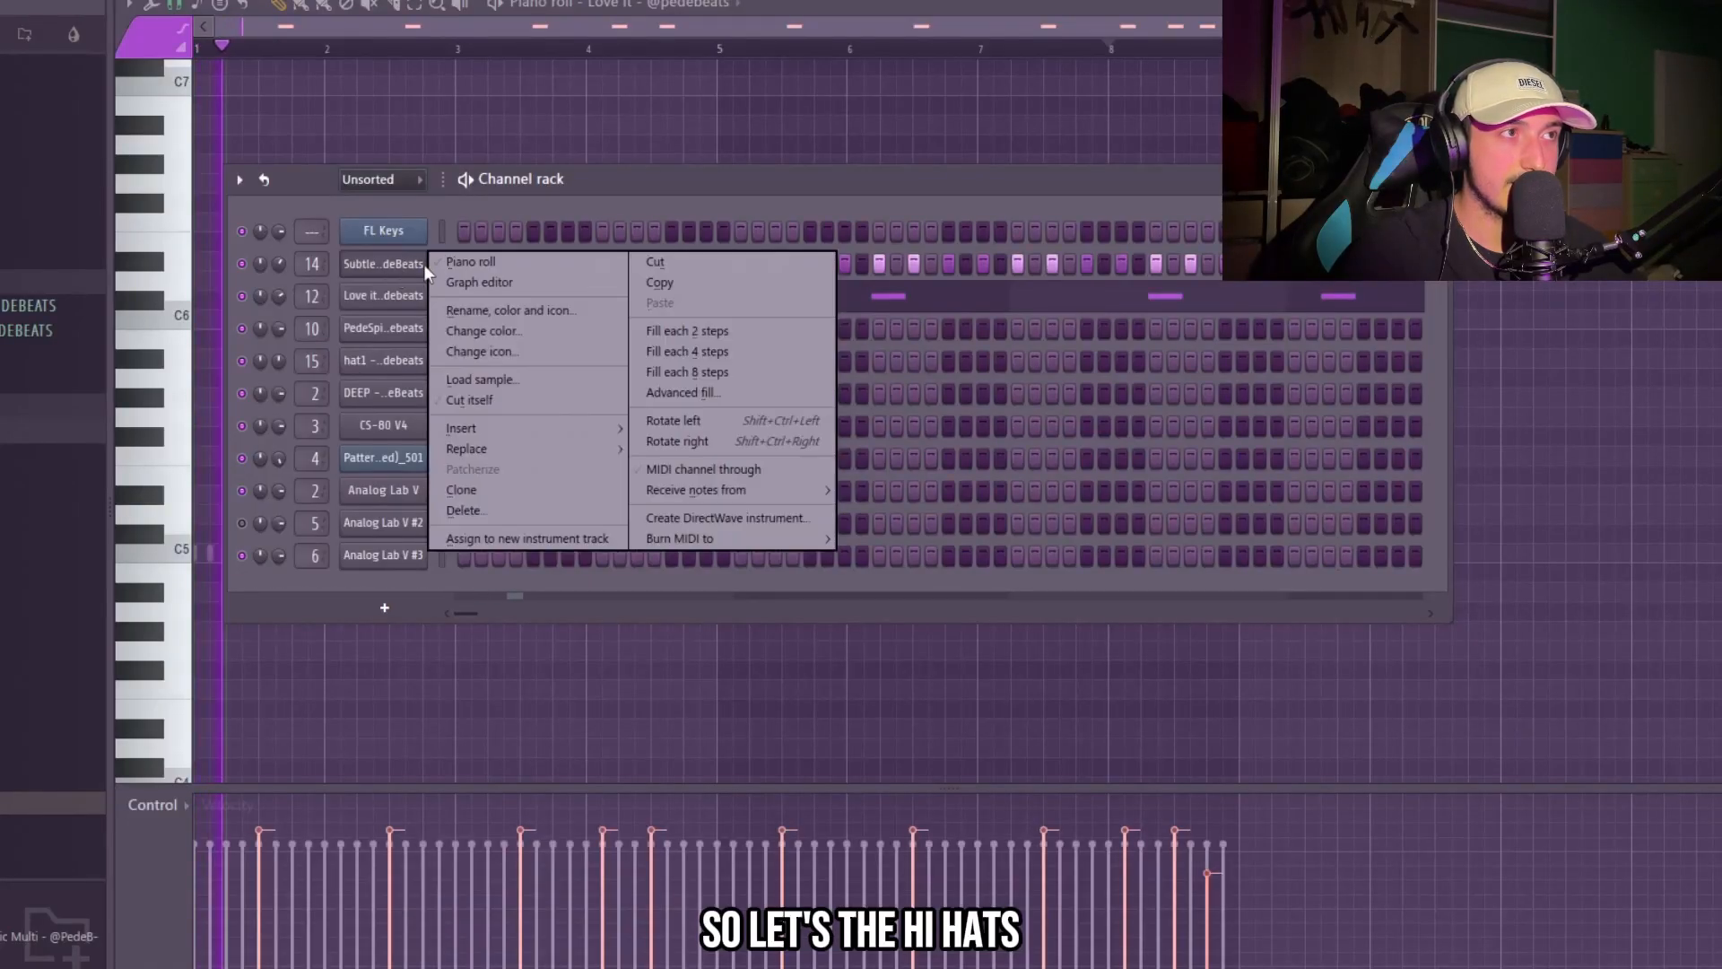
{"action": "left_click", "coordinate": [471, 261]}
{"action": "scroll", "coordinate": [377, 500], "scroll_direction": "up", "scroll_amount": 3}
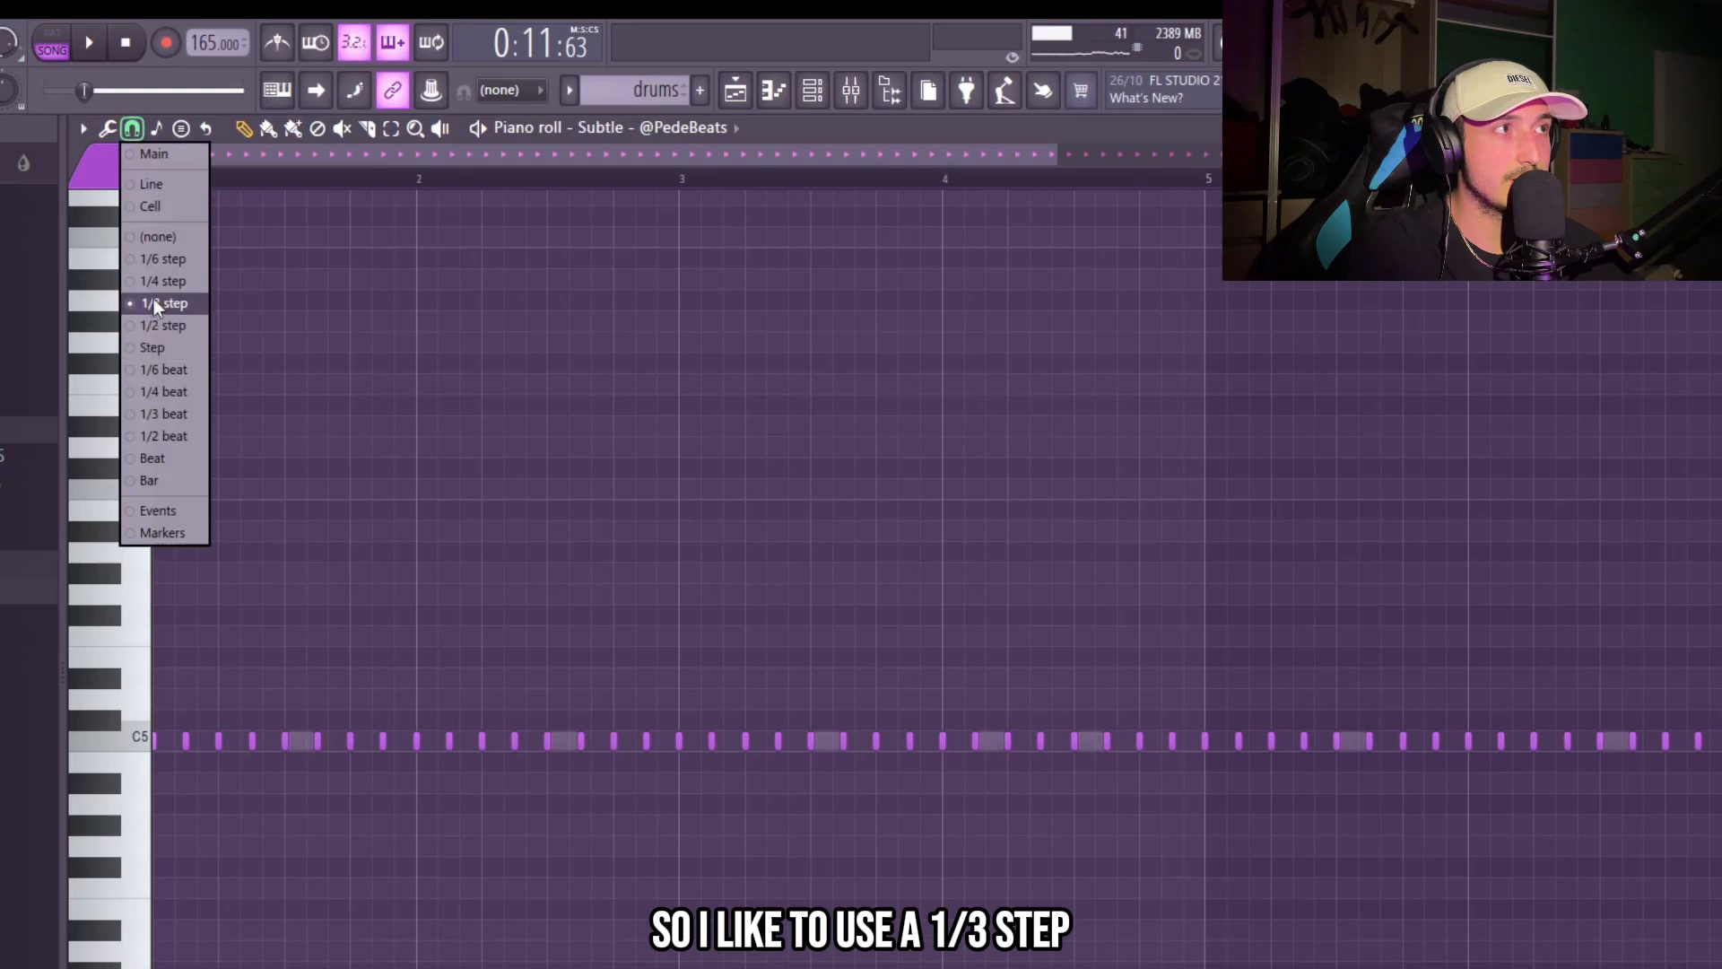
- Set the piano roll snap to 1/3 step and paint extra C5 hi-hats in the first bar
{"action": "left_click", "coordinate": [154, 304]}
{"action": "left_click", "coordinate": [292, 129]}
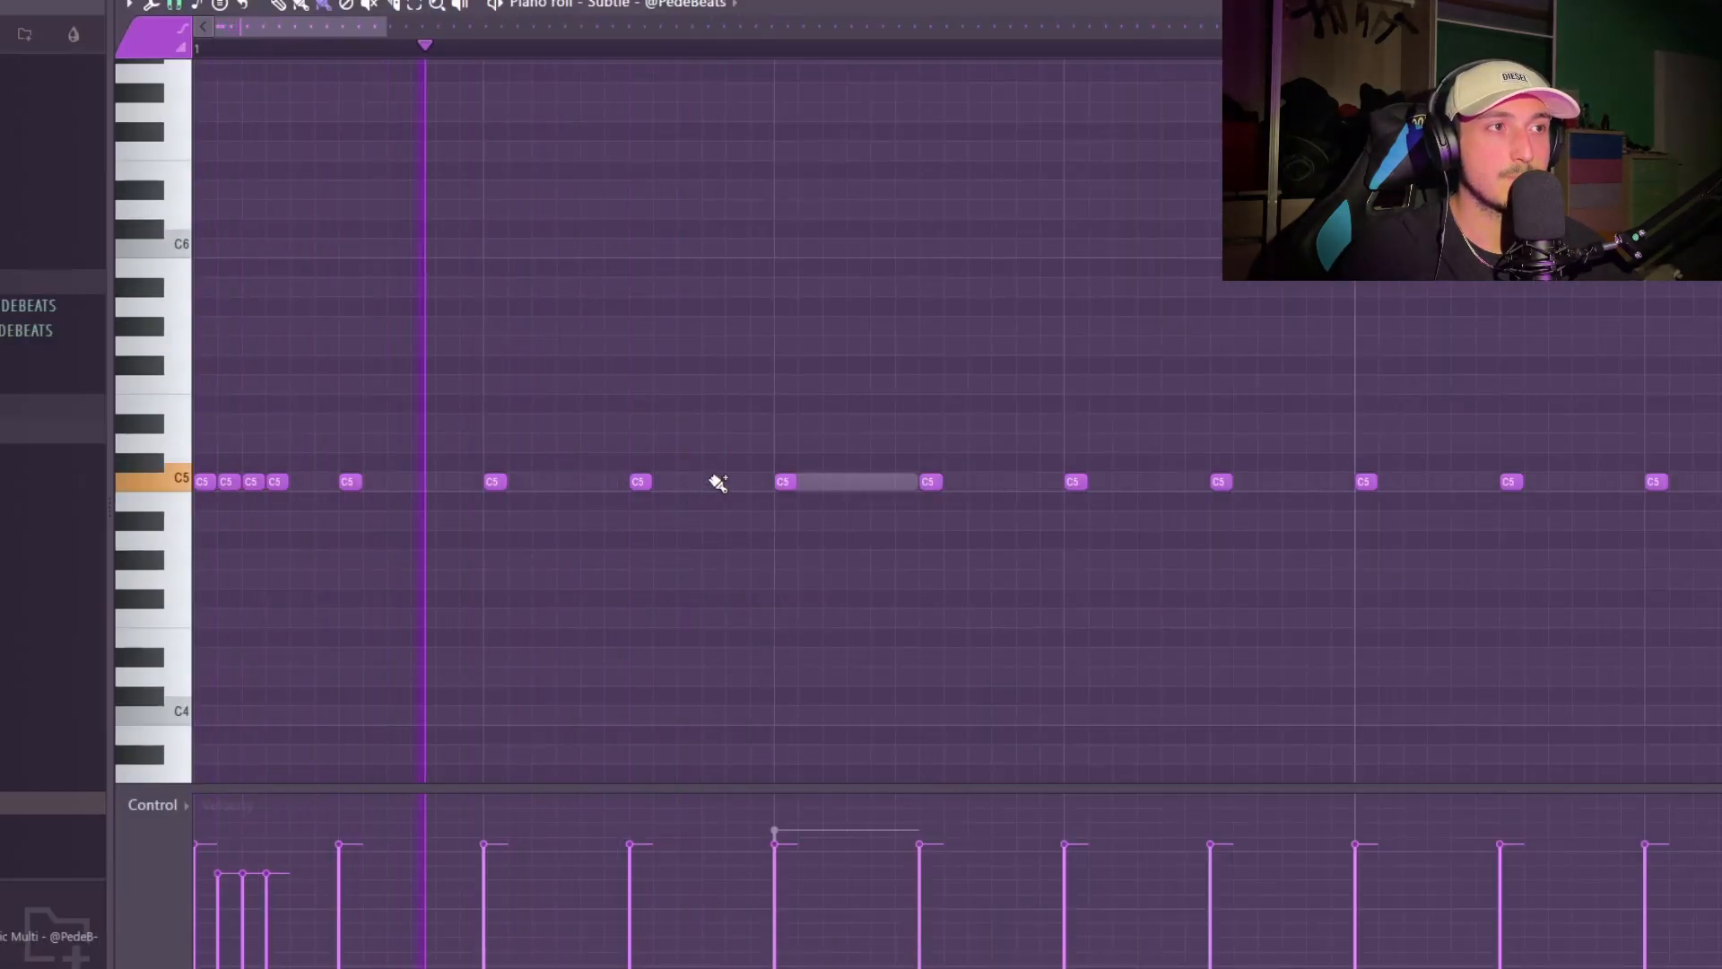
{"action": "left_click", "coordinate": [718, 483]}
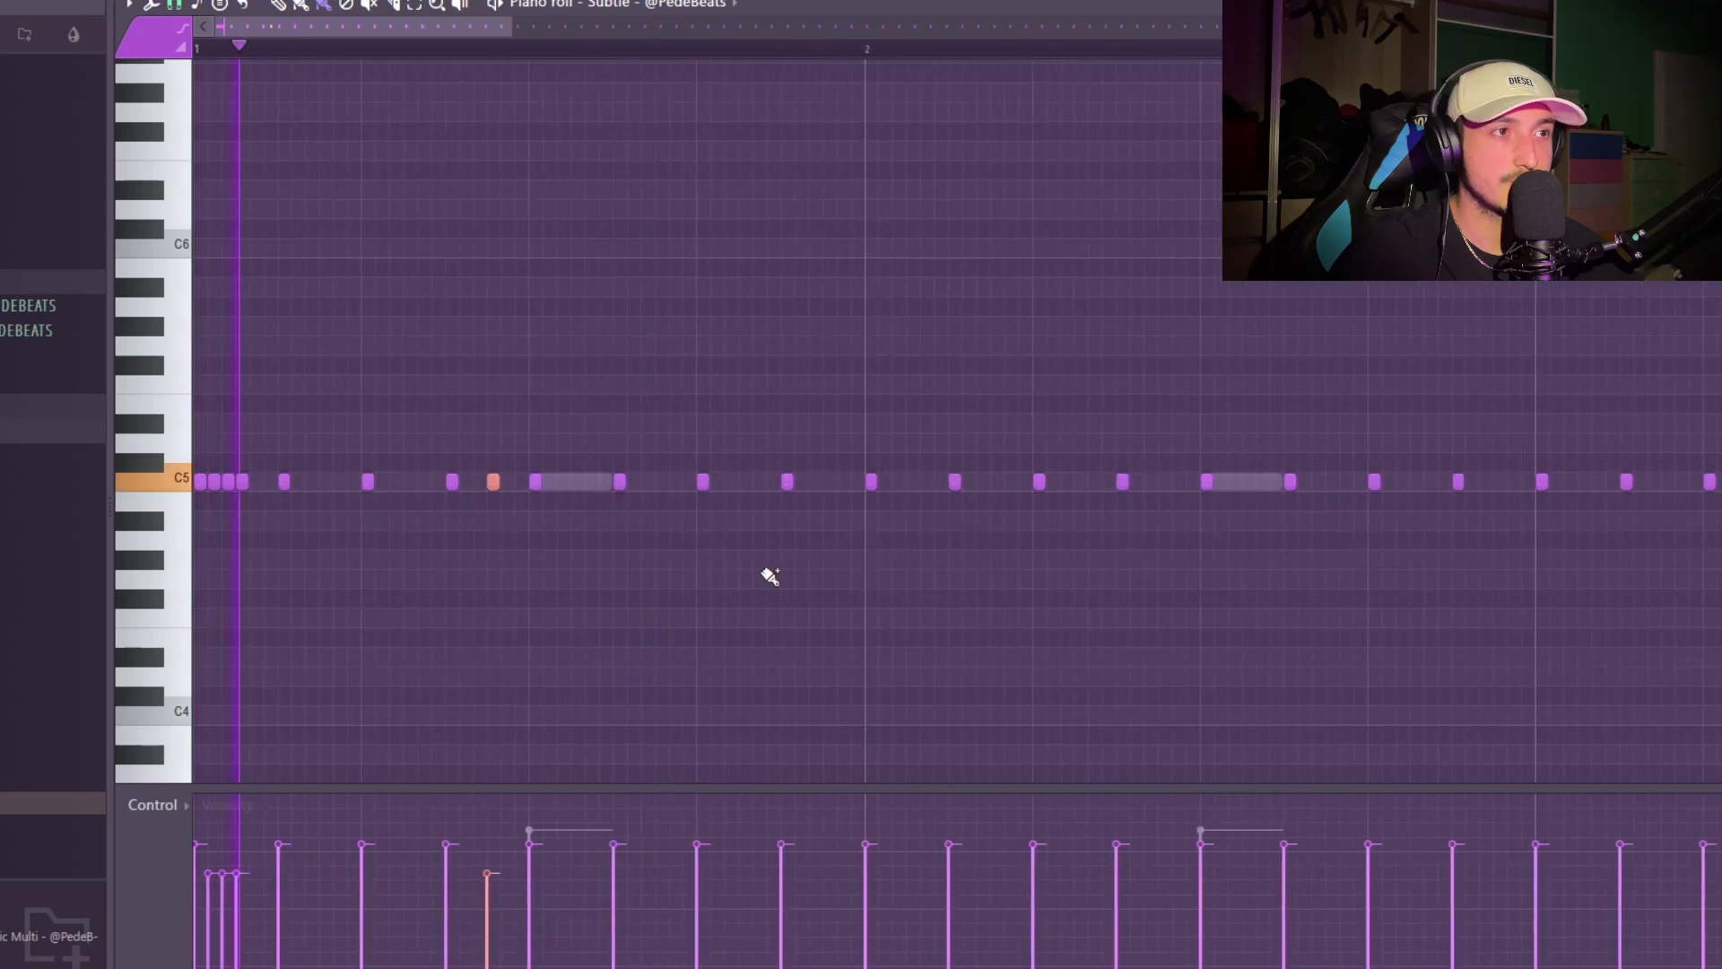
- Paint a descending A4, G#4, G4, F#4 hi-hat roll late in bar 1, followed by two separate F#4 hits
{"action": "left_click", "coordinate": [695, 539]}
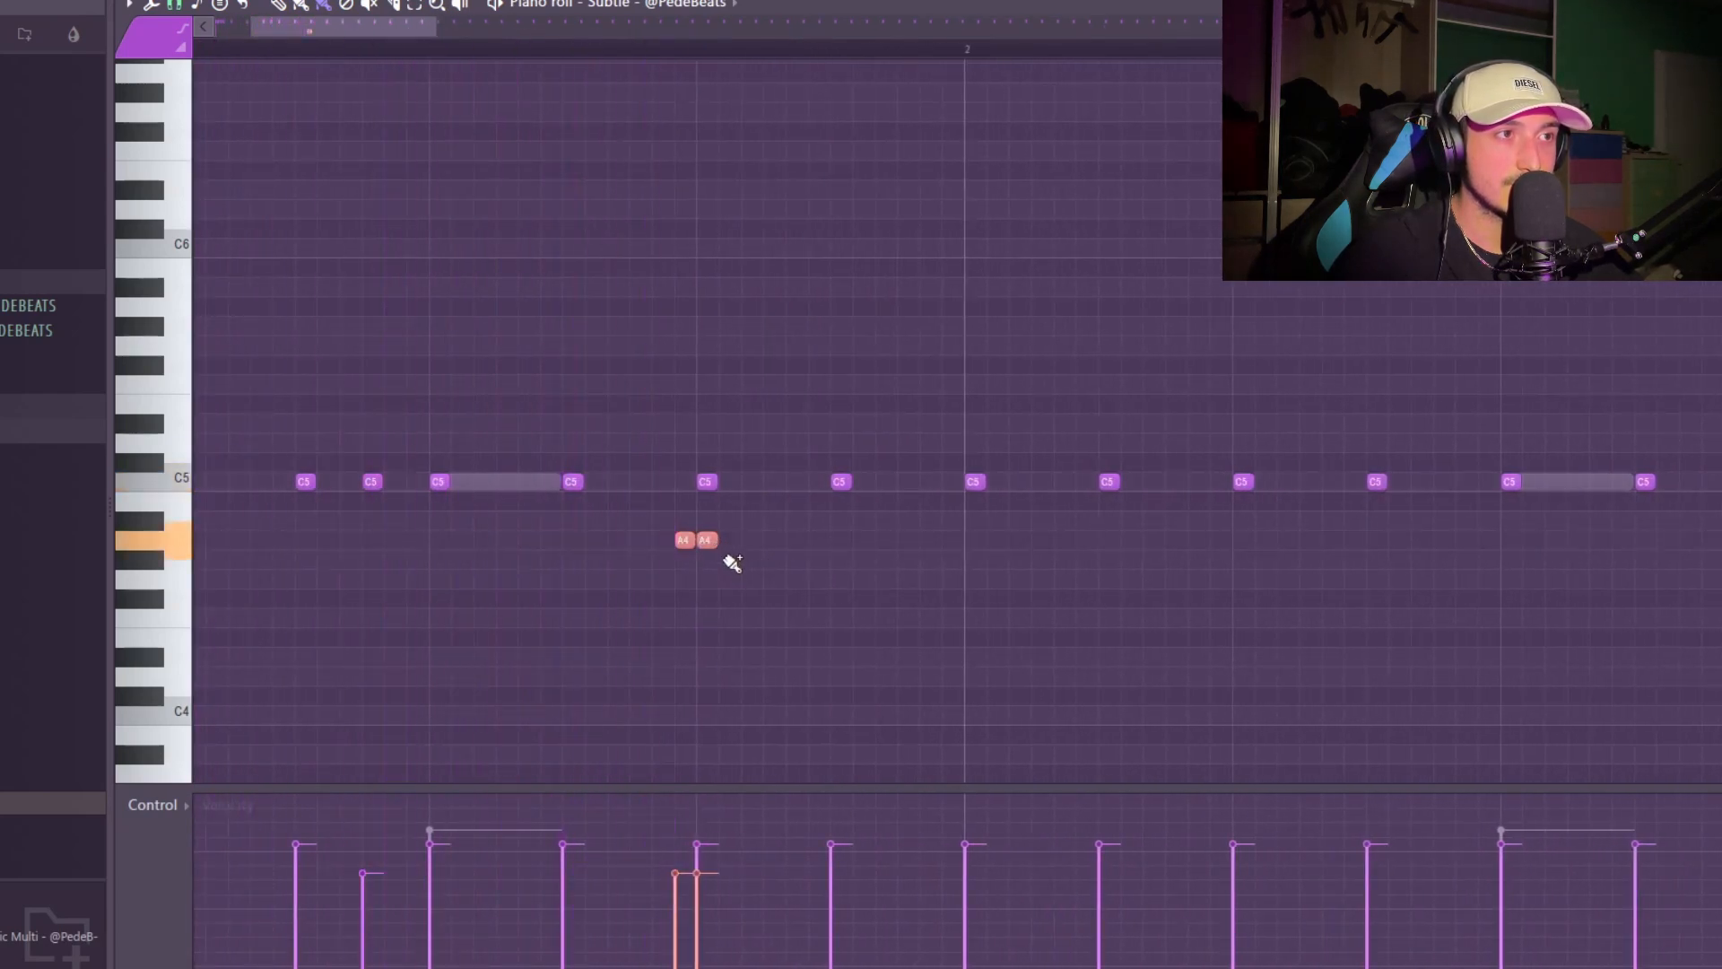
{"action": "mouse_move", "coordinate": [732, 563]}
{"action": "left_mouse_down"}
{"action": "mouse_move", "coordinate": [799, 626]}
{"action": "mouse_move", "coordinate": [1067, 604]}
{"action": "left_mouse_up"}
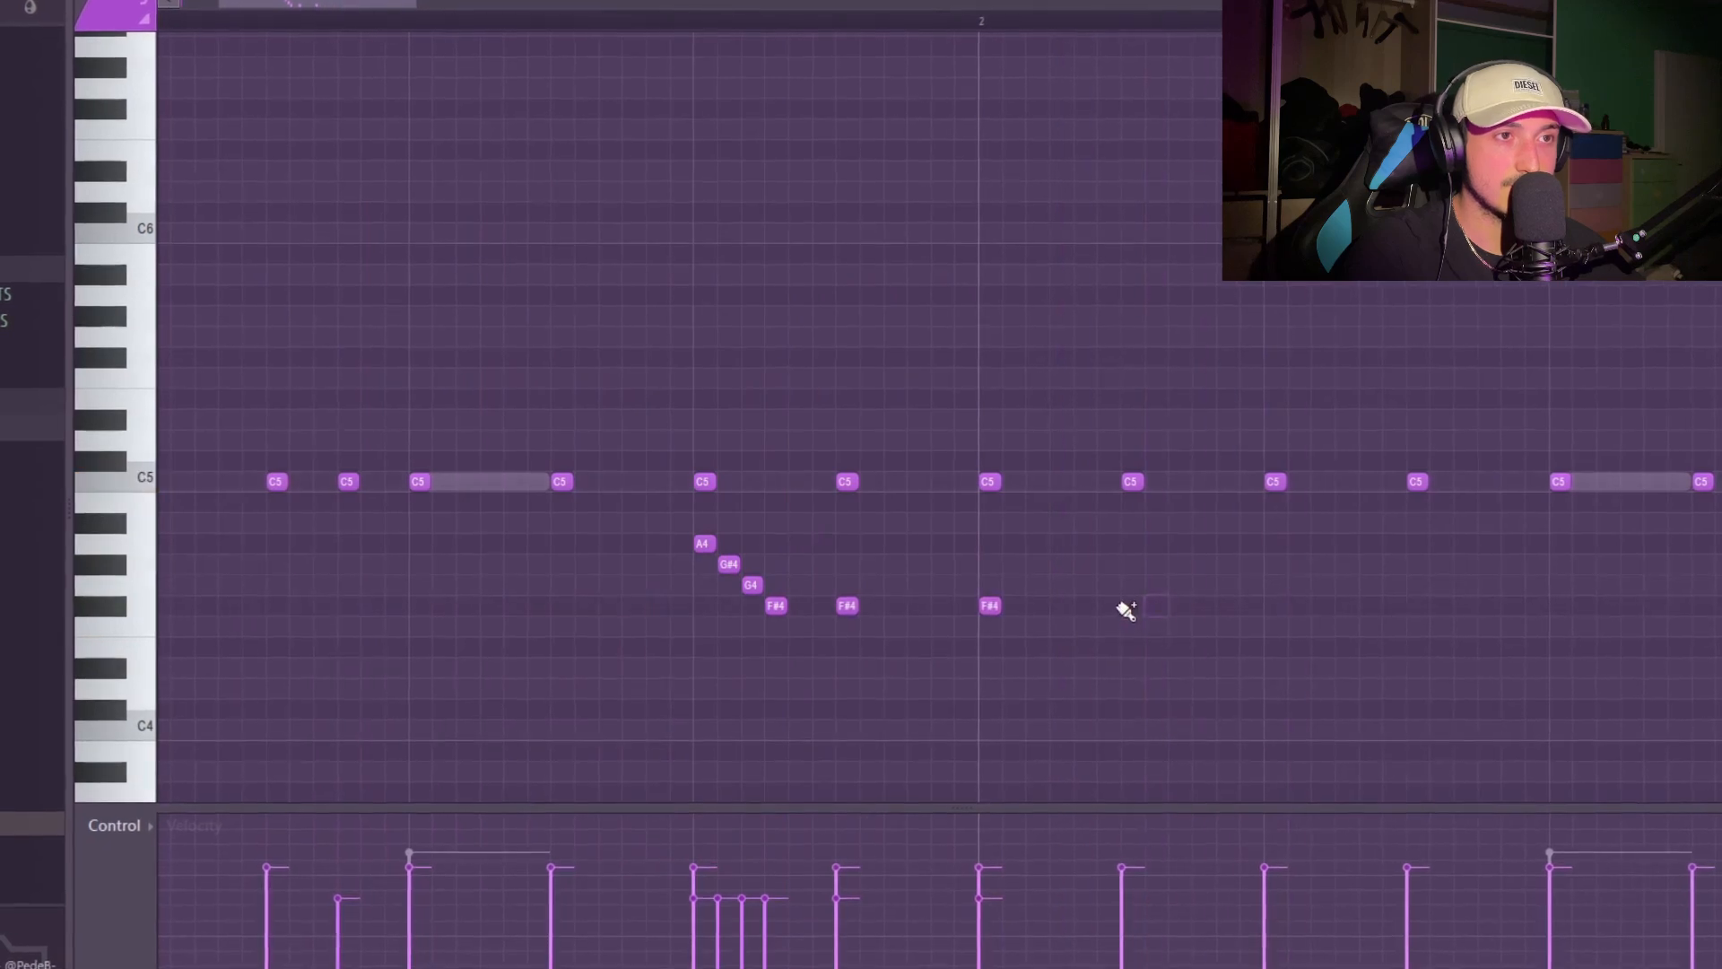
{"action": "left_click", "coordinate": [1129, 608]}
{"action": "right_click", "coordinate": [991, 607]}
{"action": "key", "text": "space"}
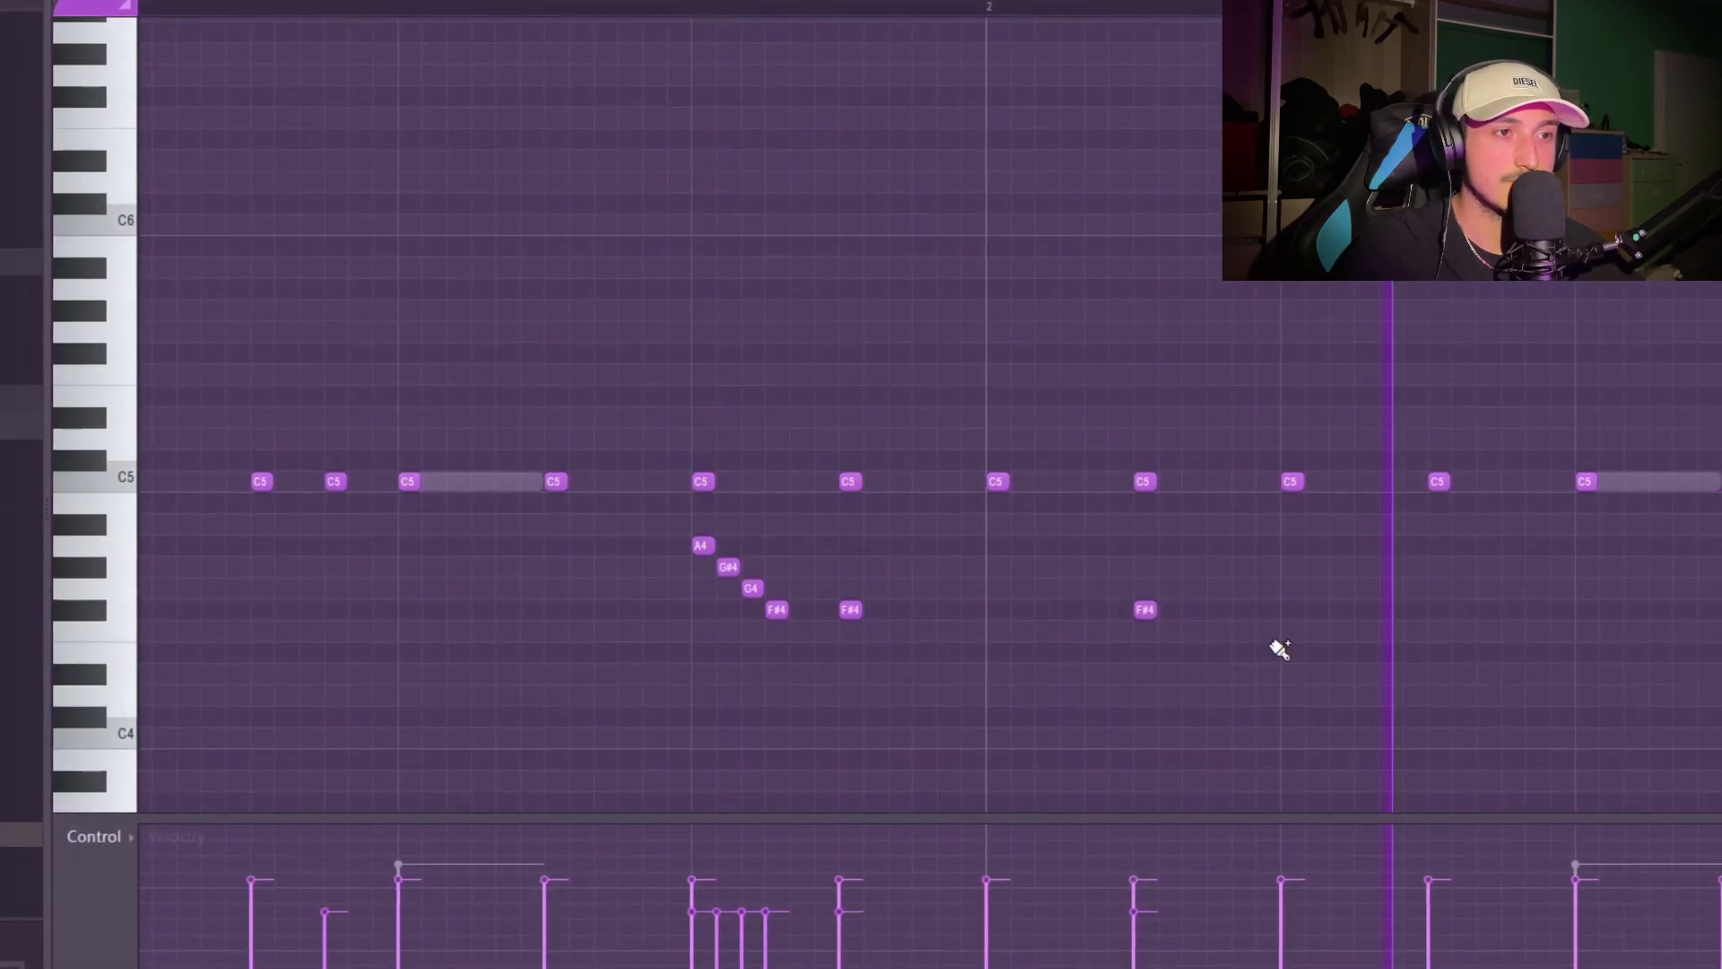
- Add an E4 hi-hat at the start of bar 2 and vary the note pan of the lower-pitched hi-hats
{"action": "left_click_drag", "start_coordinate": [1319, 685], "coordinate": [619, 540]}
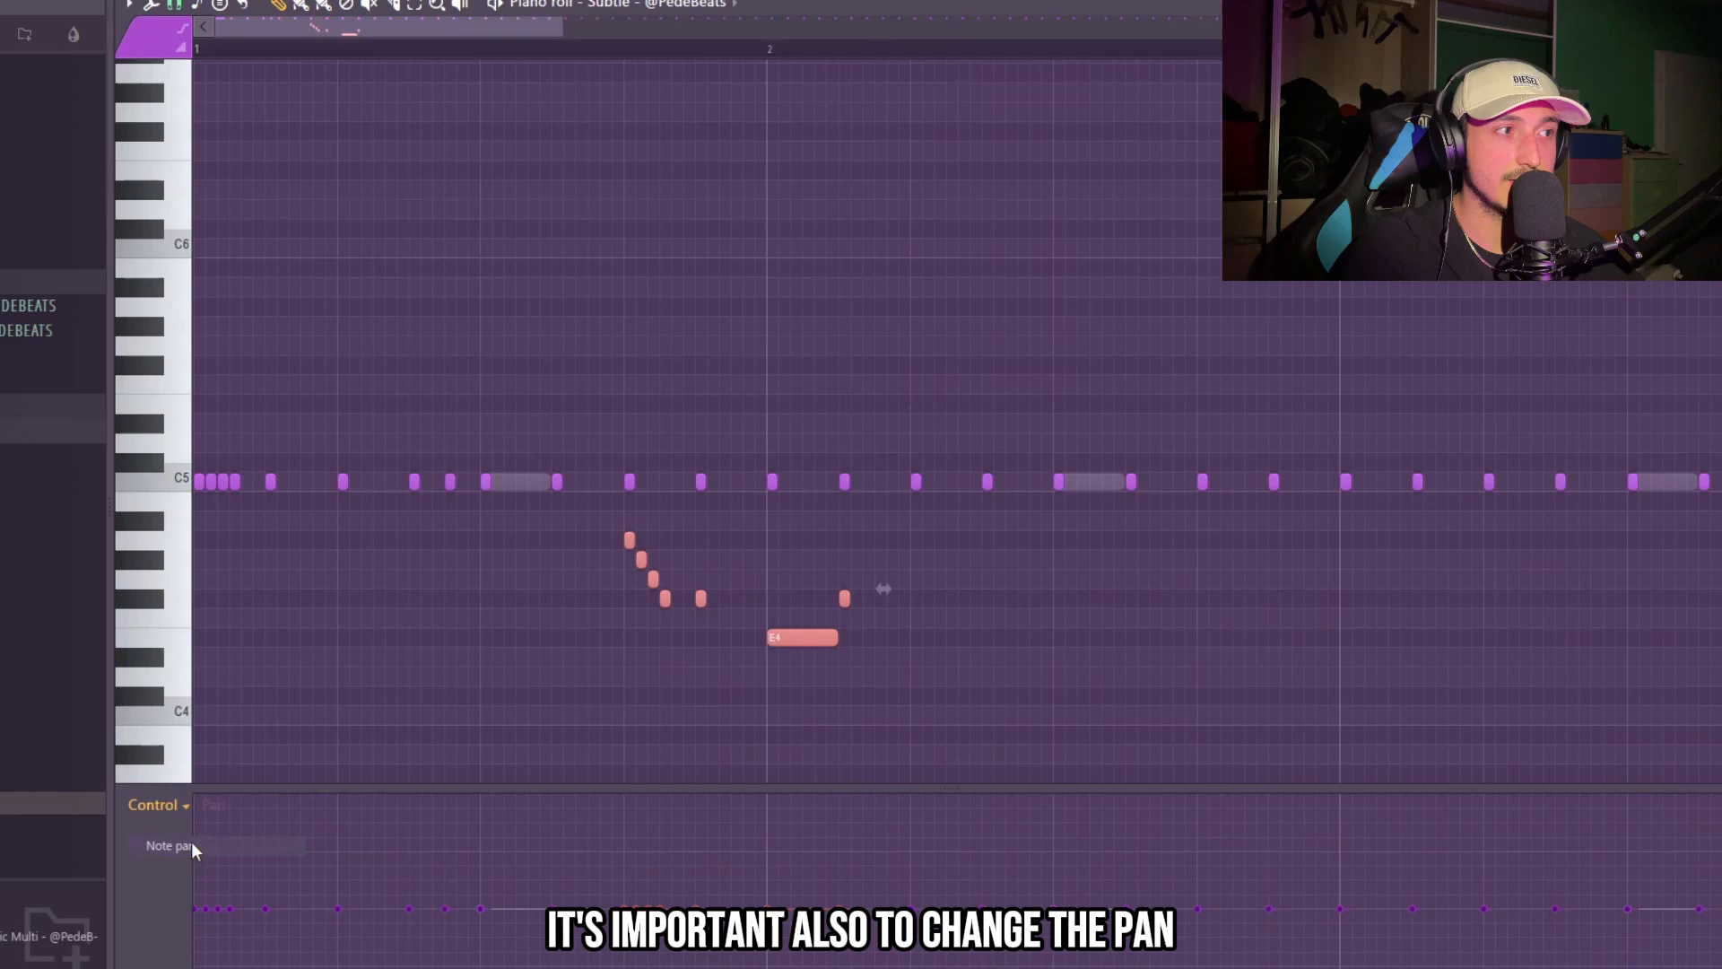
{"action": "scroll", "coordinate": [509, 772], "scroll_direction": "up", "scroll_amount": 3}
{"action": "left_click_drag", "start_coordinate": [913, 734], "coordinate": [728, 533]}
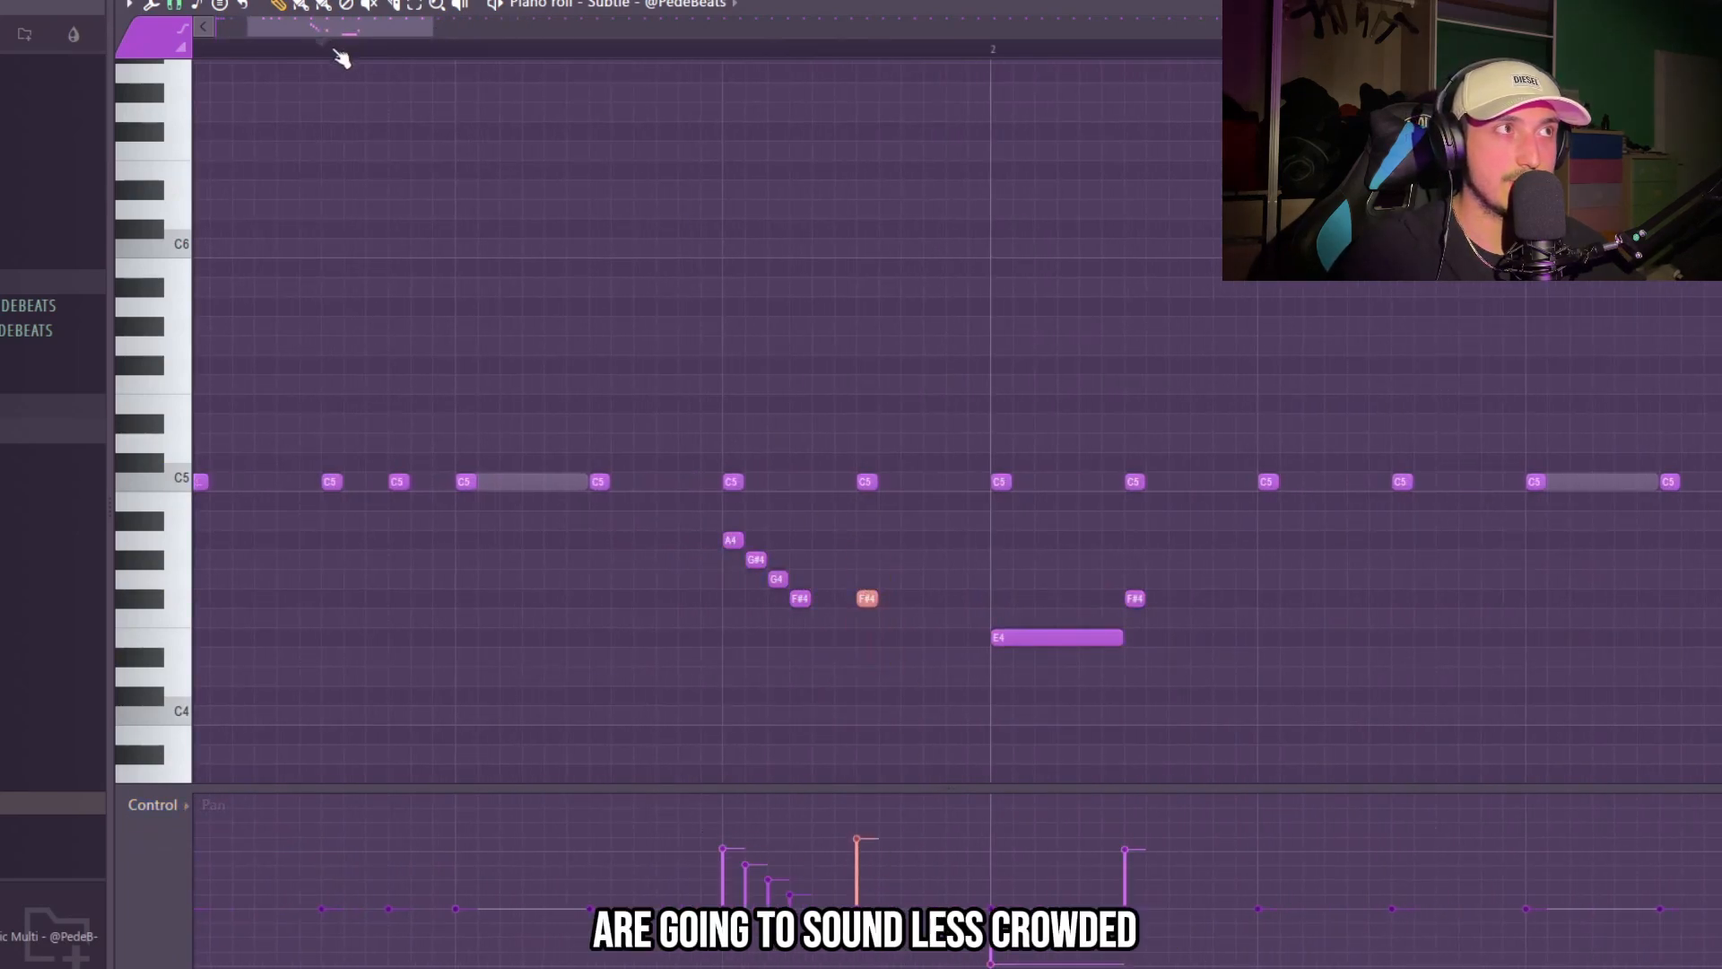
- Delete the hi-hats from bar 3 onward and duplicate the first two bars of hi-hats into bars 3 and 4
{"action": "scroll", "coordinate": [1083, 681], "scroll_direction": "down", "scroll_amount": 6}
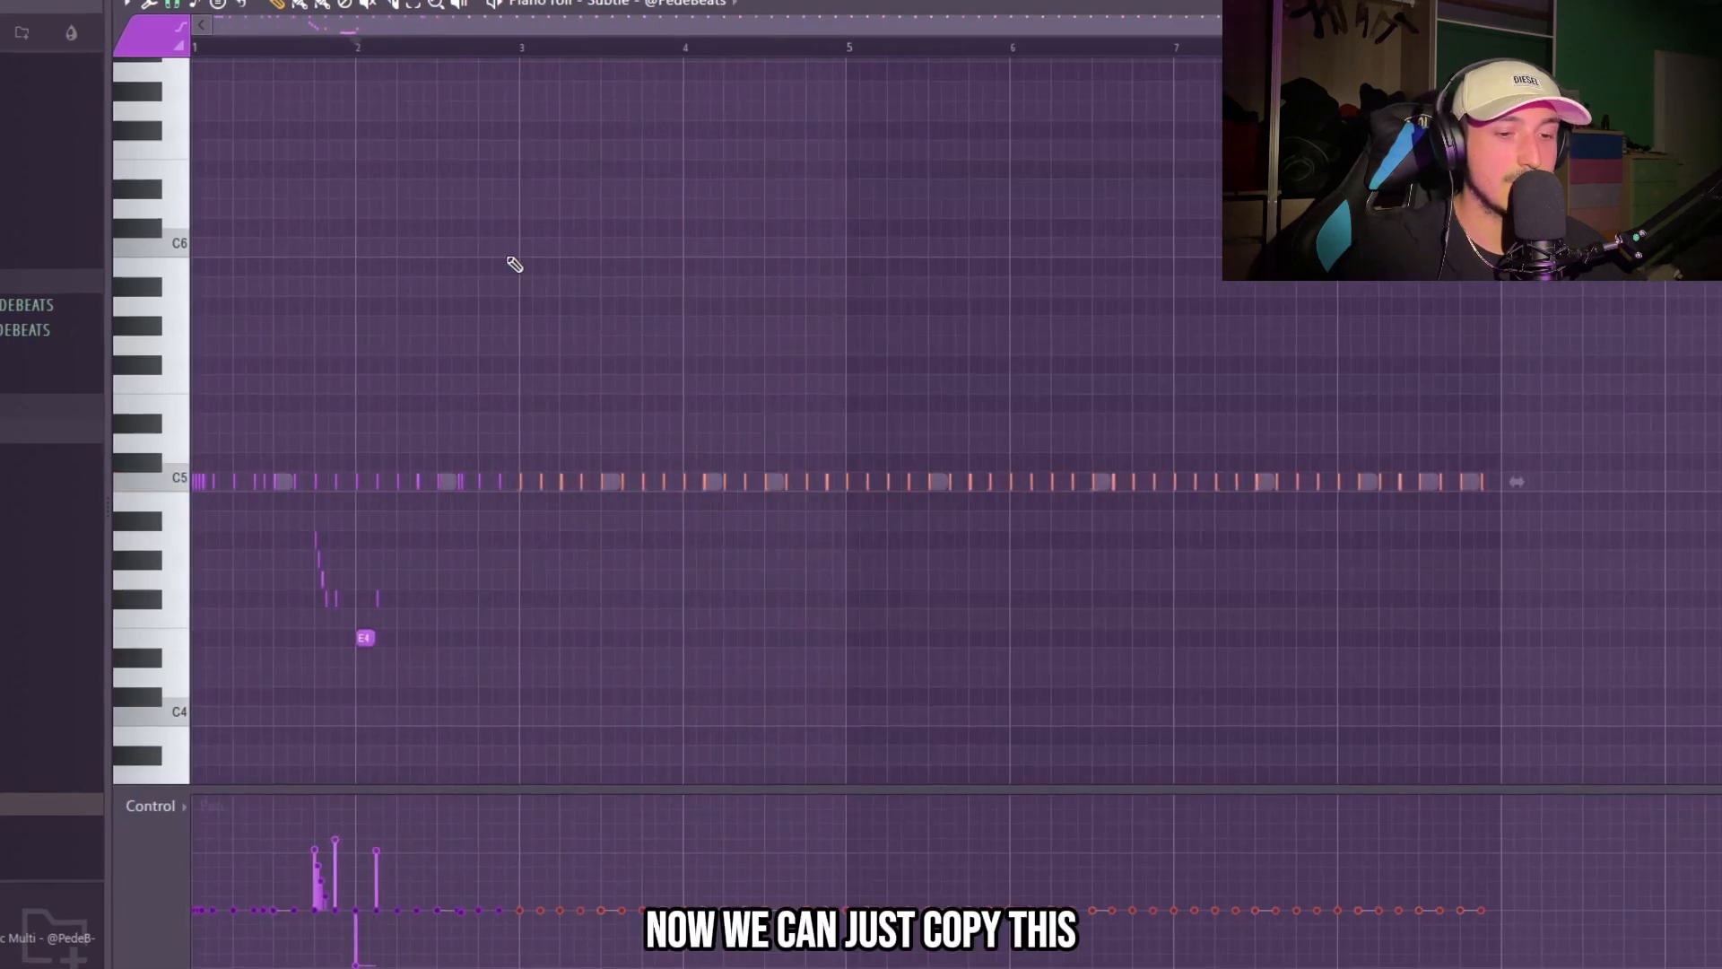
{"action": "key", "text": "Delete"}
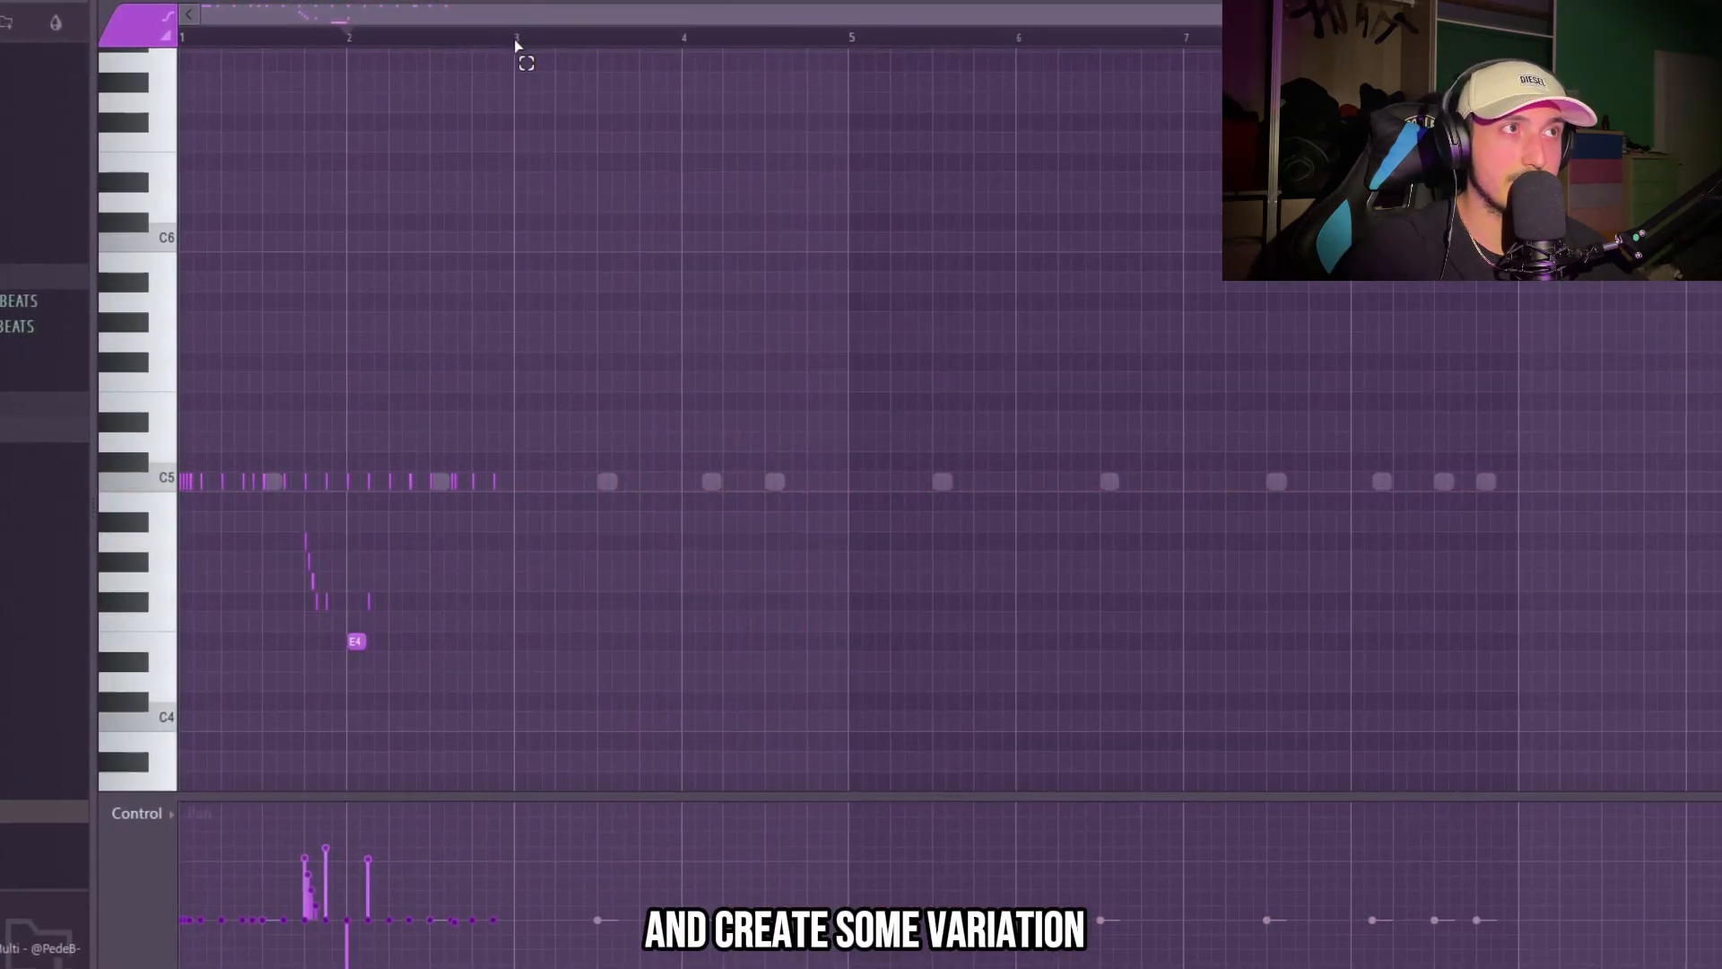
{"action": "key", "text": "ctrl+b"}
{"action": "left_click", "coordinate": [467, 45]}
{"action": "scroll", "coordinate": [660, 549], "scroll_direction": "up", "scroll_amount": 5}
{"action": "scroll", "coordinate": [664, 520], "scroll_direction": "down", "scroll_amount": 1}
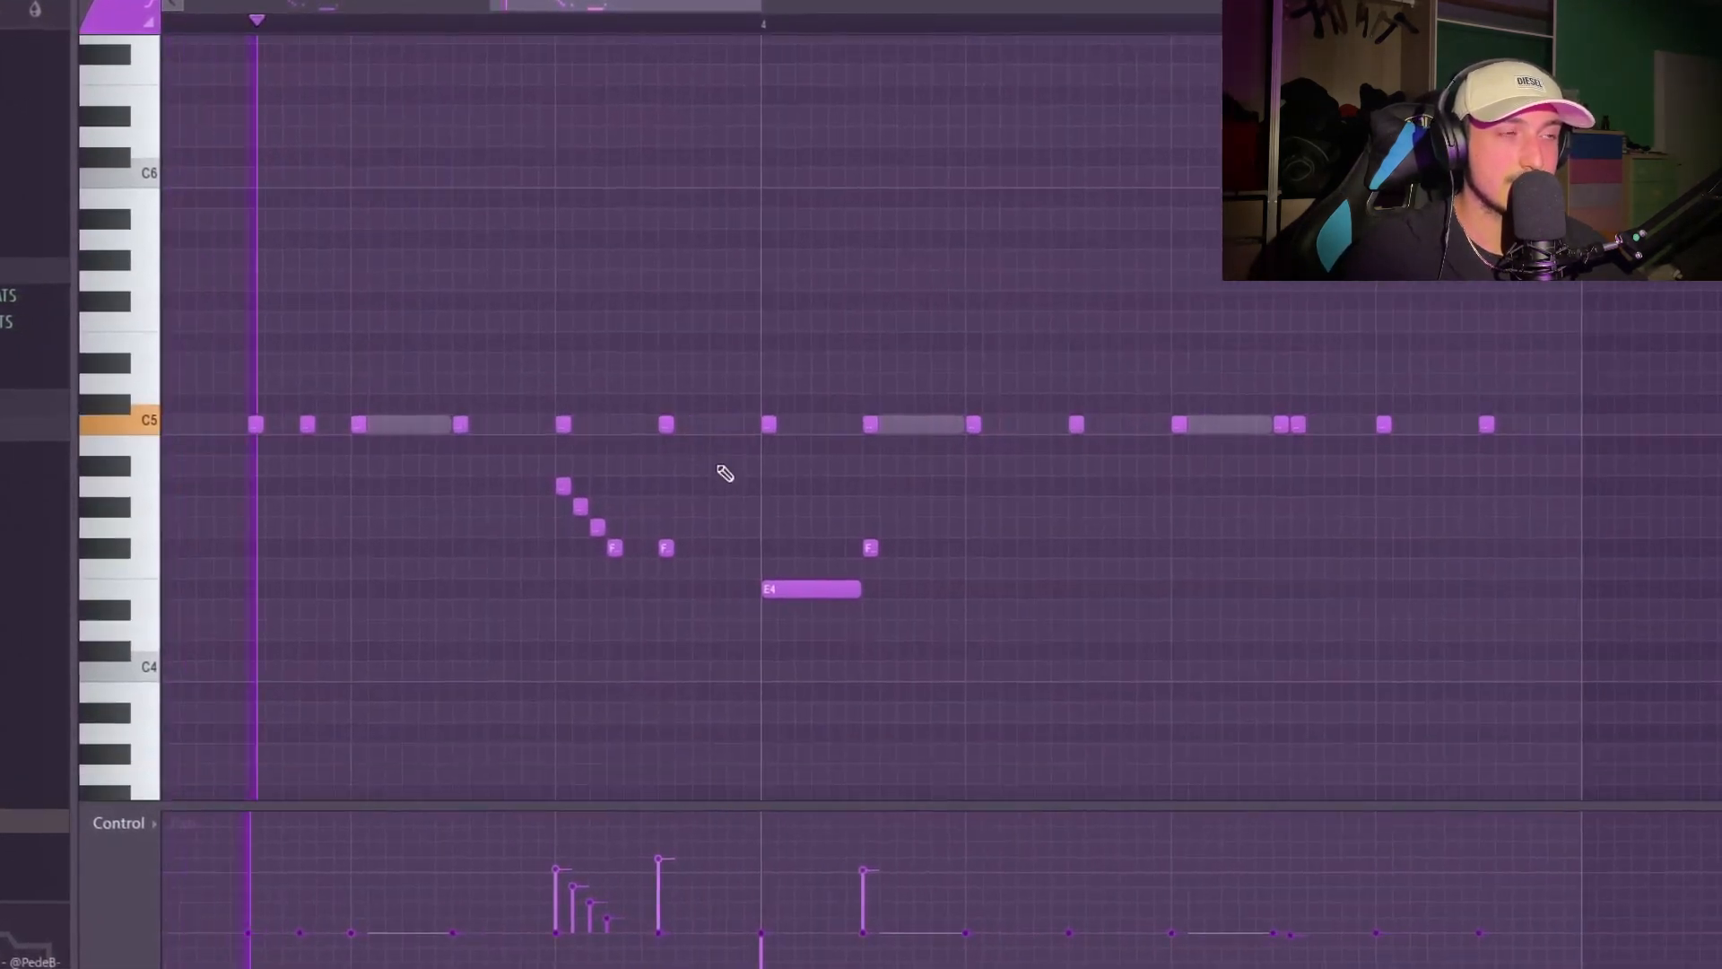
- Remove the G#4 and the roll's F#4 from the duplicated descending hi-hat roll and play it back
{"action": "key", "text": "space"}
{"action": "right_click", "coordinate": [580, 505]}
{"action": "right_click", "coordinate": [613, 547]}
{"action": "key", "text": "space"}
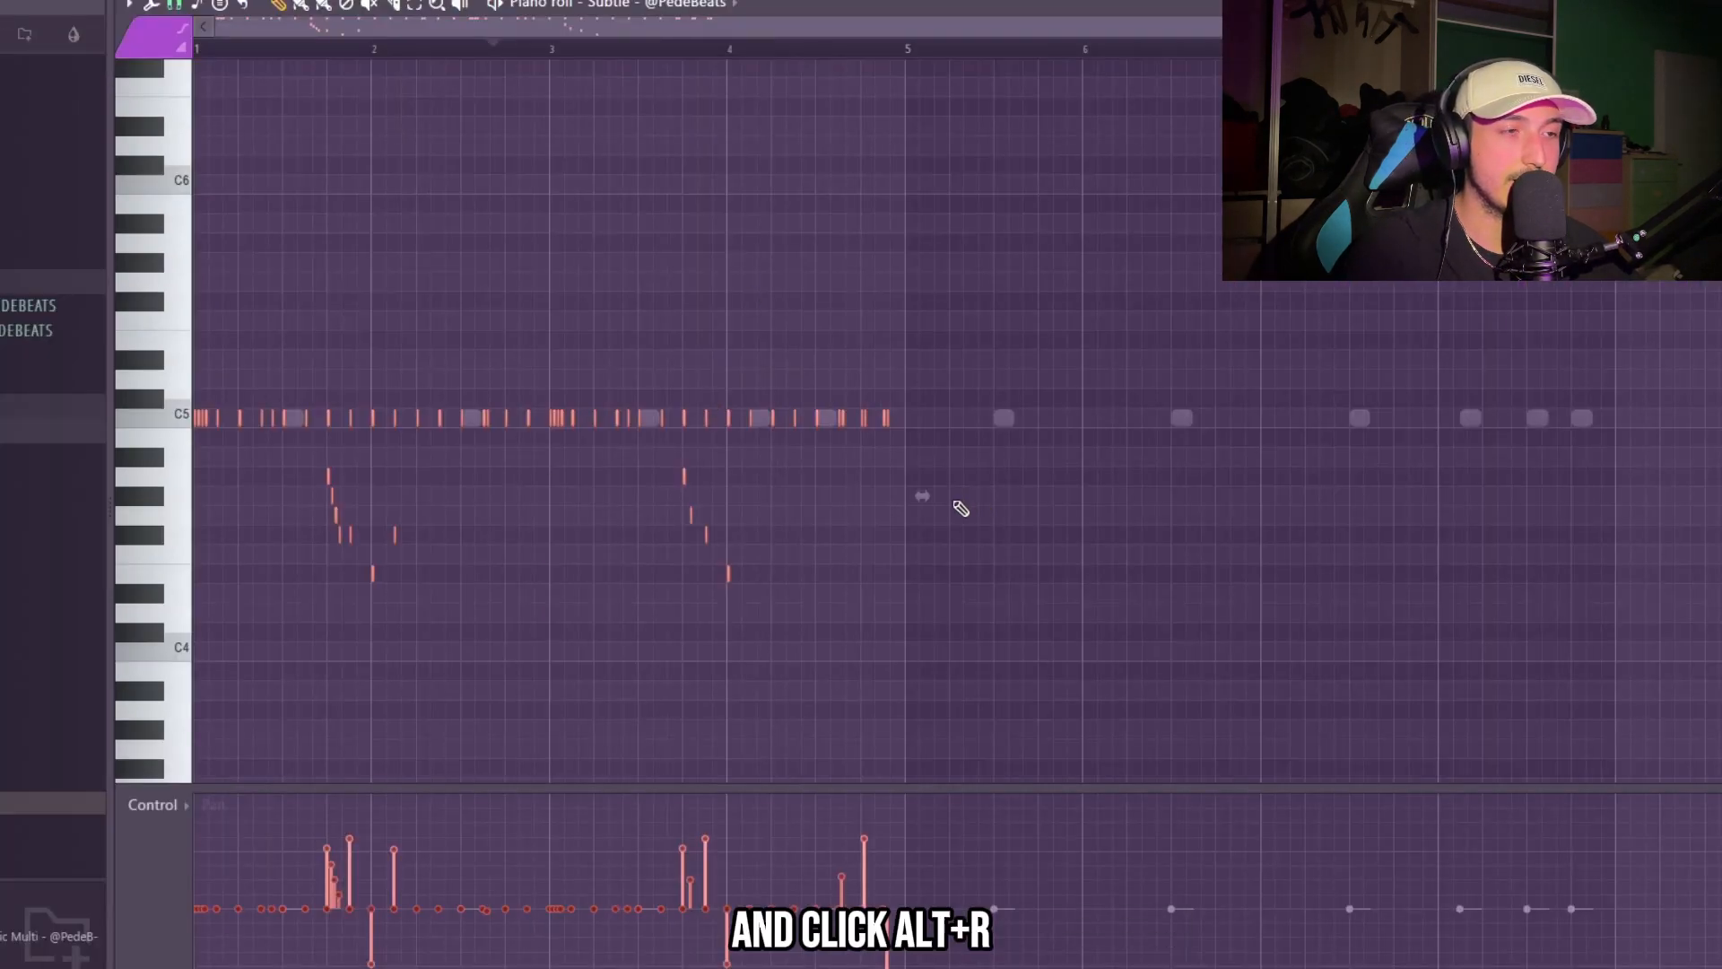
- Randomize the hi-hats' note pan and velocity, and repeat the four-bar hi-hat pattern through bar 8
{"action": "key", "text": "alt+r"}
{"action": "left_click", "coordinate": [866, 674]}
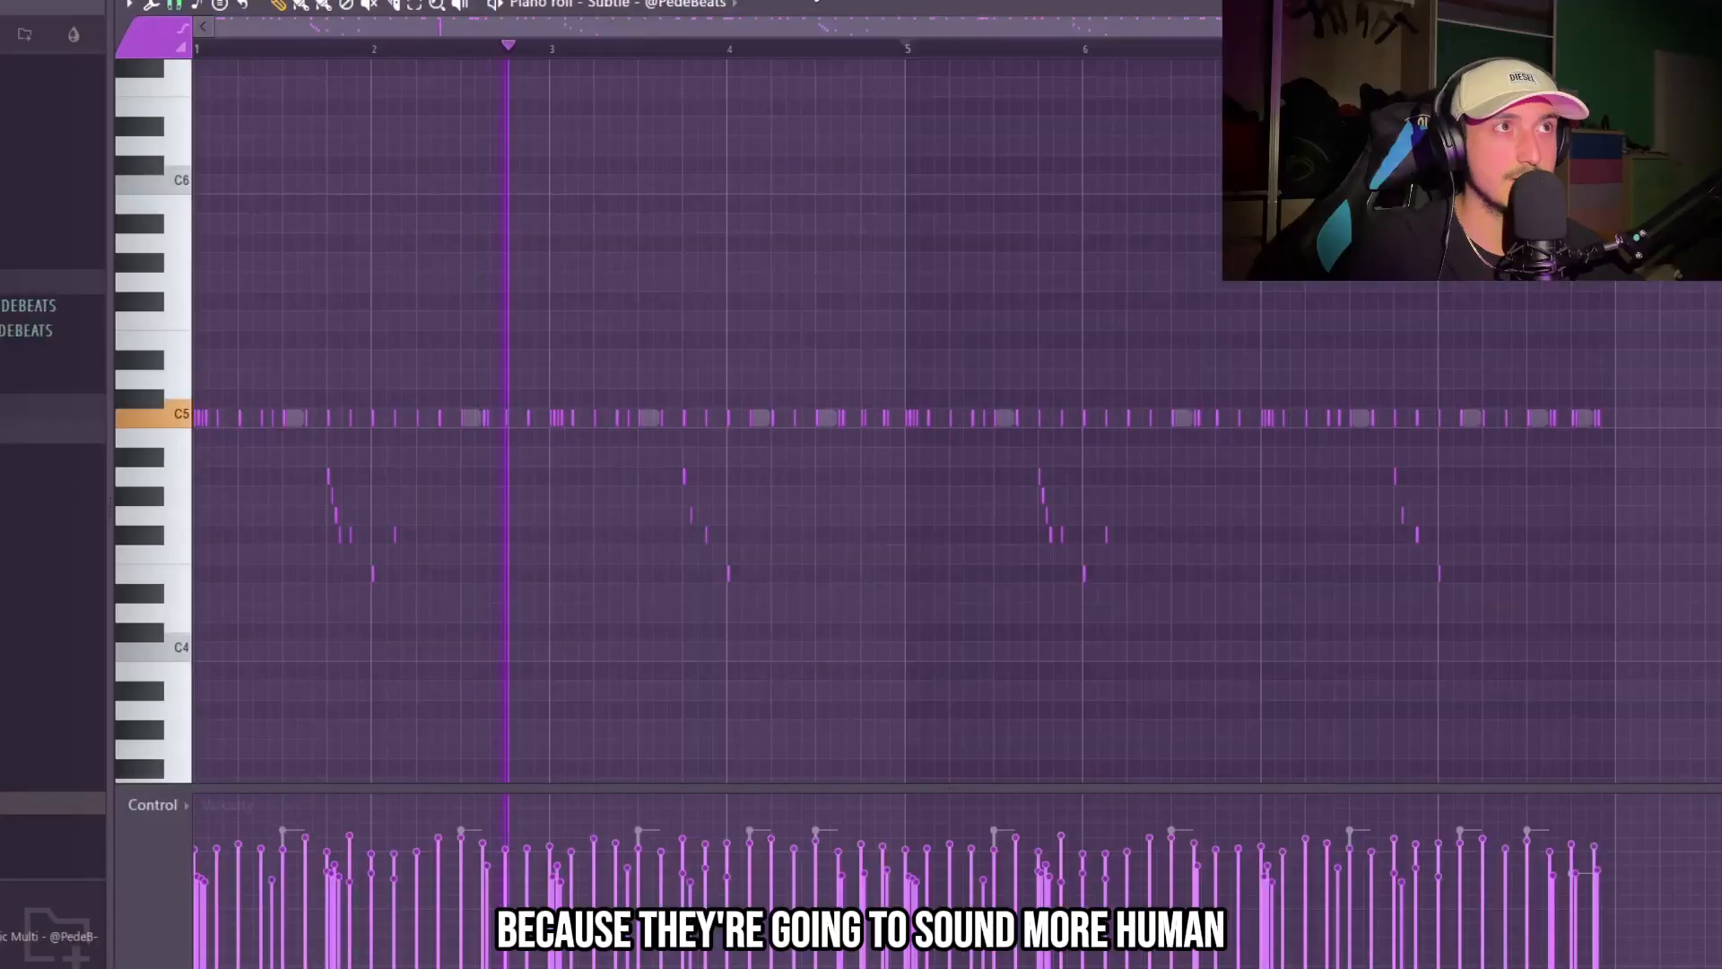
- Program hat1 with four one-beat C5 notes in bar 1 and a two-beat C5 in bar 2, varying their pan
{"action": "key", "text": "F6"}
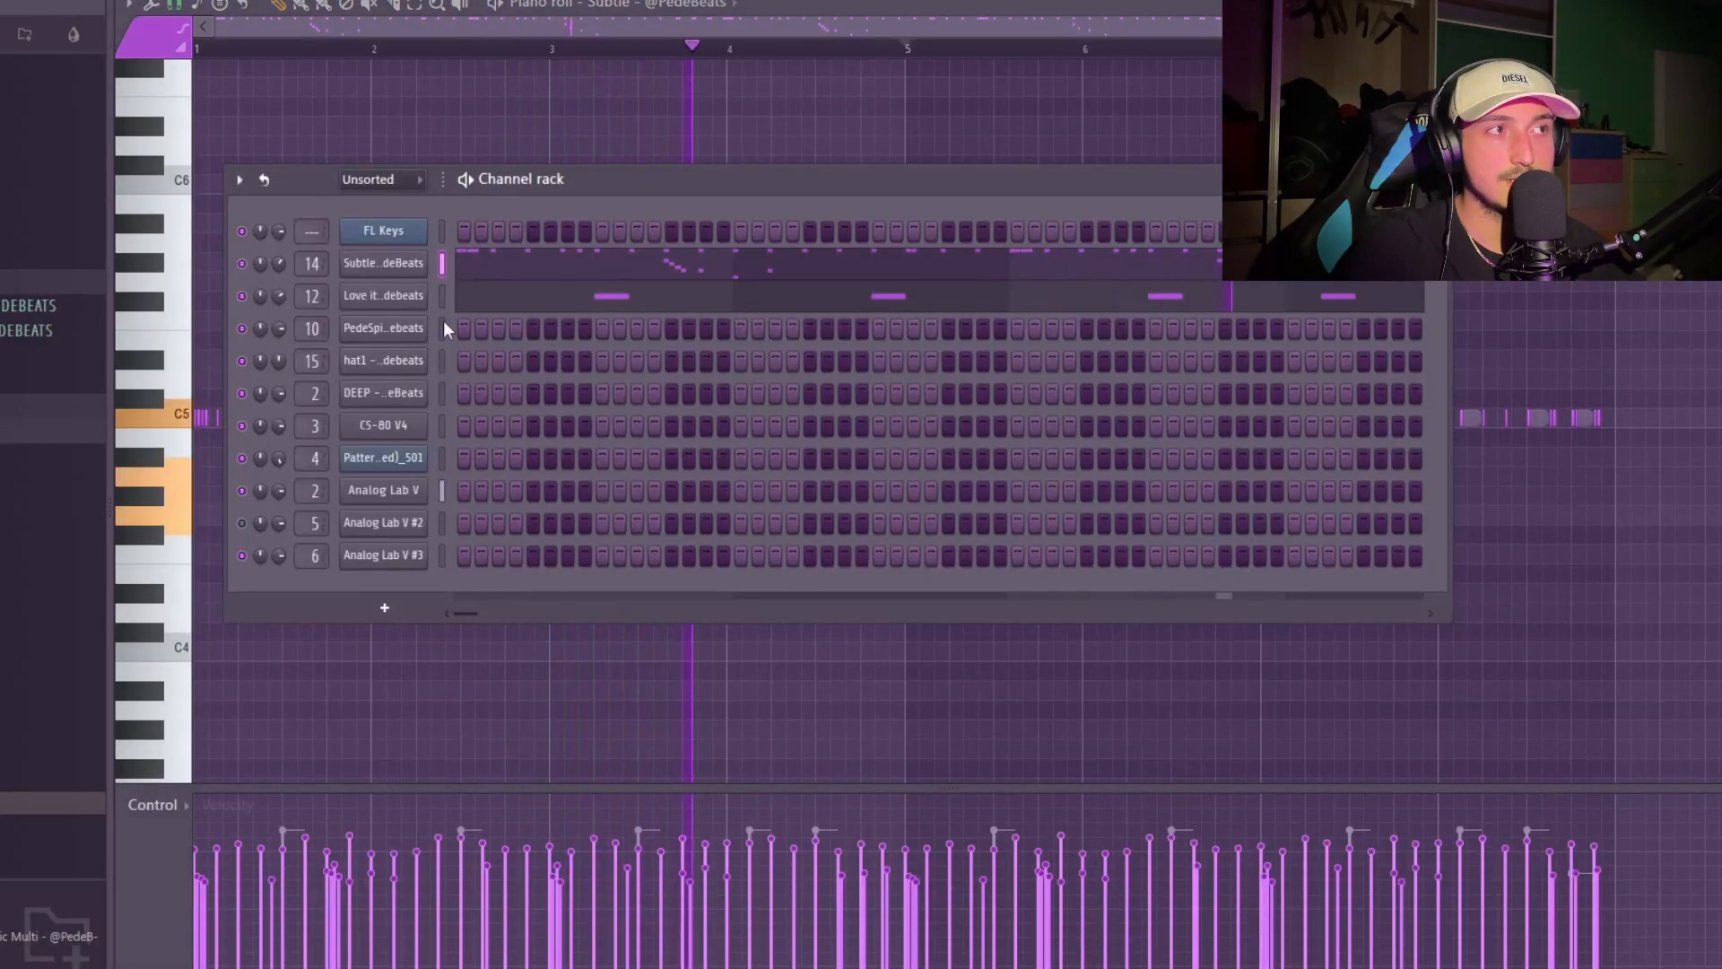
{"action": "key", "text": "F6"}
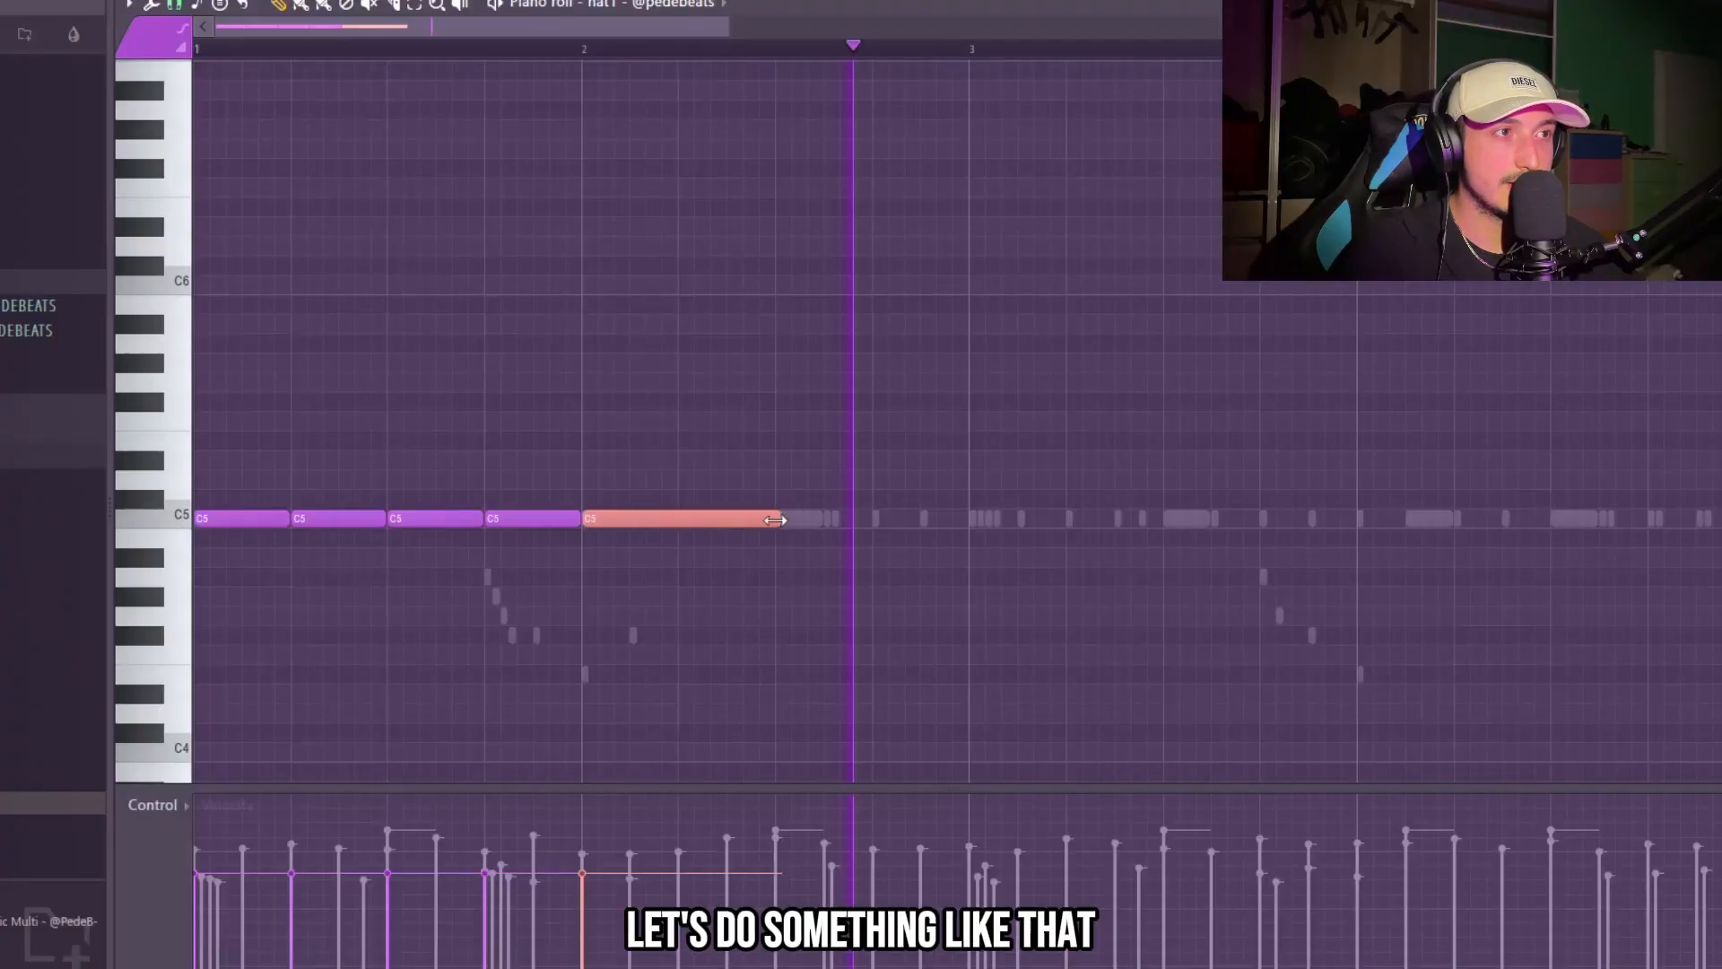
{"action": "key", "text": "ctrl+a"}
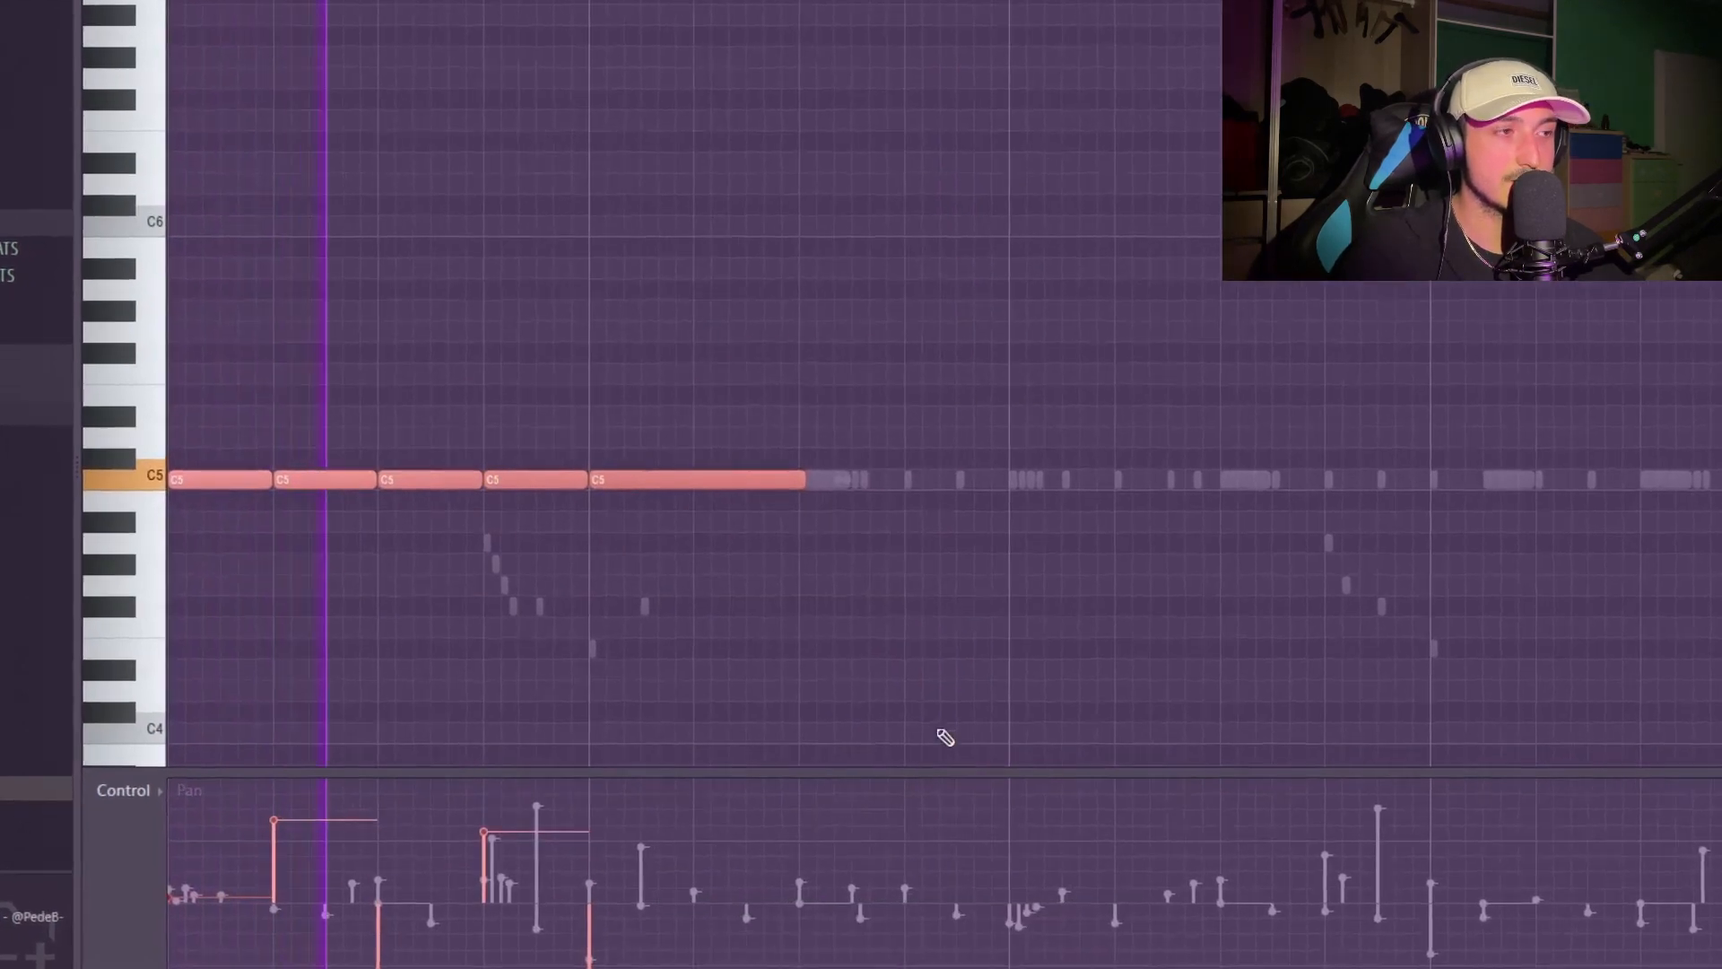
- Duplicate the hat1 notes to bar 5 and give both groups of notes progressively falling velocities
{"action": "scroll", "coordinate": [942, 734], "scroll_direction": "down", "scroll_amount": 3}
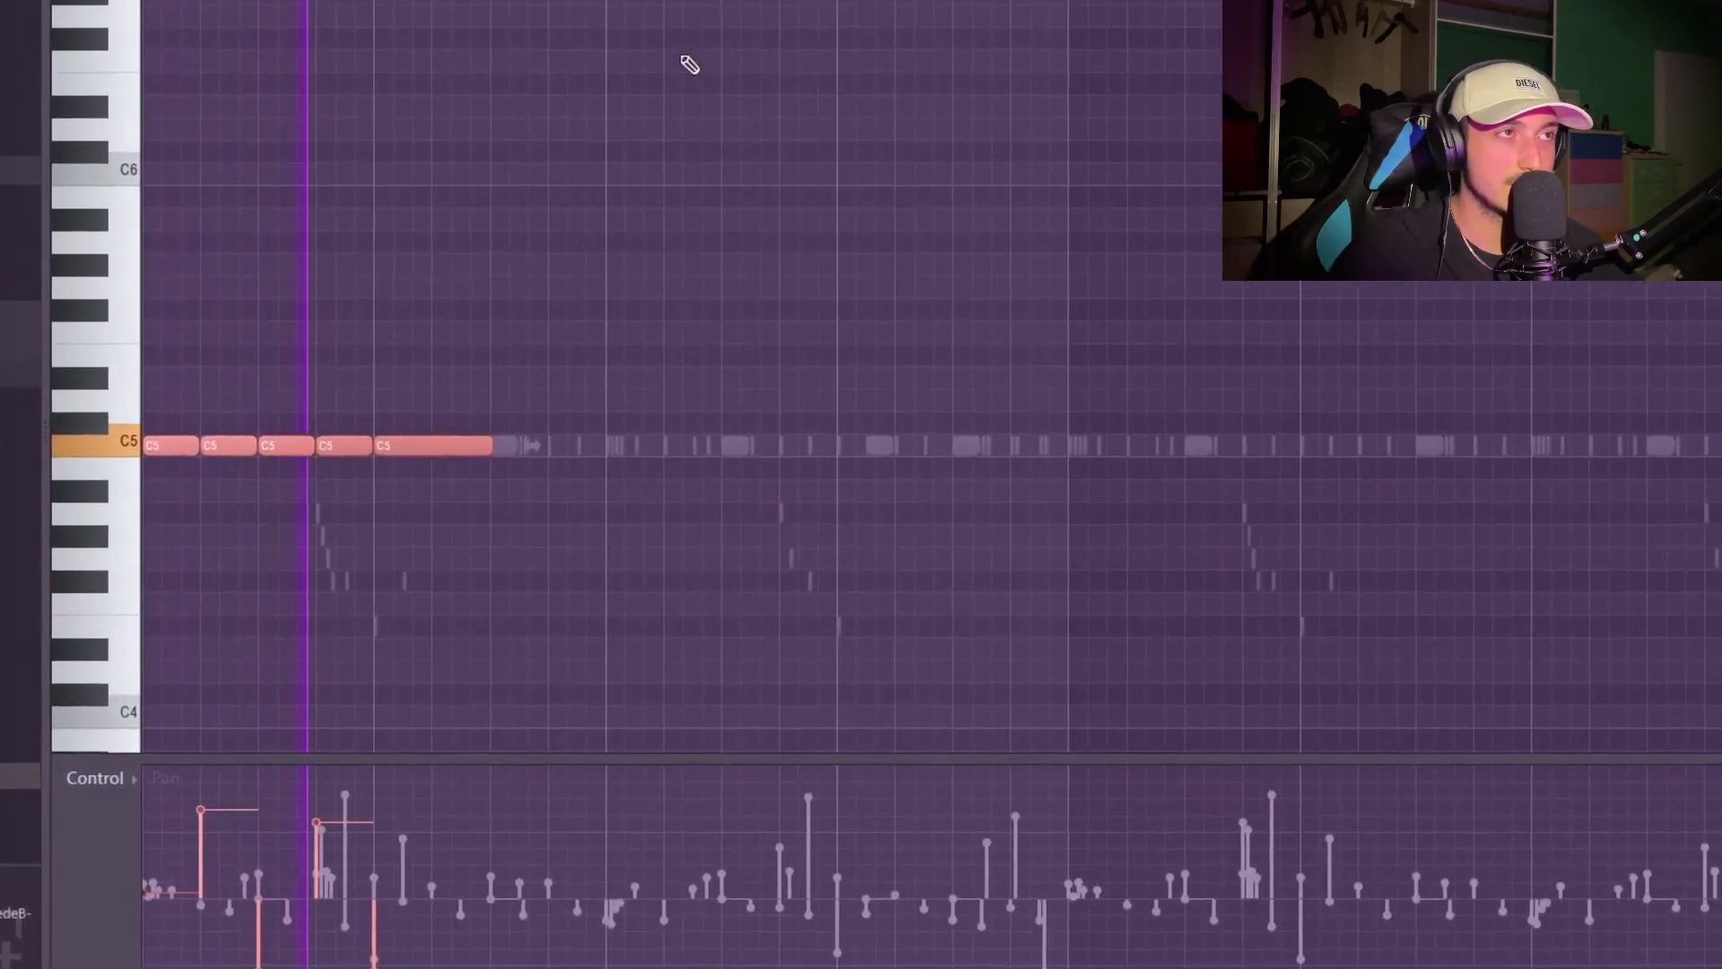
{"action": "key", "text": "ctrl+Return"}
{"action": "key", "text": "ctrl+b"}
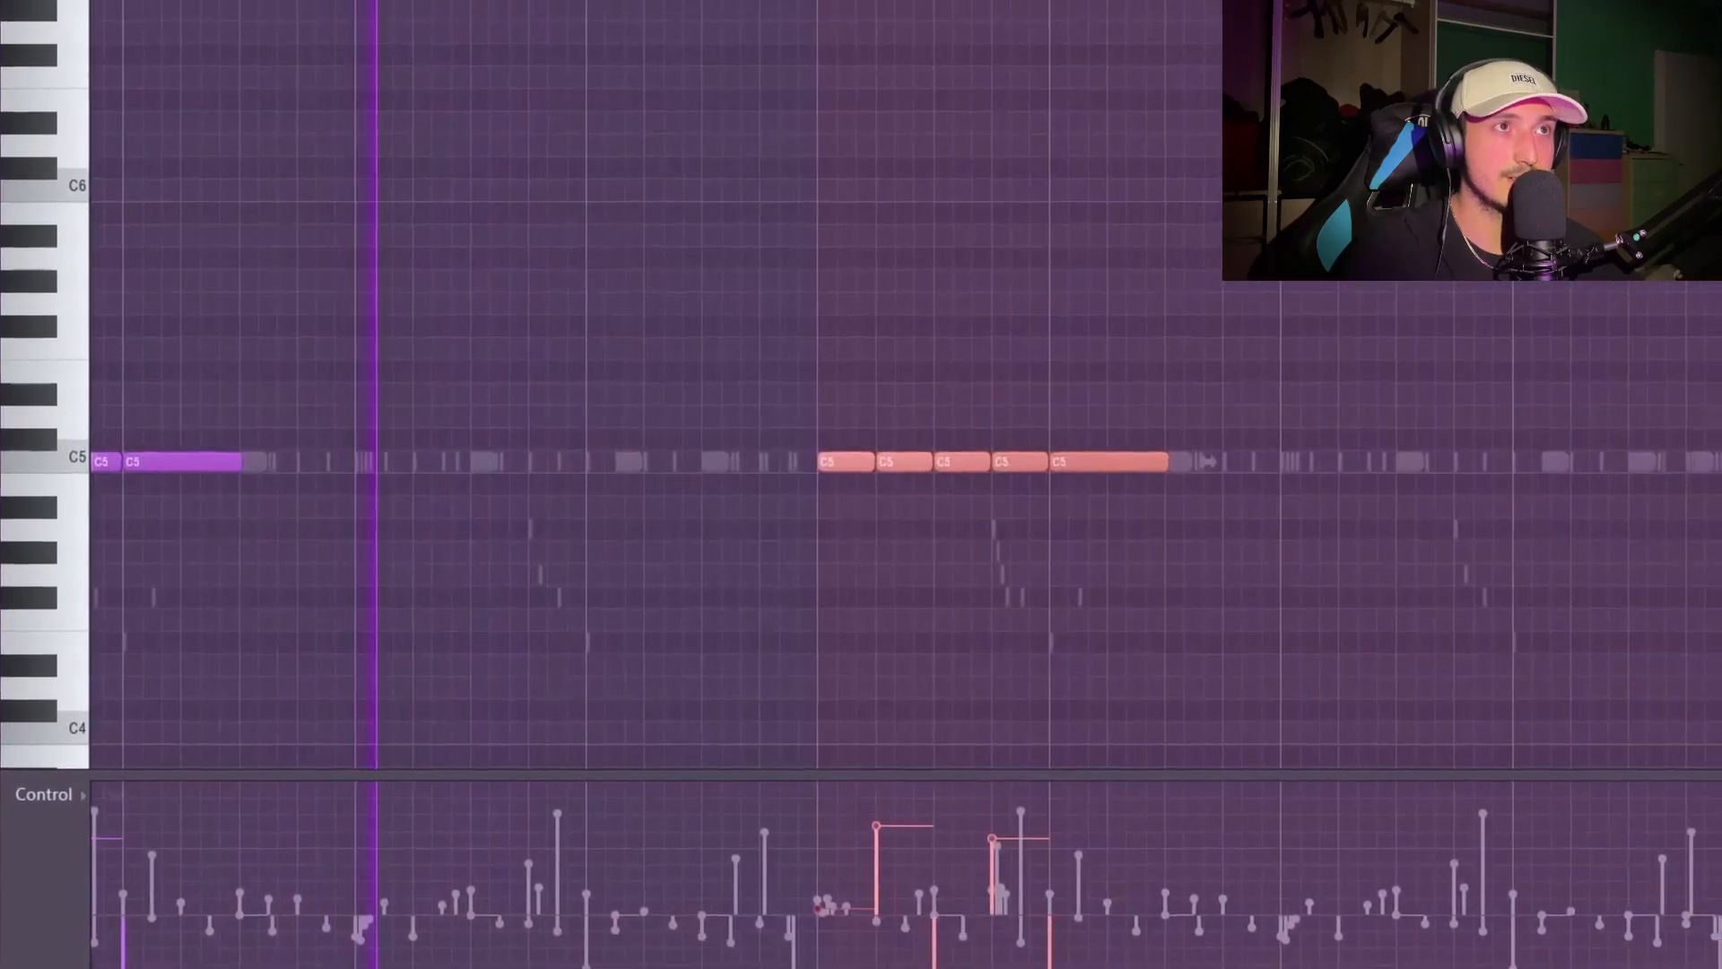
{"action": "key", "text": "ctrl+d"}
{"action": "scroll", "coordinate": [942, 386], "scroll_direction": "down", "scroll_amount": 2}
{"action": "left_click", "coordinate": [43, 815]}
{"action": "left_click", "coordinate": [36, 870]}
{"action": "left_click_drag", "start_coordinate": [1402, 615], "coordinate": [80, 386]}
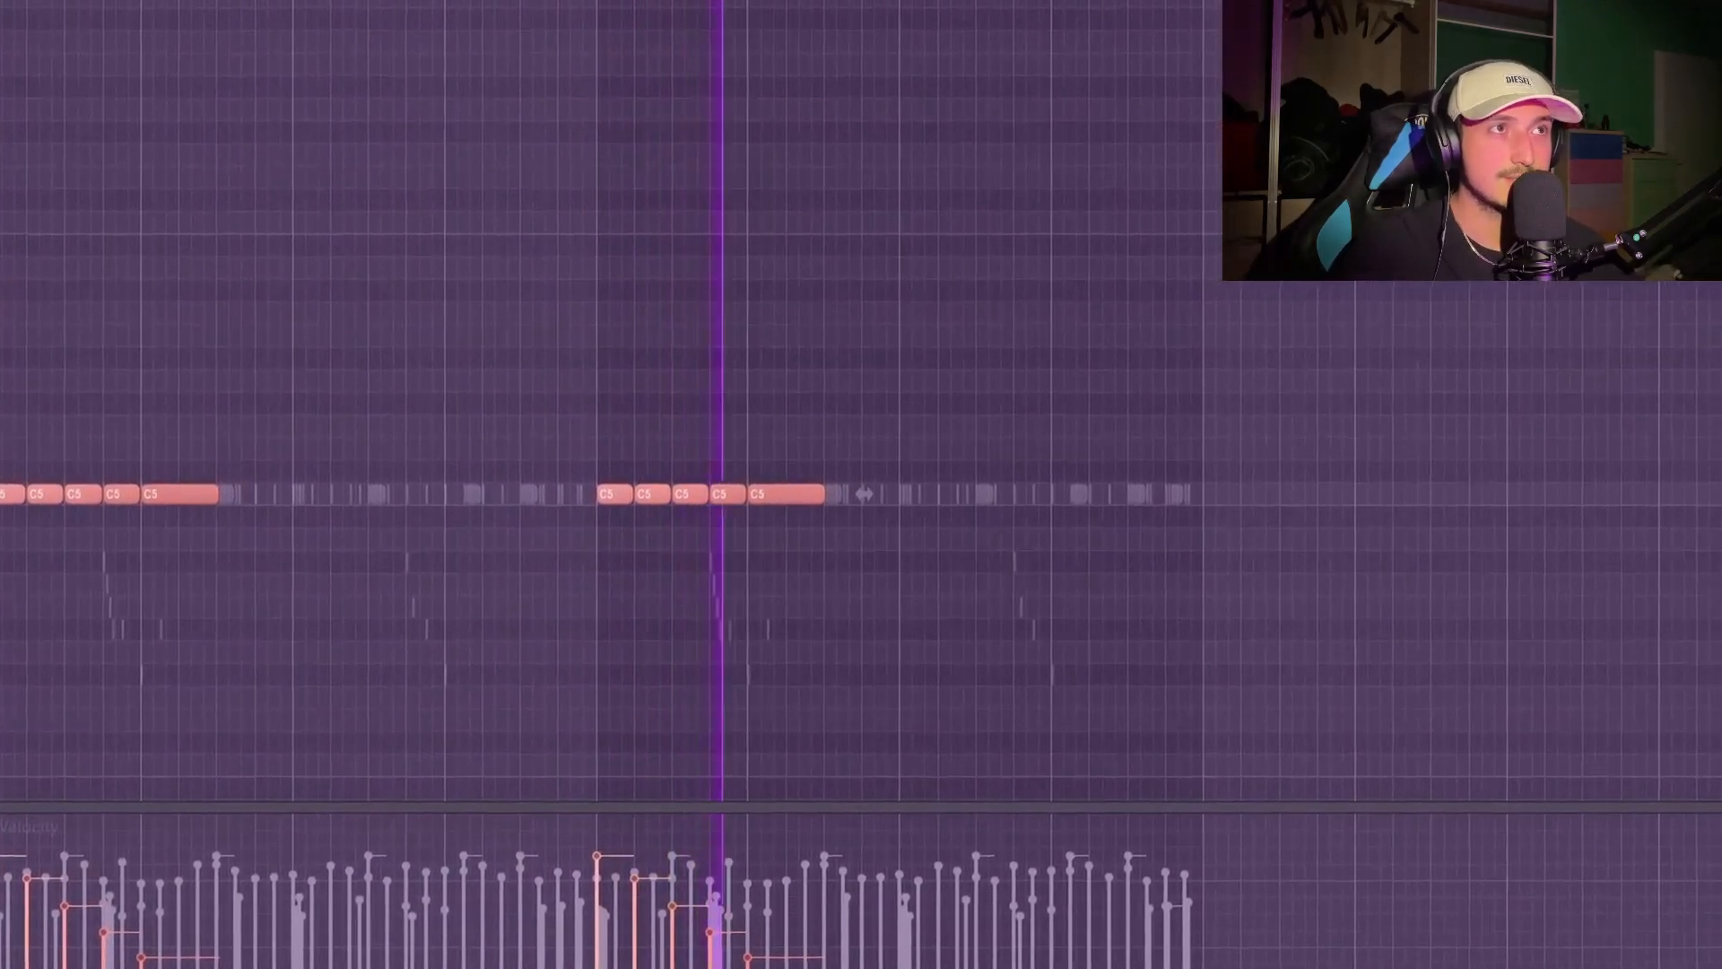
- Place half-bar C5 notes for the Drunk bell at beat 2 of bar 2 and beat 3 of bar 4
{"action": "key", "text": "F6"}
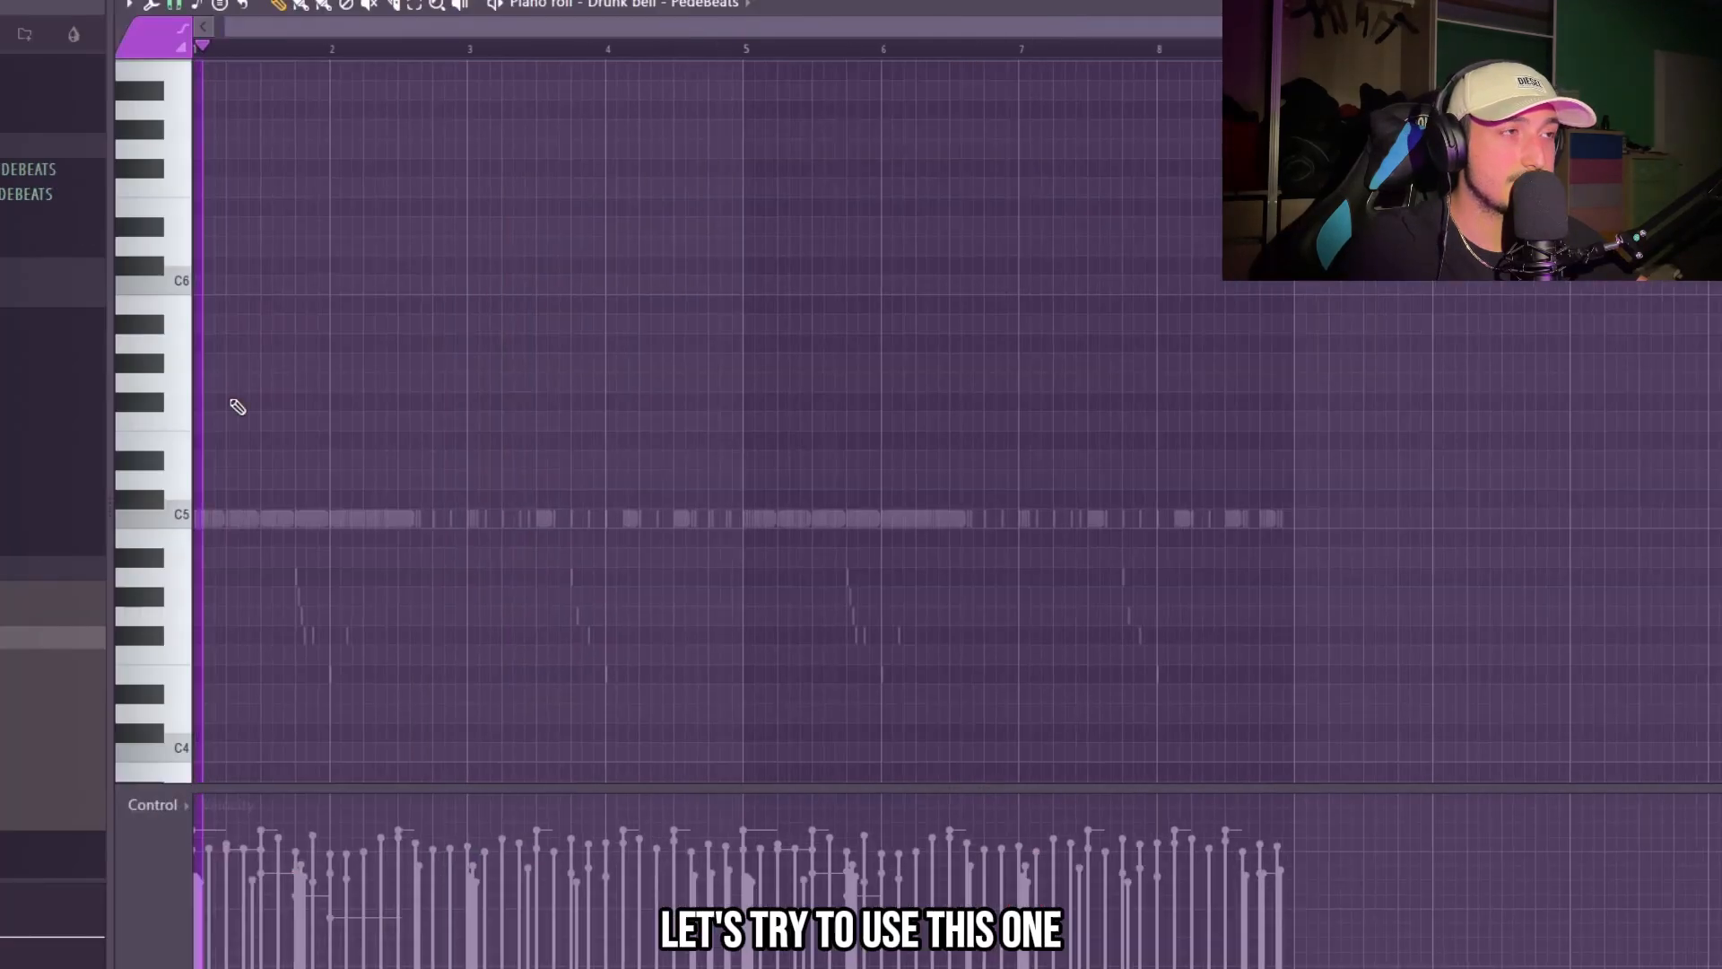
{"action": "scroll", "coordinate": [235, 405], "scroll_direction": "up", "scroll_amount": 3}
{"action": "left_click_drag", "start_coordinate": [654, 438], "coordinate": [646, 499]}
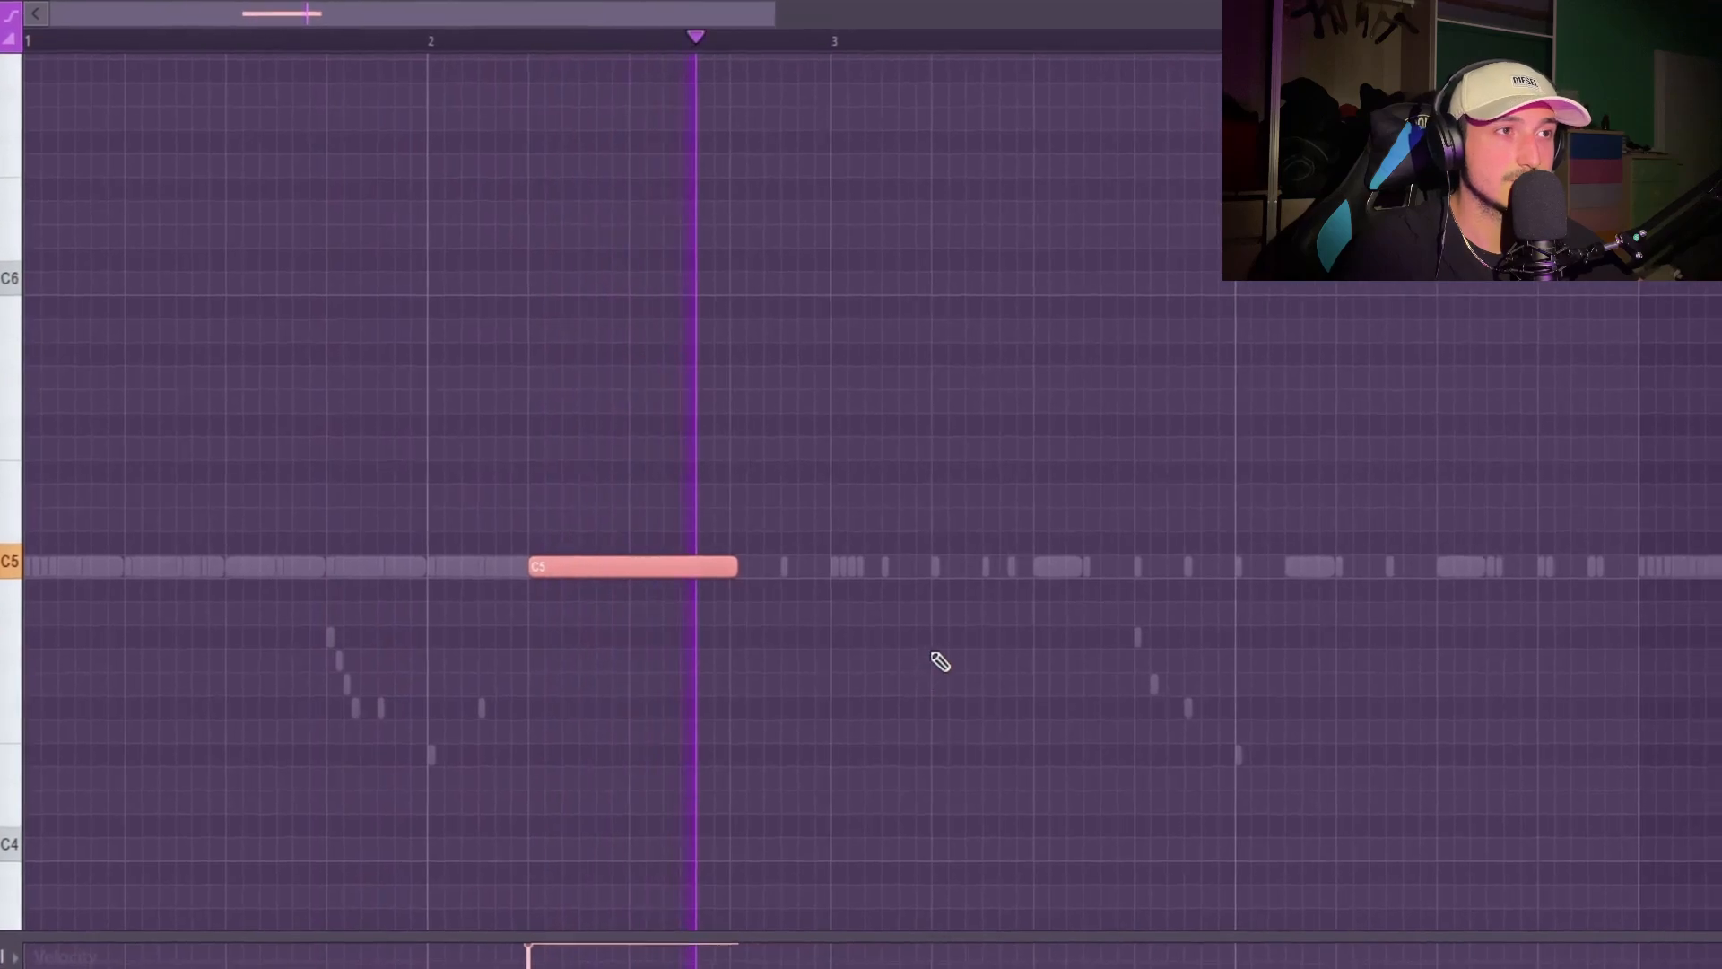
{"action": "scroll", "coordinate": [978, 633], "scroll_direction": "down", "scroll_amount": 3}
{"action": "left_click", "coordinate": [767, 558]}
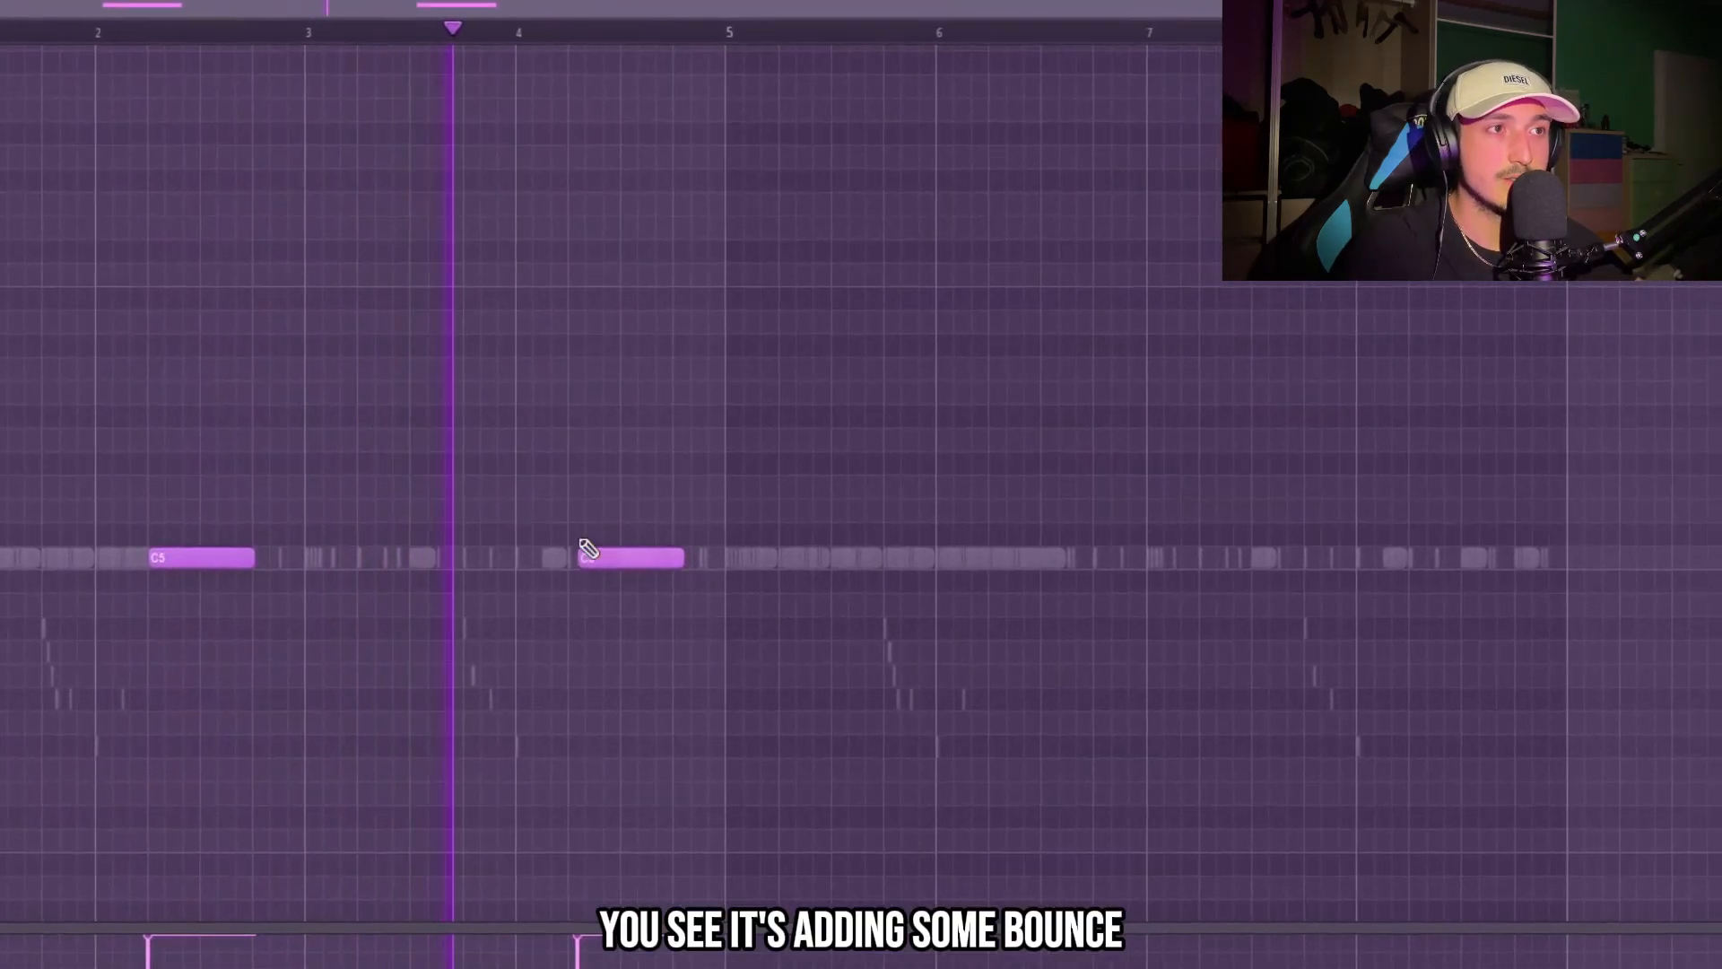
{"action": "left_click_drag", "start_coordinate": [604, 558], "coordinate": [684, 544]}
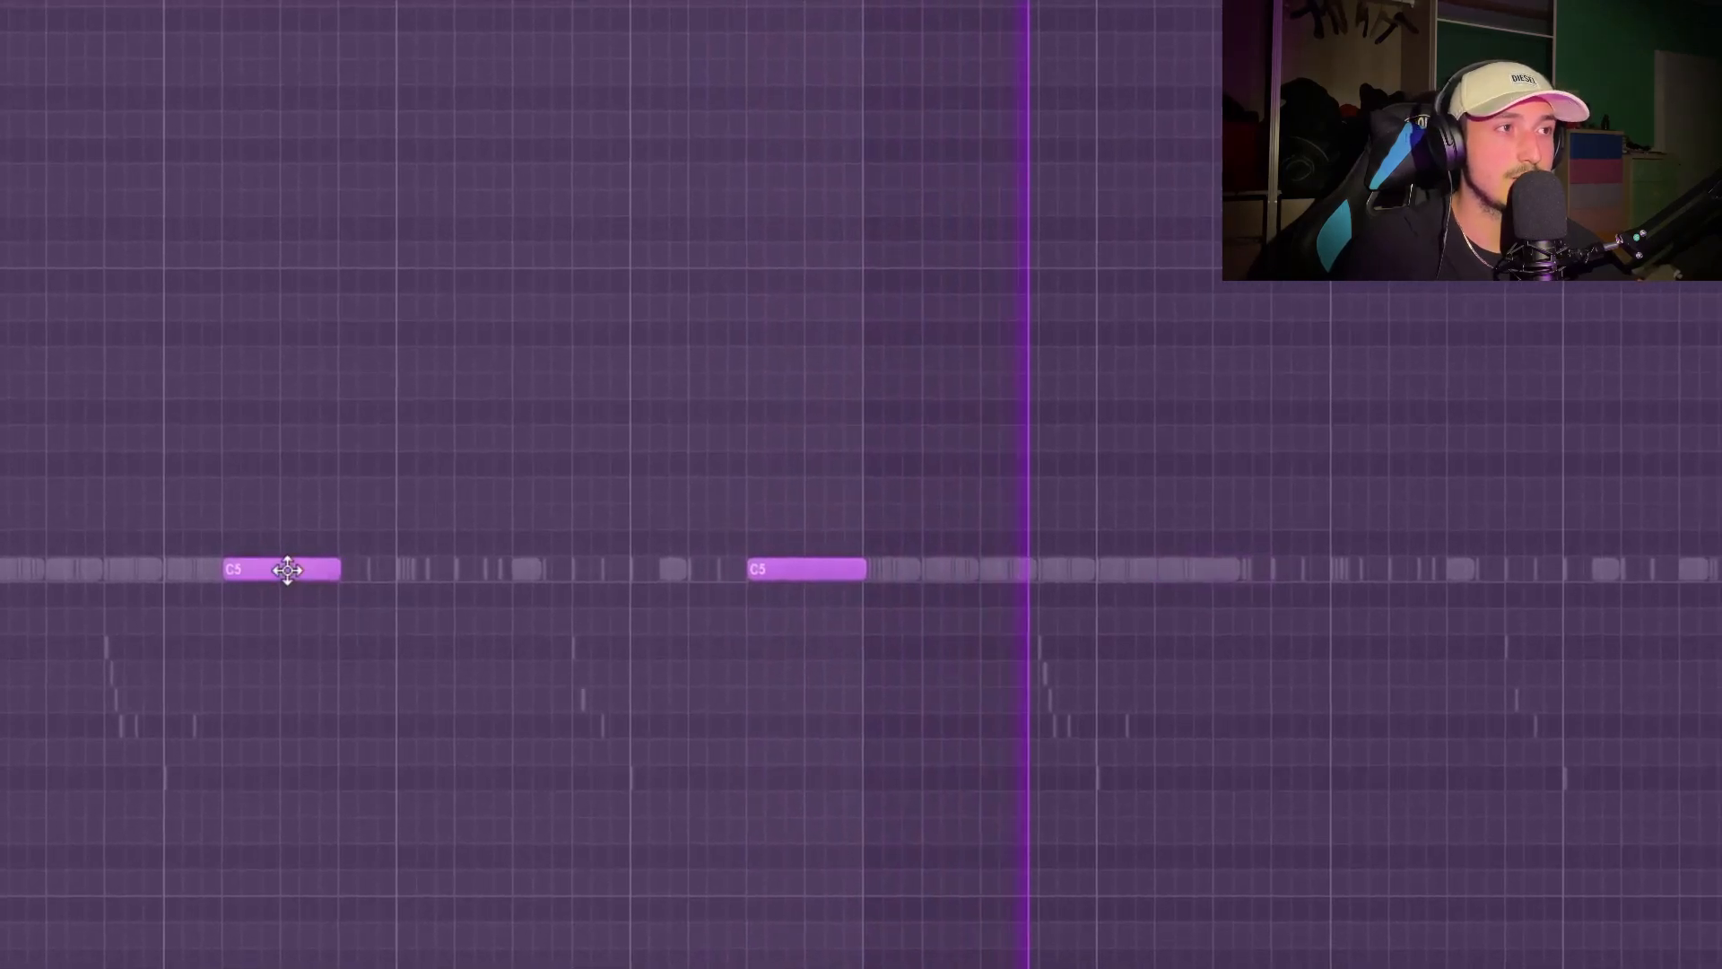
- Place further Drunk bell C5 notes at beat 2 of bar 6 and beat 3 of bar 8
{"action": "left_click_drag", "start_coordinate": [1129, 592], "coordinate": [1121, 556]}
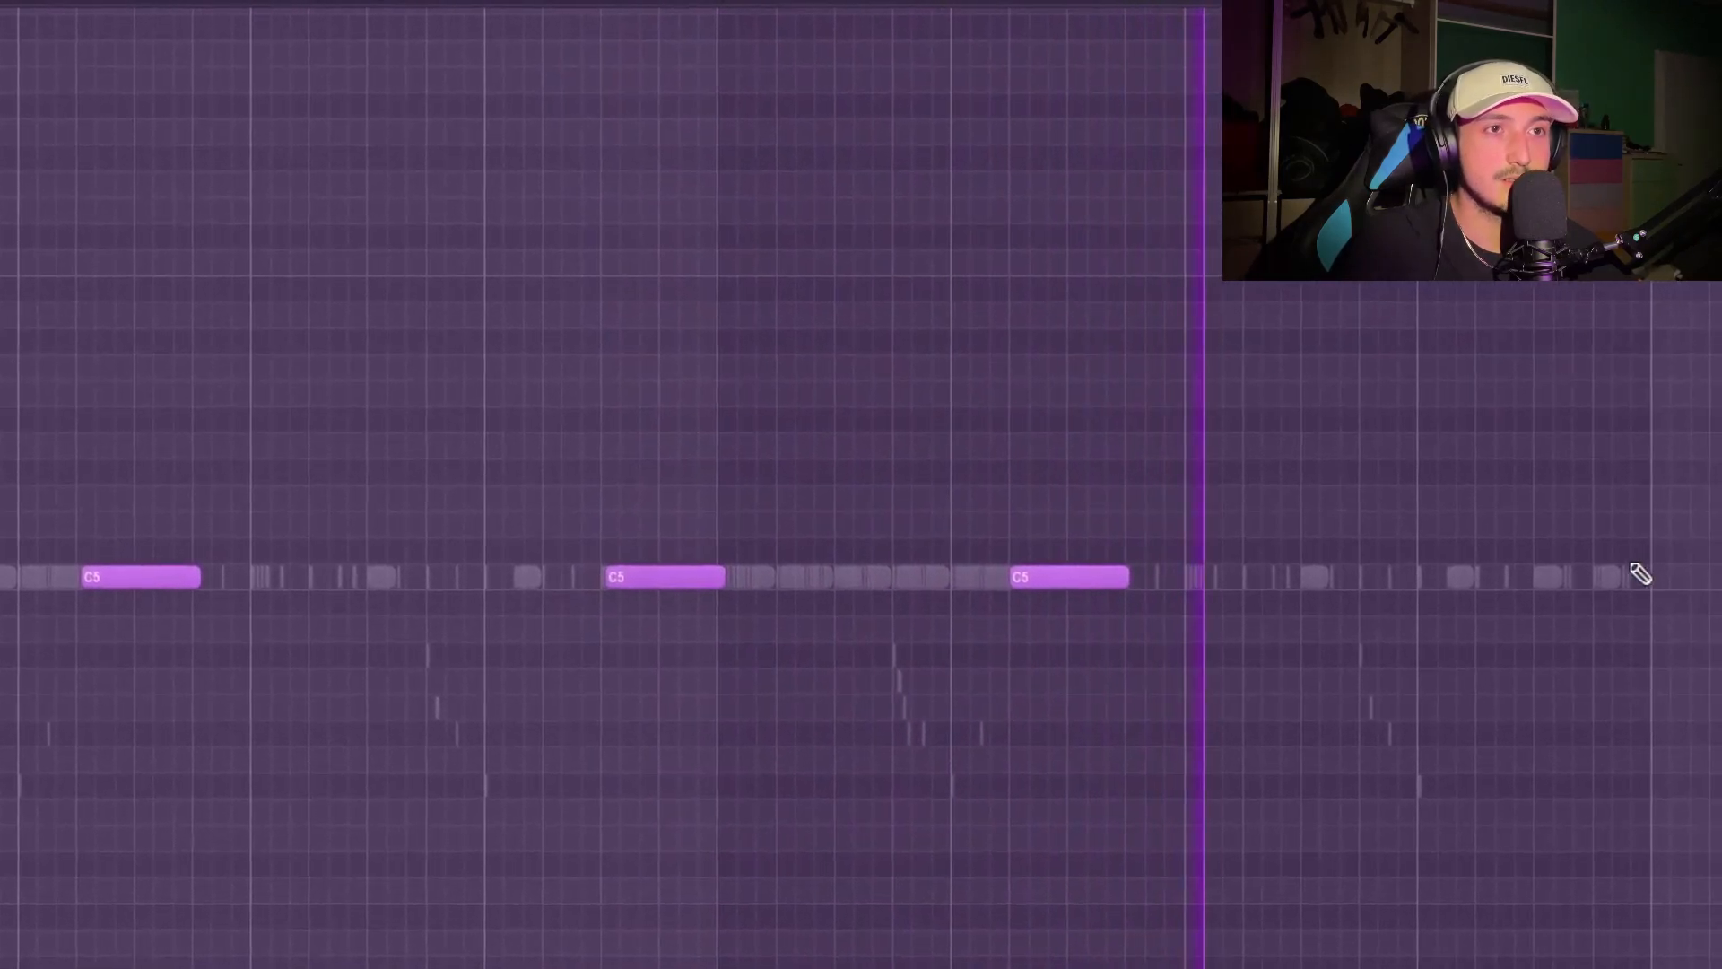
{"action": "left_click", "coordinate": [1658, 575]}
{"action": "left_click_drag", "start_coordinate": [1513, 584], "coordinate": [1498, 588]}
{"action": "left_click_drag", "start_coordinate": [1614, 585], "coordinate": [1553, 595]}
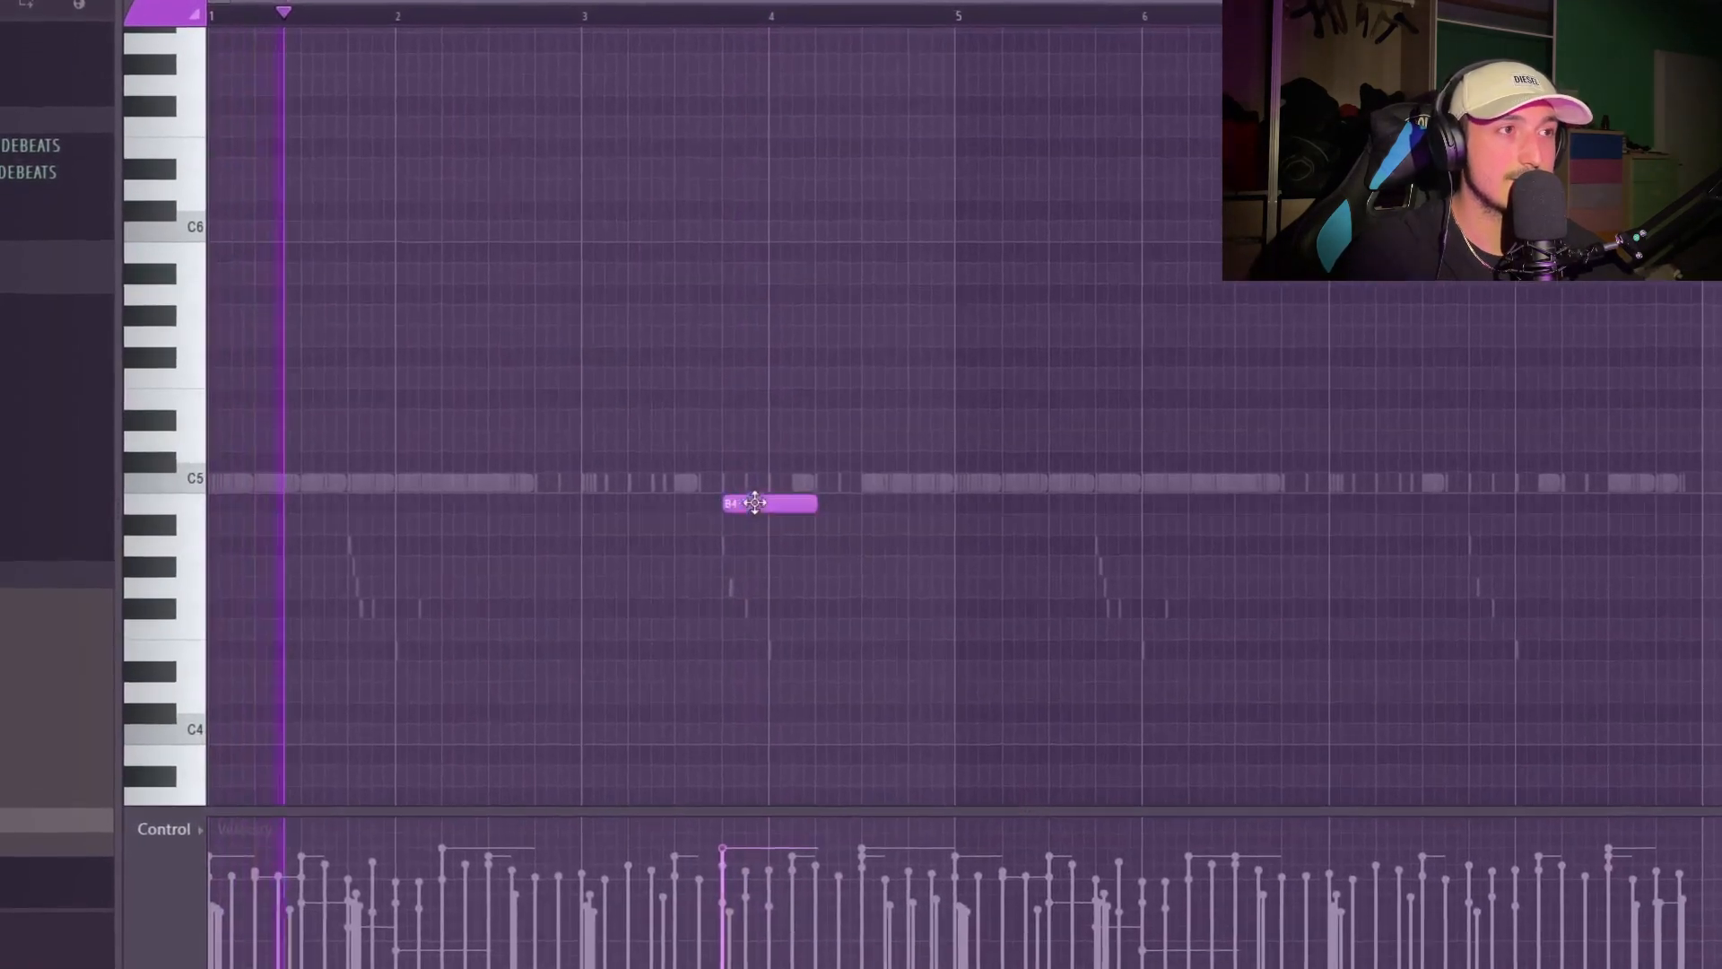
- Place a Tarara percussion note at the start of bar 3 and use Fruity Reeverb 2 on the PERC 2 track
{"action": "left_click", "coordinate": [619, 482]}
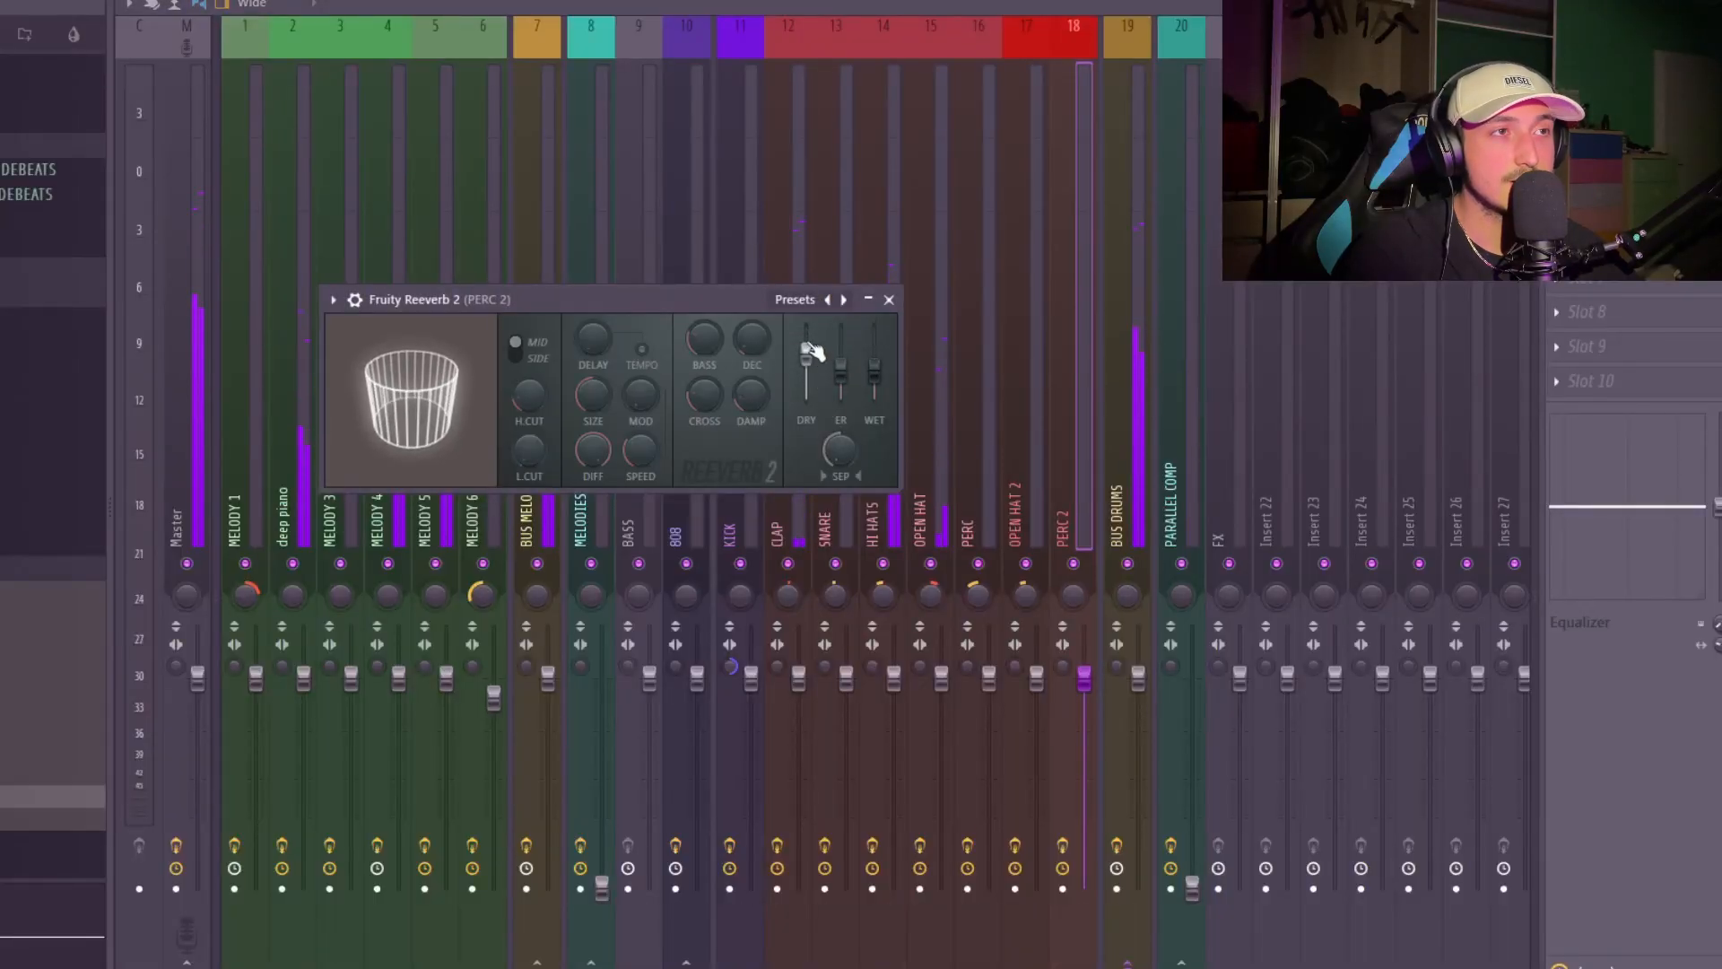
{"action": "left_click", "coordinate": [890, 301]}
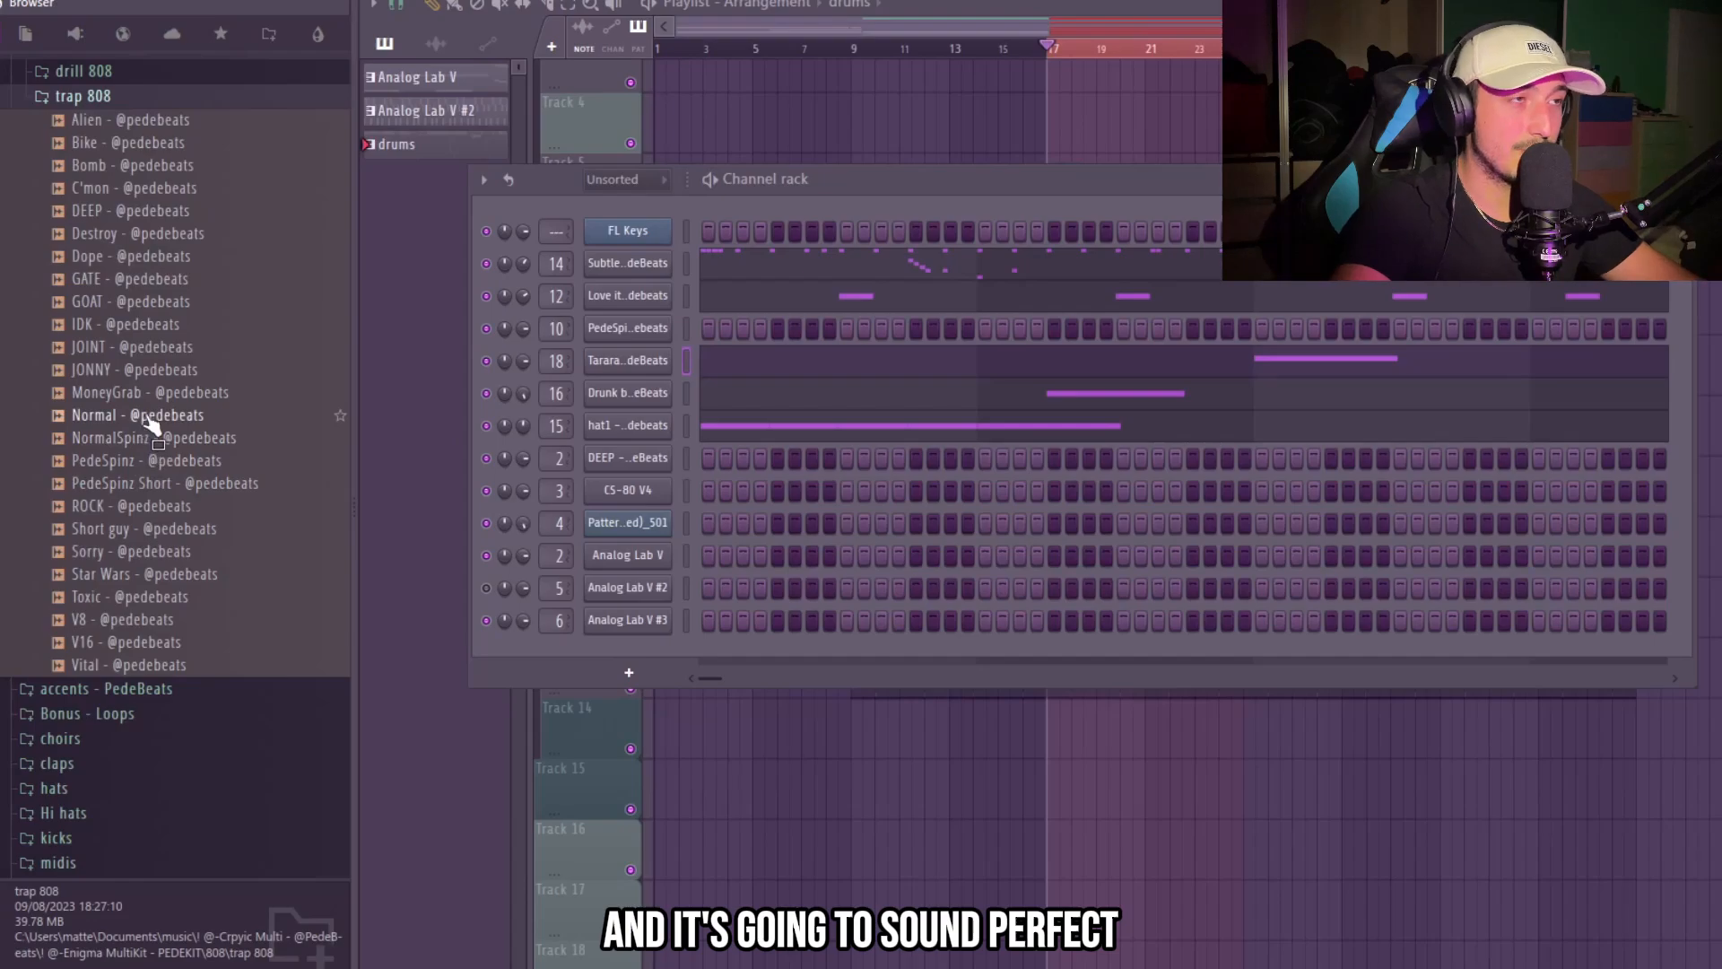
- Load the NormalSpinz 808 sample, raise its precomputed EQ and play it back
{"action": "left_click_drag", "start_coordinate": [127, 439], "coordinate": [112, 448]}
{"action": "left_click", "coordinate": [113, 449]}
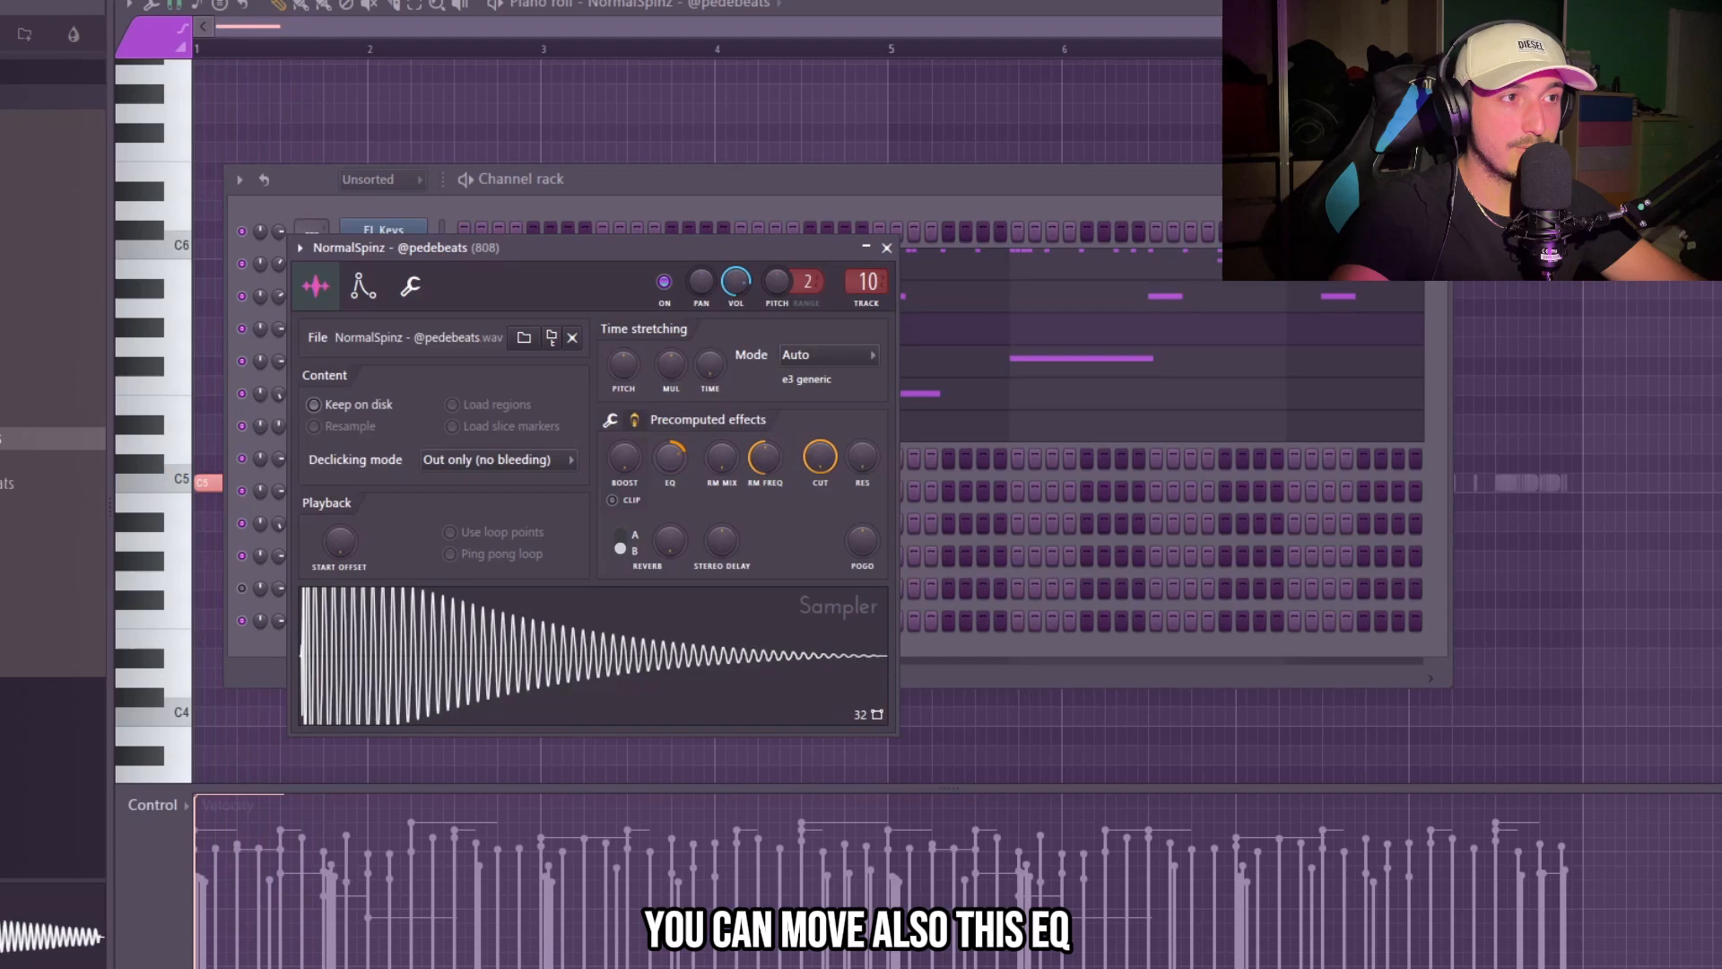
{"action": "mouse_move", "coordinate": [678, 454]}
{"action": "left_mouse_down"}
{"action": "mouse_move", "coordinate": [678, 478]}
{"action": "mouse_move", "coordinate": [678, 438]}
{"action": "left_mouse_up"}
{"action": "key", "text": "space"}
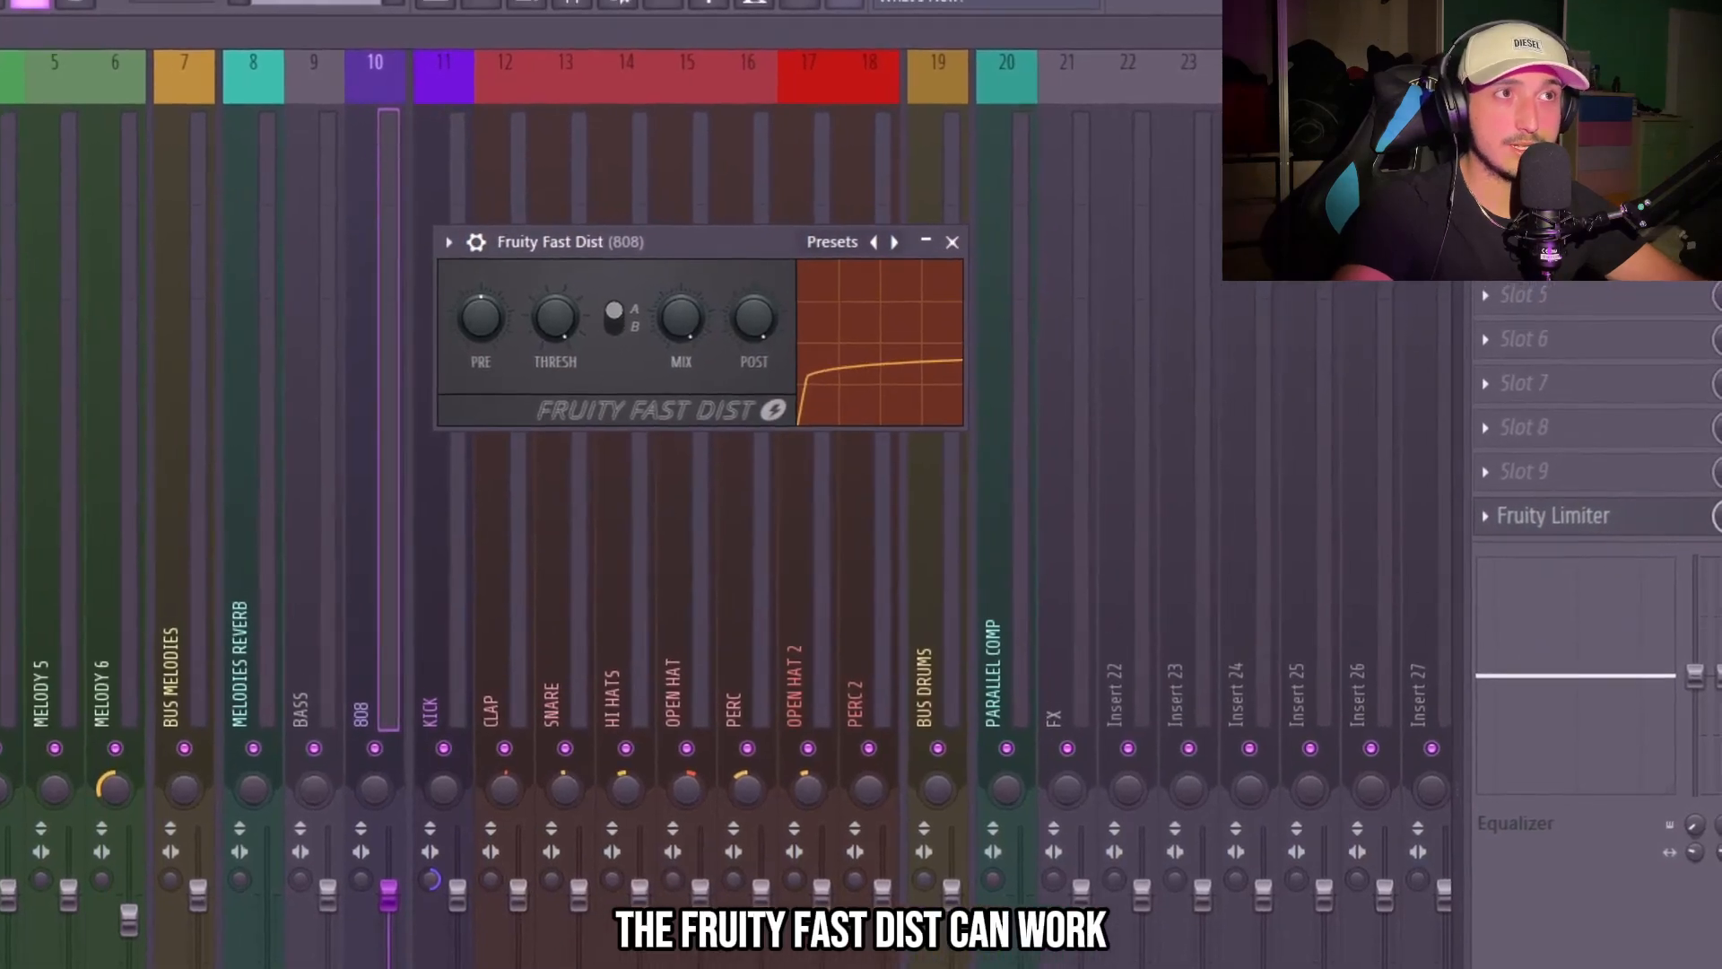
- Review Fruity Fast Dist on the 808 track and Fruity soft clipper on the Master track
{"action": "left_click", "coordinate": [1605, 164]}
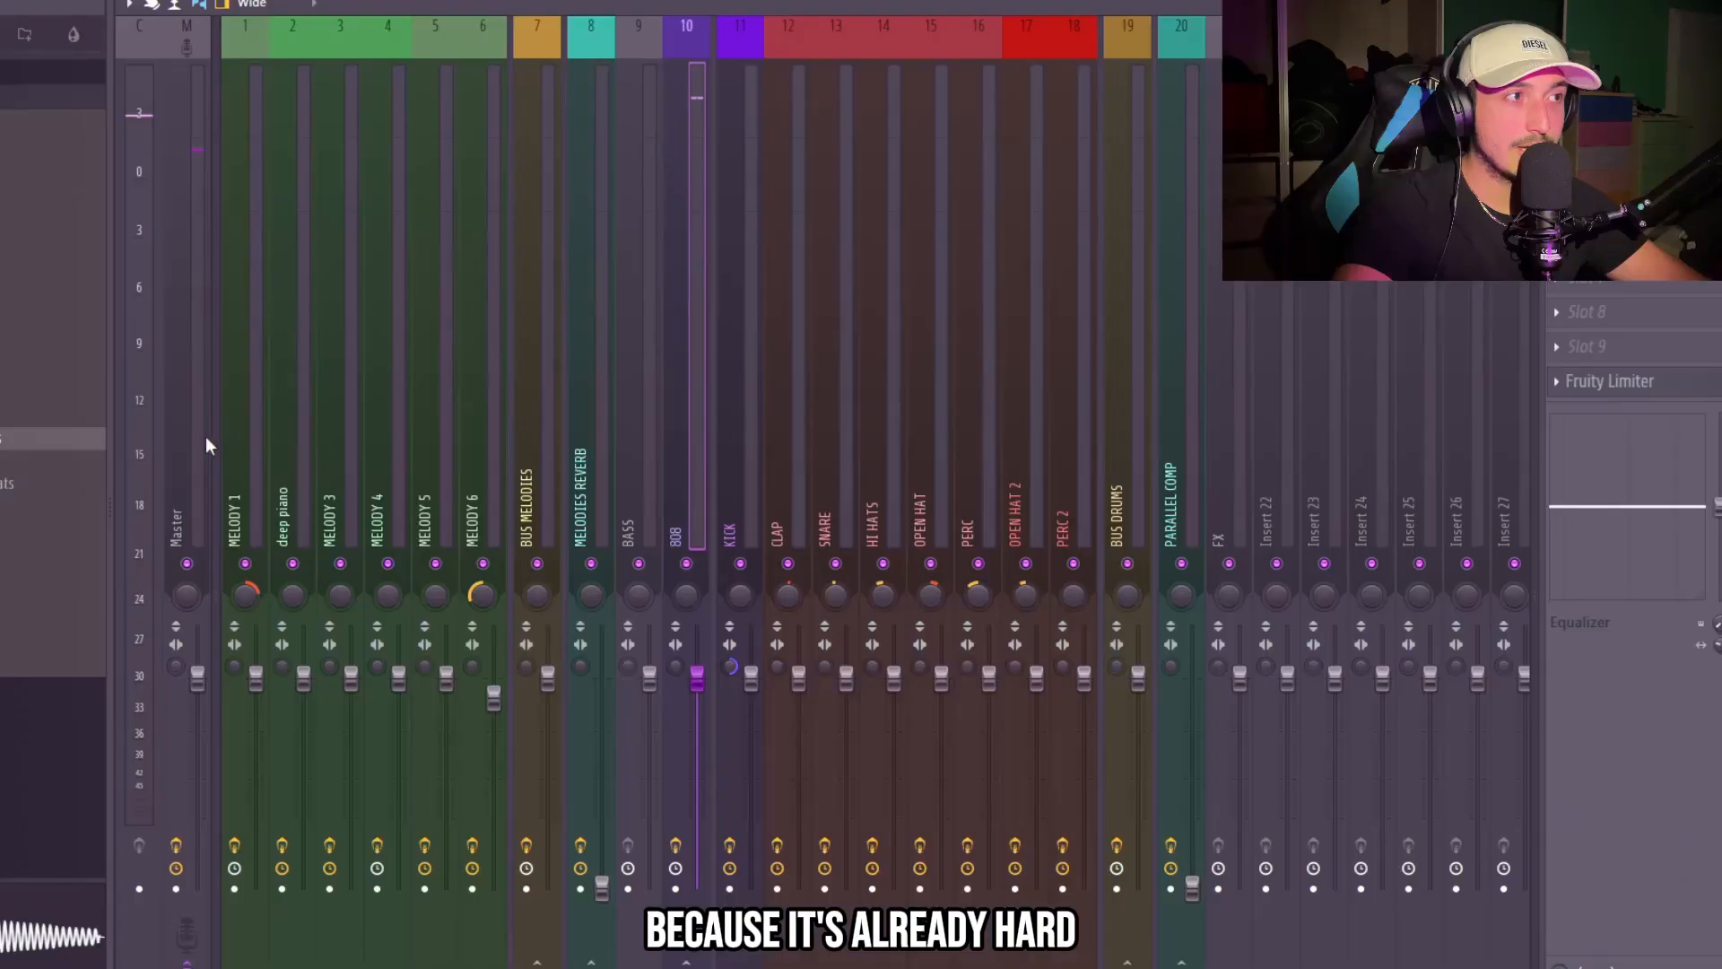
{"action": "left_click", "coordinate": [206, 446]}
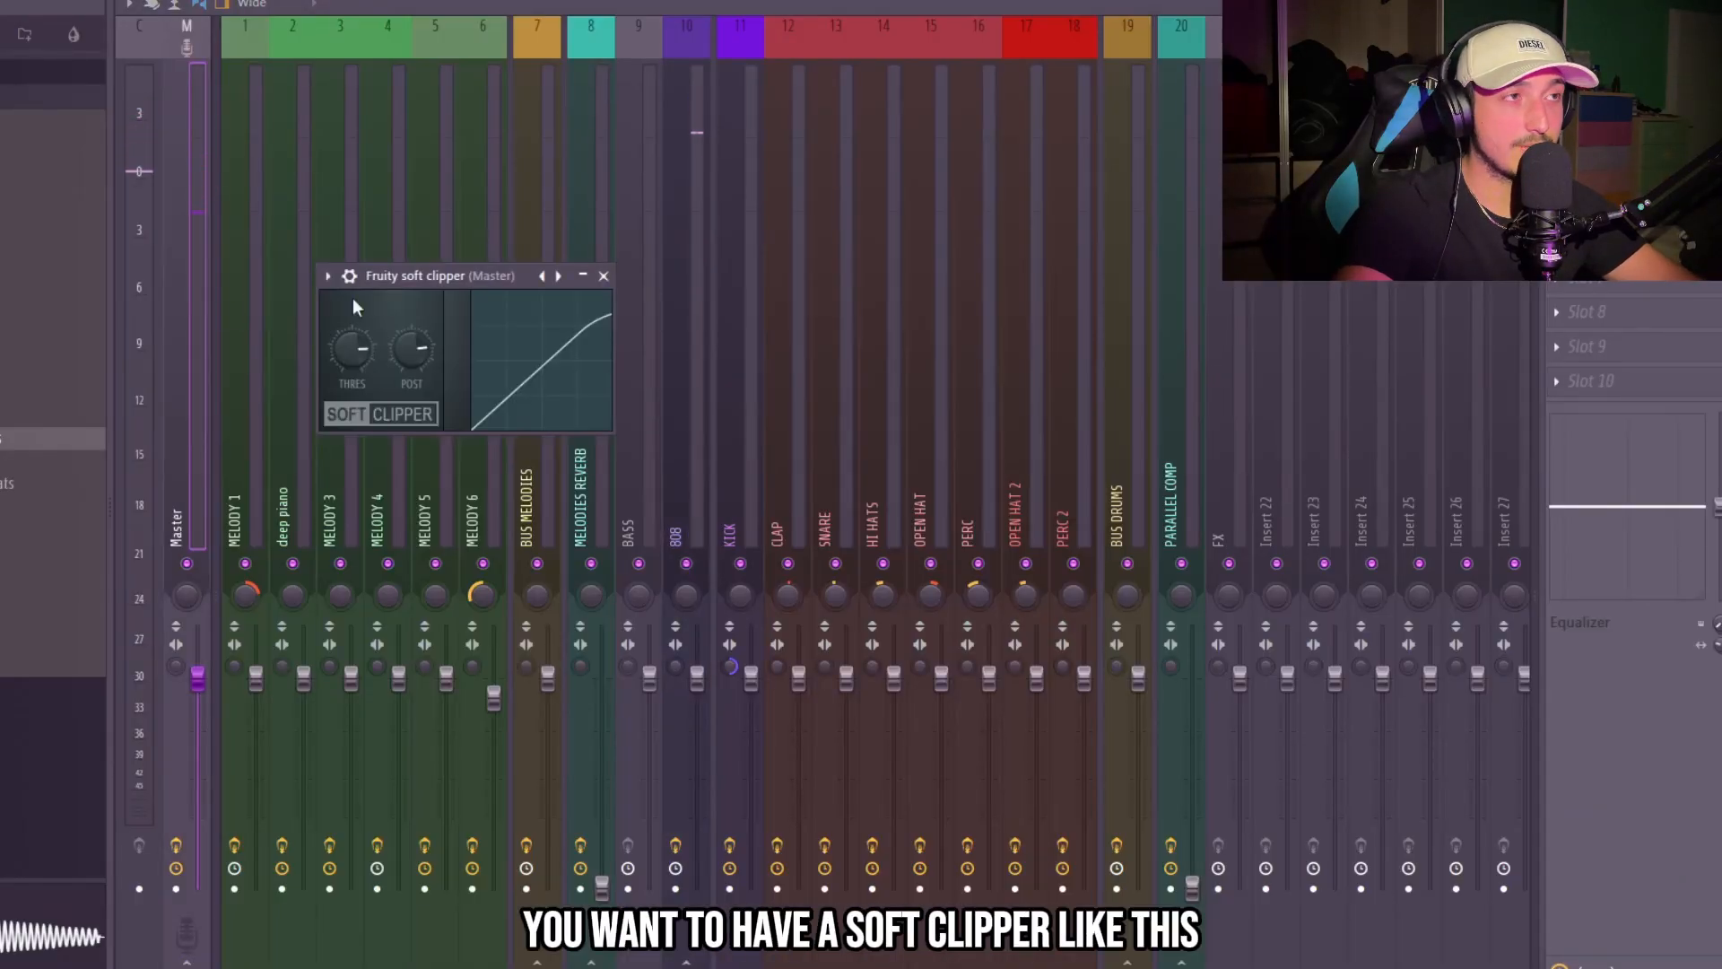
{"action": "right_click", "coordinate": [373, 355]}
{"action": "key", "text": "Escape"}
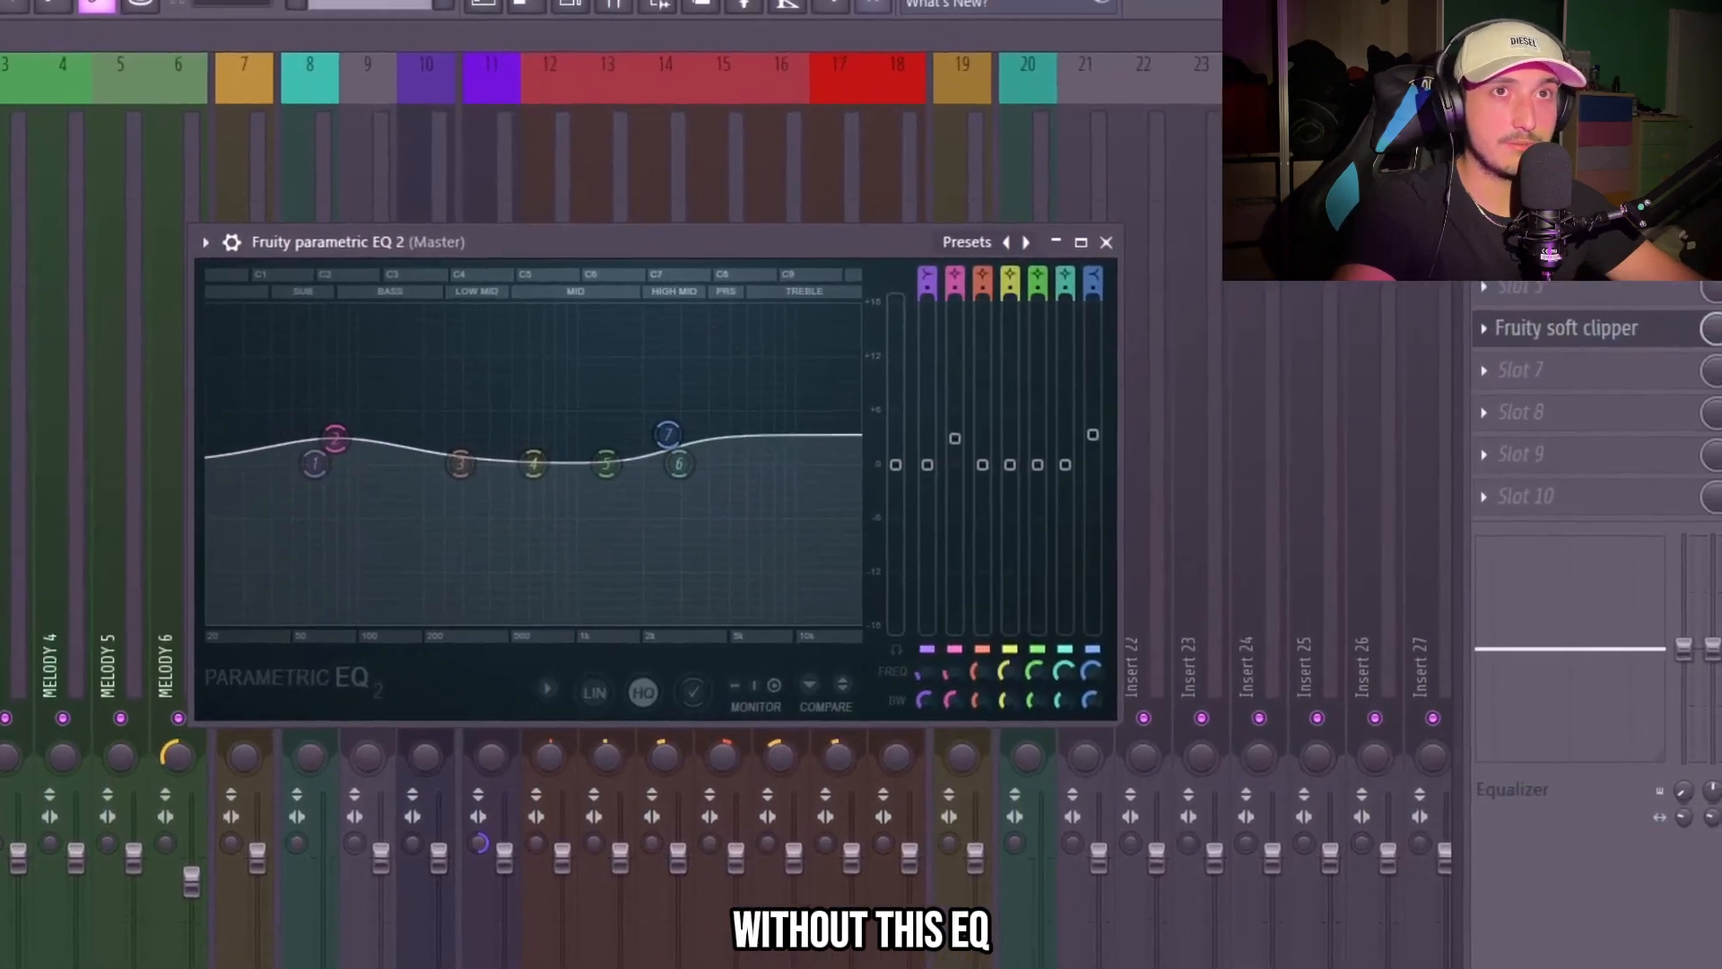
- Toggle Fruity parametric EQ 2 on the Master track and play the beat to compare the sound
{"action": "left_click", "coordinate": [1570, 117]}
{"action": "left_click", "coordinate": [1704, 200]}
{"action": "key", "text": "space"}
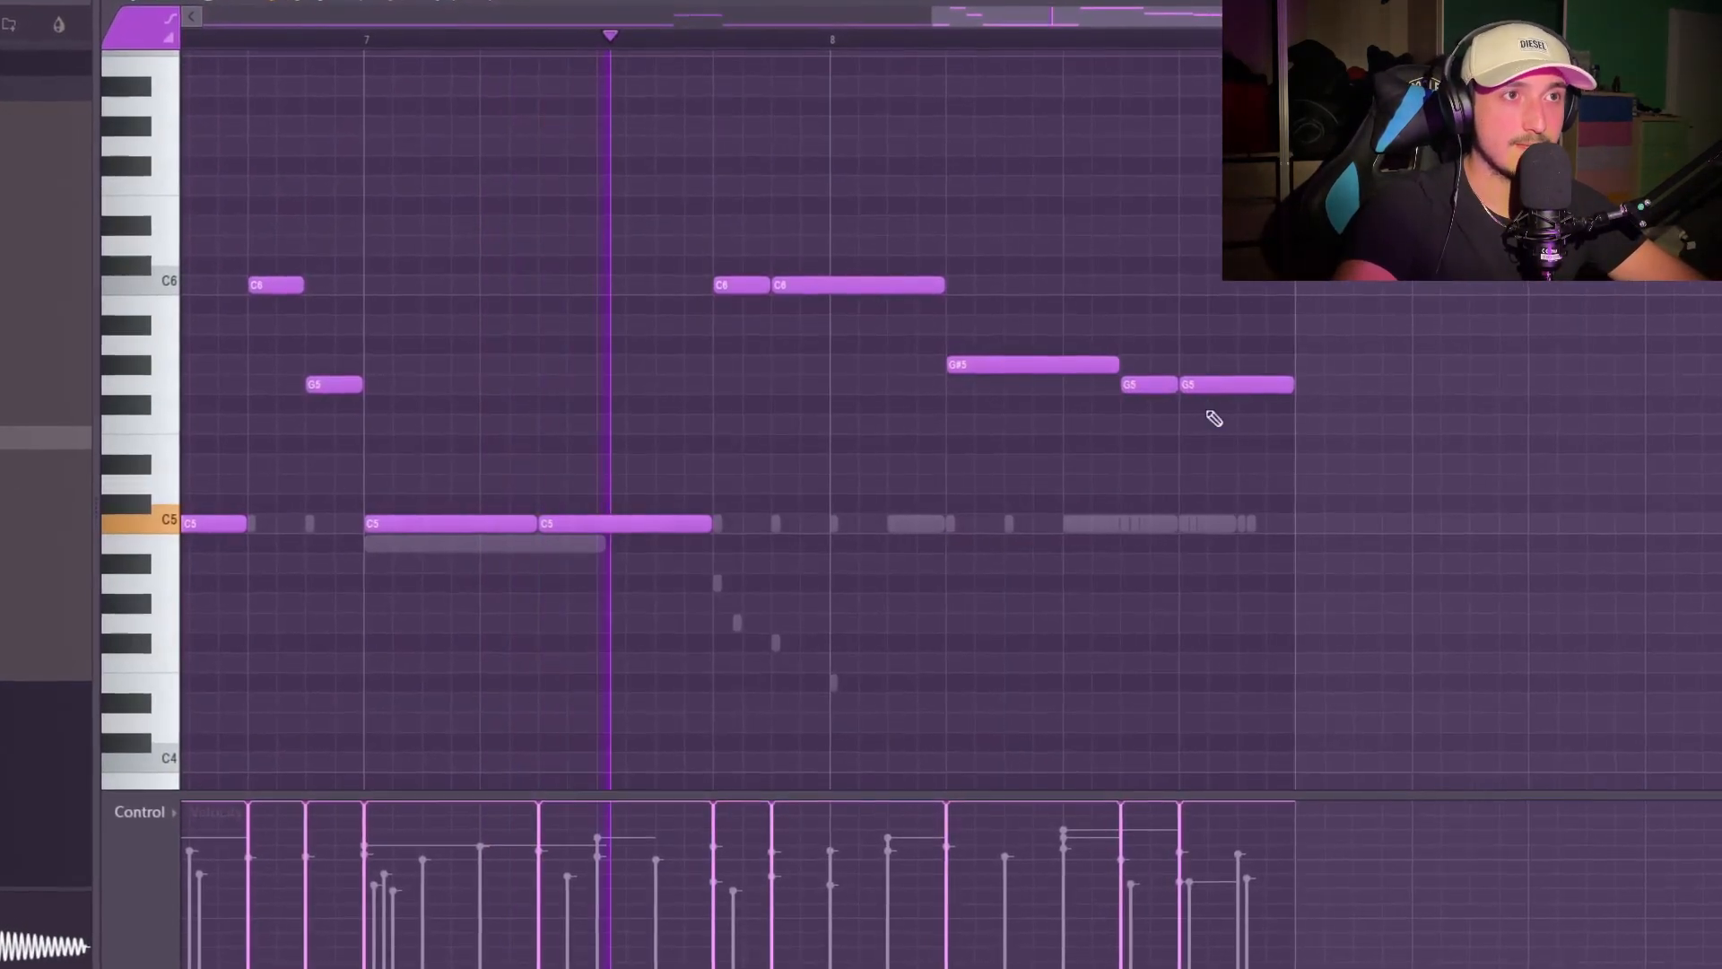
- Undo the legato on the 808 notes, add short repeated G5 hits at the end of bar 8, and reapply legato
{"action": "key", "text": "ctrl+z"}
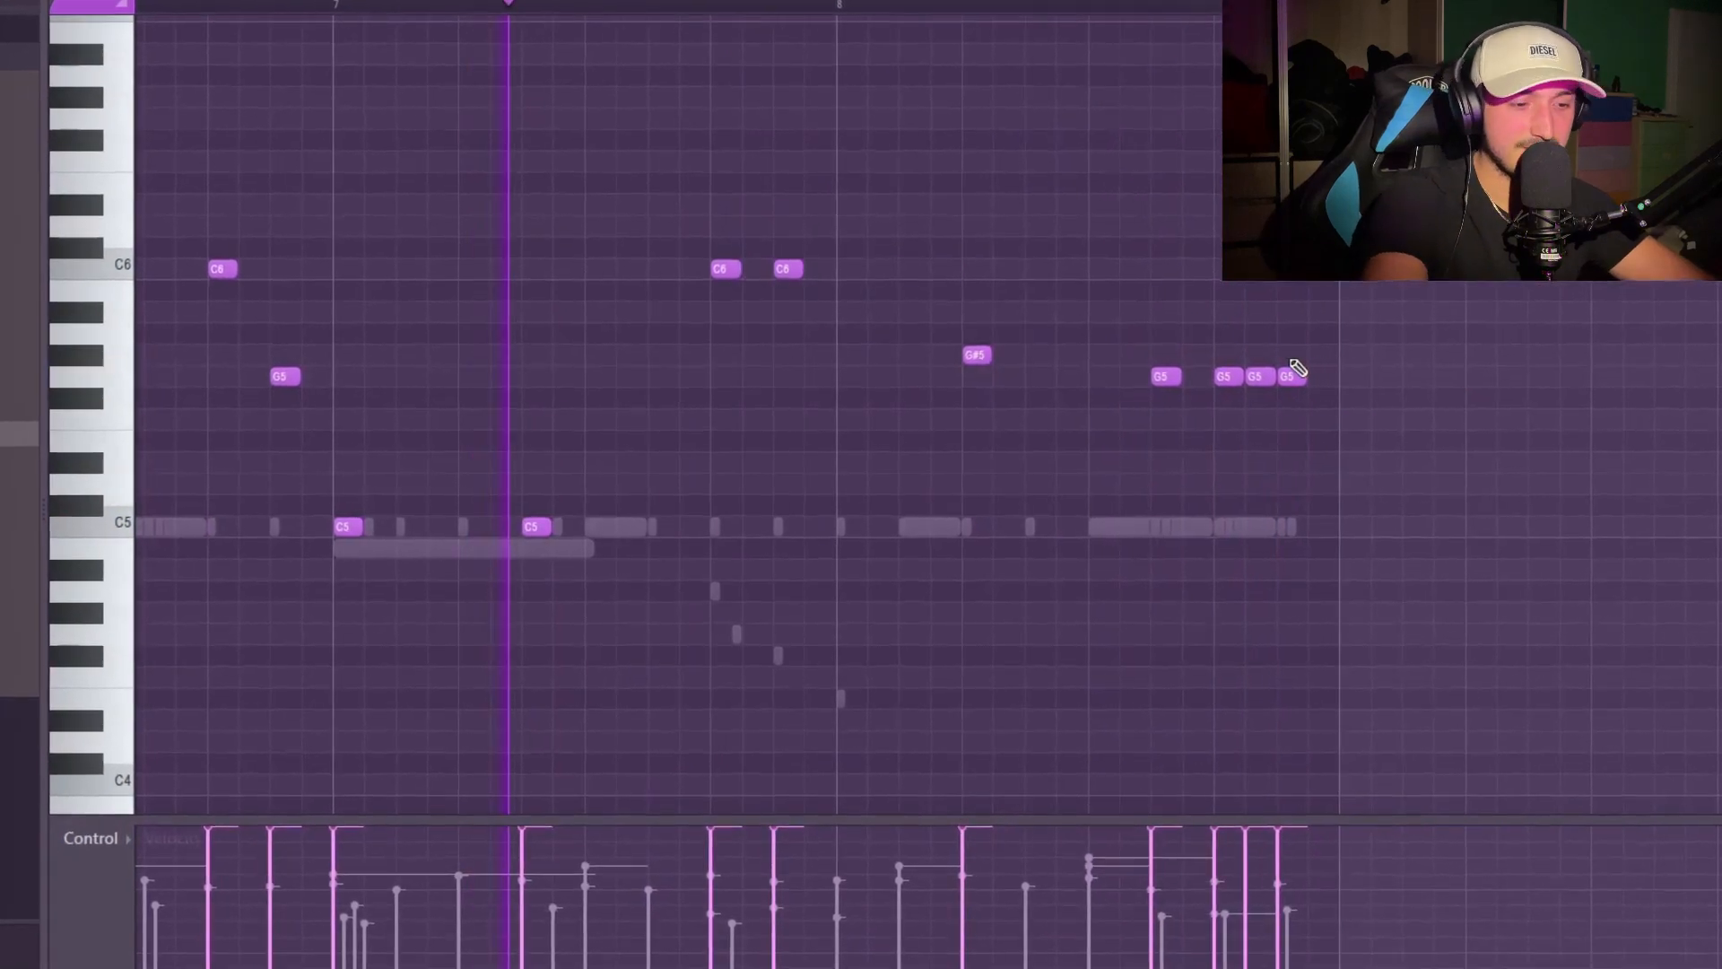
{"action": "key", "text": "ctrl+l"}
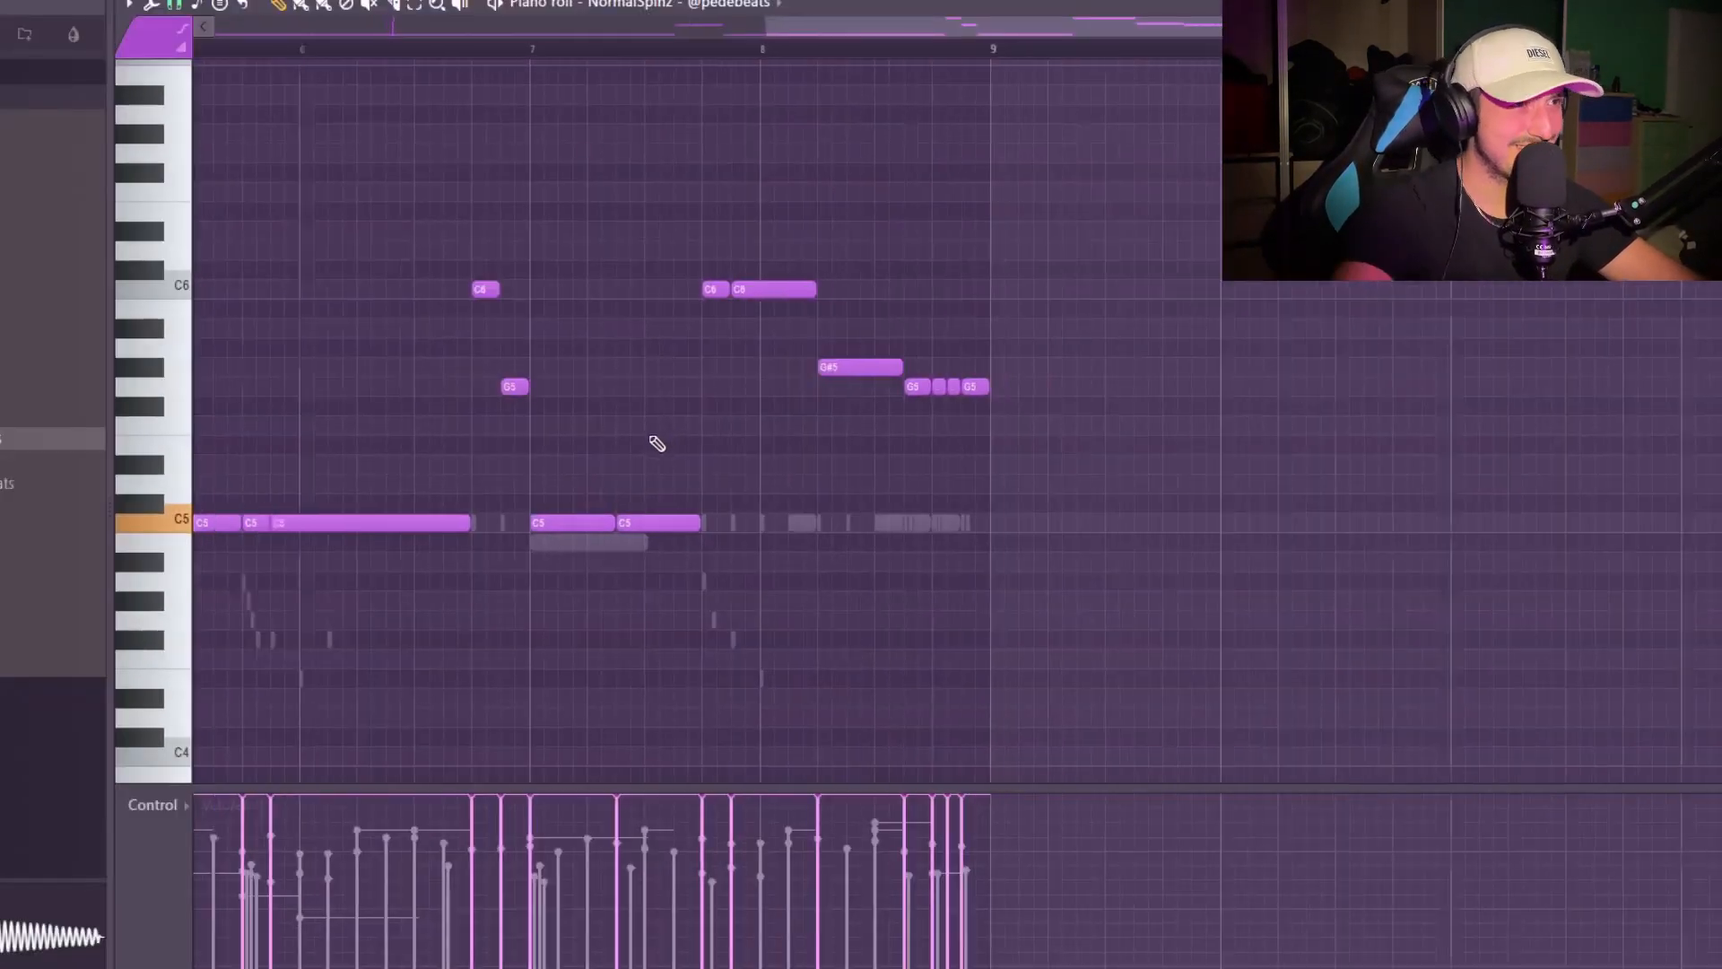
{"action": "scroll", "coordinate": [657, 444], "scroll_direction": "down", "scroll_amount": 3}
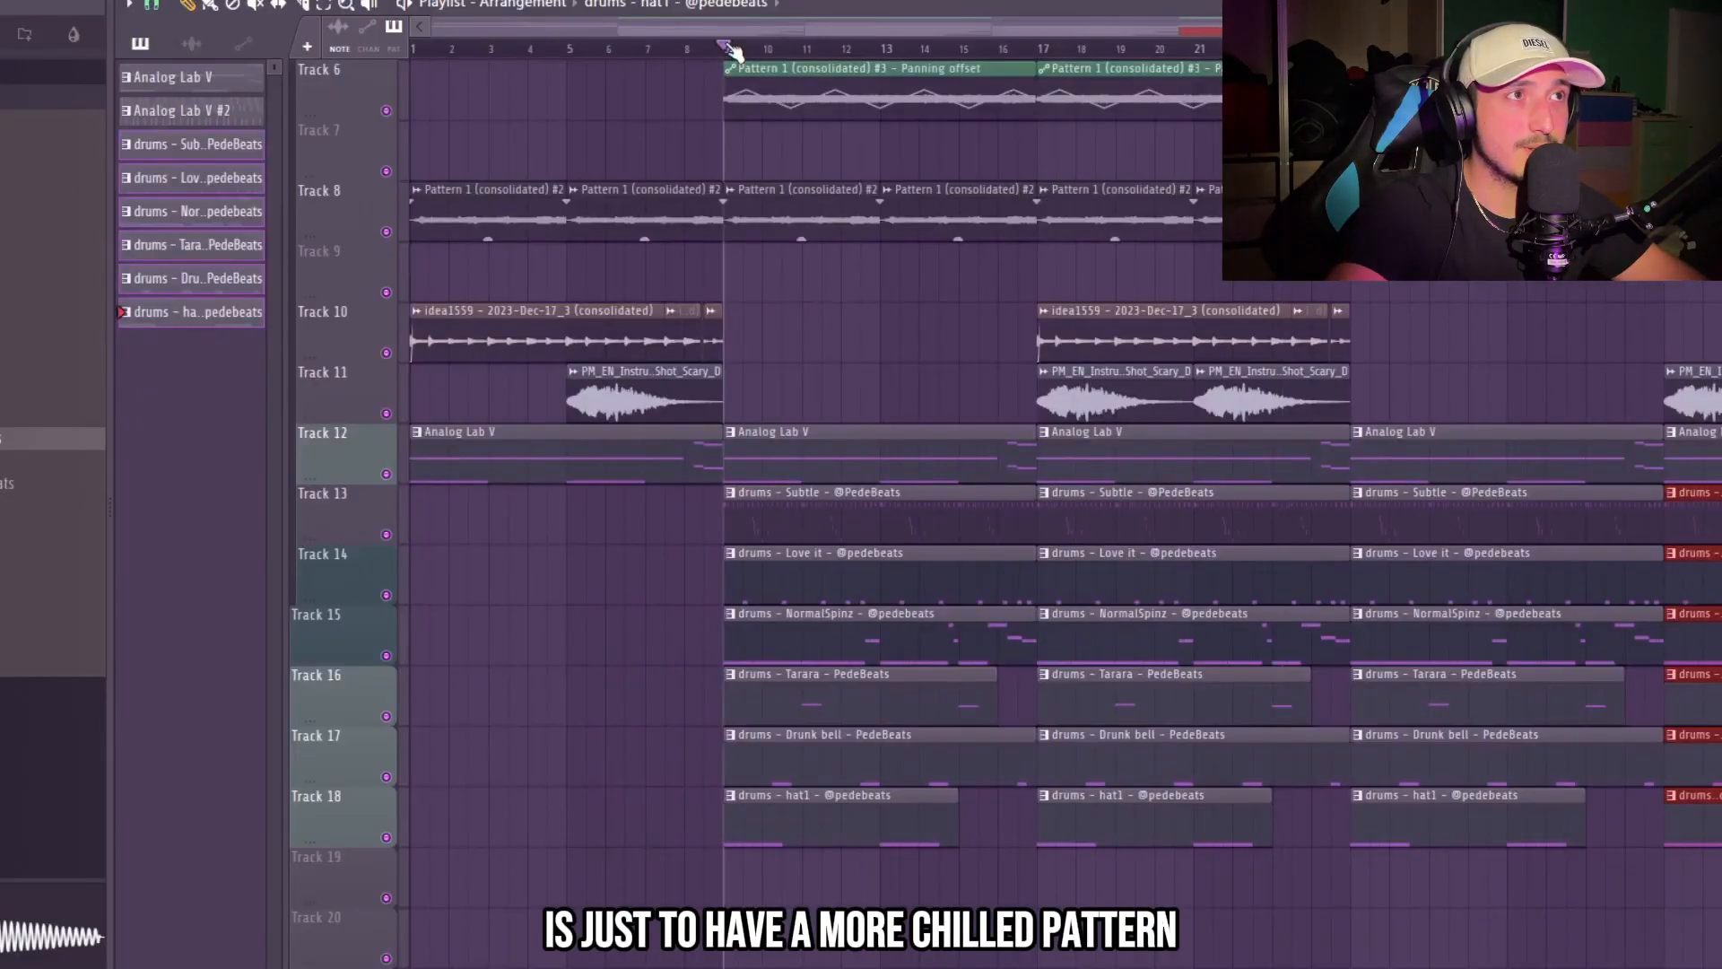
- Make the first NormalSpinz 808 clip on Track 15 unique and open its notes for editing
{"action": "left_click", "coordinate": [730, 615]}
{"action": "left_click", "coordinate": [808, 800]}
{"action": "double_click", "coordinate": [907, 652]}
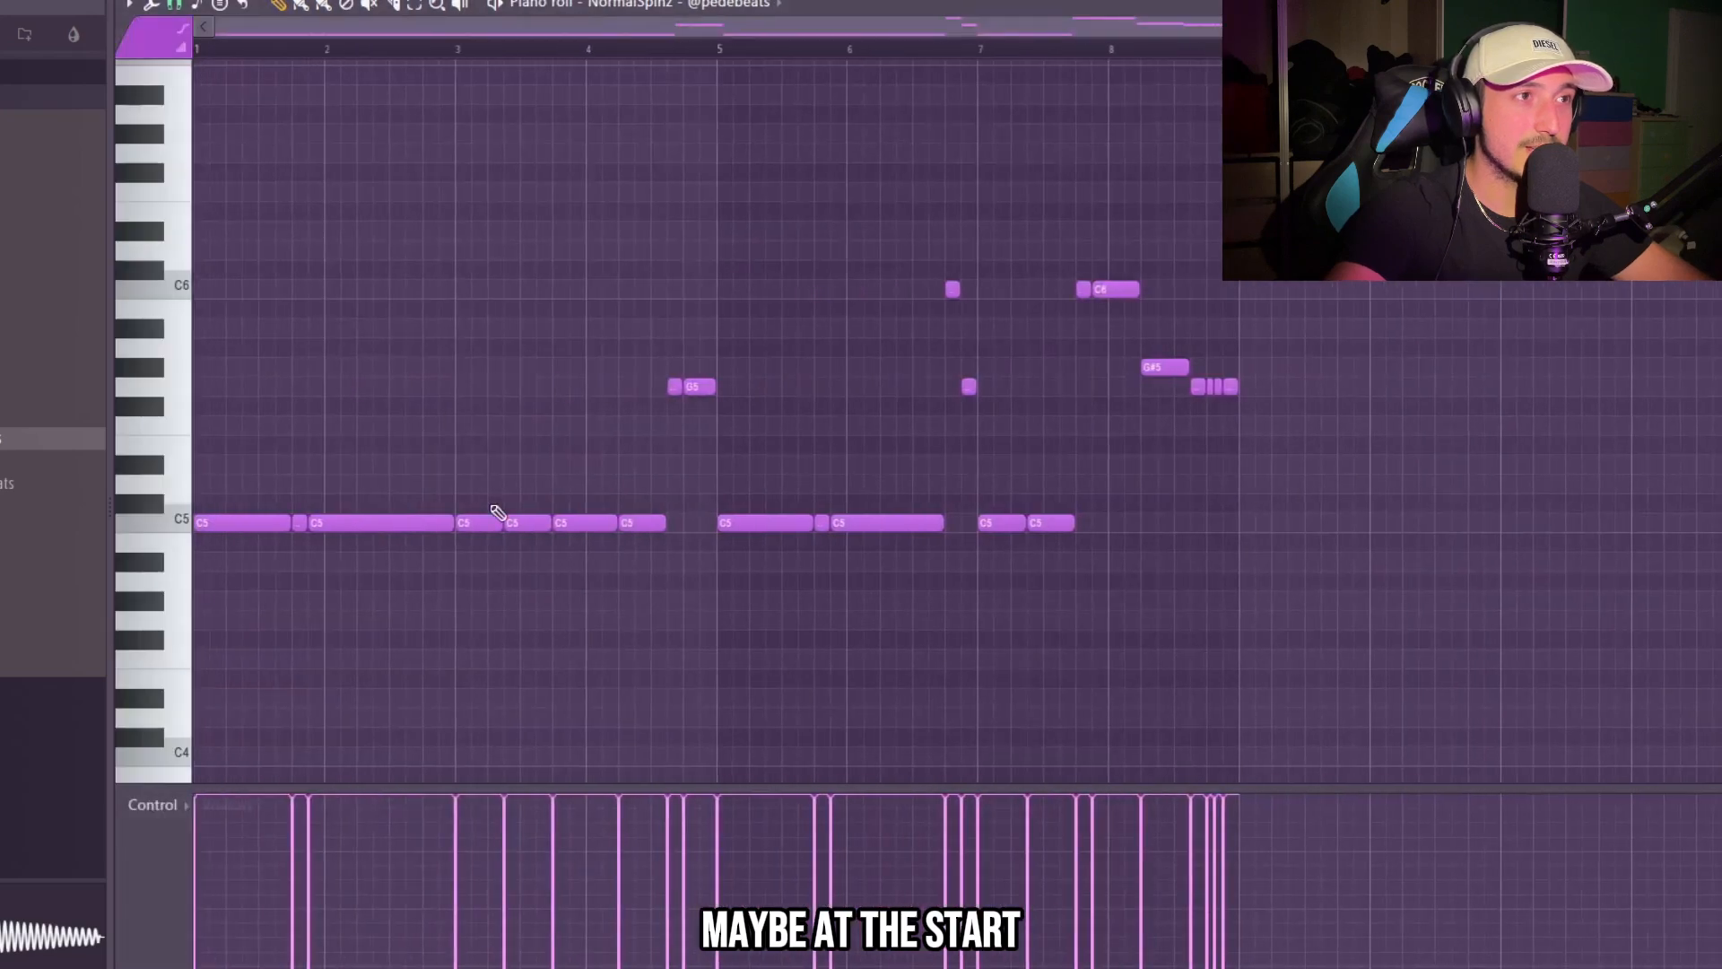
- Remove the C6 and G5 808 notes late in bar 6 and lower the C6 notes at the end of bar 7 one octave
{"action": "scroll", "coordinate": [612, 502], "scroll_direction": "up", "scroll_amount": 2}
{"action": "scroll", "coordinate": [1400, 475], "scroll_direction": "up", "scroll_amount": 2}
{"action": "left_click_drag", "start_coordinate": [1426, 490], "coordinate": [1265, 497]}
{"action": "left_click_drag", "start_coordinate": [1080, 341], "coordinate": [989, 255]}
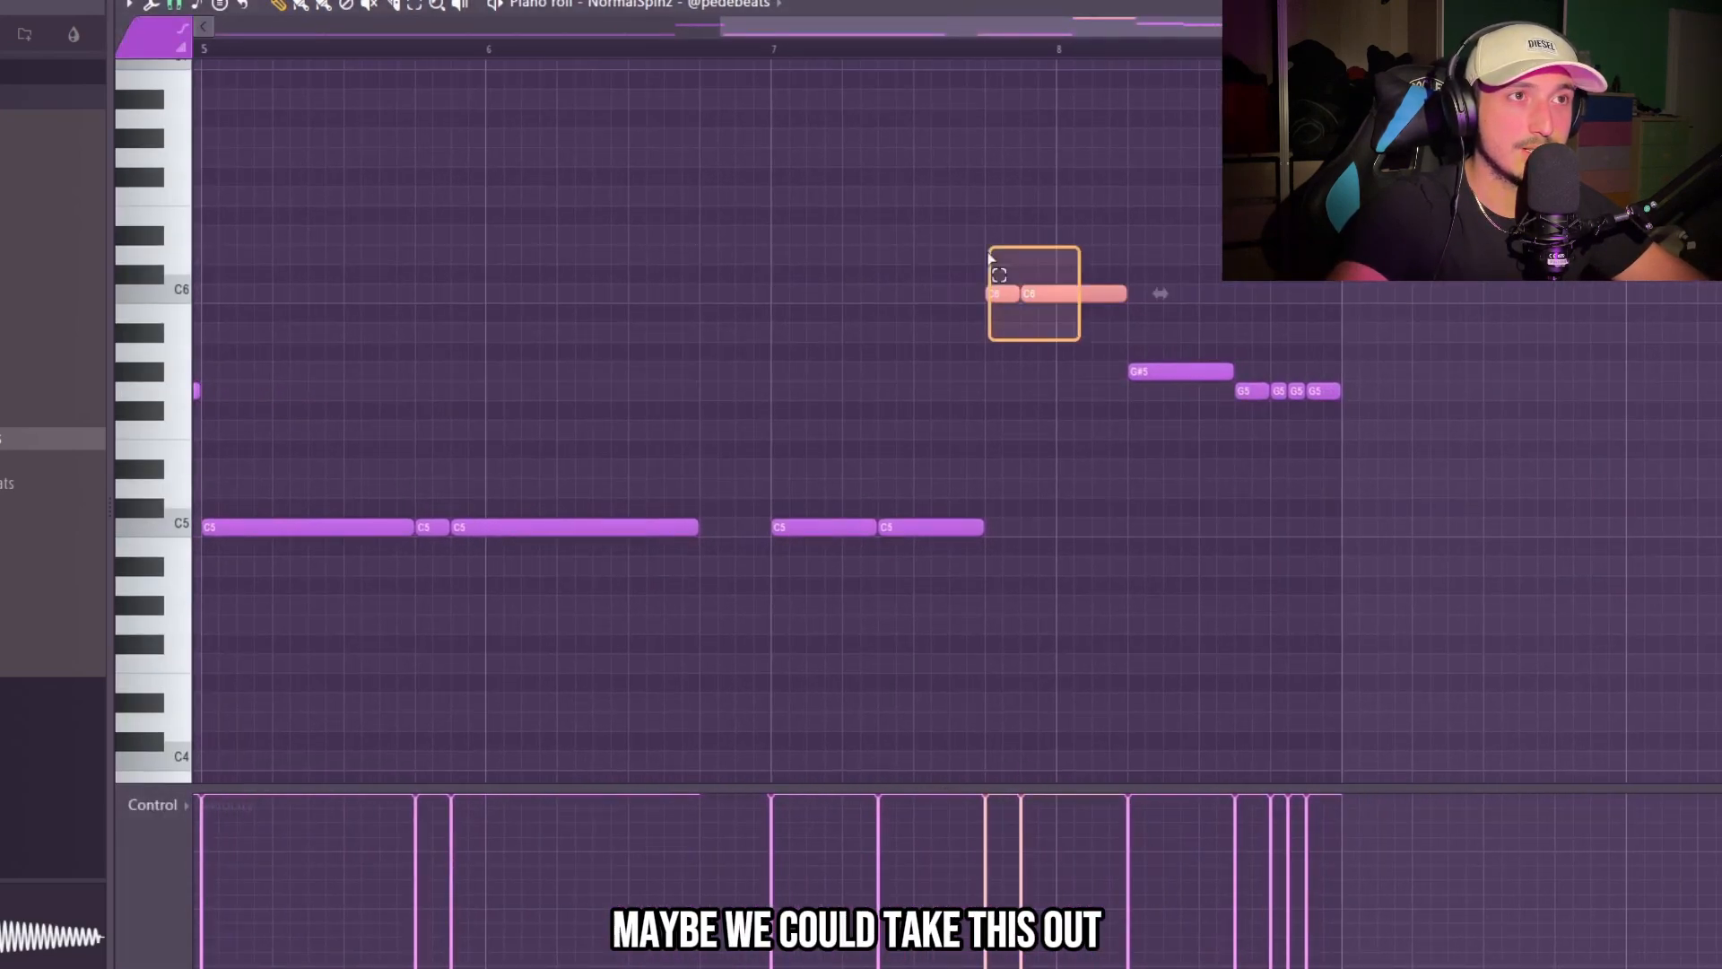
{"action": "key", "text": "ctrl+Down"}
{"action": "left_click", "coordinate": [857, 50]}
{"action": "key", "text": "space"}
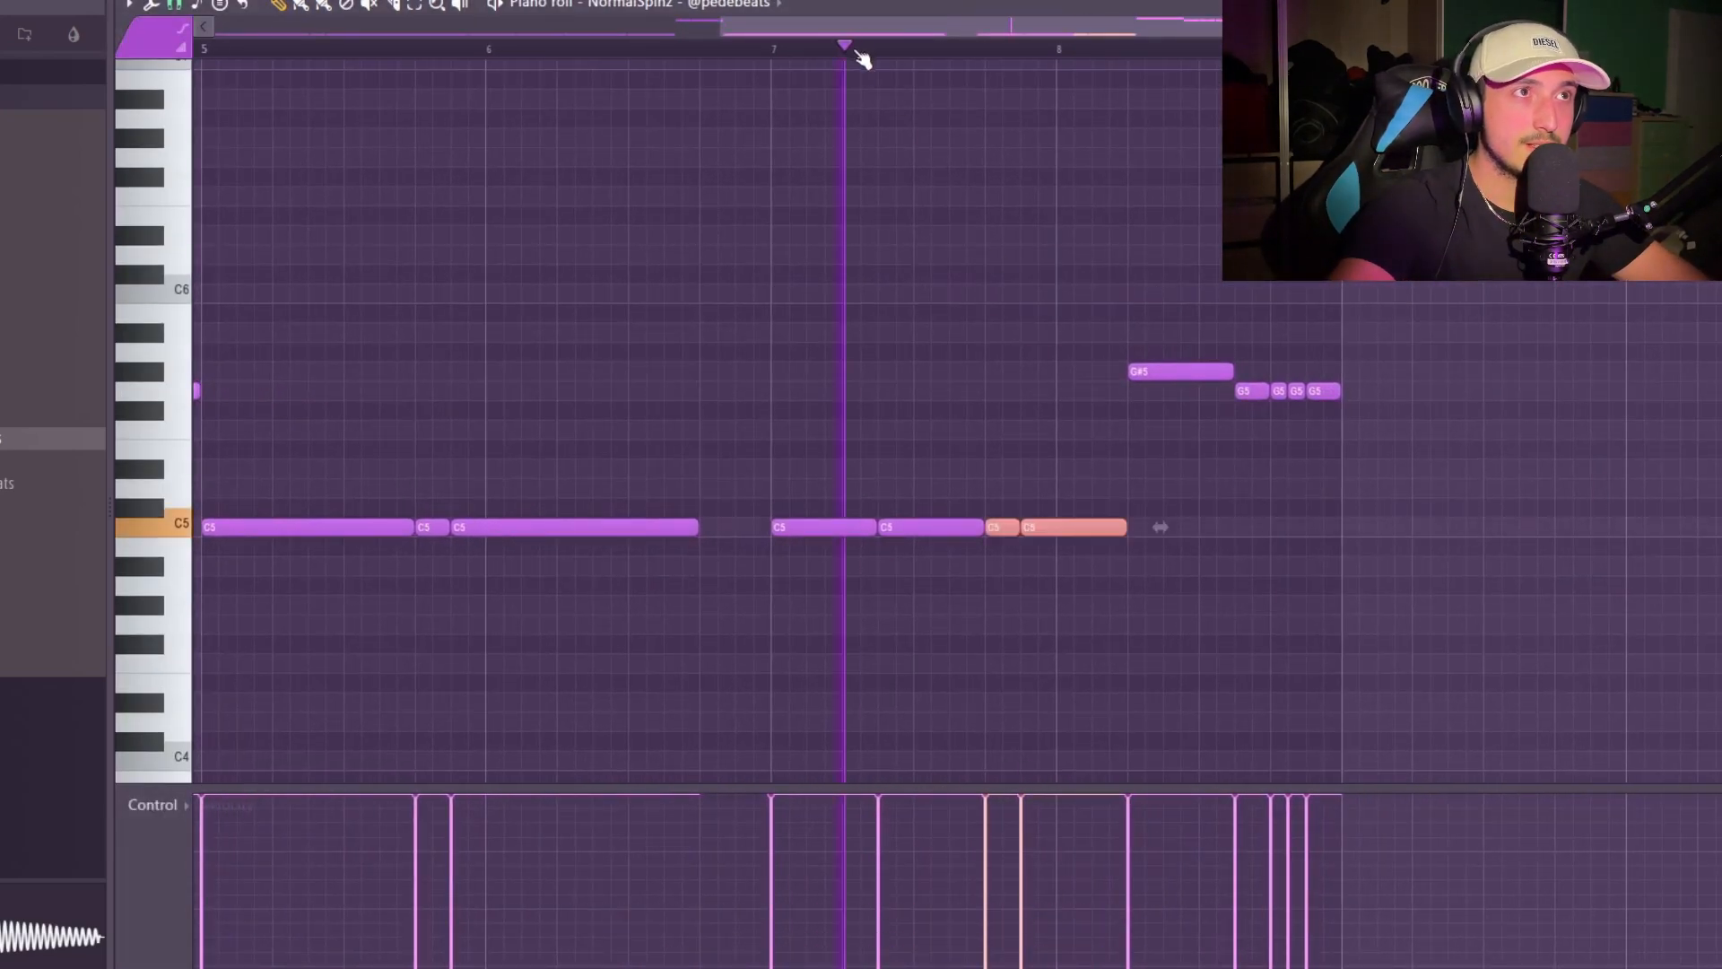
- Apply legato to all notes of the unique 808 pattern and return to the playlist arrangement
{"action": "left_click", "coordinate": [1405, 537], "text": "ctrl"}
{"action": "key", "text": "ctrl+l"}
{"action": "scroll", "coordinate": [1437, 421], "scroll_direction": "down", "scroll_amount": 3}
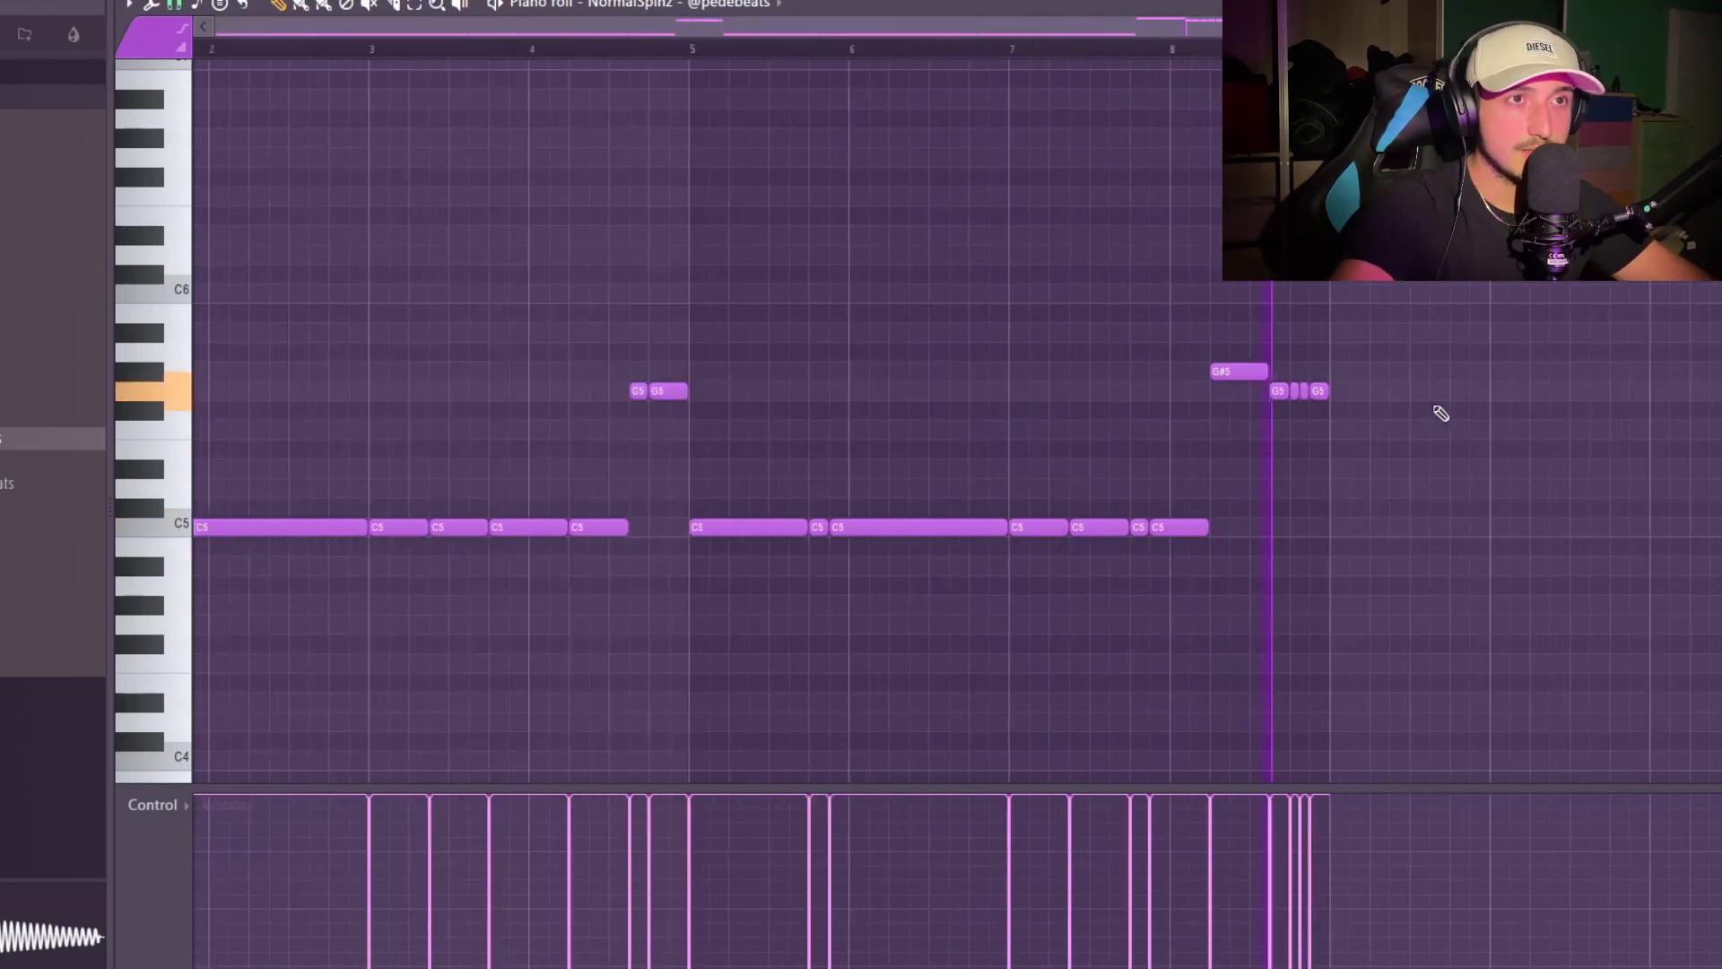
{"action": "key", "text": "F5"}
{"action": "key", "text": "space"}
{"action": "scroll", "coordinate": [1211, 581], "scroll_direction": "down", "scroll_amount": 1}
{"action": "scroll", "coordinate": [1211, 580], "scroll_direction": "up", "scroll_amount": 1}
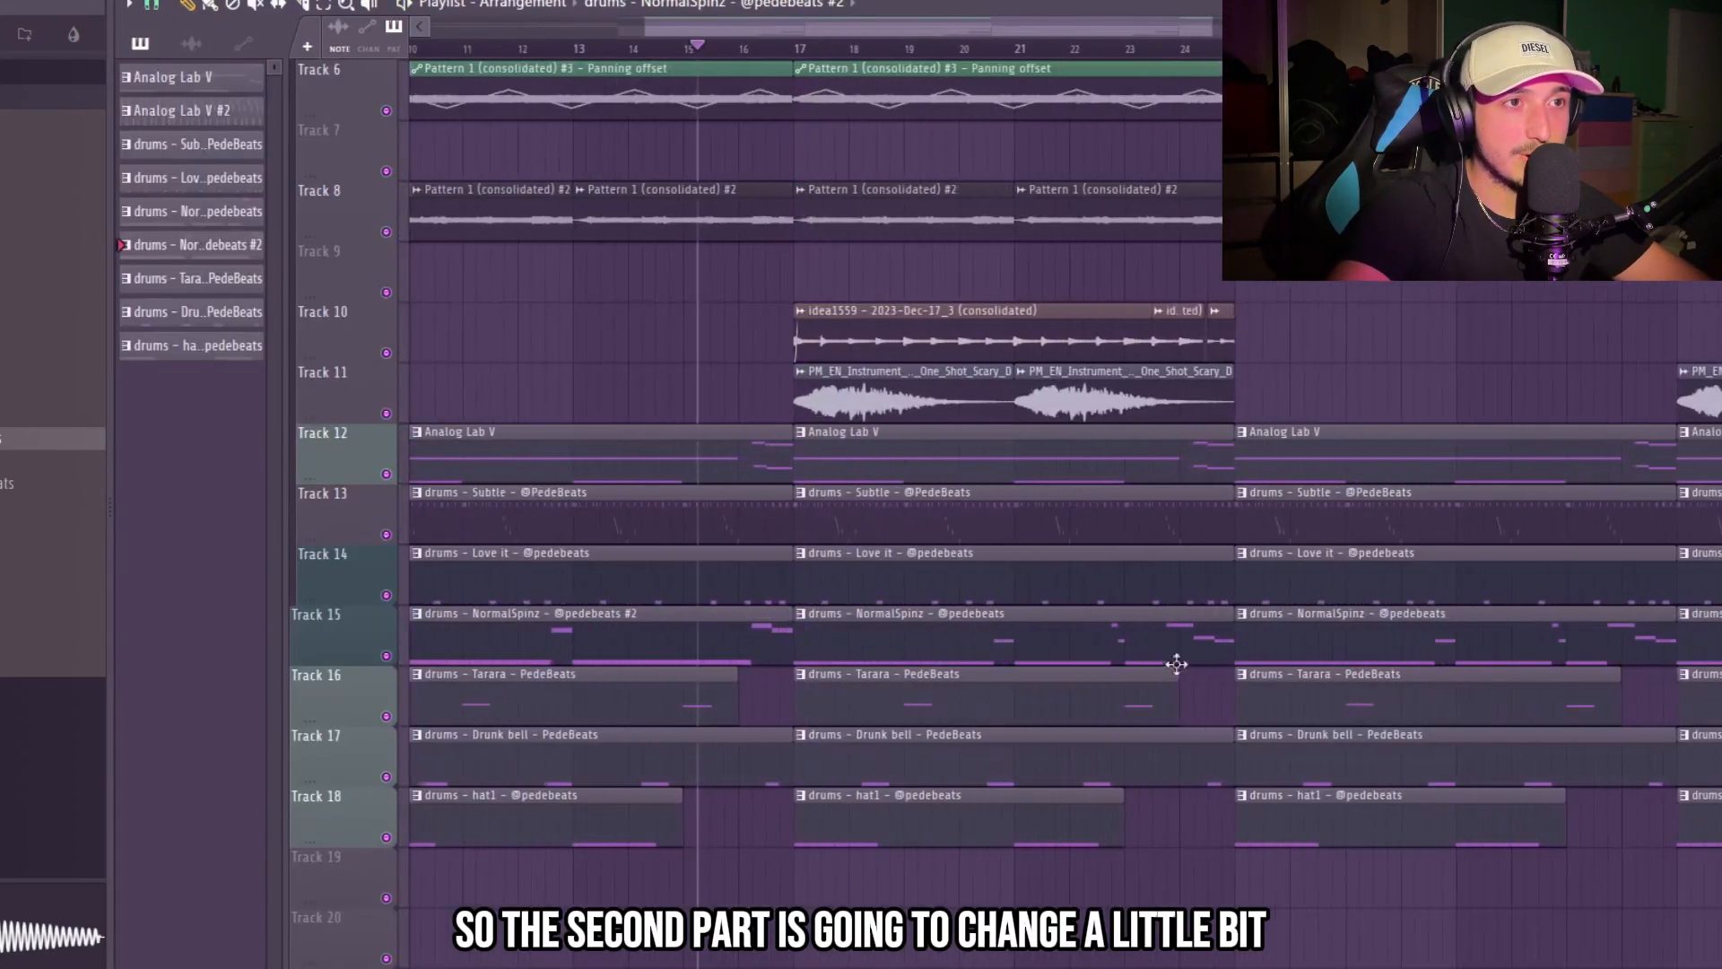